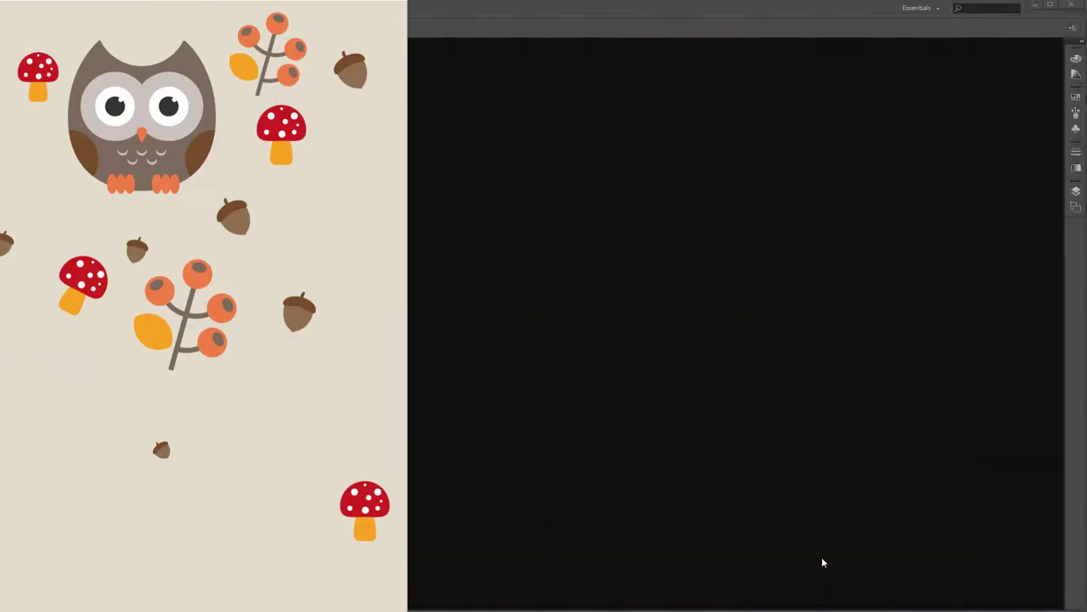
Create a new 1920 × 1080 px RGB document named owl.
click(32, 9)
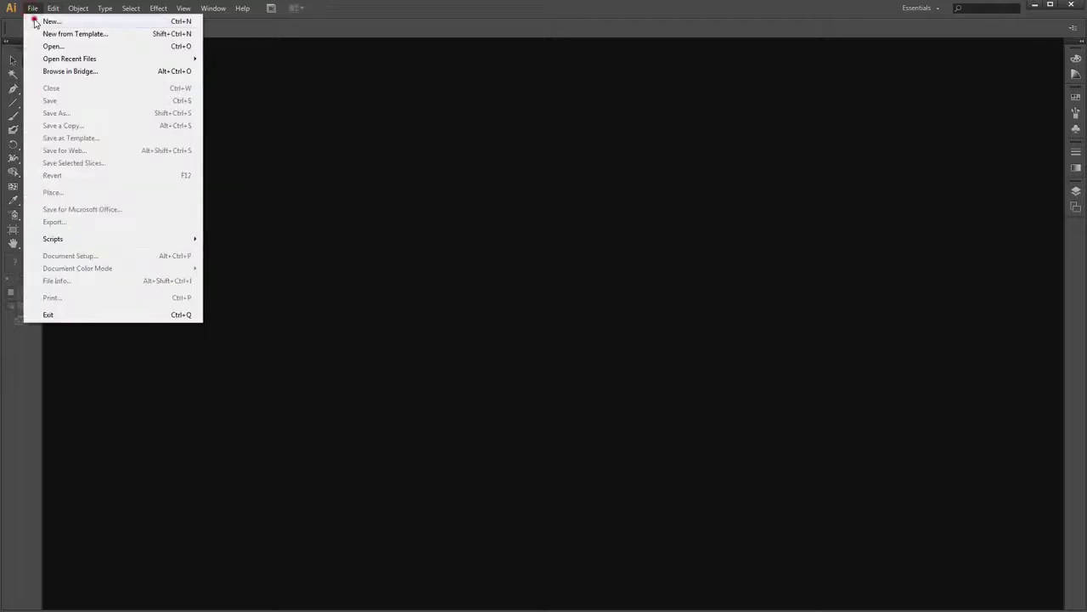
click(34, 21)
text(owl)
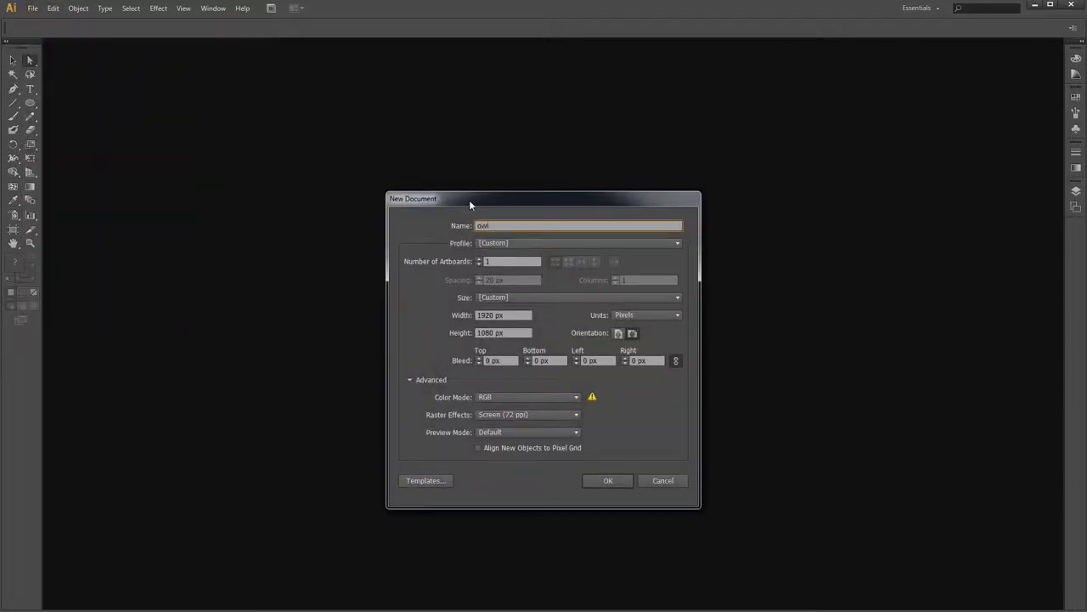
key(Return)
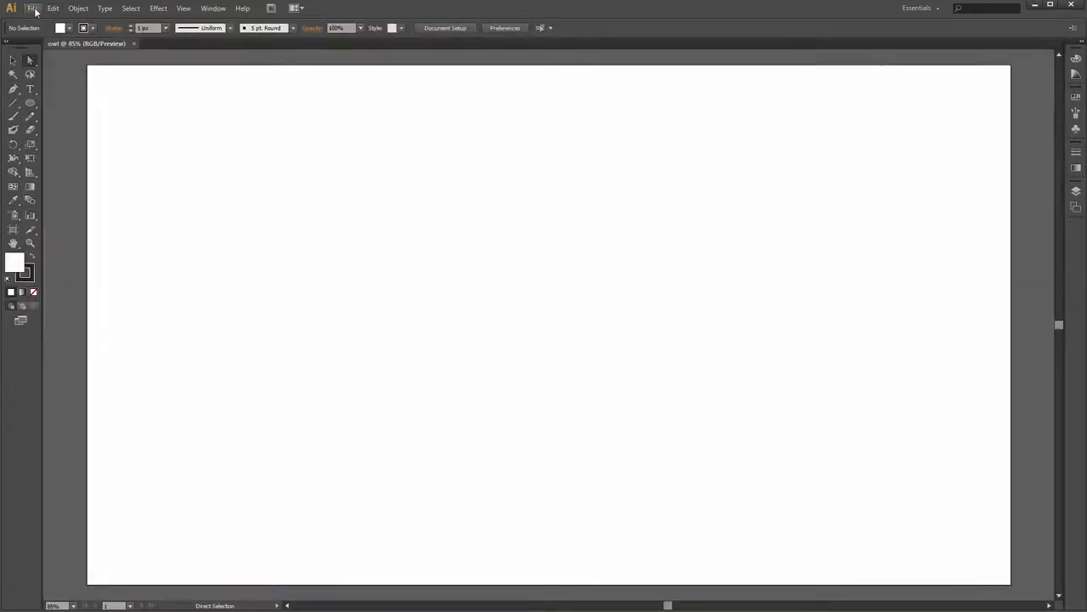
Place the Freetutorials.me logo, enlarge it and move it to the artboard's top-left corner.
click(32, 9)
click(53, 192)
double_click(267, 146)
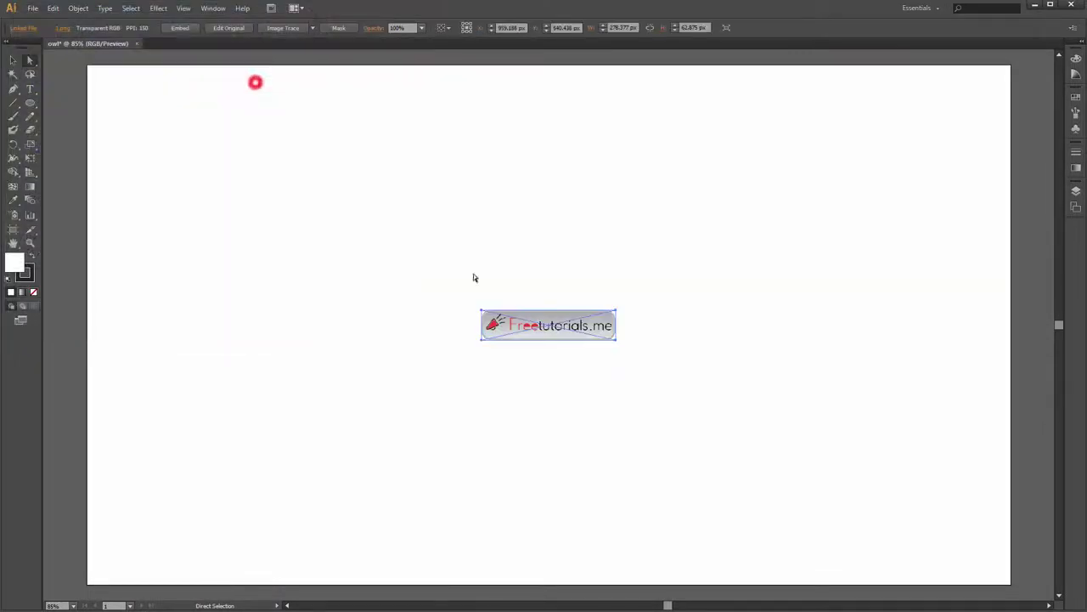
mouse_move(615, 342)
mouse_down()
mouse_move(643, 346)
mouse_move(240, 138)
mouse_move(193, 88)
mouse_up()
double_click(193, 84)
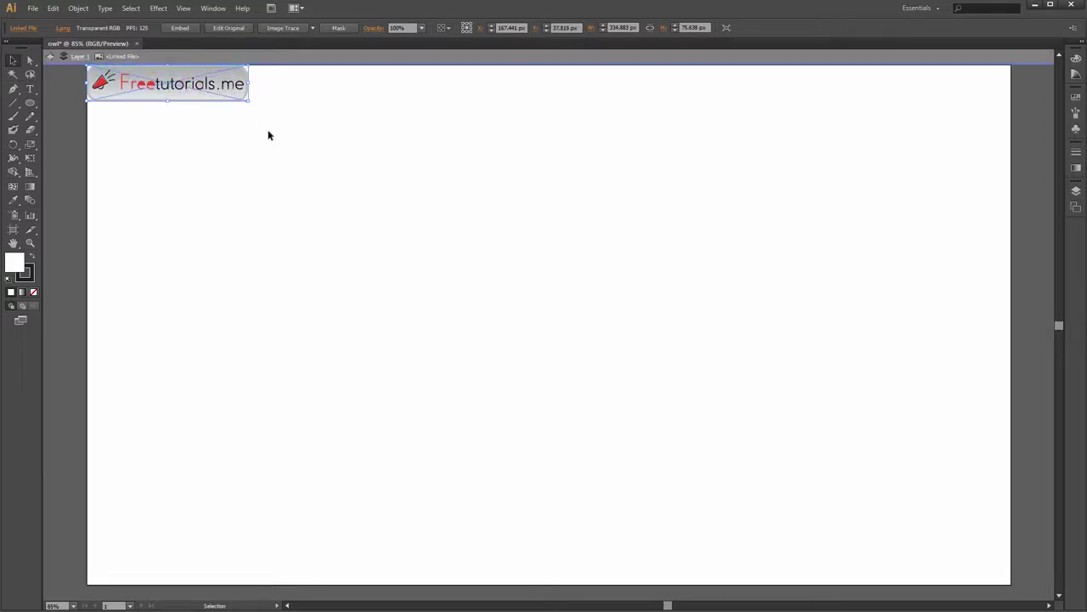
key(Escape)
click(344, 154)
Draw a 150 × 190 px oval.
click(30, 103)
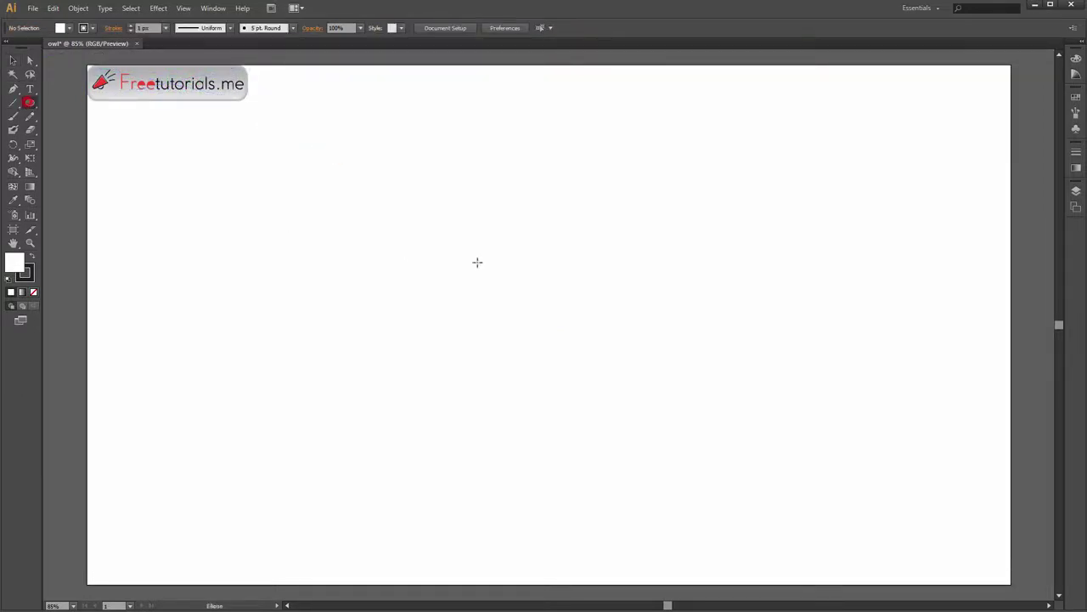
click(478, 263)
key(Return)
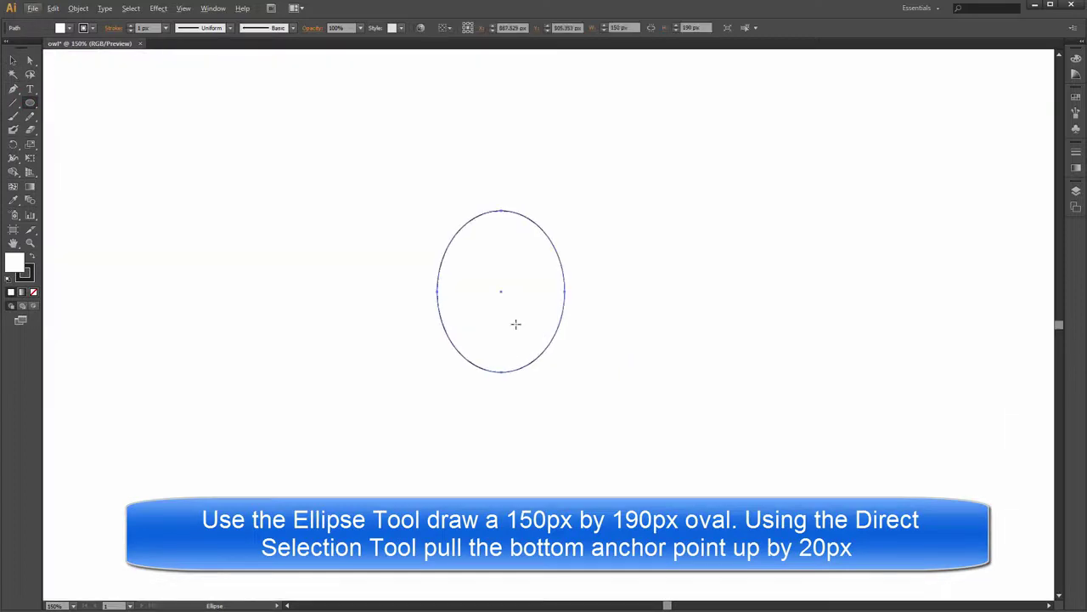
Move the oval's bottom anchor up 20 px to flatten its base.
click(521, 298)
click(588, 371)
key(Return)
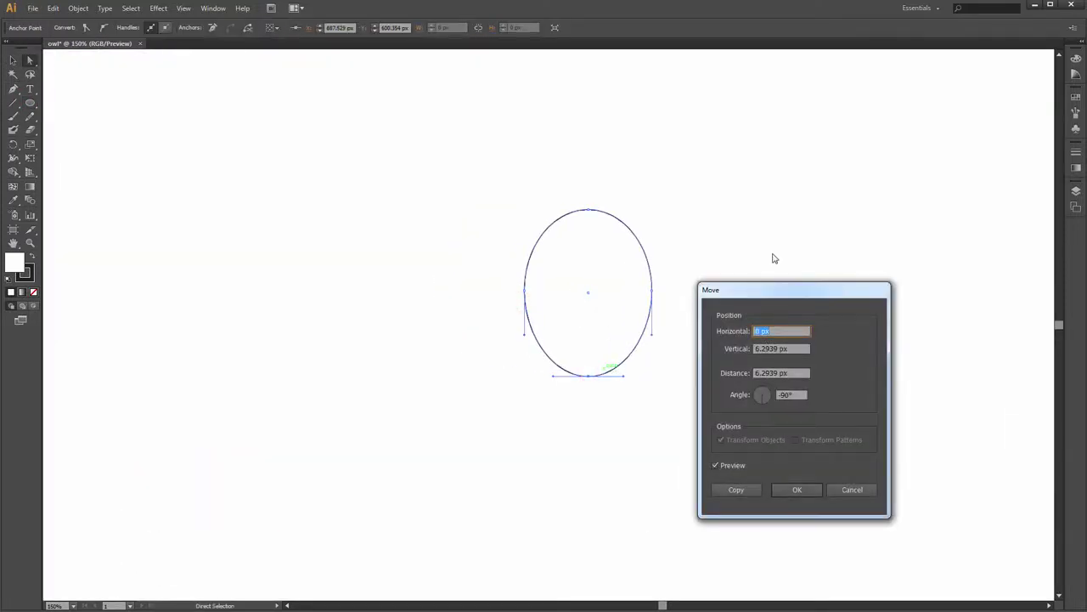
key(Tab)
text(0)
key(Tab)
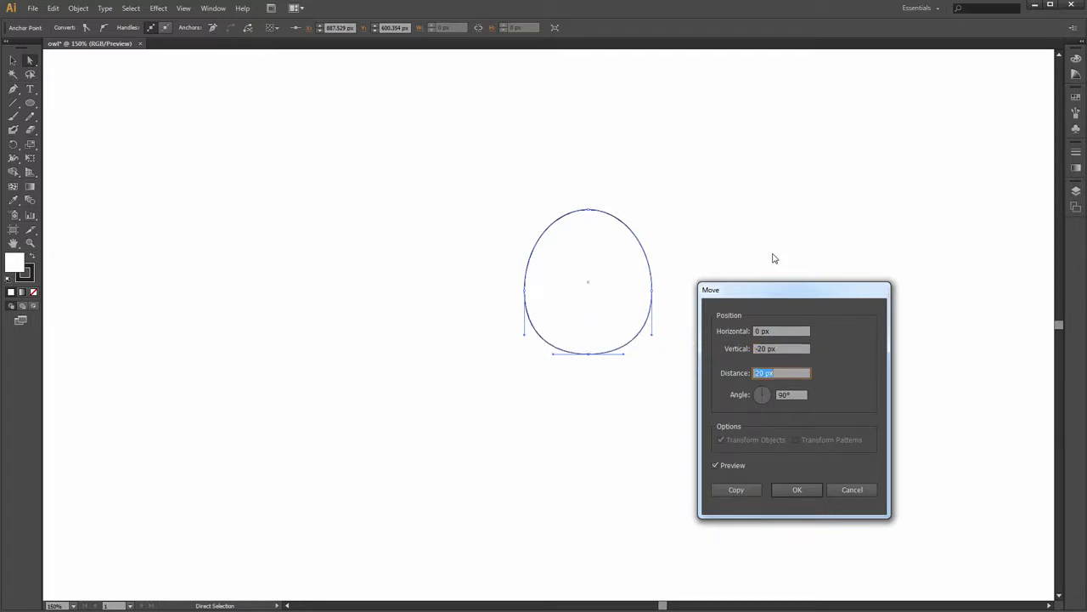
click(785, 491)
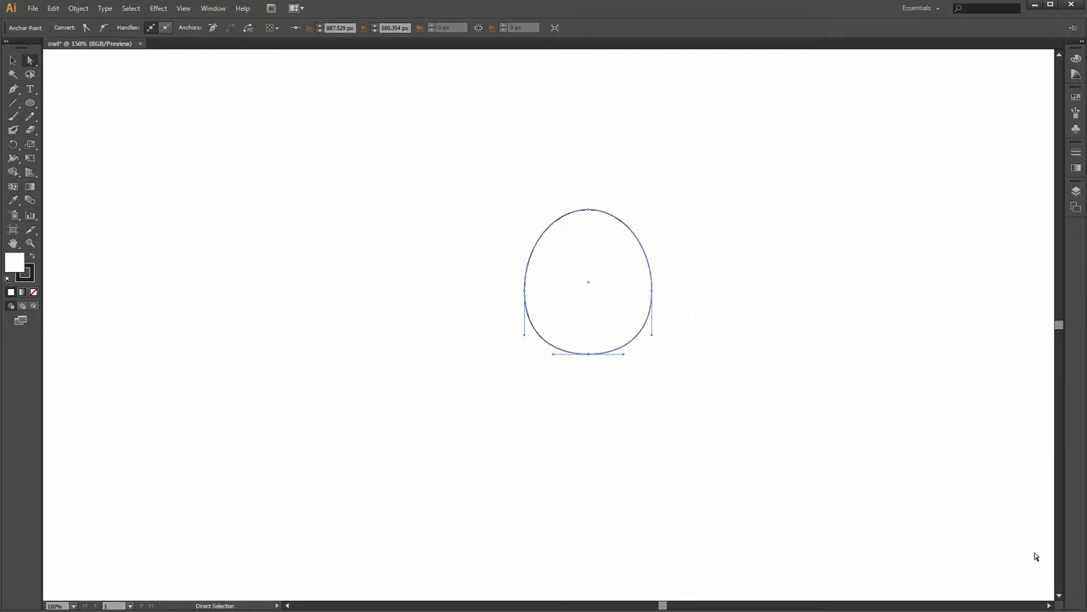
key(v)
key(ctrl+shift+a)
Draw a 95 × 95 px circle and drag it onto the oval's top.
click(30, 103)
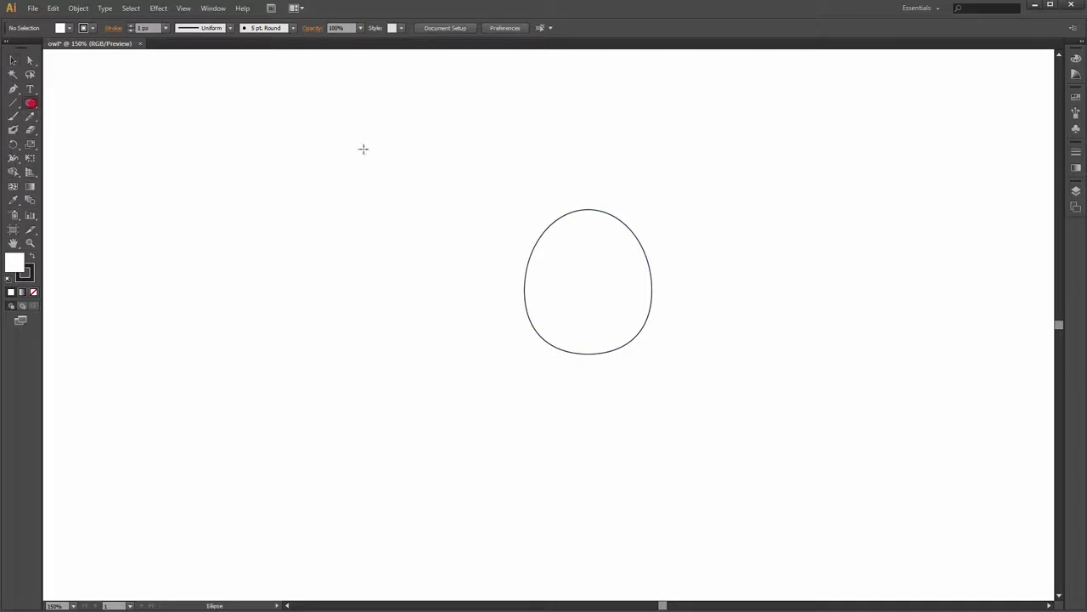
click(657, 182)
text(5)
key(Tab)
text(95)
key(Return)
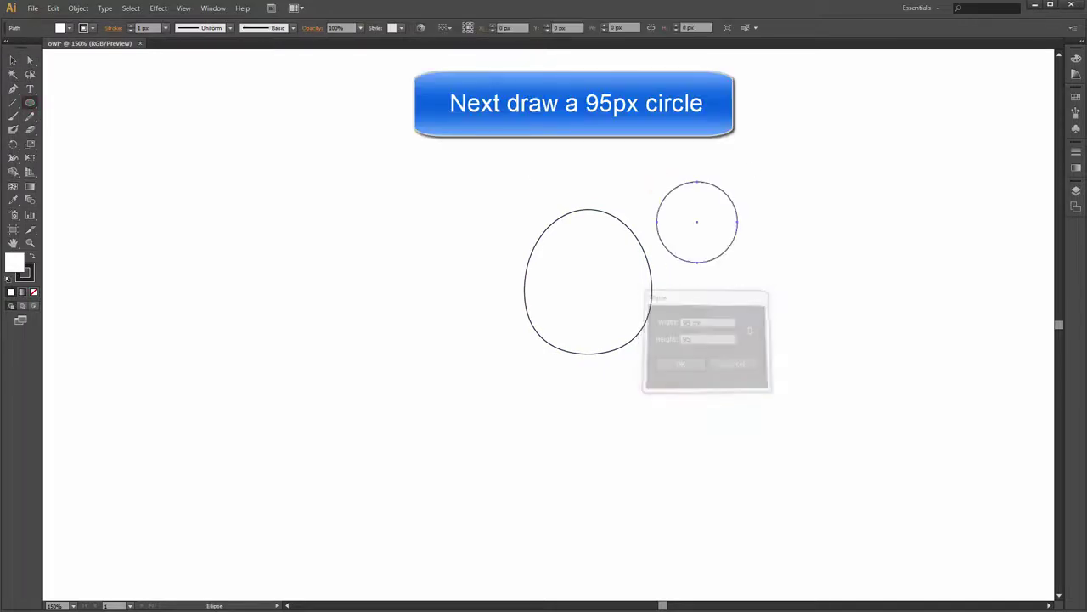
key(v)
mouse_move(702, 212)
mouse_down()
mouse_move(636, 216)
mouse_move(592, 202)
mouse_up()
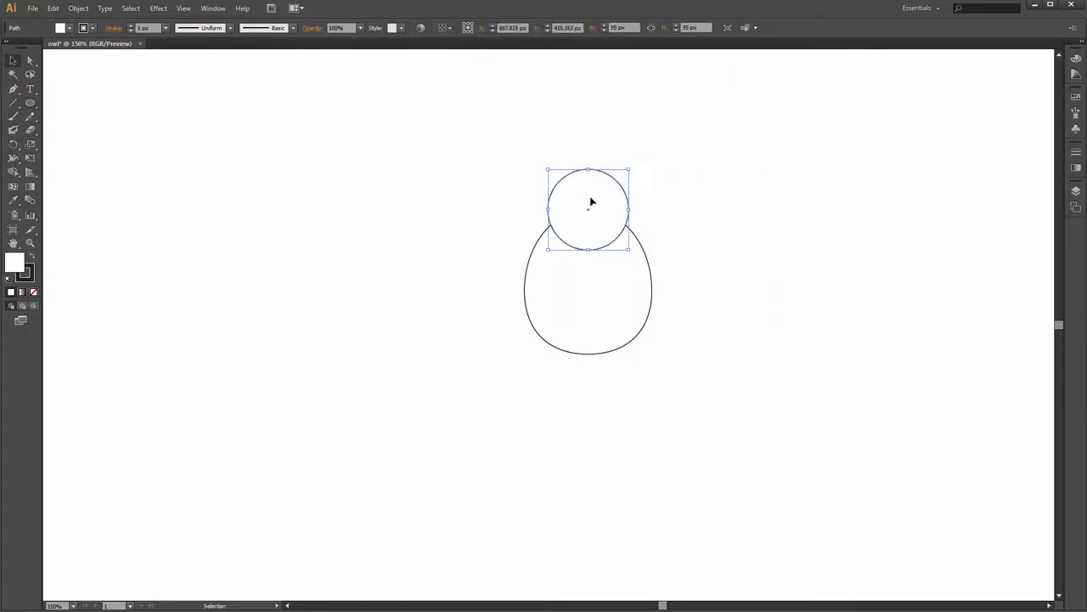
click(1013, 531)
Show the Align panel and nudge the circle up on the oval's top.
click(213, 7)
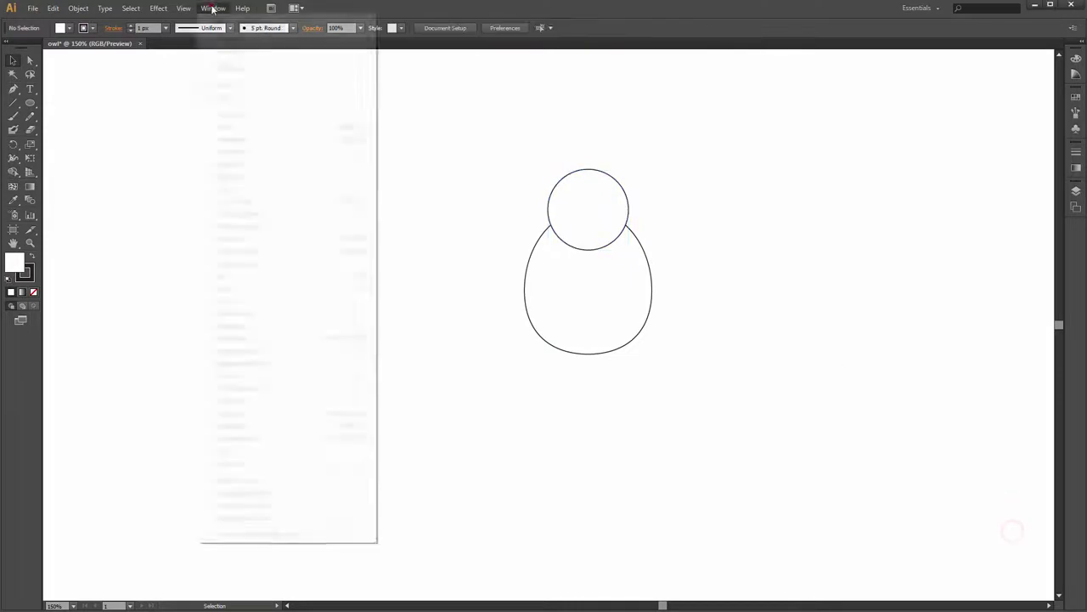
click(224, 127)
drag(536, 161, 646, 255)
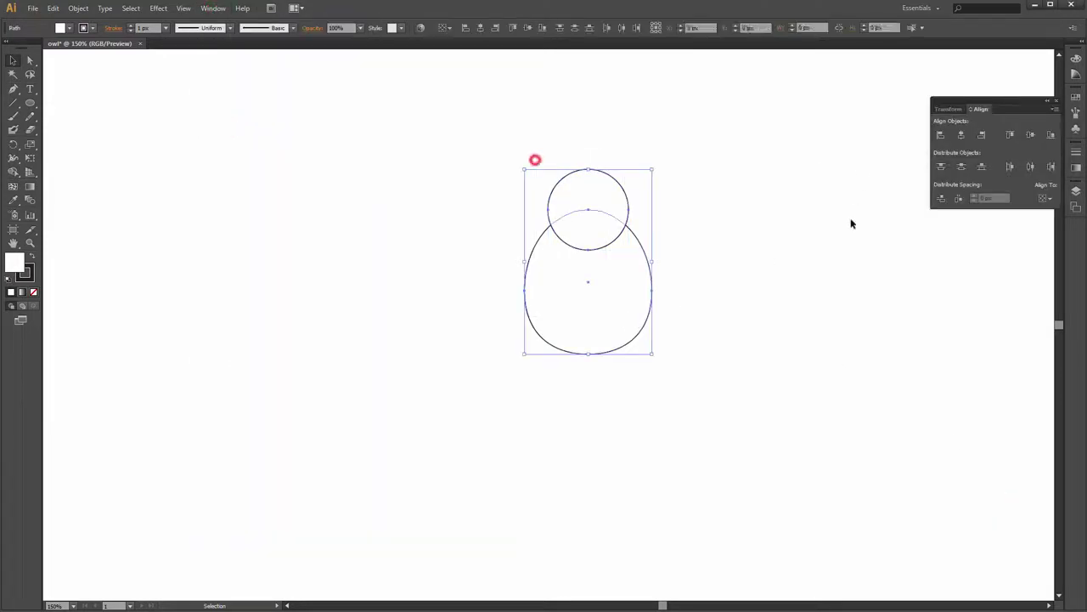
click(811, 173)
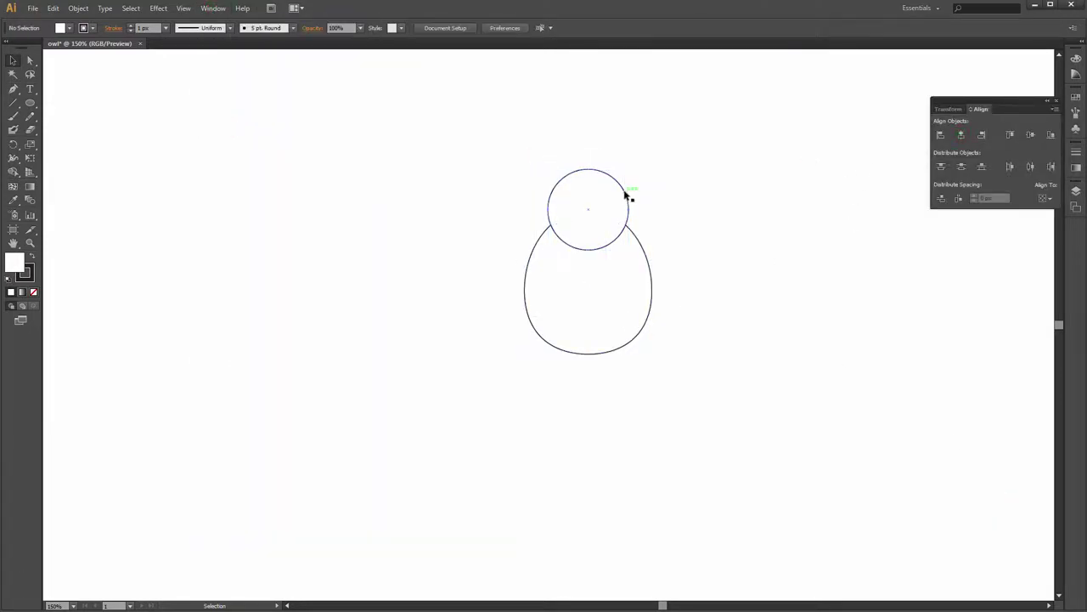
click(625, 192)
key(Up)
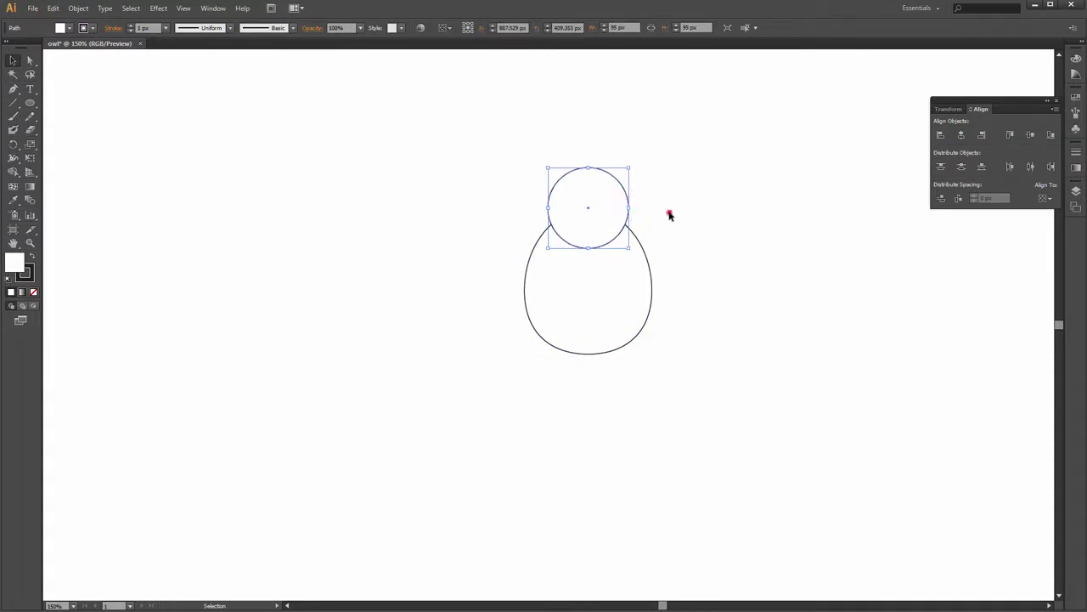
click(669, 215)
drag(691, 251, 520, 170)
click(743, 230)
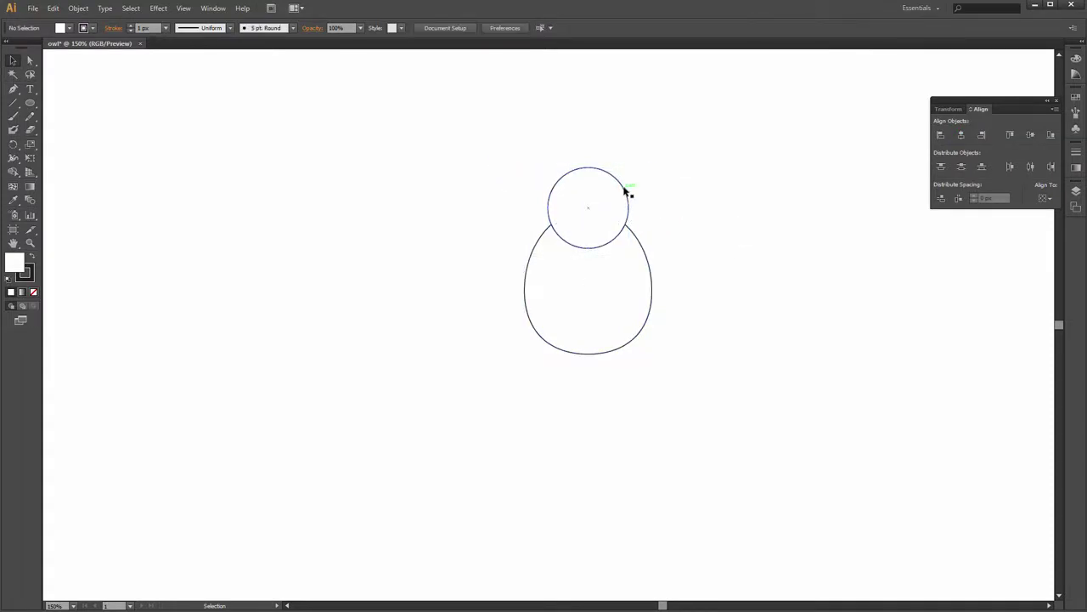
click(626, 192)
click(658, 187)
drag(493, 143, 767, 311)
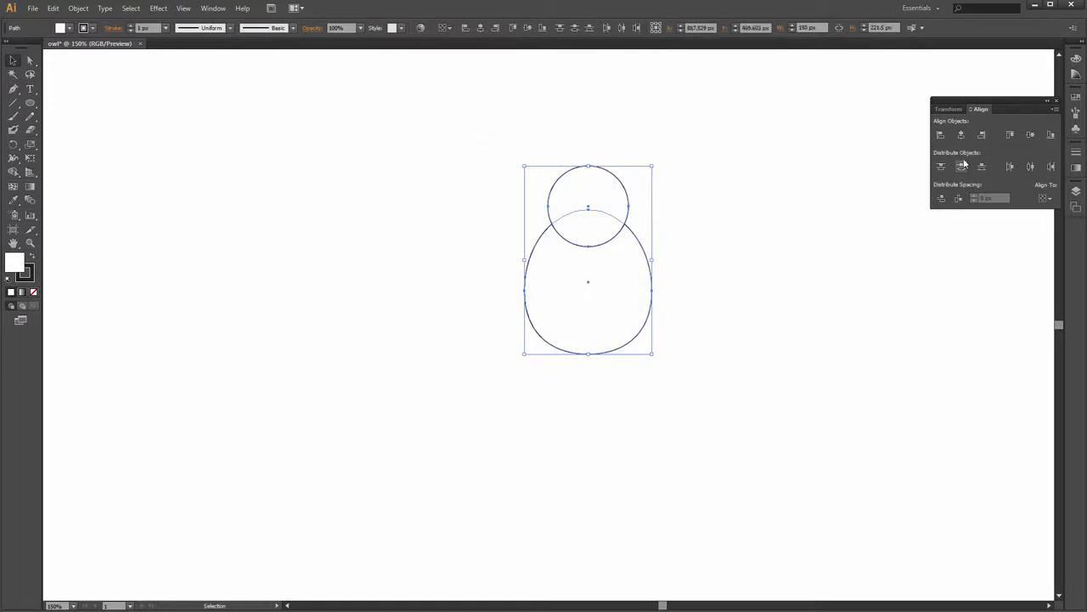
Subtract the circle from the oval with Pathfinder Minus Front.
click(204, 9)
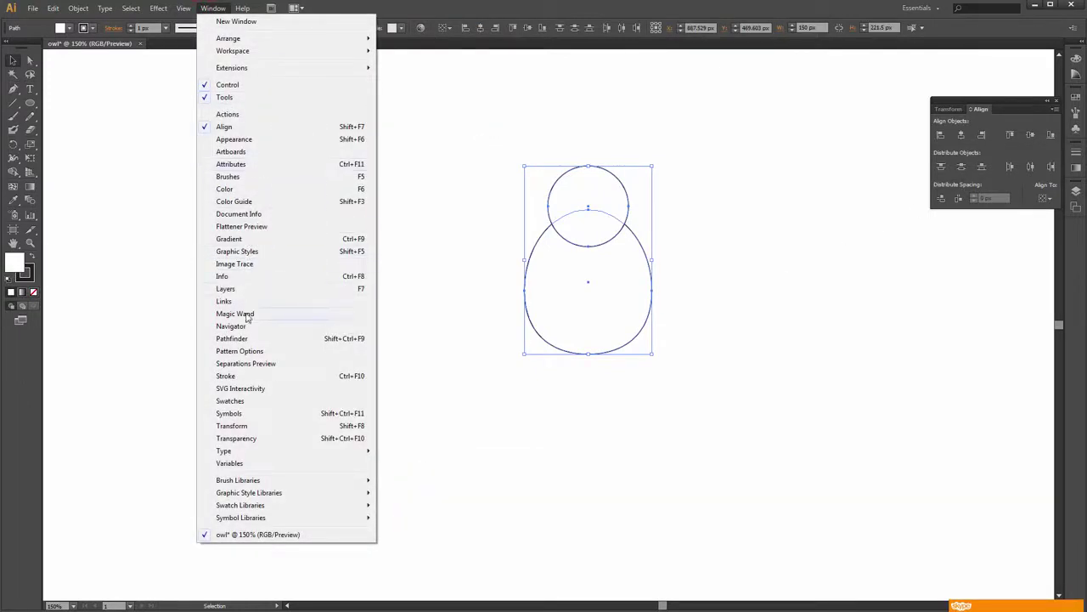
click(234, 338)
click(697, 256)
click(722, 195)
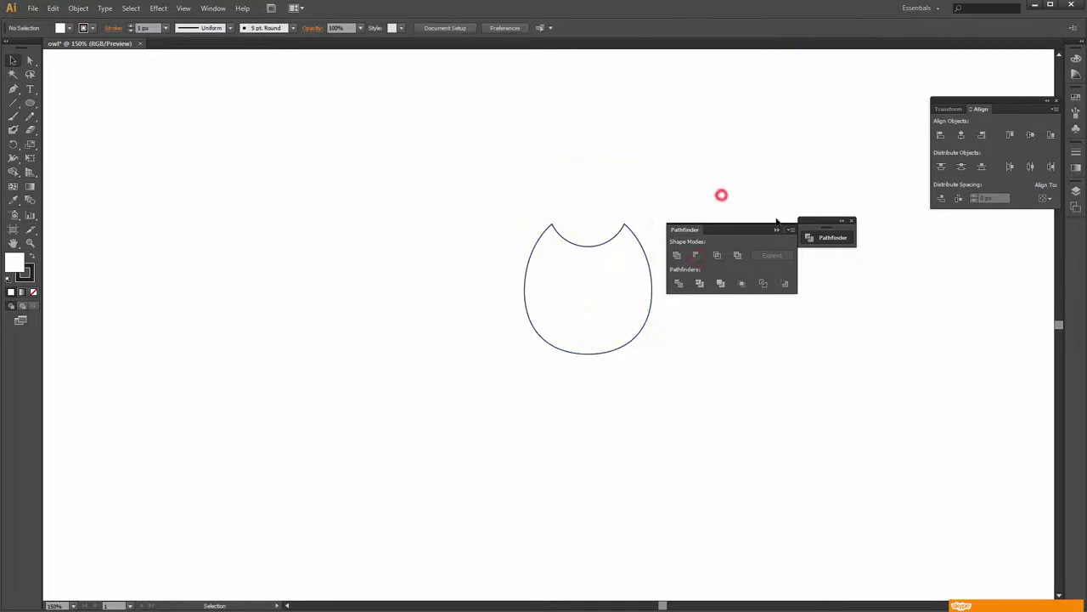
drag(828, 223, 1002, 211)
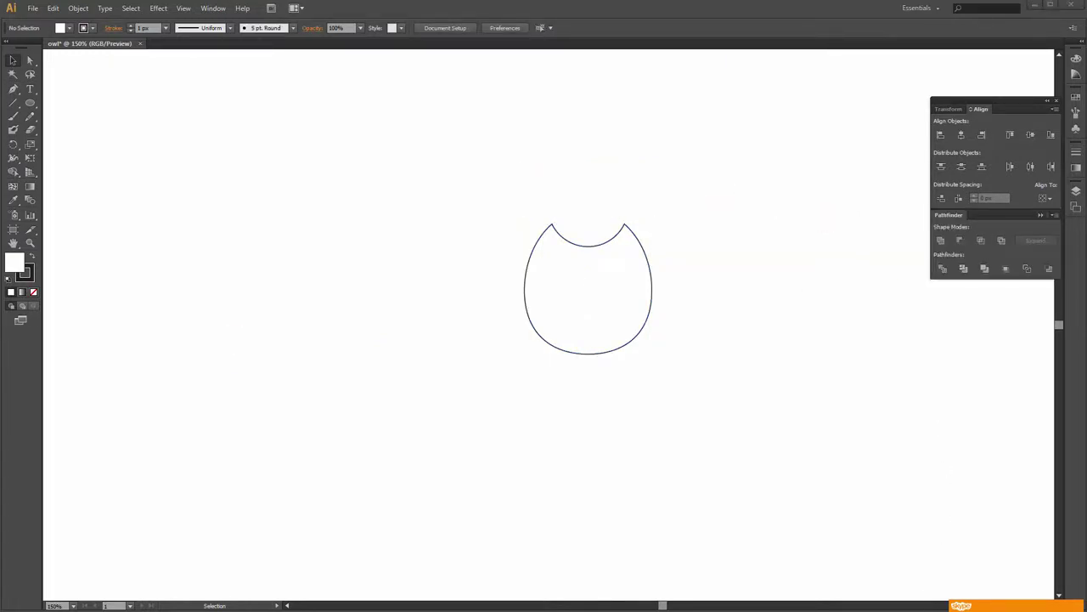
Draw a 40 × 40 px circle for the eye.
key(l)
click(256, 229)
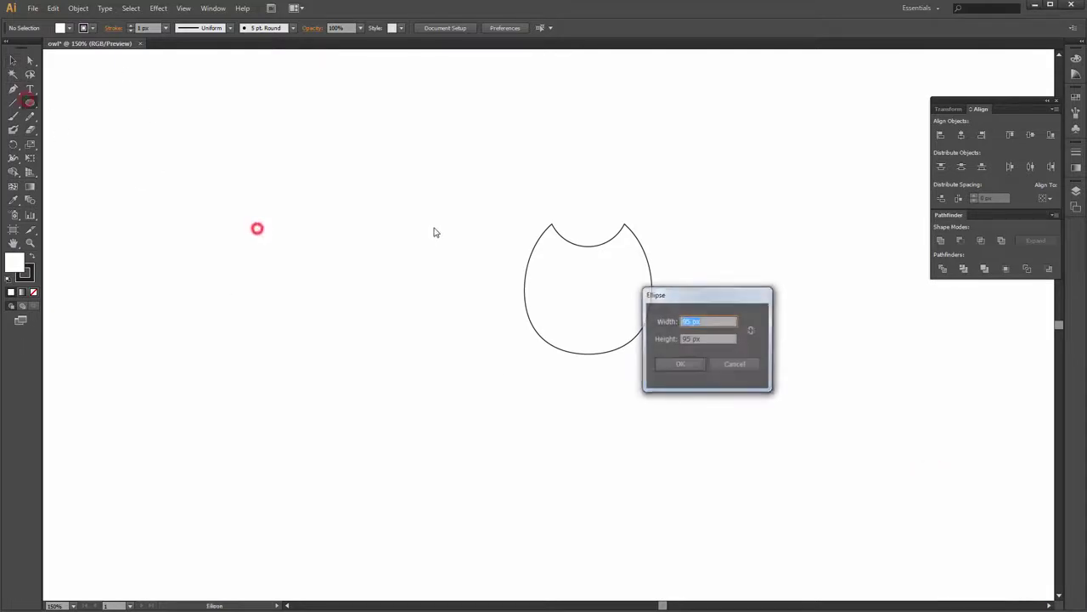
text(40)
key(Tab)
text(40)
key(Return)
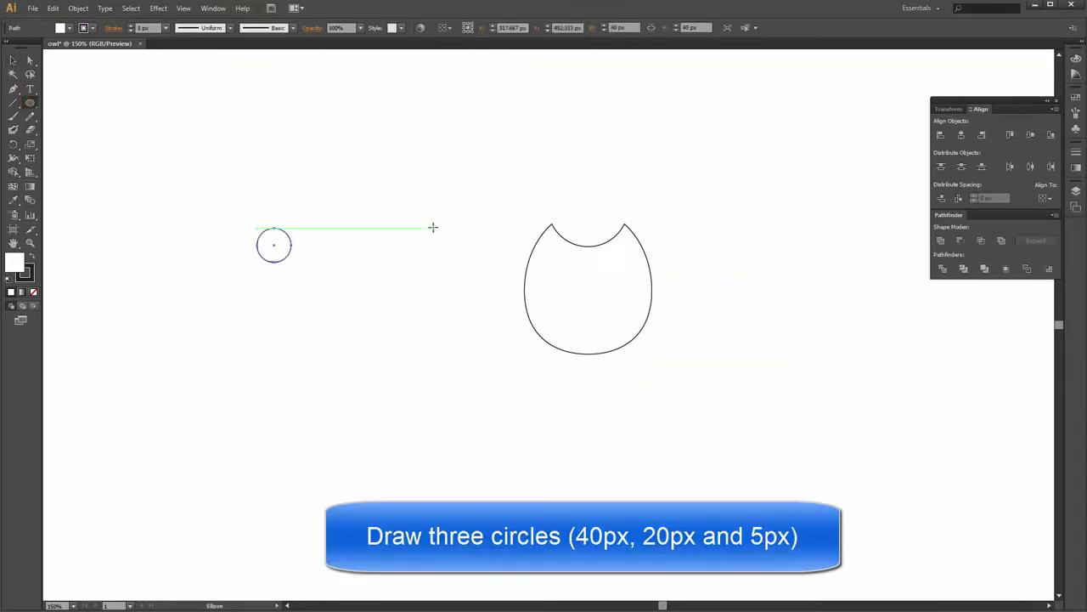
Draw a 20 px circle and a 5 px circle beside it.
click(356, 175)
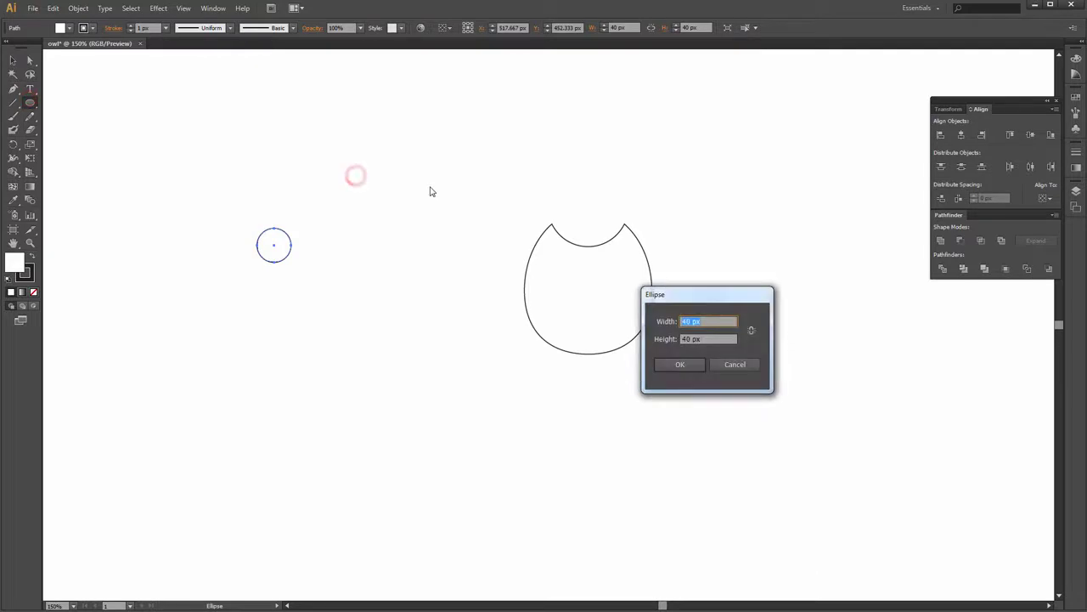
text(20)
key(Tab)
text(20)
key(Return)
click(407, 244)
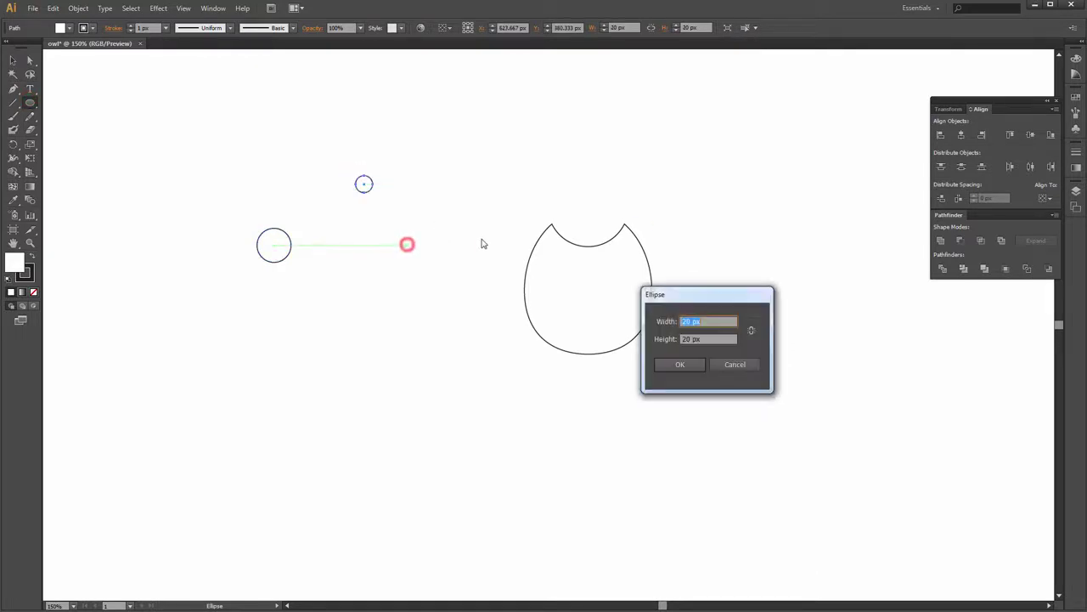
key(Tab)
text(5)
key(Return)
key(v)
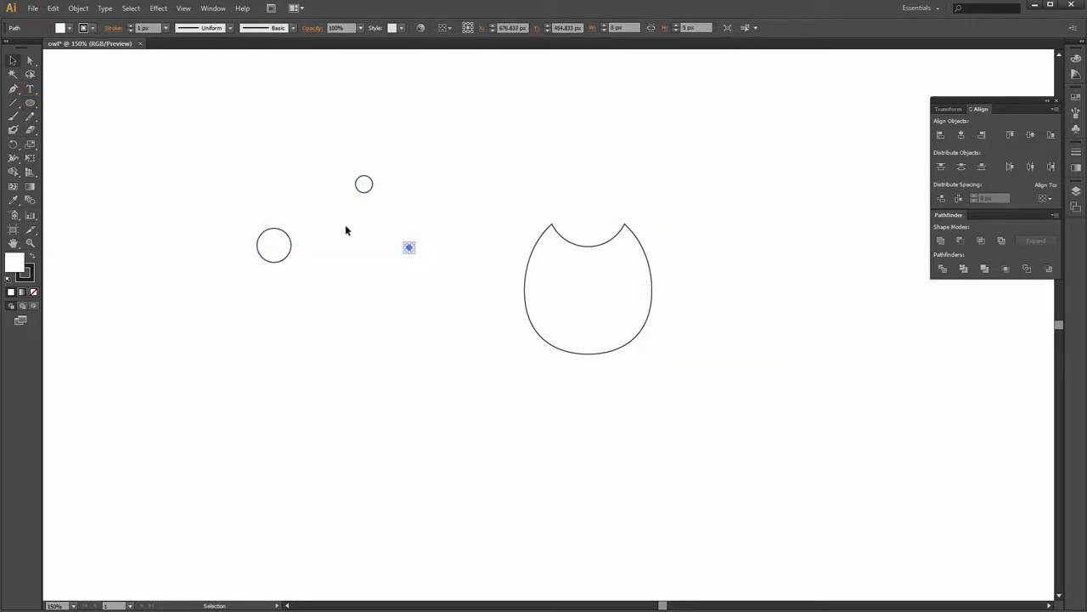
Move the small circles over the 40 px circle and center them horizontally and vertically.
shift+click(358, 192)
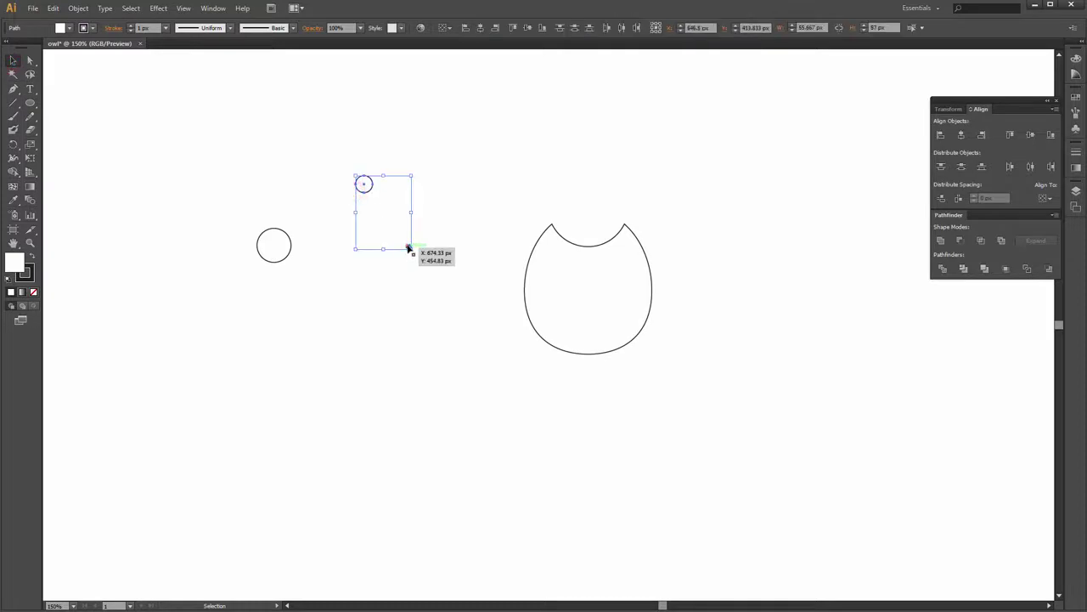
drag(409, 247, 316, 304)
click(435, 295)
click(315, 306)
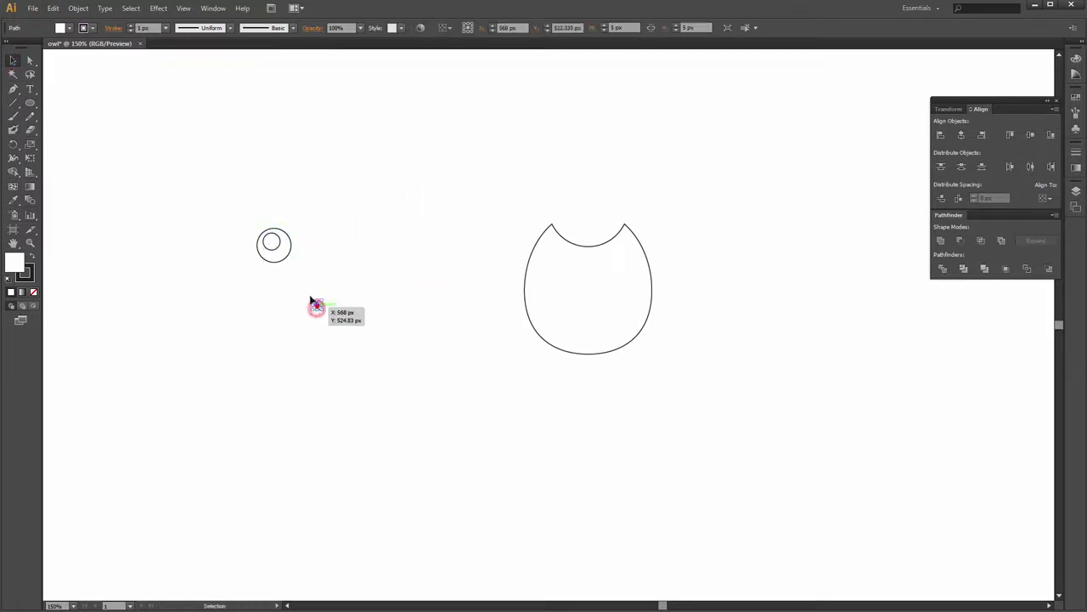
click(300, 232)
drag(272, 257, 274, 258)
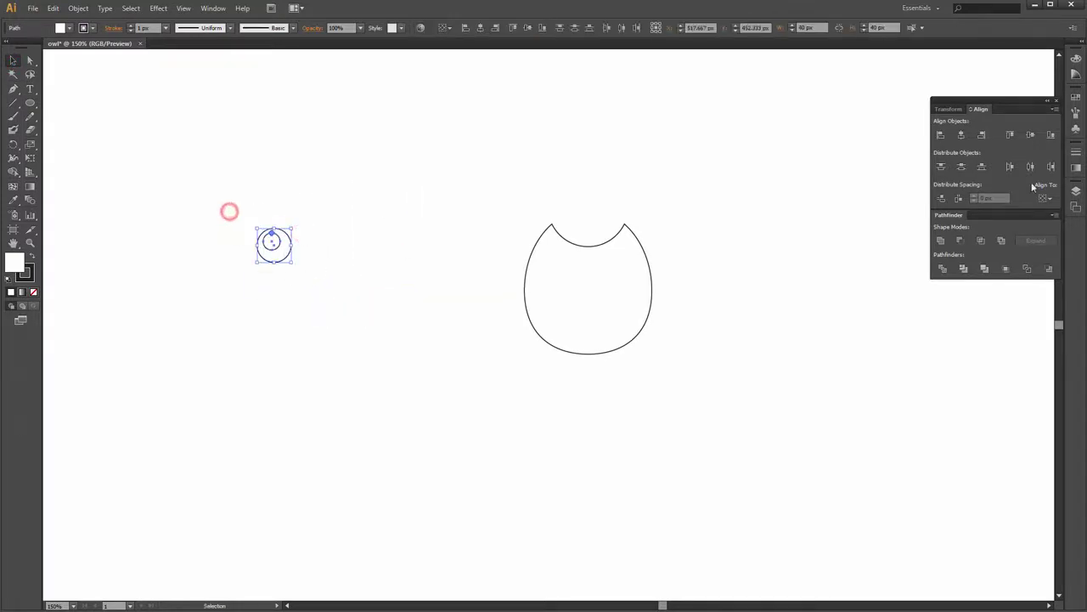
click(961, 136)
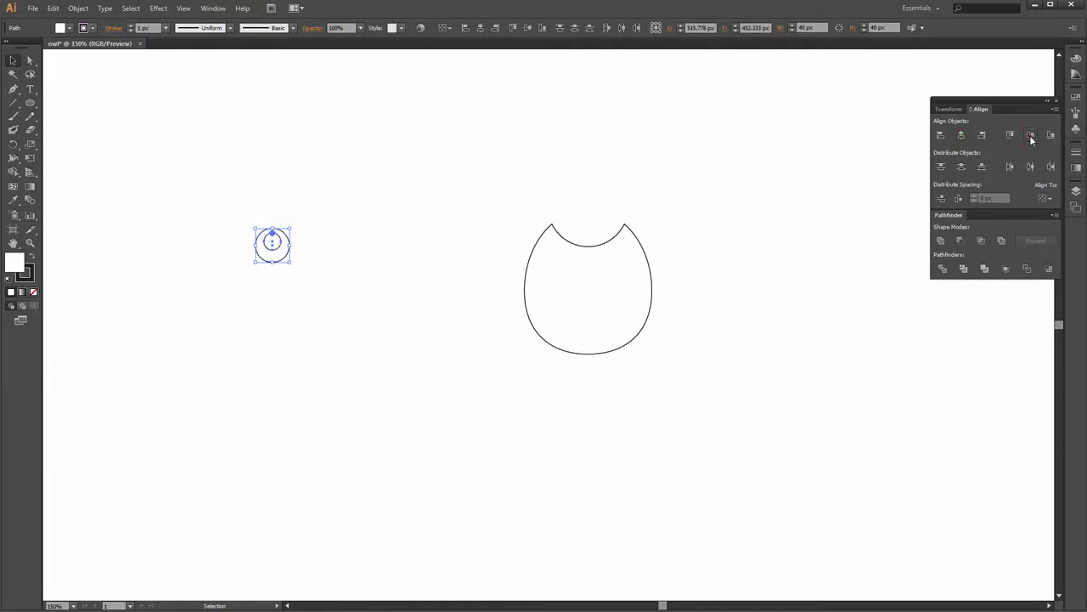
click(1030, 135)
click(563, 173)
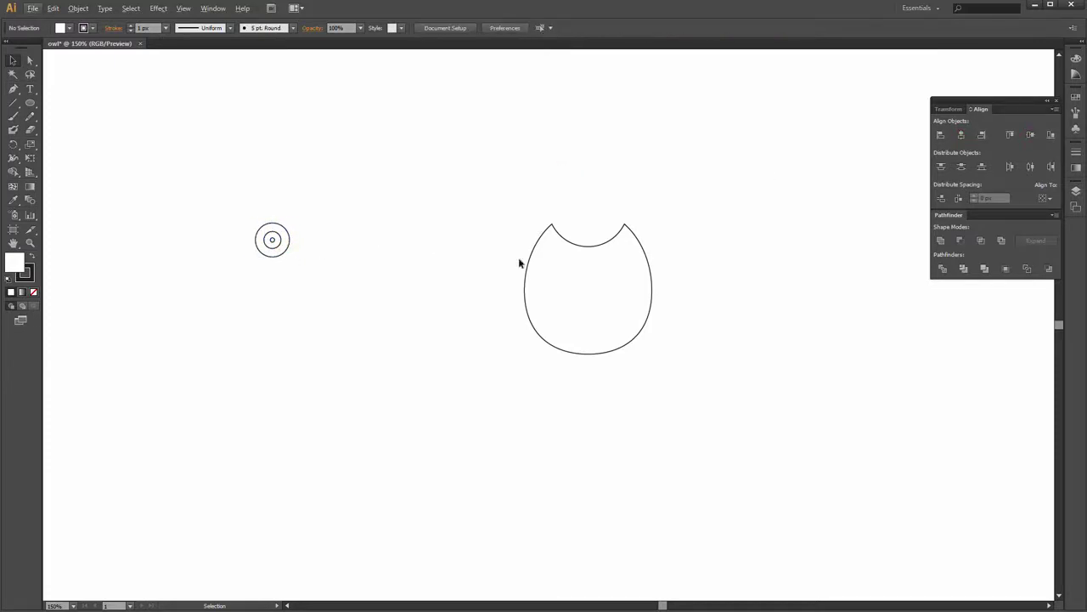
Nudge the 5 px circle up-right and subtract it from the 20 px circle.
scroll(298, 286, up, 2)
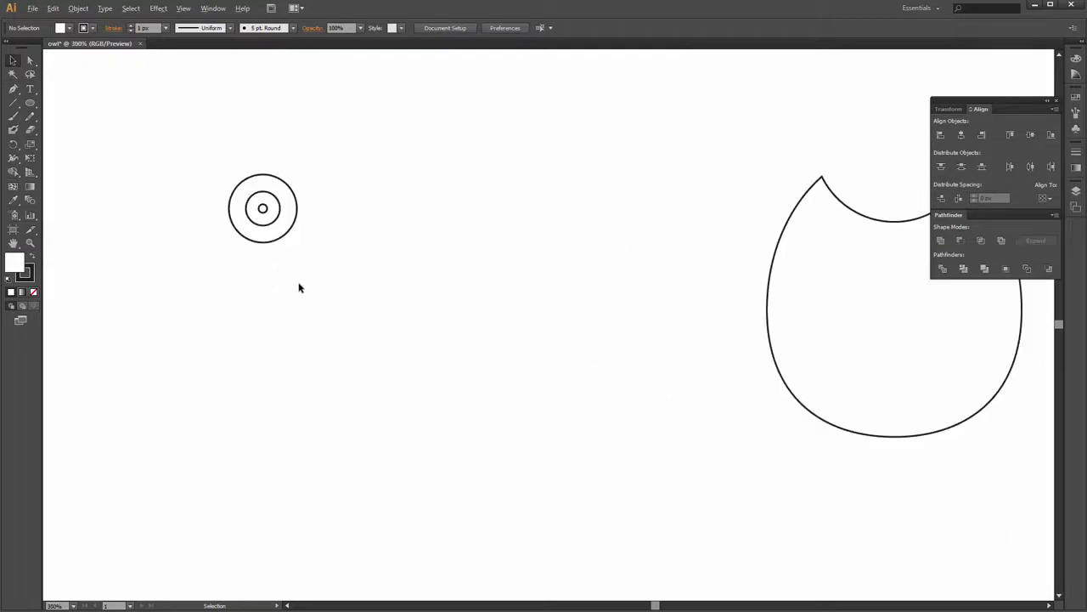
scroll(357, 266, up, 3)
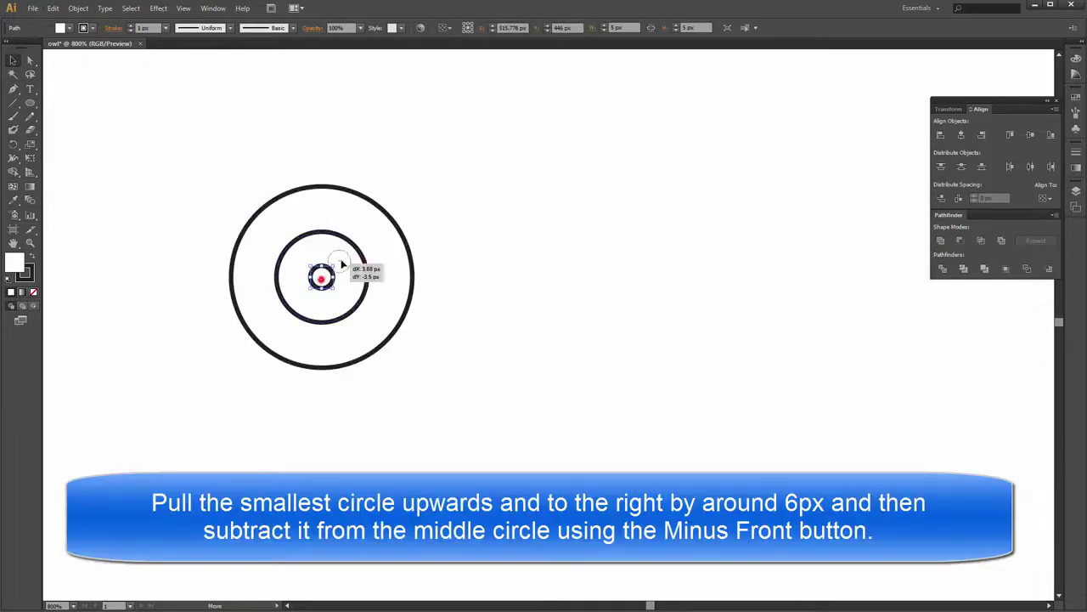
drag(331, 269, 361, 238)
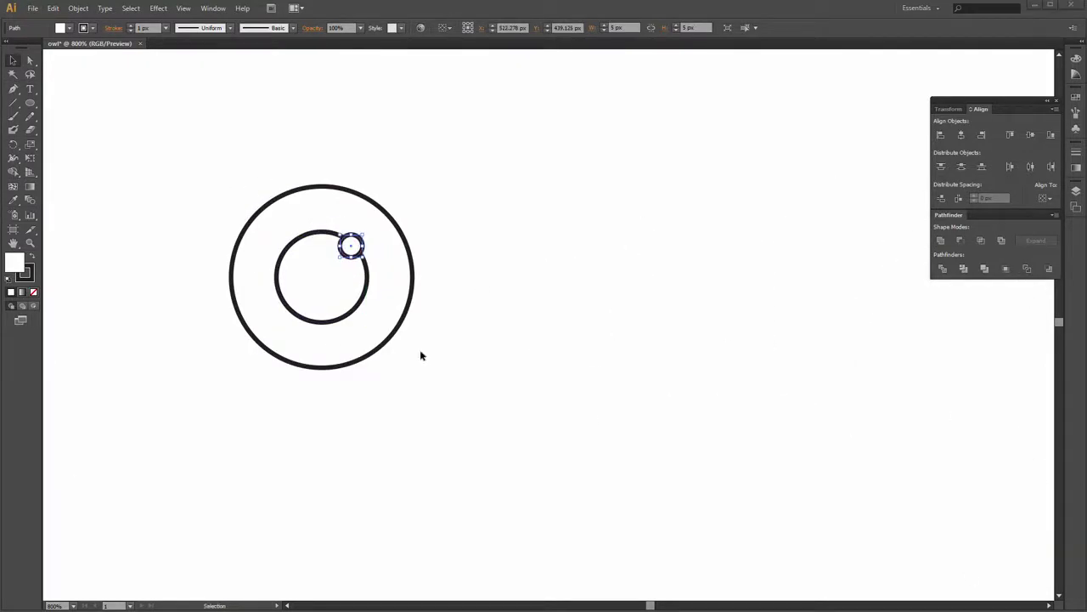
click(349, 245)
drag(350, 246, 345, 246)
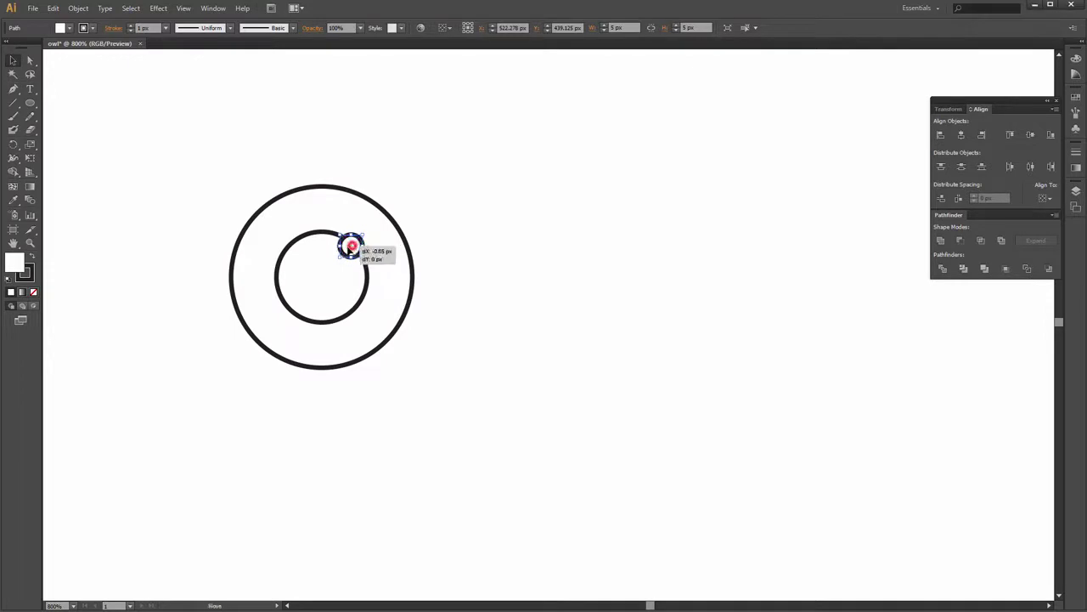
click(473, 209)
click(351, 252)
shift+click(311, 287)
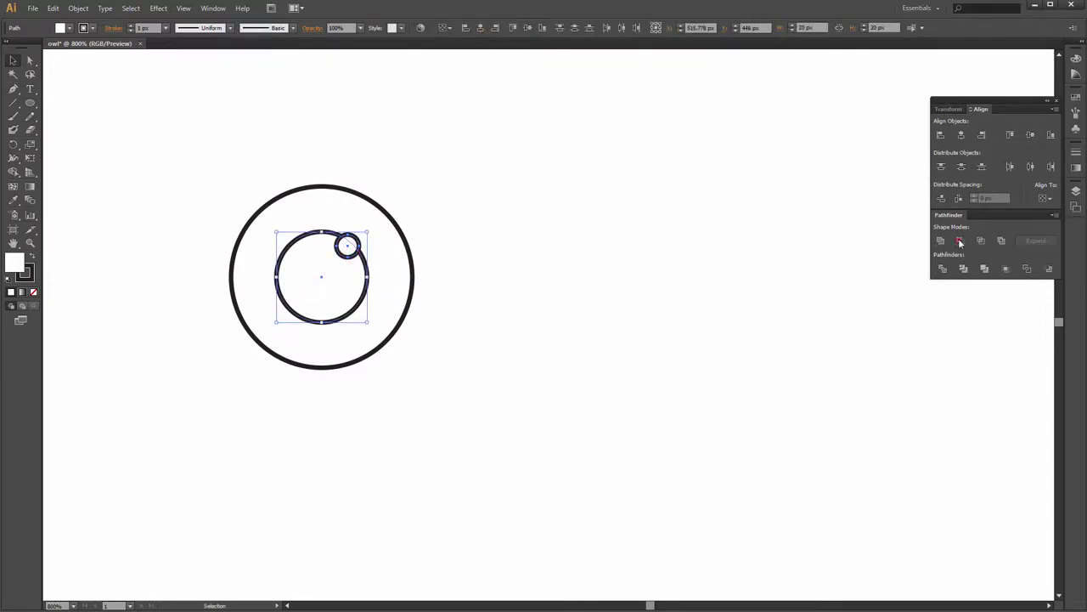
click(960, 242)
click(685, 243)
Group all of the eye's circles together.
drag(498, 206, 603, 212)
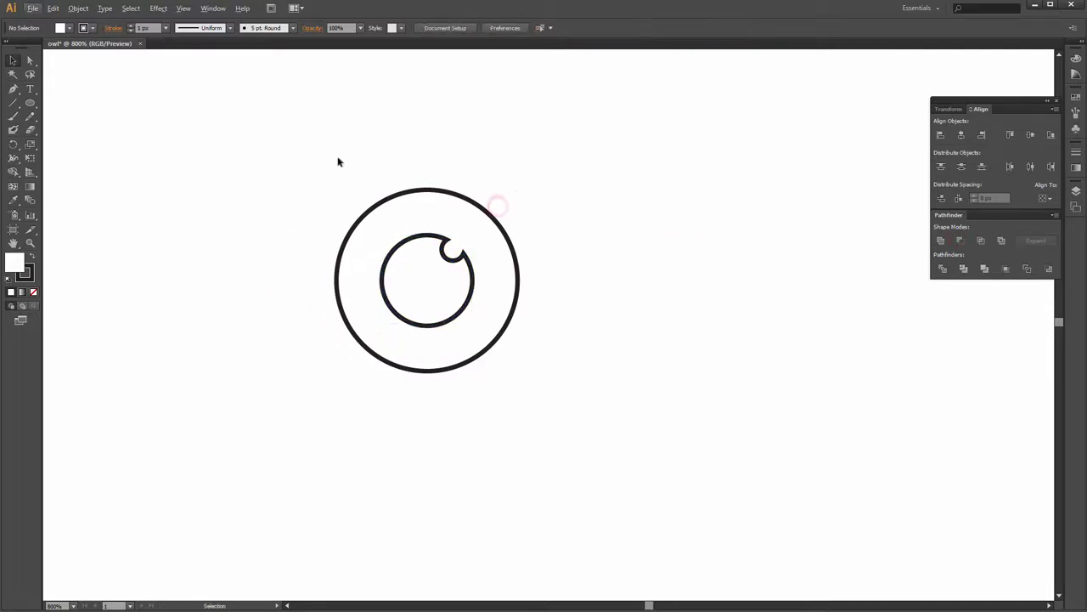
drag(347, 175, 430, 251)
right_click(430, 251)
click(483, 311)
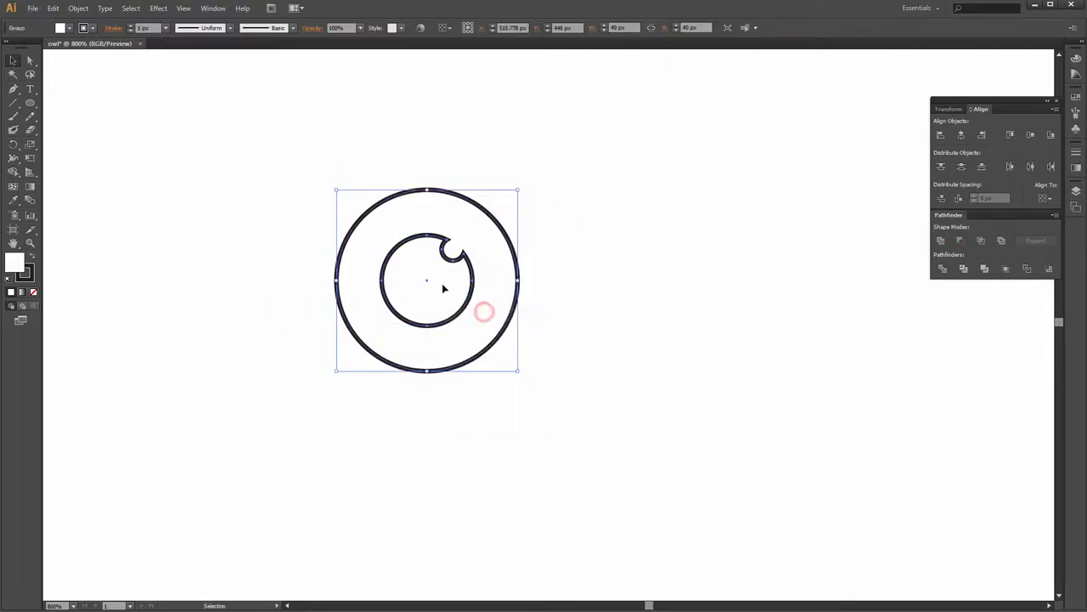
Duplicate the eye to the right and ungroup both eyes.
drag(426, 285, 640, 295)
click(758, 255)
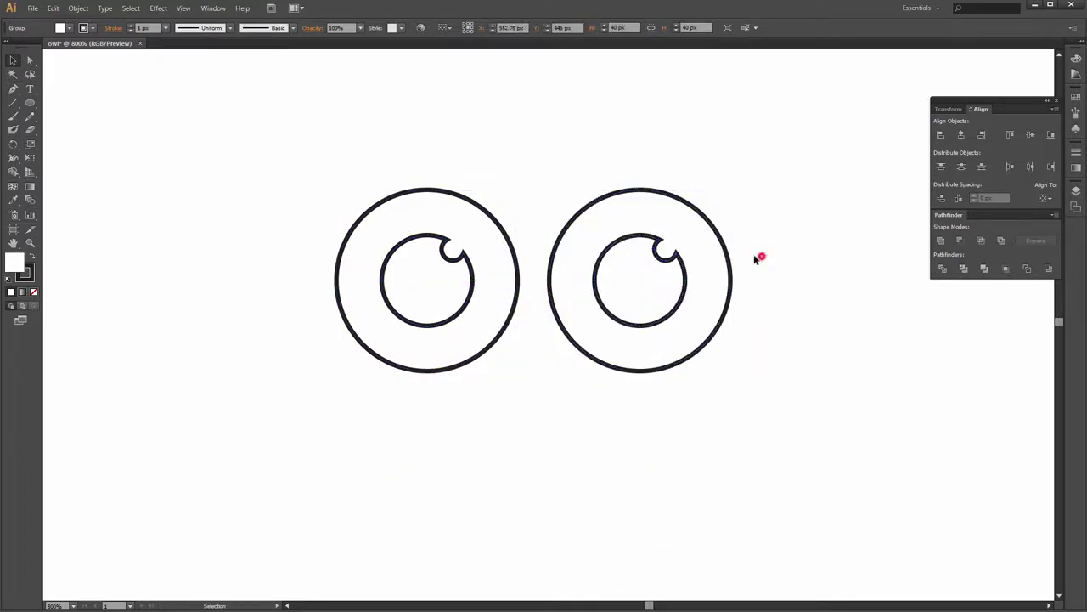
key(ctrl+minus)
key(ctrl+minus)
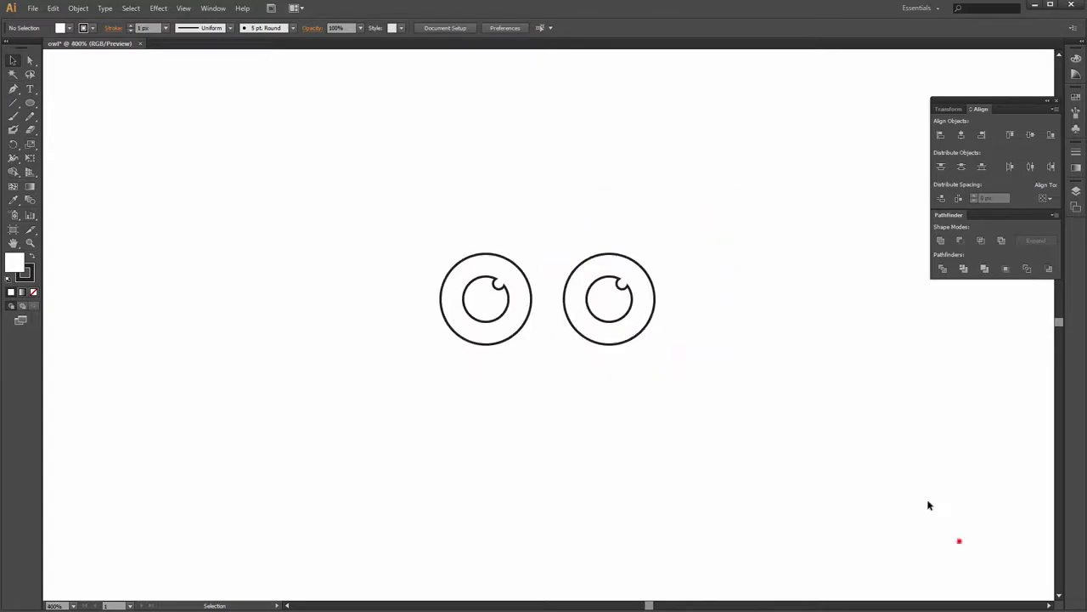
click(641, 315)
right_click(640, 319)
click(662, 387)
click(726, 289)
click(498, 309)
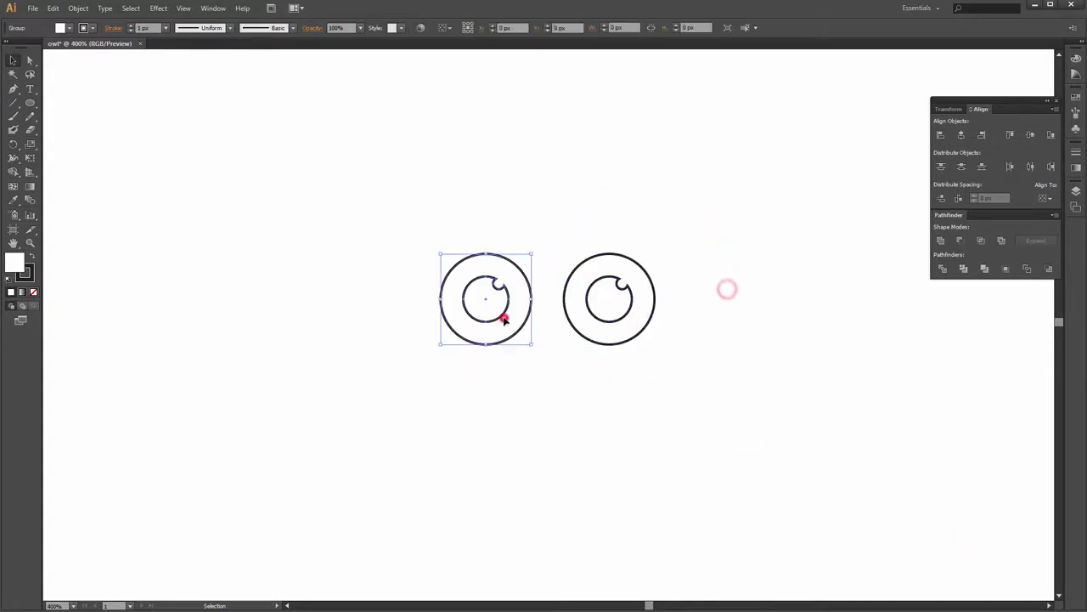
right_click(498, 309)
click(516, 388)
click(748, 314)
Offset the two outer eye circles 15 px outward with Offset Path.
click(647, 331)
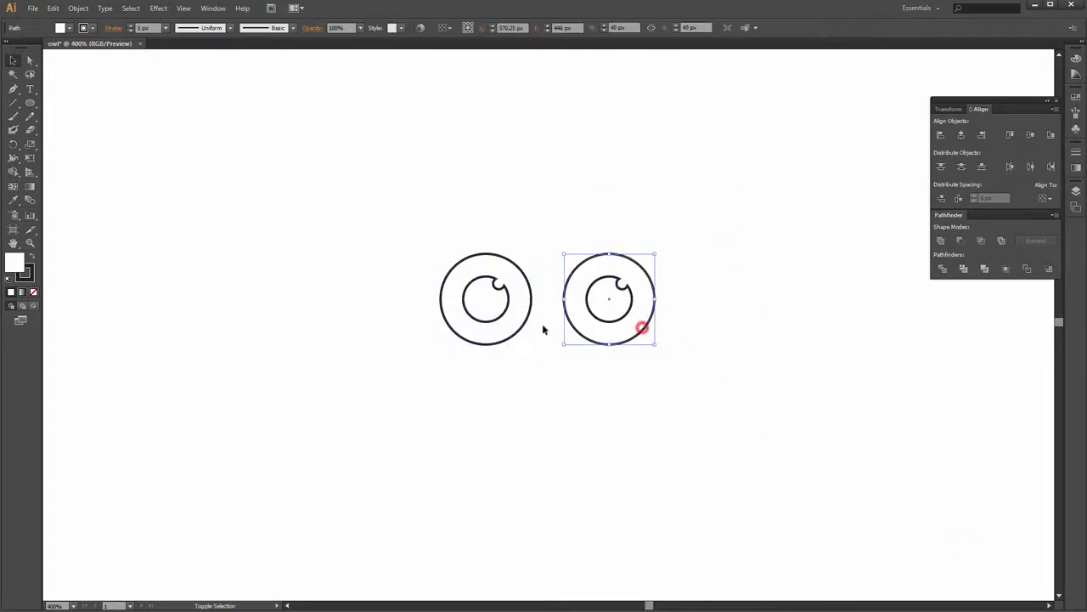
shift+click(526, 325)
key(ctrl+plus)
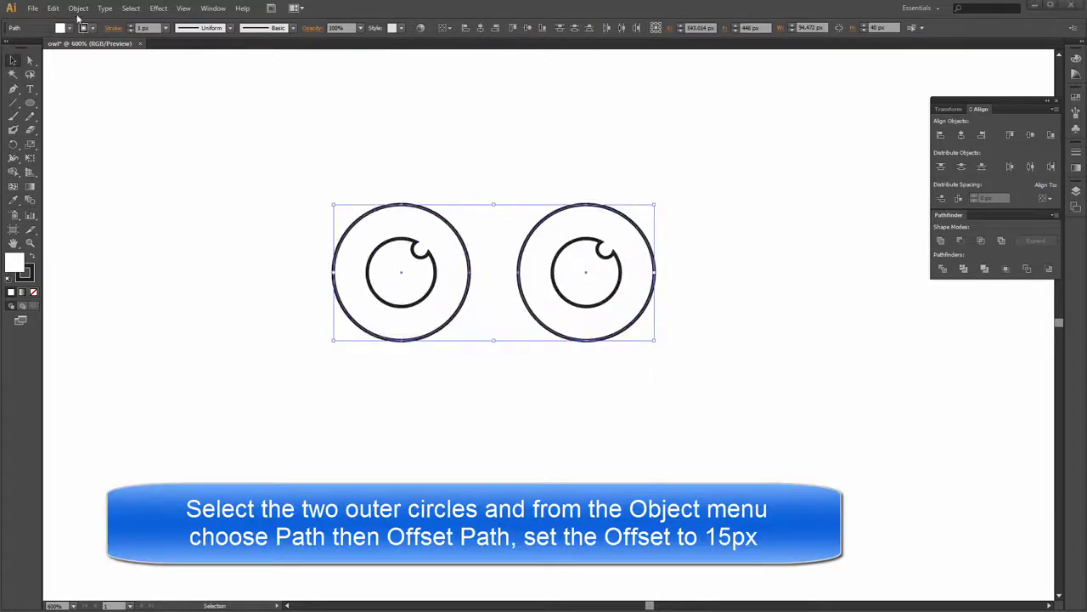
click(78, 8)
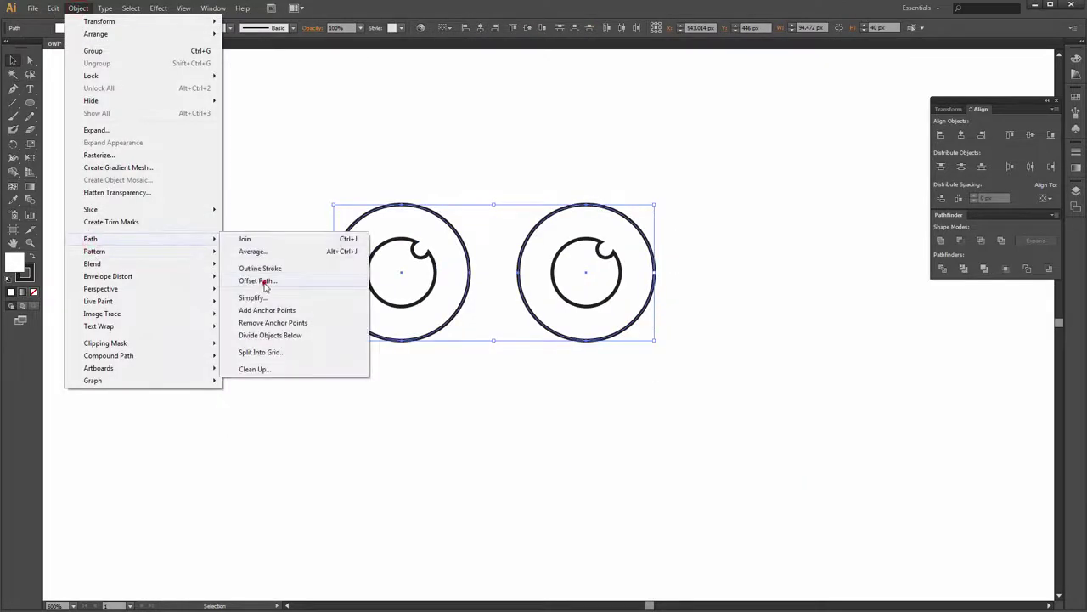
click(265, 284)
click(462, 488)
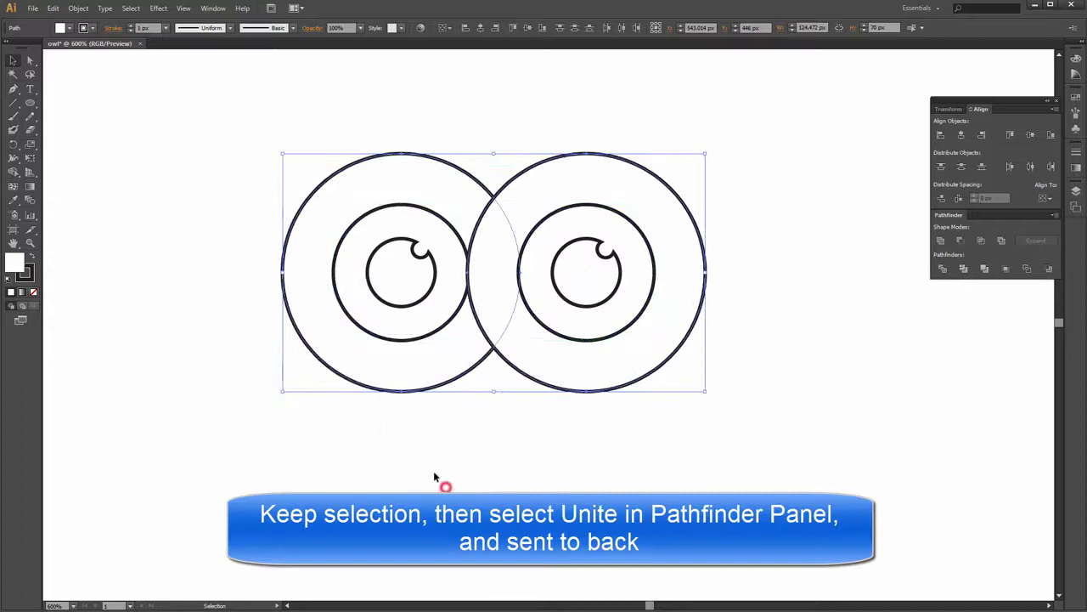
Unite the two offset circles into a figure-eight and send it to the back.
click(842, 307)
click(704, 238)
shift+click(421, 153)
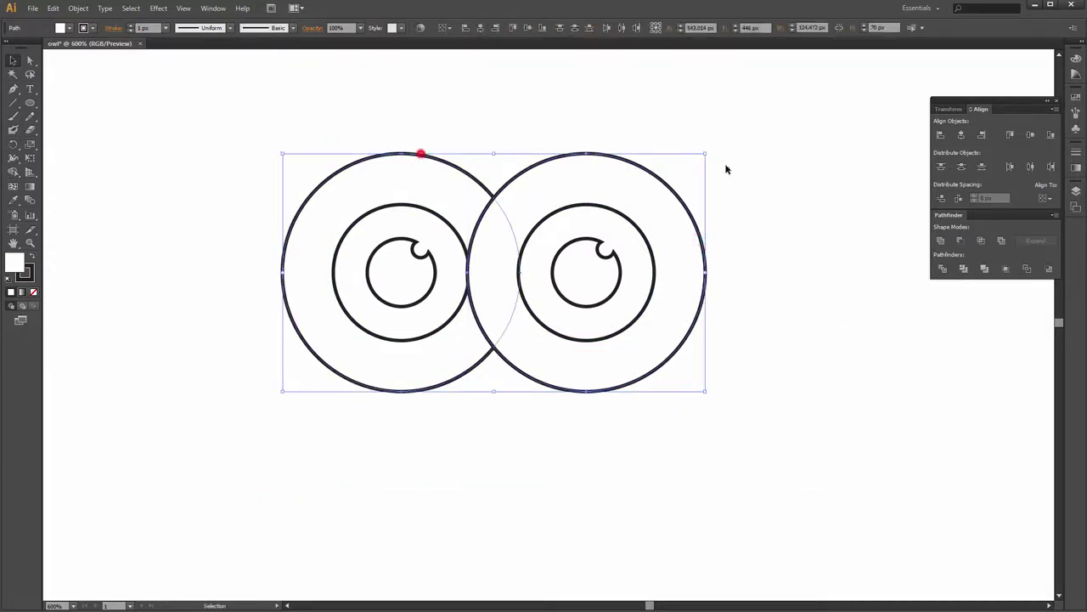
click(940, 242)
right_click(621, 204)
mouse_move(655, 358)
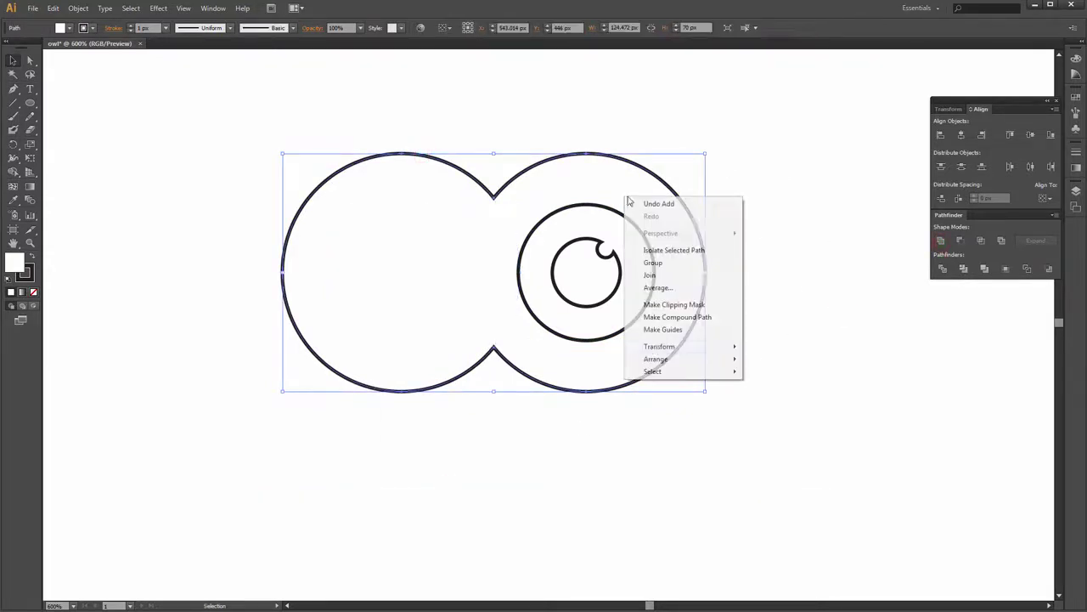
click(776, 396)
click(764, 281)
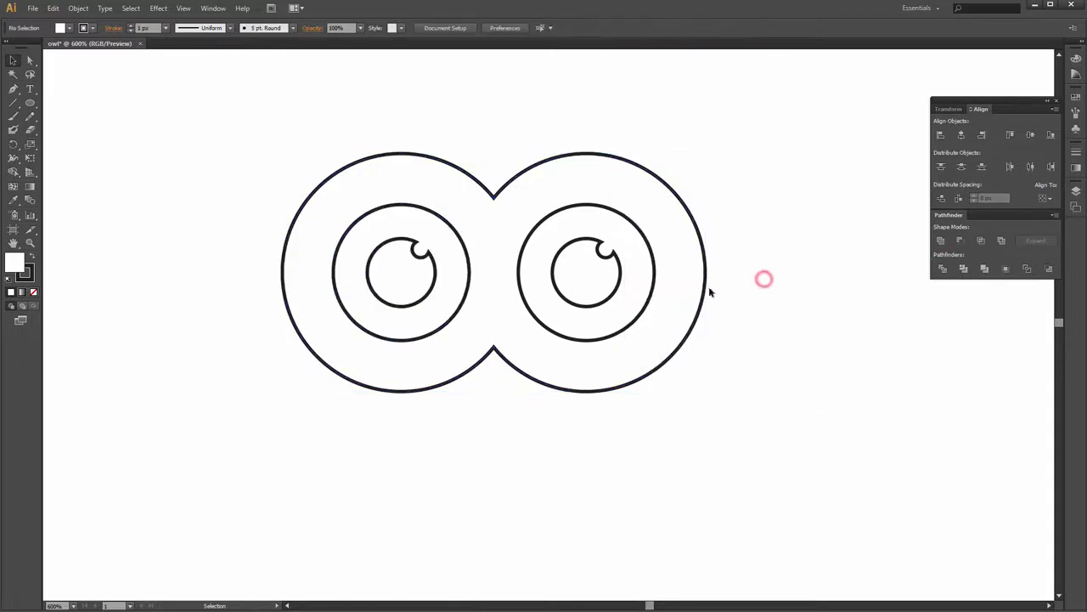
drag(628, 281, 659, 285)
key(ctrl+minus)
key(ctrl+minus)
key(ctrl+minus)
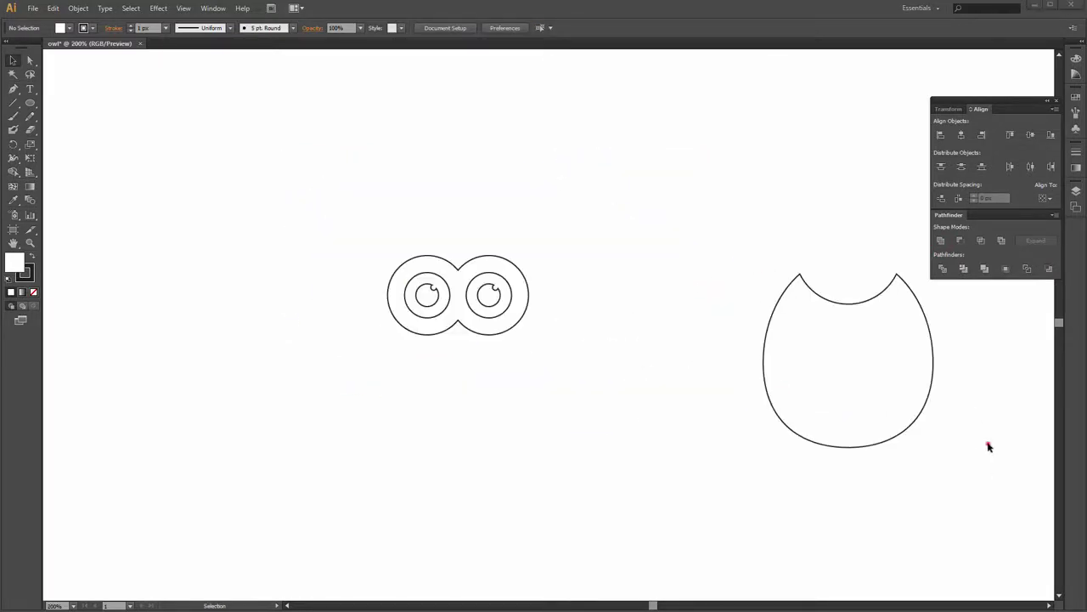
Move the eyes group into the upper owl body and bring it to the front.
scroll(986, 425, right, 5)
click(214, 241)
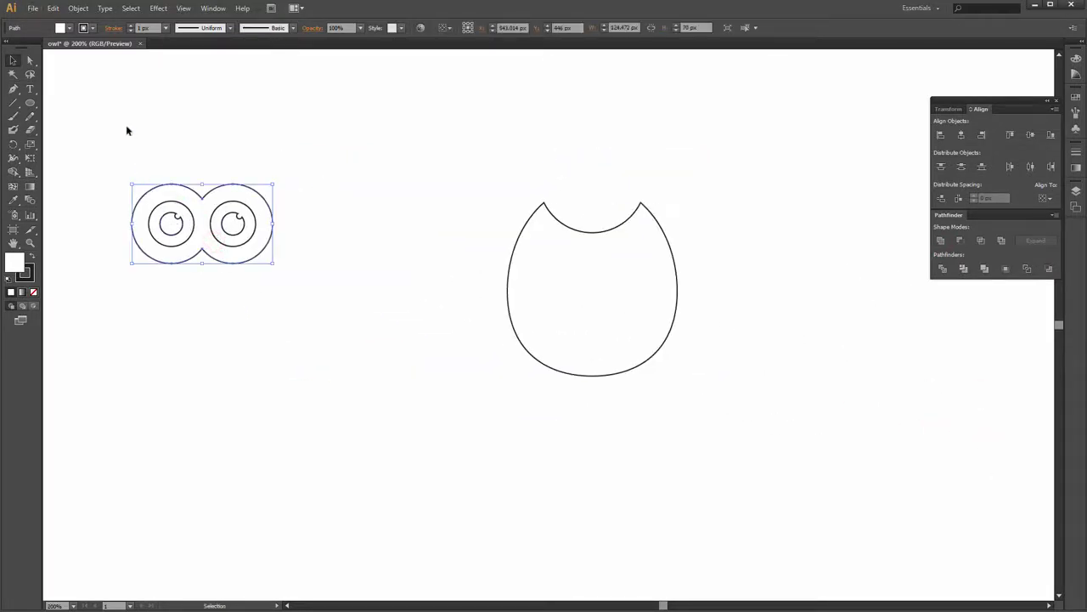
drag(213, 223, 601, 276)
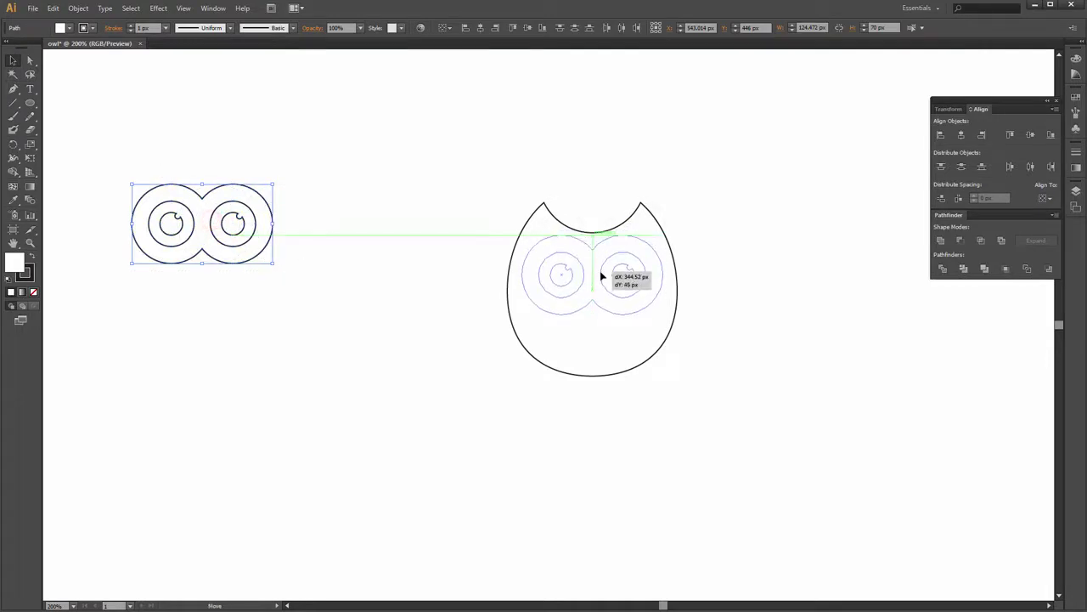
key(ctrl+plus)
key(ctrl+plus)
key(ctrl+z)
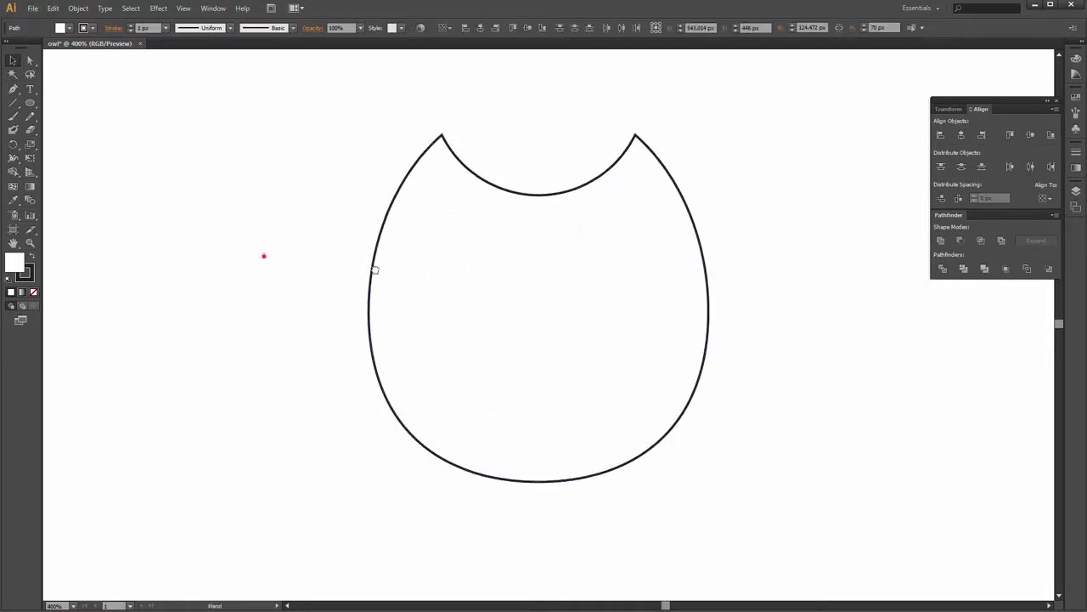
key(ctrl+minus)
drag(170, 222, 759, 307)
right_click(759, 307)
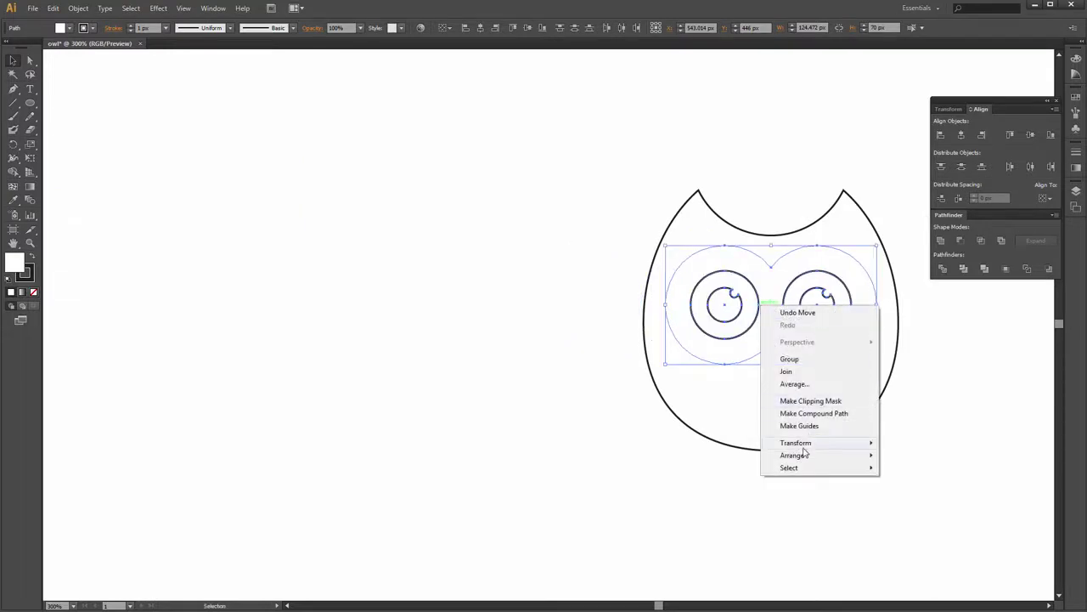
click(904, 454)
click(925, 386)
drag(952, 328, 728, 311)
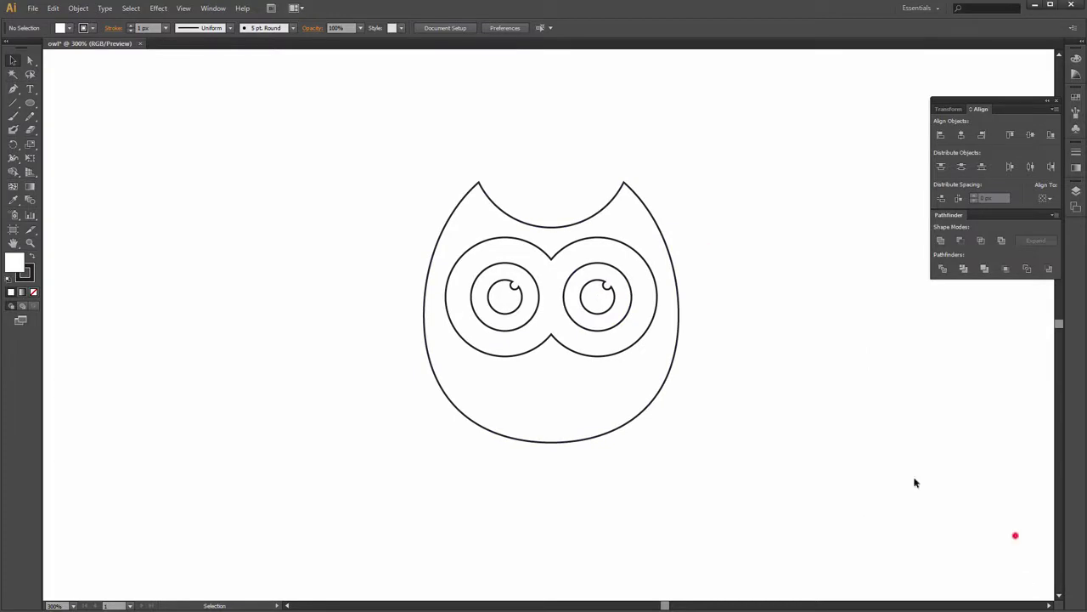
key(l)
click(758, 389)
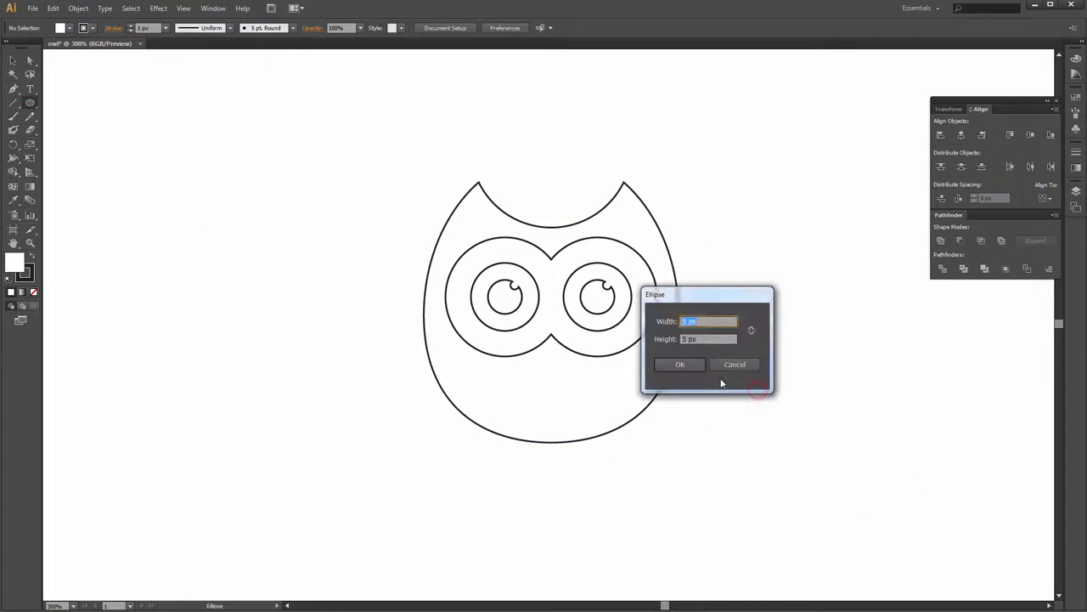
Make the small circle 10 px tall and move it up and left.
key(Tab)
text(10)
key(Return)
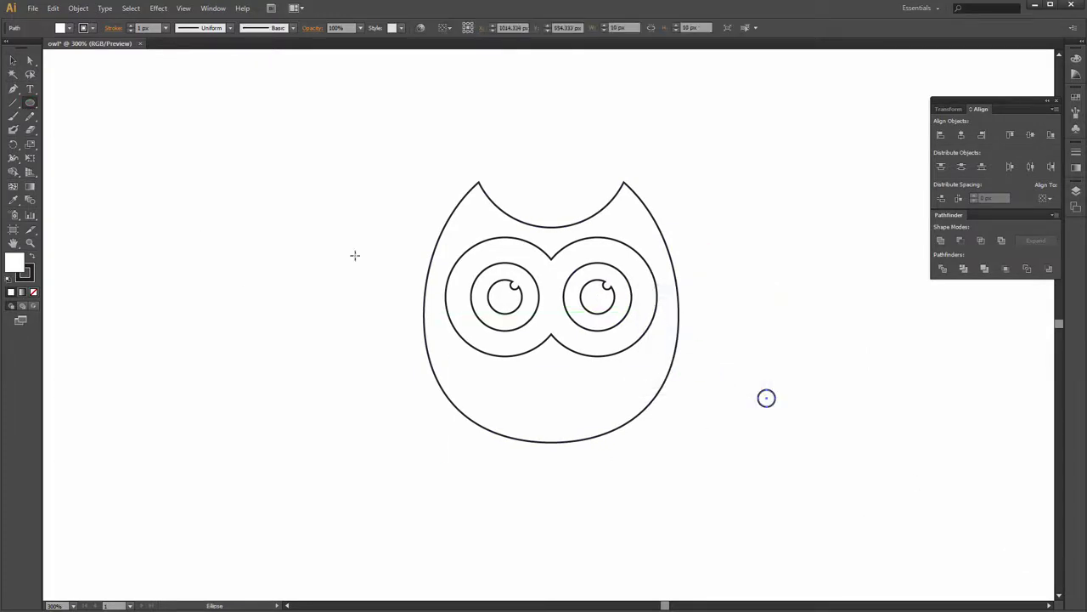
key(v)
drag(767, 397, 718, 374)
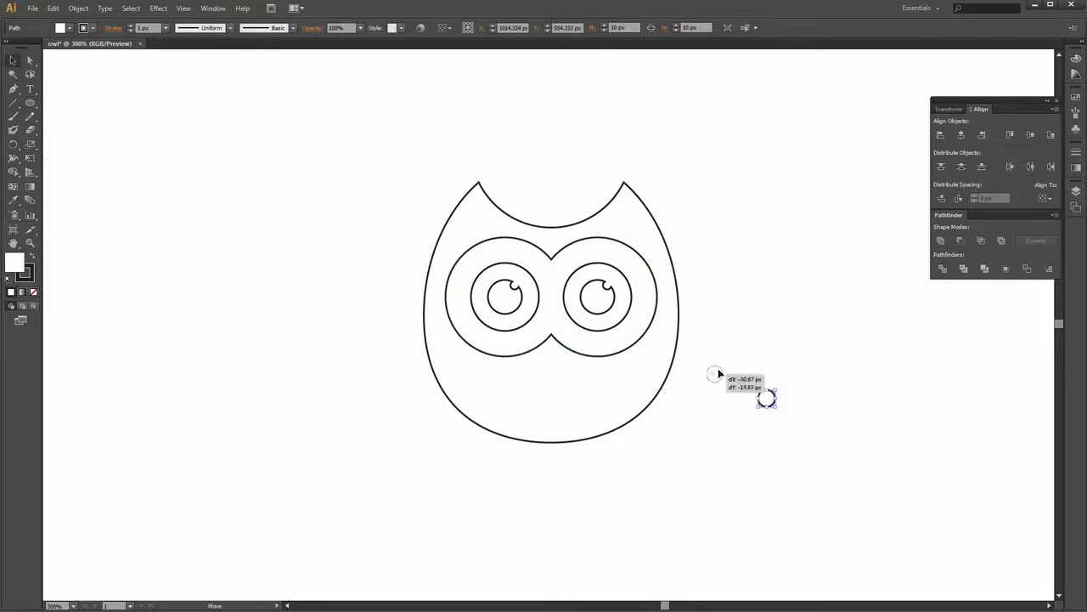
Convert the circle's bottom anchor to a corner and pull it down into a pointed tip.
key(shift+c)
scroll(720, 361, up, 2)
click(721, 369)
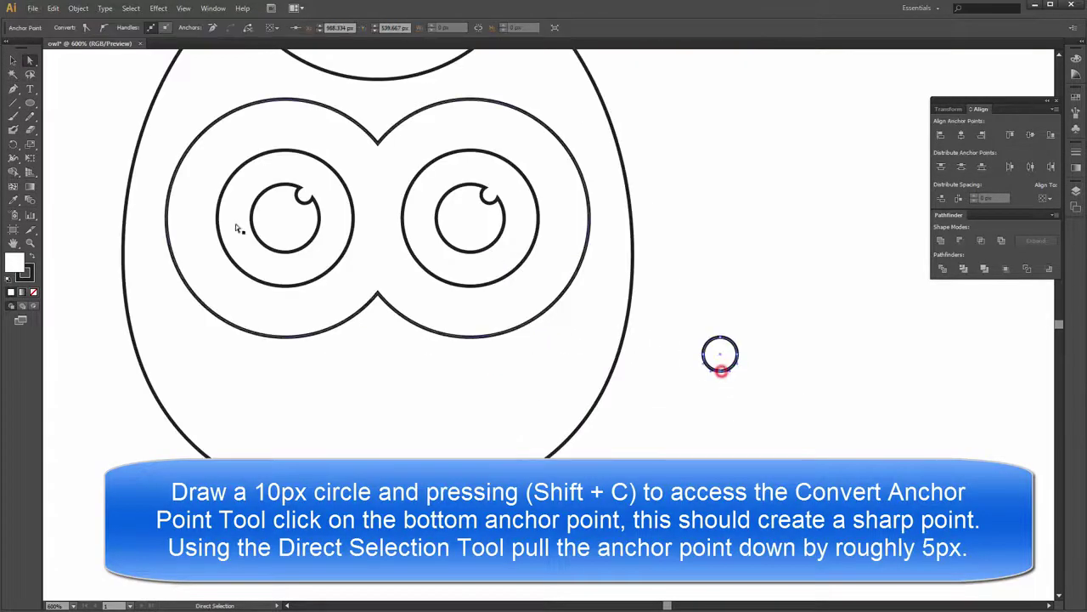
click(86, 27)
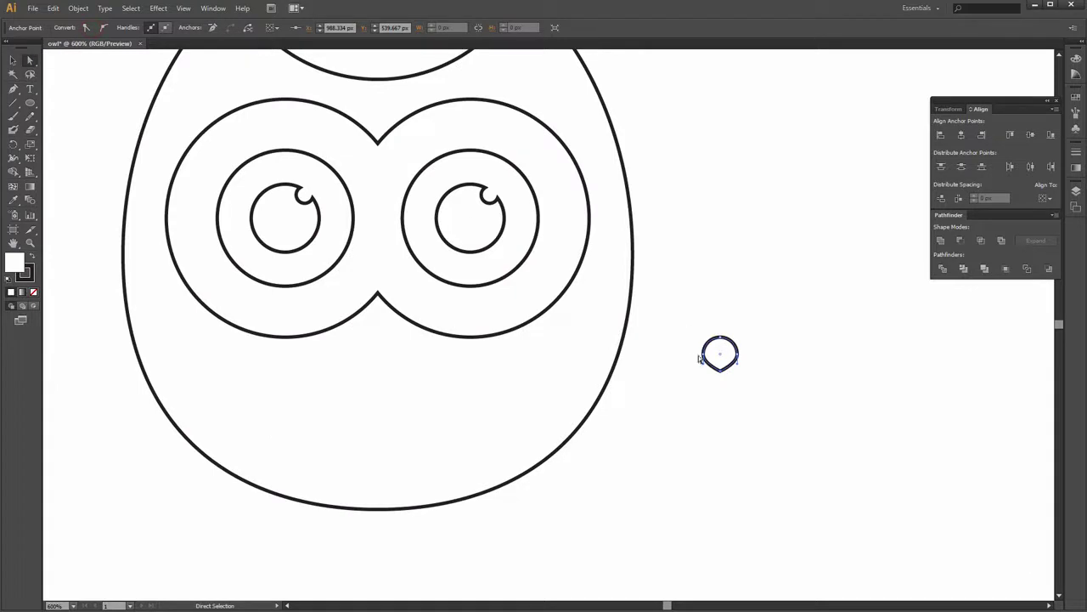
drag(723, 372, 722, 393)
Move the teardrop onto the owl's face below the eyes as the beak.
key(v)
click(801, 377)
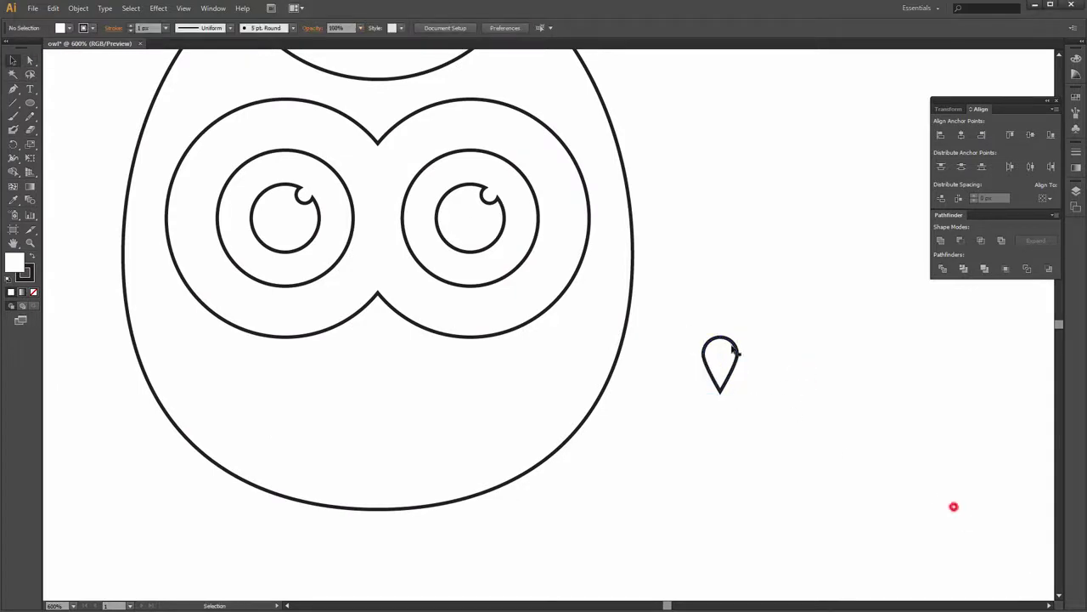
click(735, 350)
drag(719, 367, 378, 313)
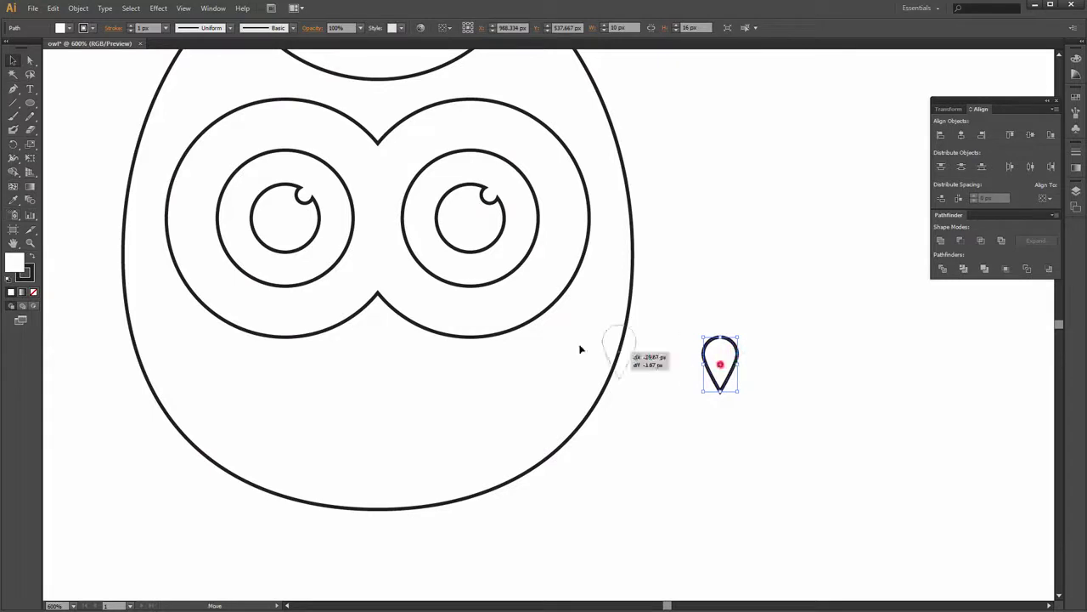
click(768, 213)
key(ctrl+minus)
key(ctrl+minus)
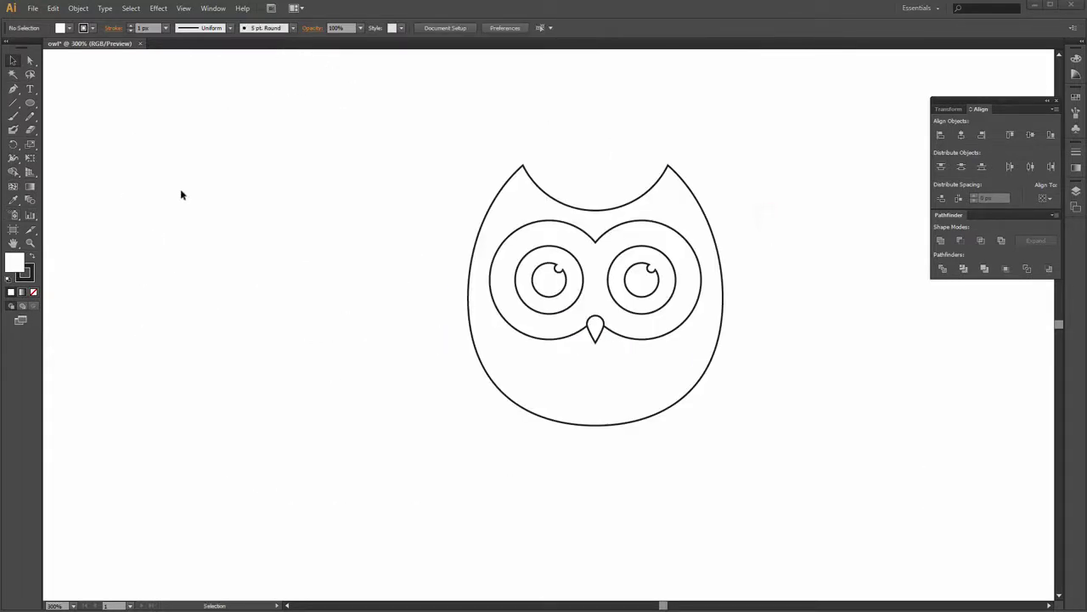
Draw a 60×60 px circle and place it over the owl's lower-left body edge.
click(30, 102)
click(289, 198)
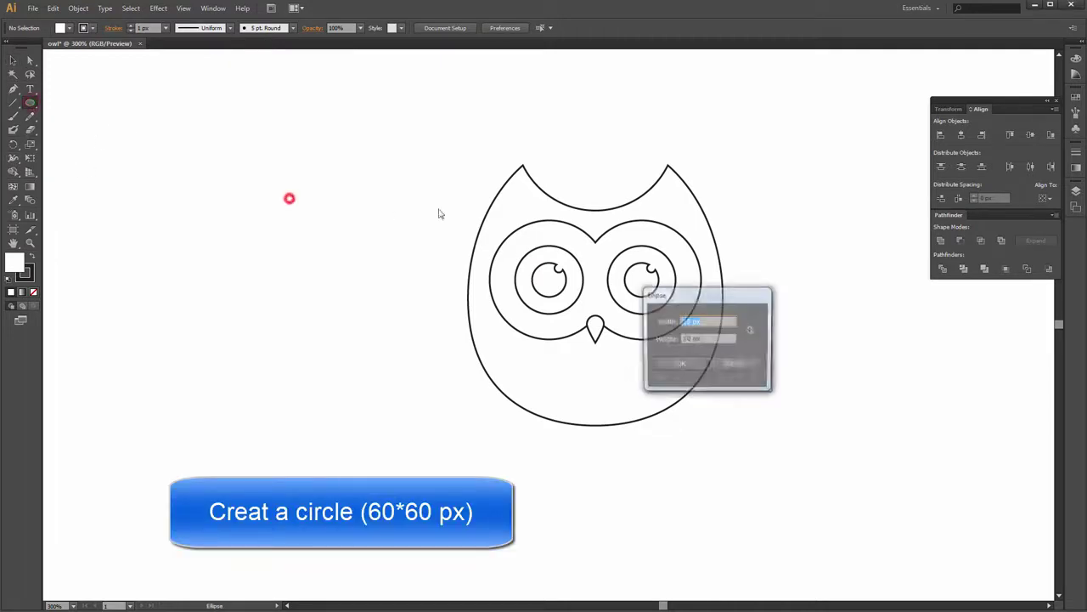
key(Tab)
text(60)
key(Return)
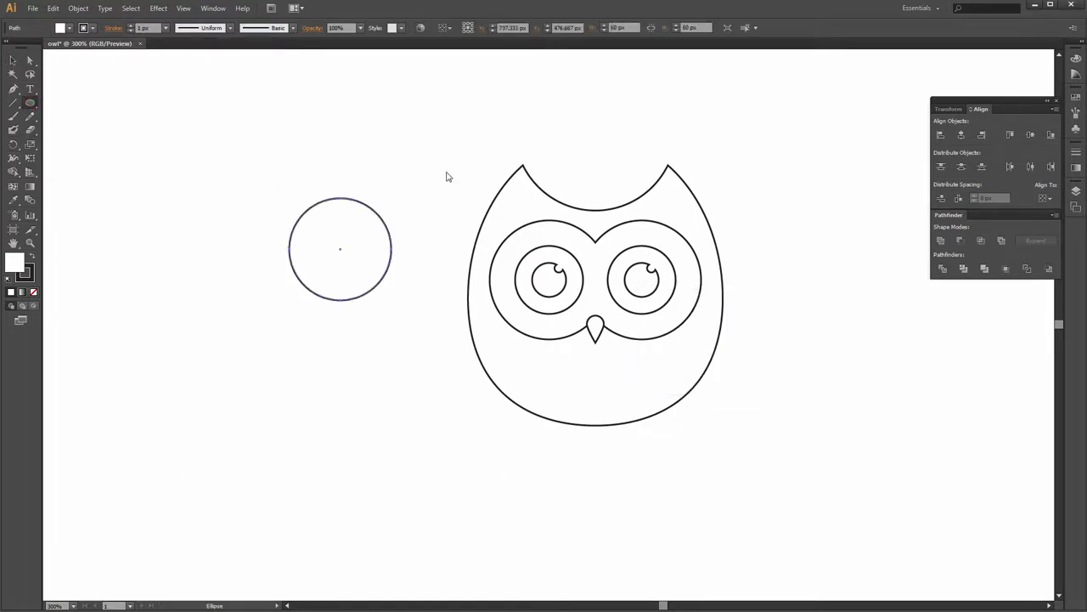
key(v)
drag(344, 254, 472, 371)
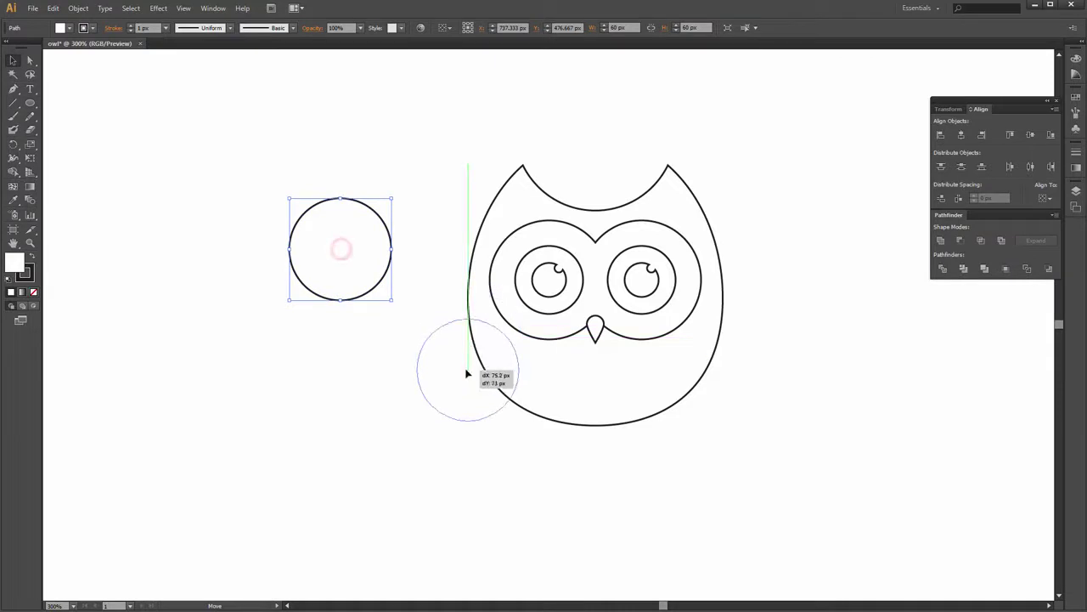
Intersect the circle with the owl's body to leave a rounded wing shape.
click(927, 463)
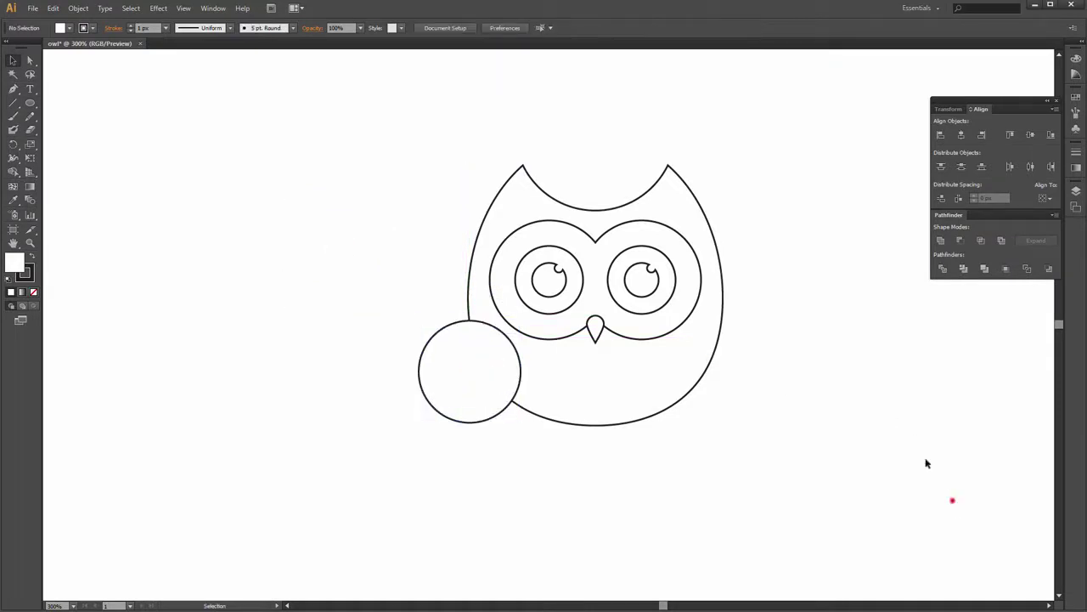
click(714, 364)
click(786, 341)
click(704, 375)
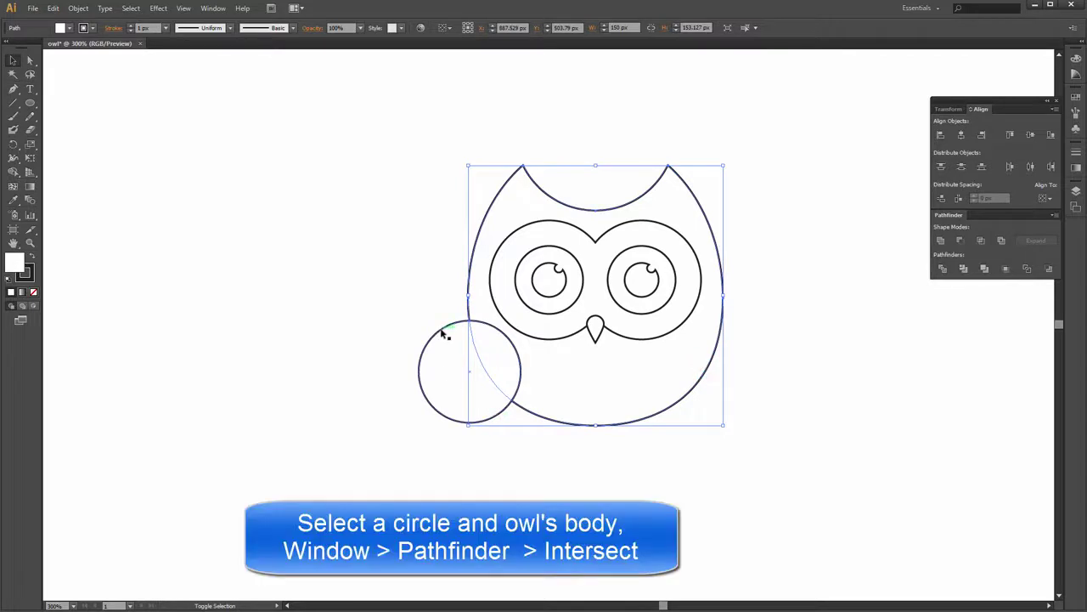
shift+click(441, 331)
click(983, 241)
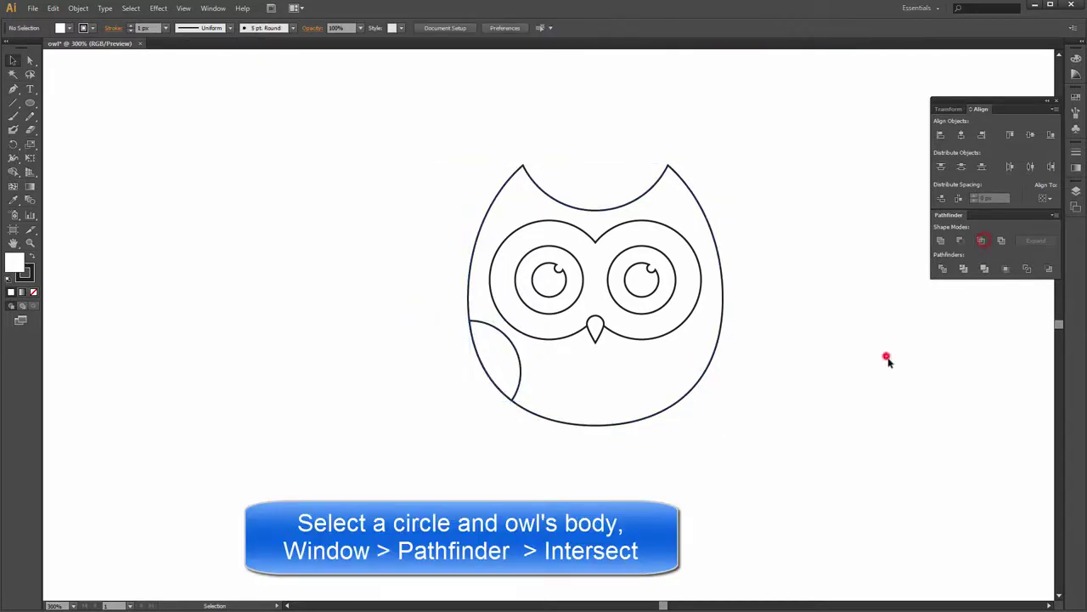
click(887, 357)
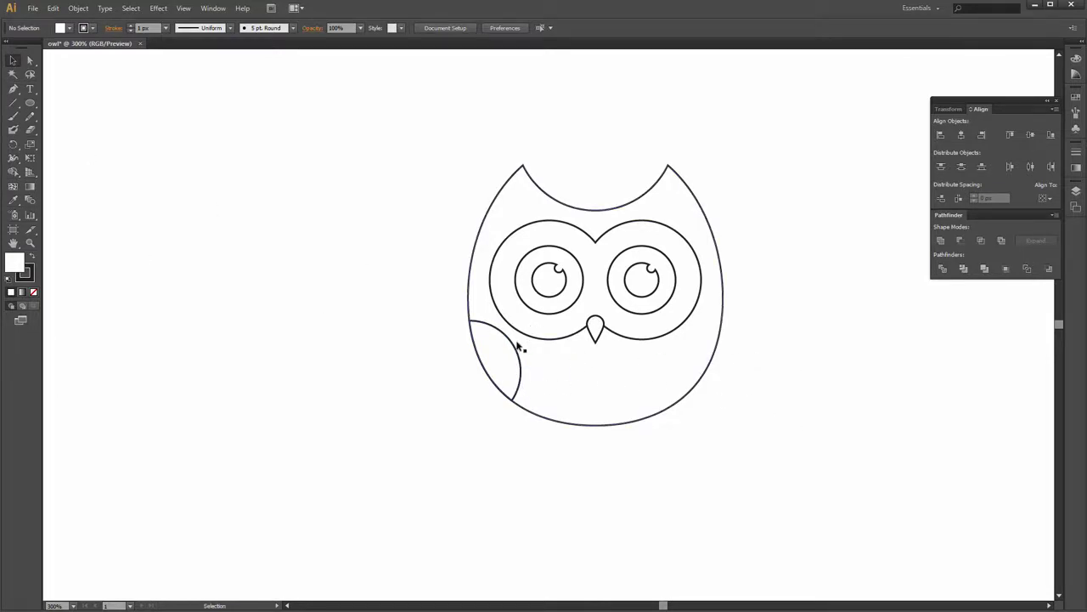
Reflect a copy of the left wing onto the owl's lower-right body edge.
key(r)
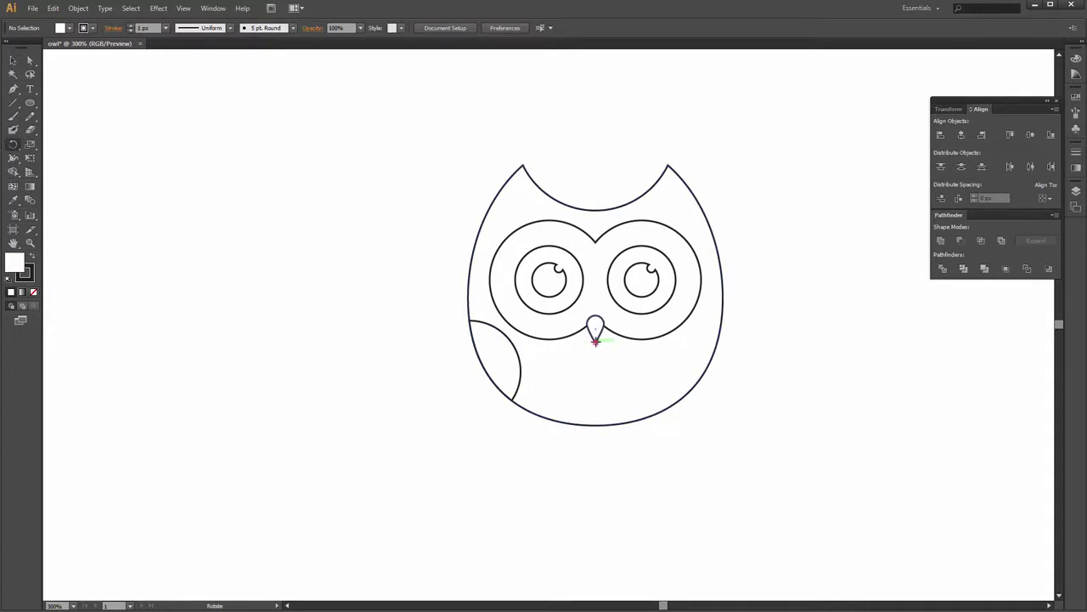
drag(14, 147, 51, 158)
click(516, 356)
ctrl+click(522, 364)
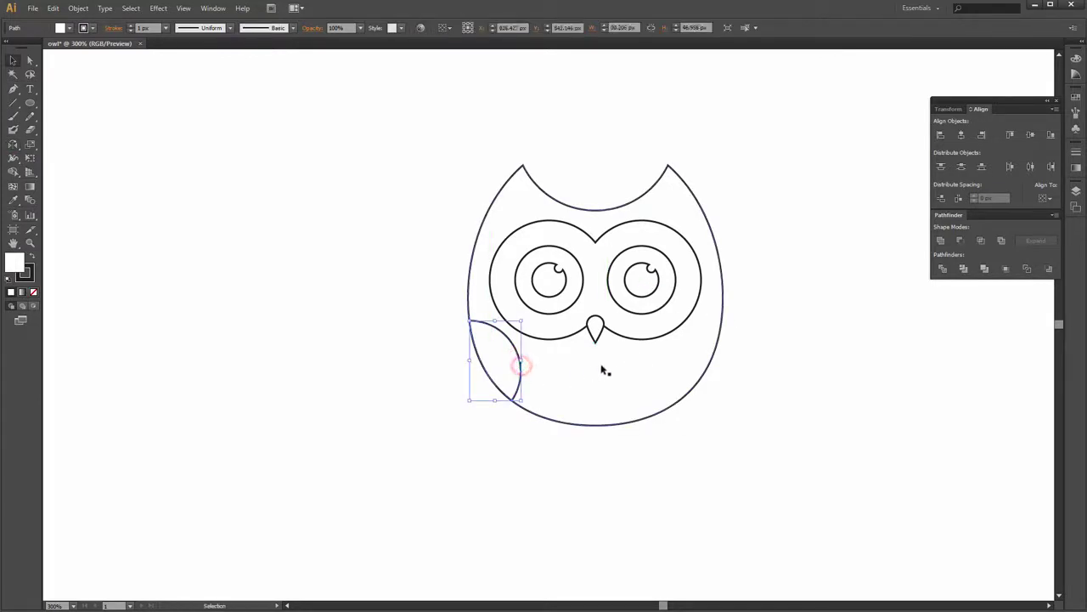
drag(15, 150, 51, 158)
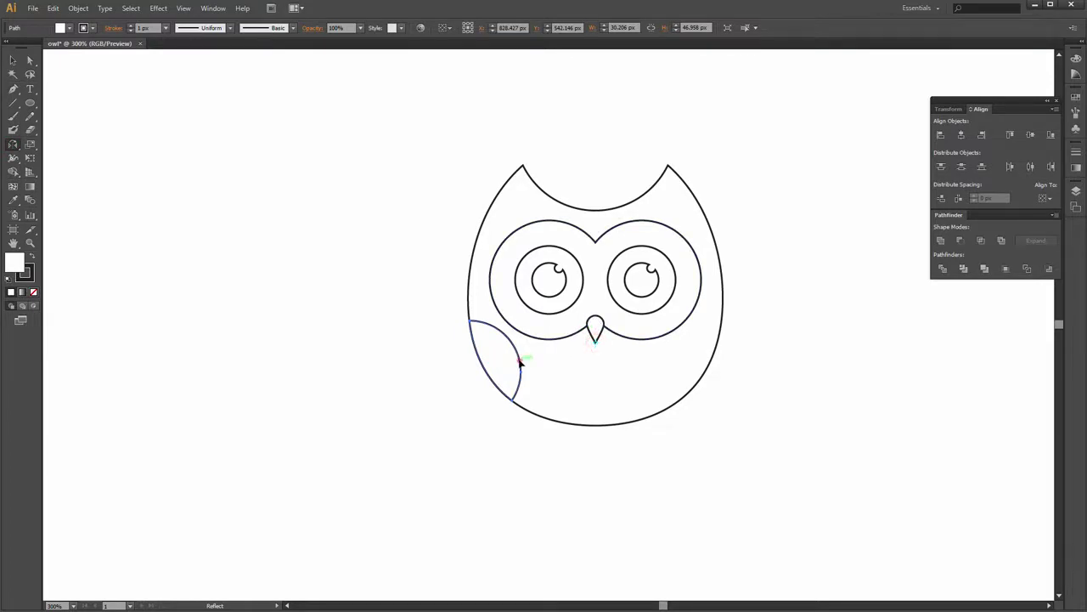
drag(521, 363, 696, 369)
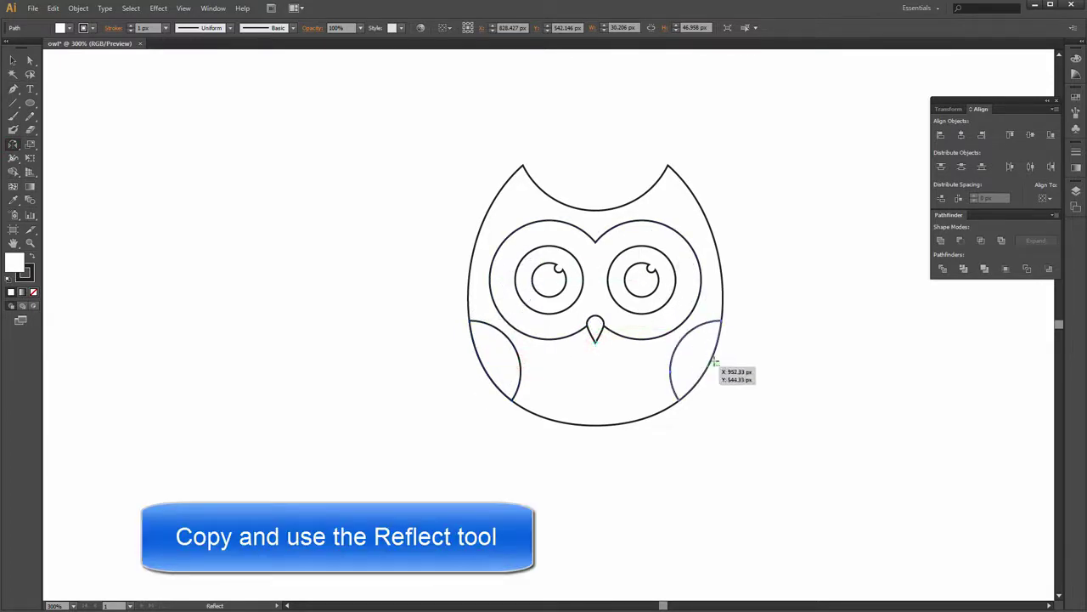
key(v)
click(794, 339)
ctrl+click(752, 333)
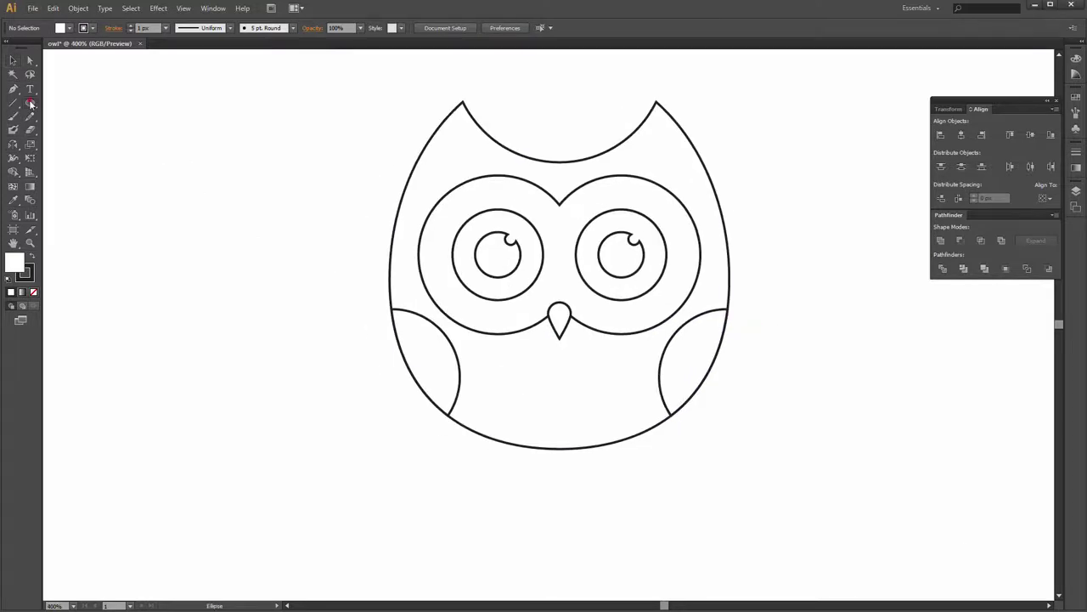
drag(30, 103, 110, 130)
Create a 10×20 px oval for the first foot toe.
click(769, 343)
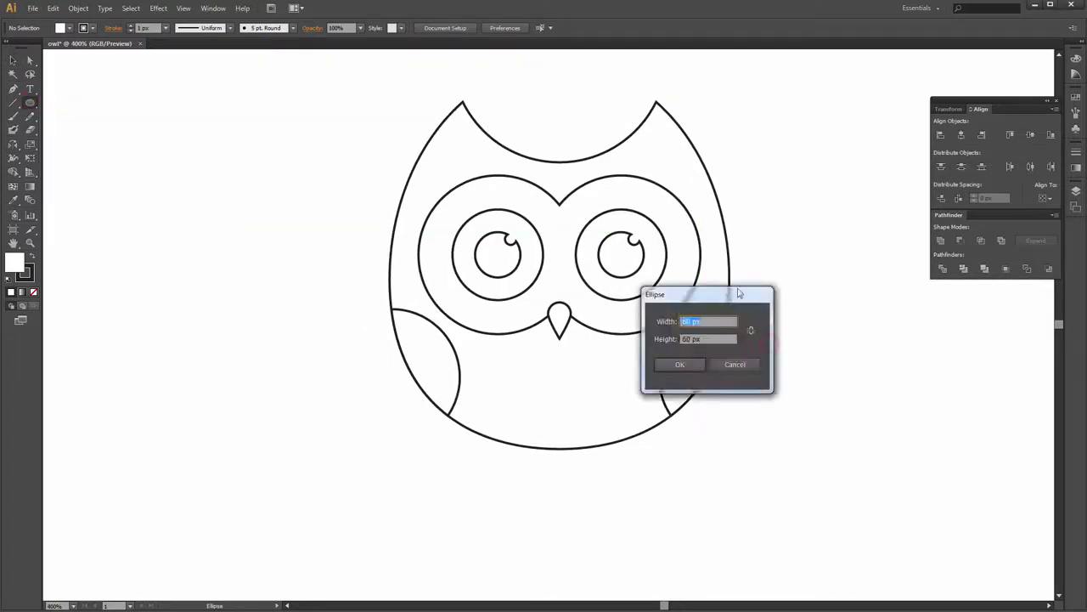
drag(739, 293, 844, 299)
text(0)
key(Tab)
text(20)
key(Return)
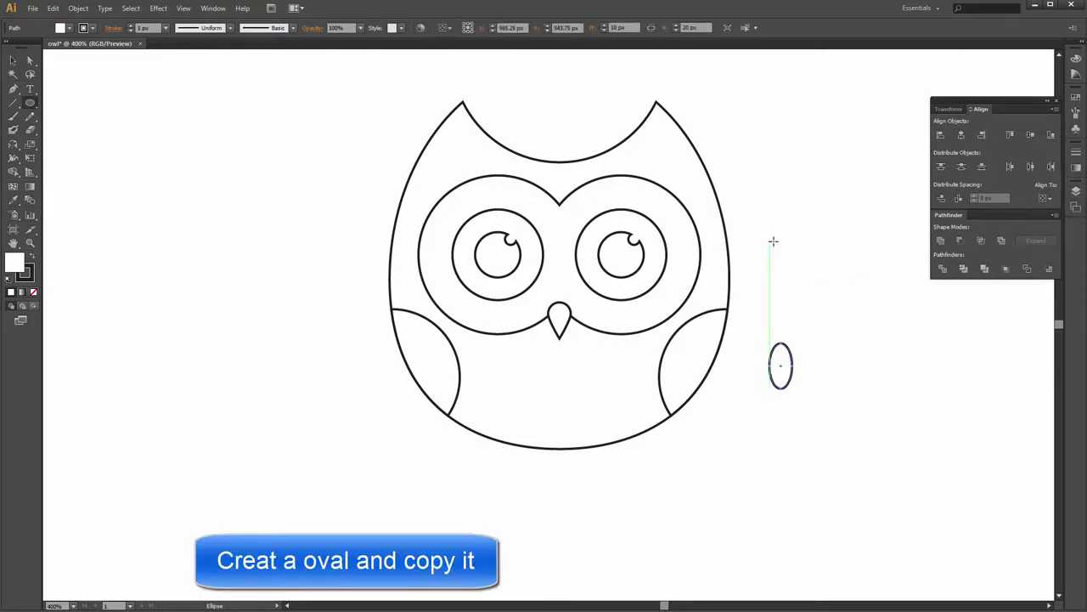
scroll(777, 339, up, 3)
drag(844, 356, 654, 381)
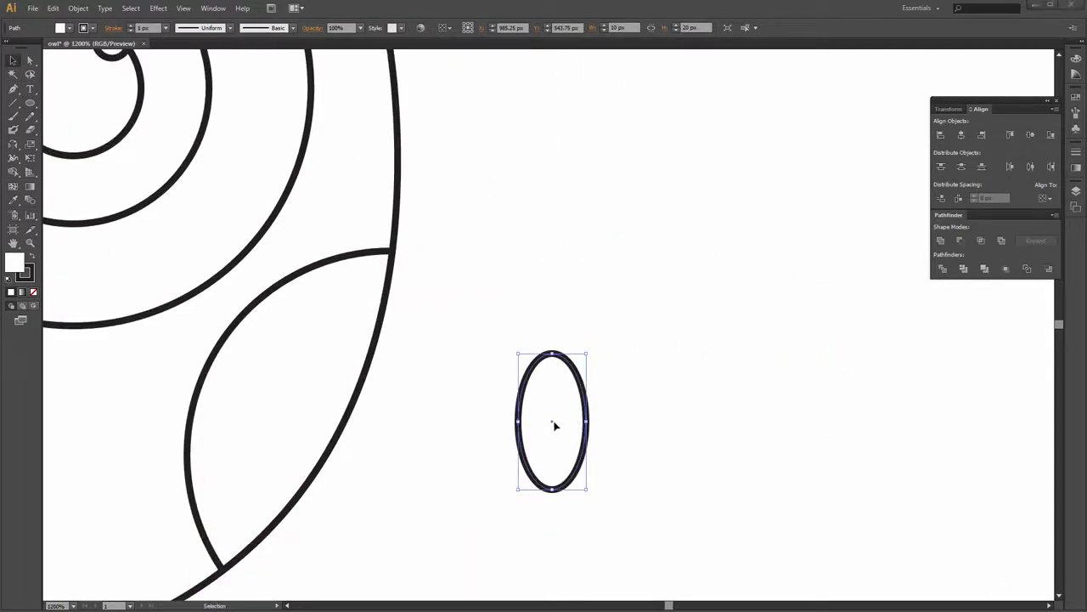
Duplicate the oval twice to the right and unite the three into one foot.
drag(552, 422, 616, 423)
key(ctrl+d)
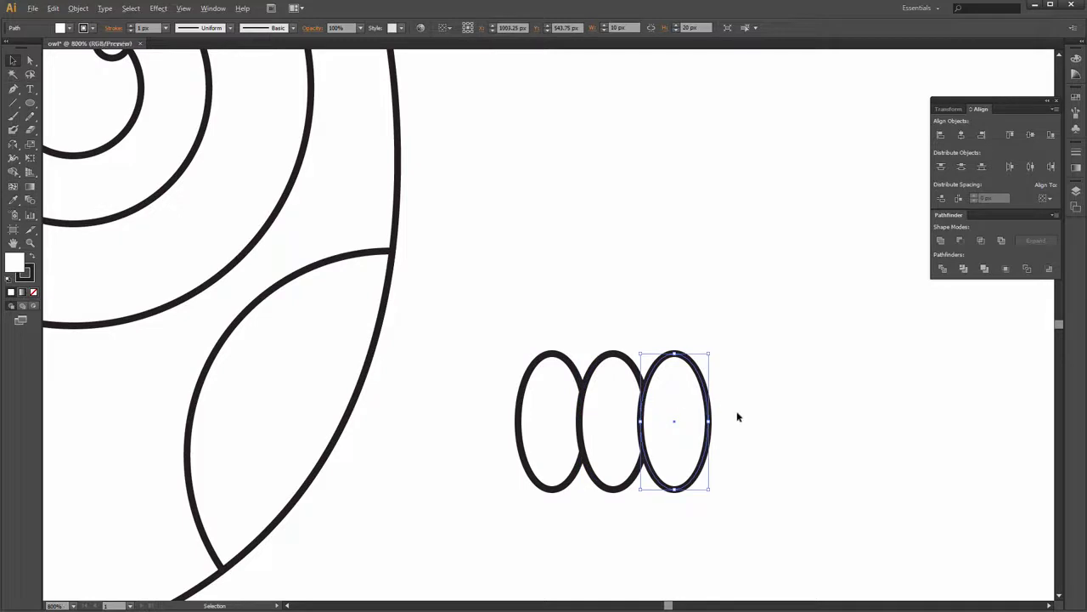
scroll(737, 416, down, 1)
click(778, 400)
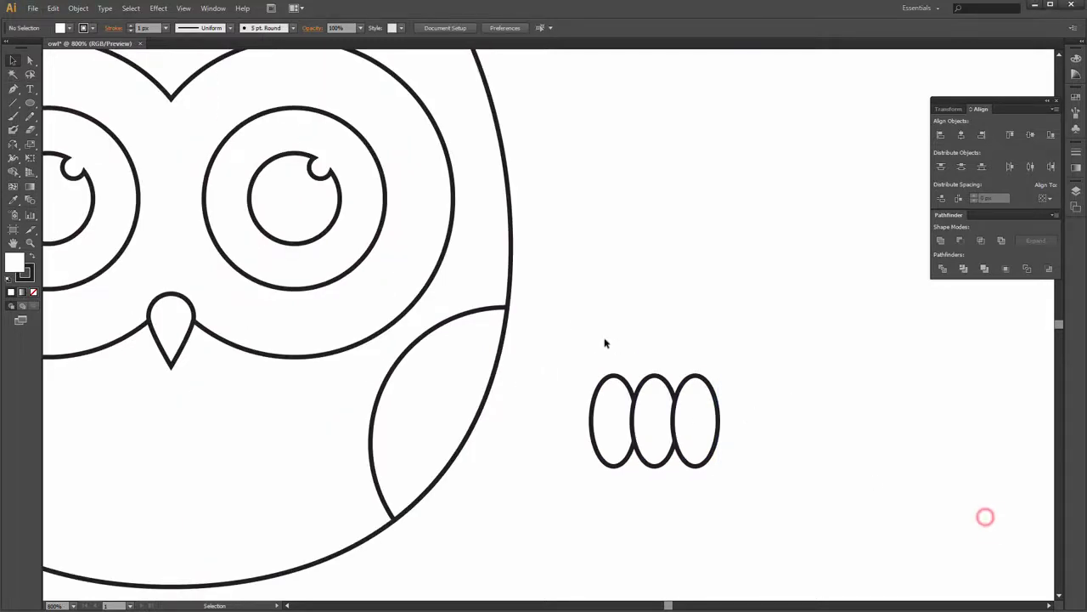
drag(599, 359, 759, 485)
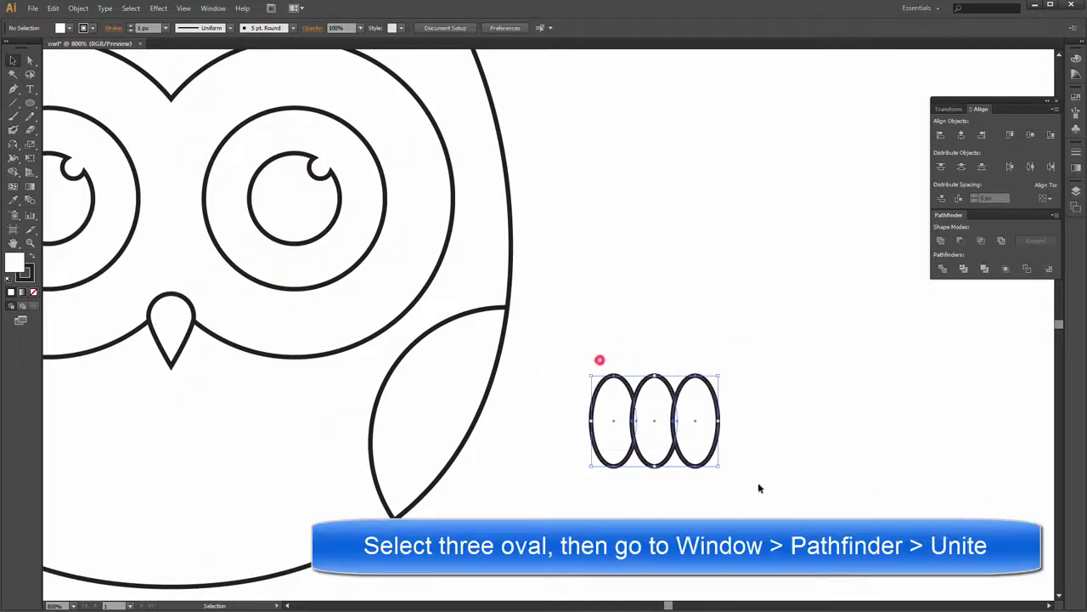
click(941, 244)
click(847, 335)
Place the foot at the owl's bottom edge and add a copy to the right.
scroll(651, 417, down, 1)
drag(565, 391, 679, 376)
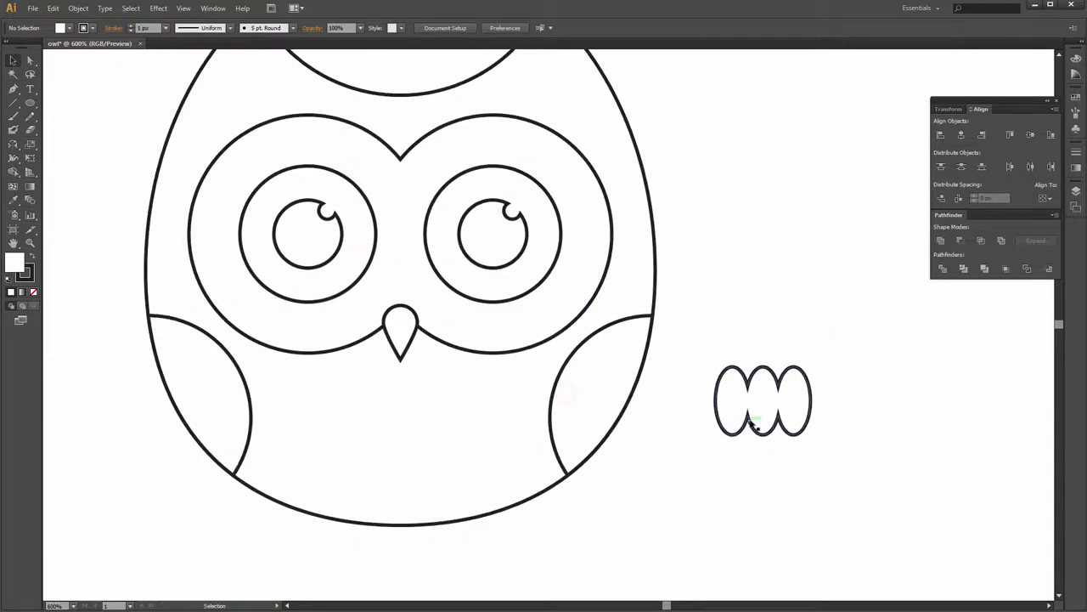
mouse_move(753, 424)
mouse_down()
mouse_move(326, 532)
mouse_move(476, 437)
mouse_move(684, 423)
mouse_up()
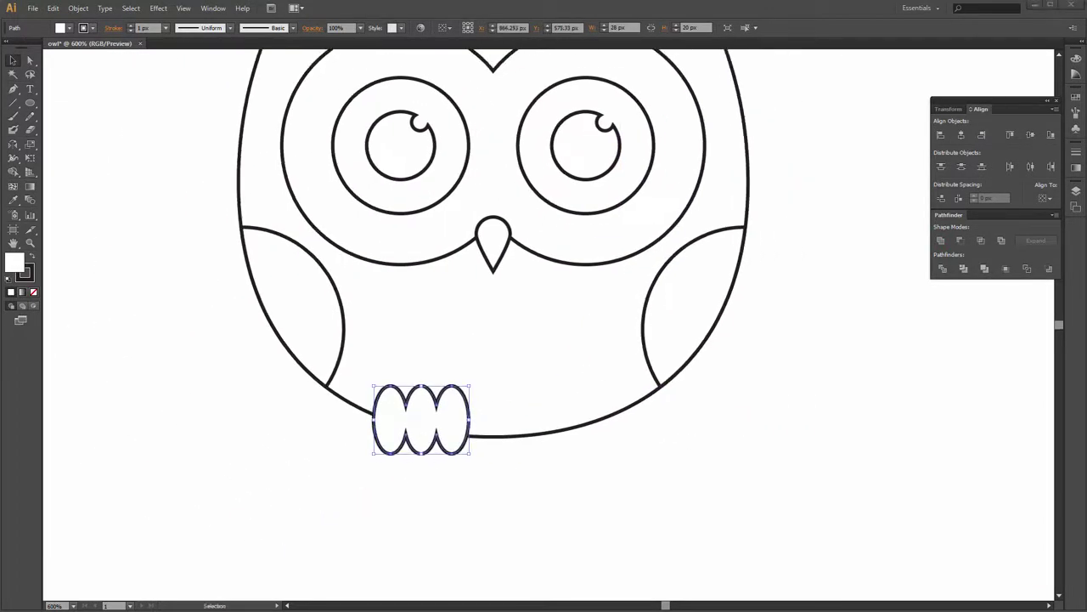
scroll(485, 443, down, 1)
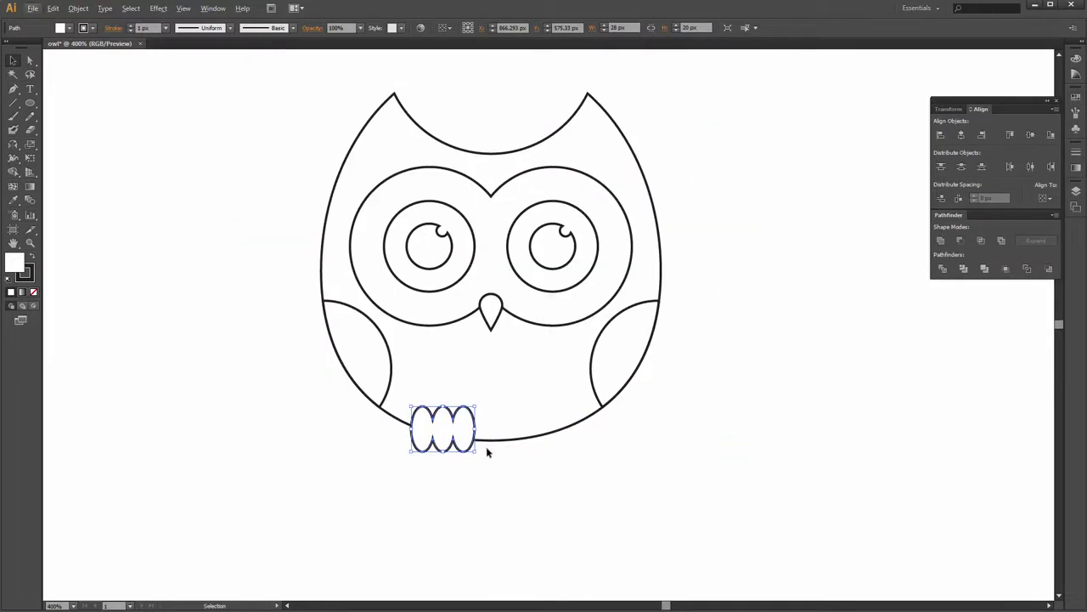
key(Up)
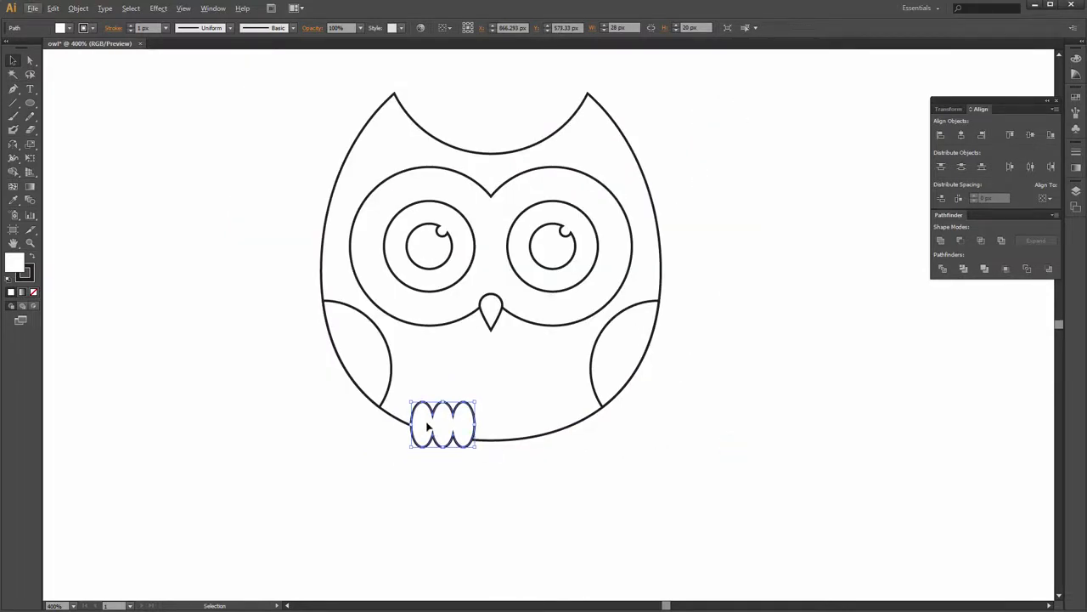
drag(428, 427, 530, 429)
click(663, 435)
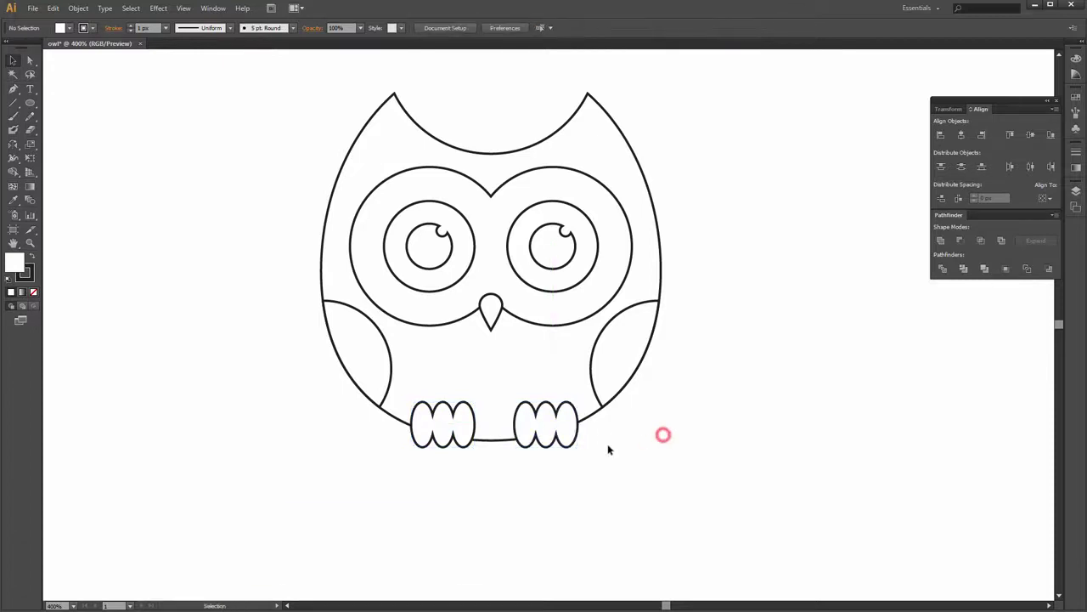
click(578, 436)
click(685, 426)
key(ctrl+minus)
click(709, 413)
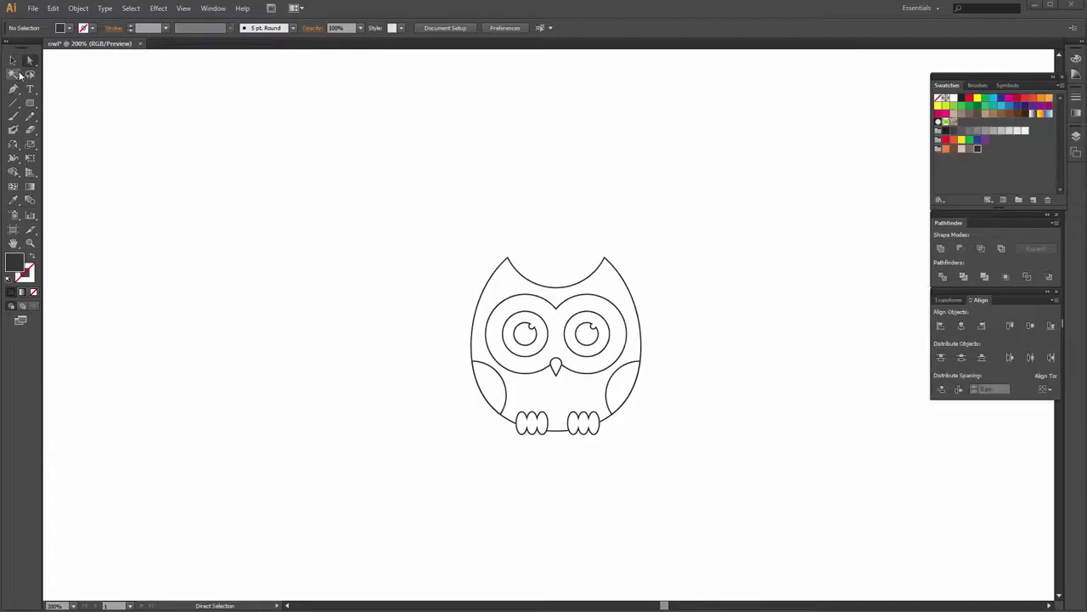
Draw a 10×10 px circle with no fill.
drag(30, 102, 84, 125)
click(340, 152)
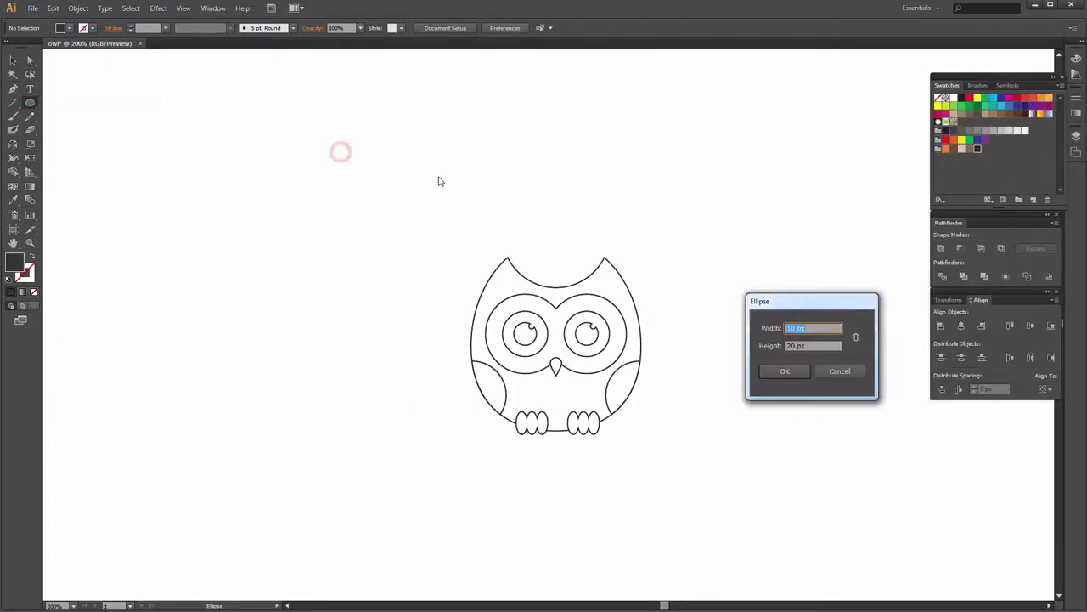
text(10)
key(Tab)
text(10)
key(Return)
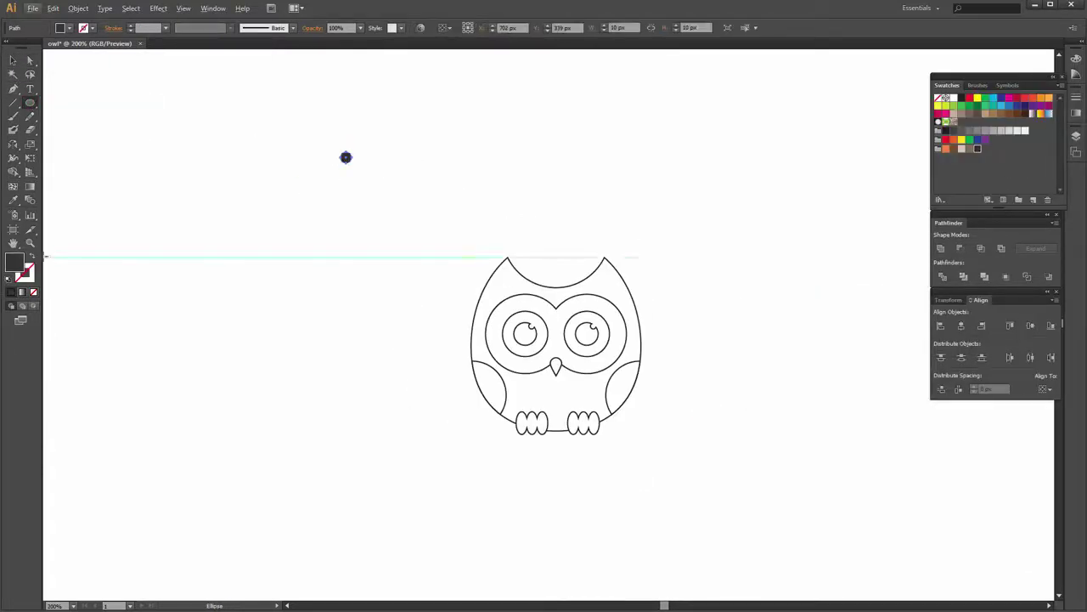
click(33, 257)
click(12, 61)
Duplicate the circle slightly upward and apply Minus Front to form a crescent.
scroll(344, 157, up, 2)
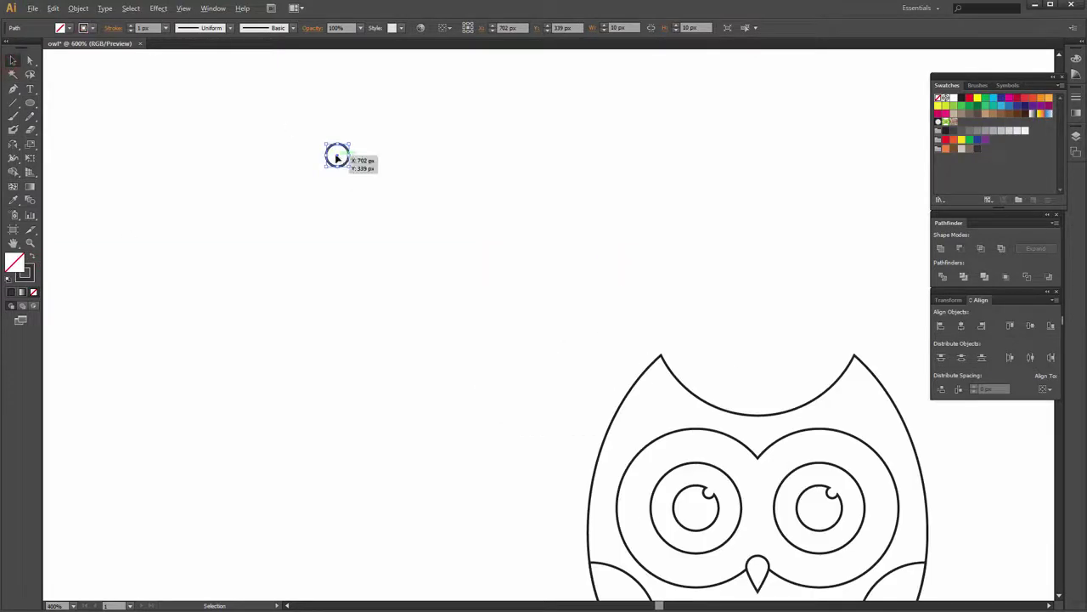
scroll(340, 156, up, 1)
drag(414, 184, 414, 178)
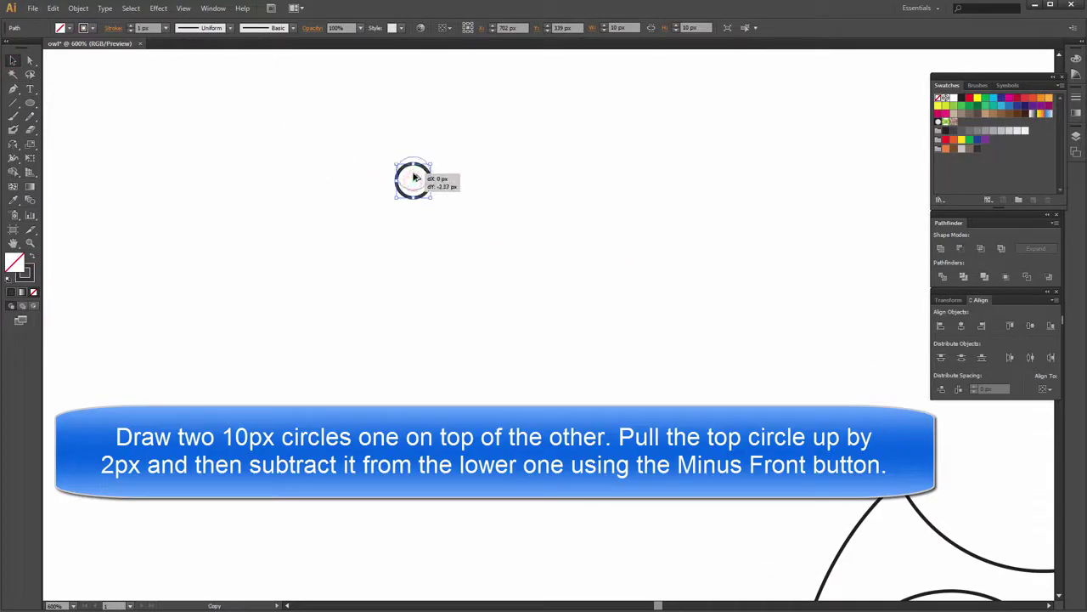
click(470, 175)
click(399, 158)
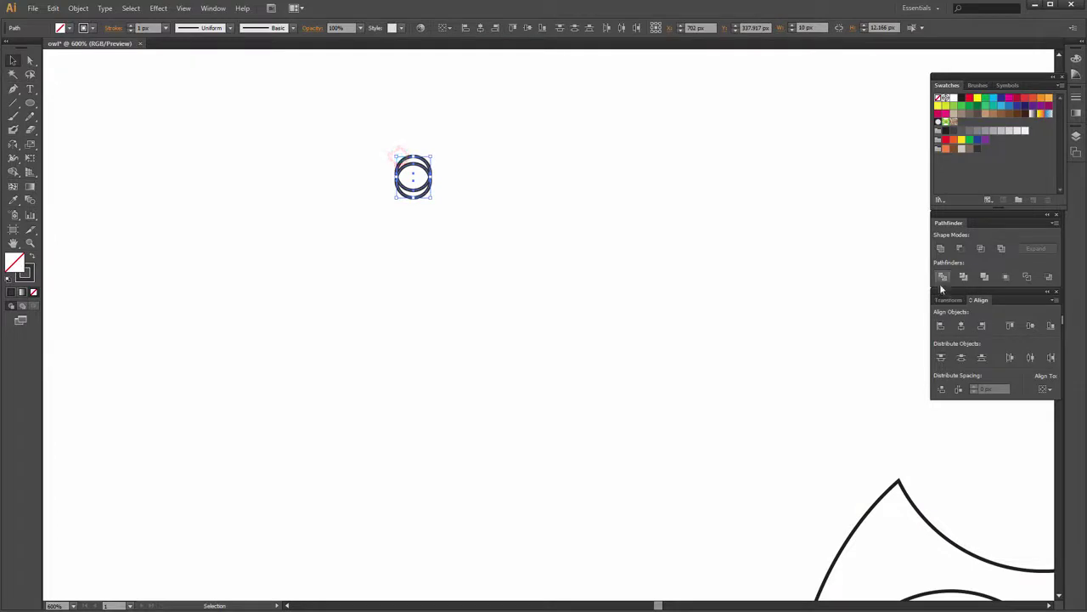
click(960, 248)
click(606, 189)
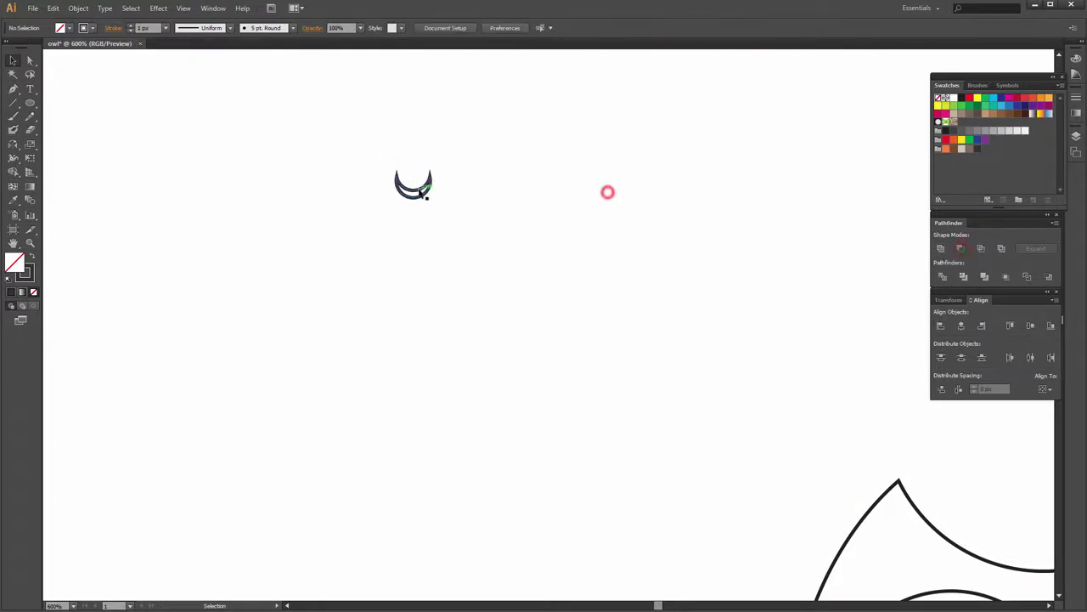
click(420, 188)
Copy the crescent onto the owl's belly as five feather marks, three above two.
drag(430, 192, 711, 452)
scroll(711, 451, down, 5)
drag(218, 151, 478, 424)
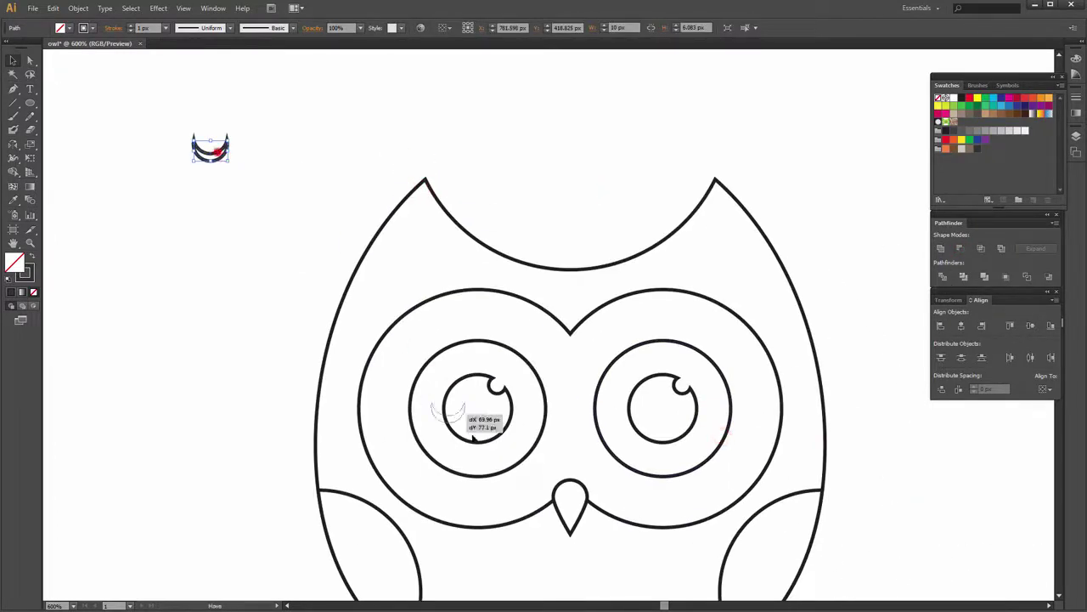
scroll(496, 452, down, 5)
drag(429, 178, 443, 274)
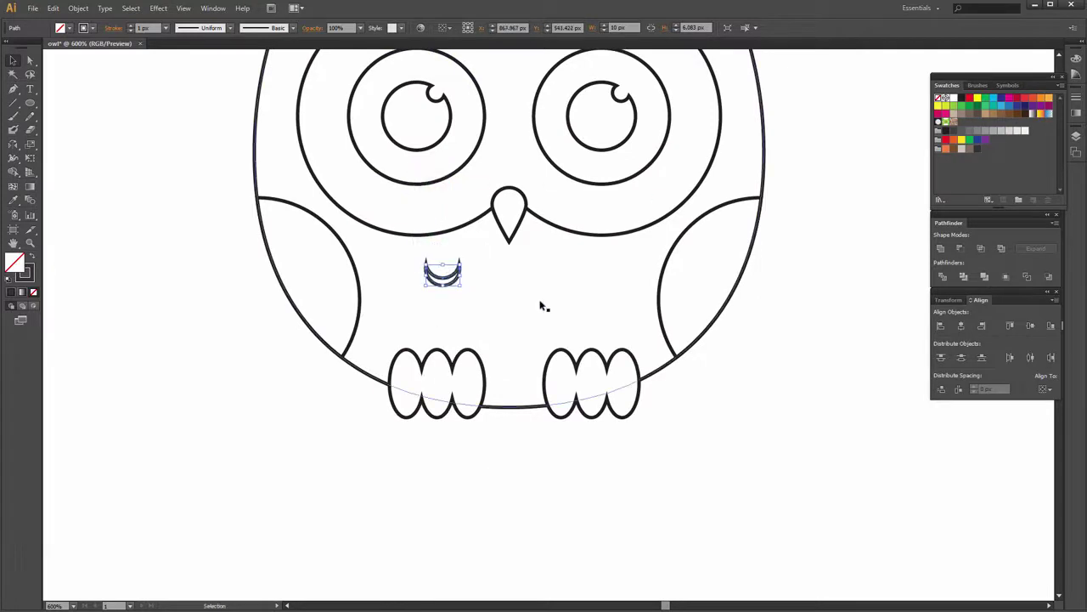
scroll(559, 301, up, 1)
click(820, 298)
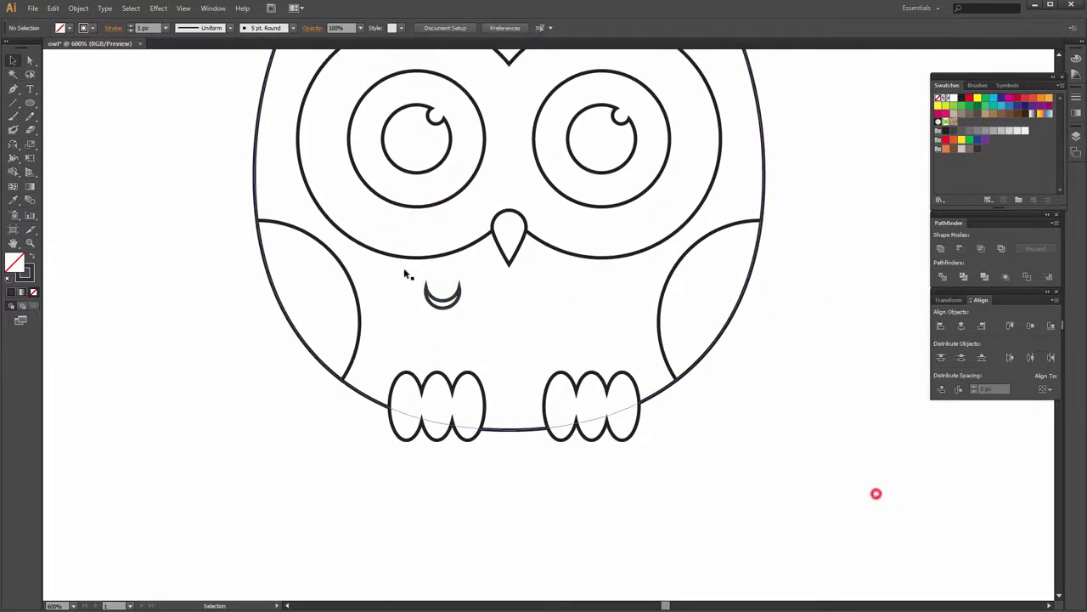
click(442, 308)
mouse_move(442, 307)
mouse_down()
mouse_move(526, 313)
mouse_move(471, 340)
mouse_move(549, 342)
mouse_up()
click(765, 372)
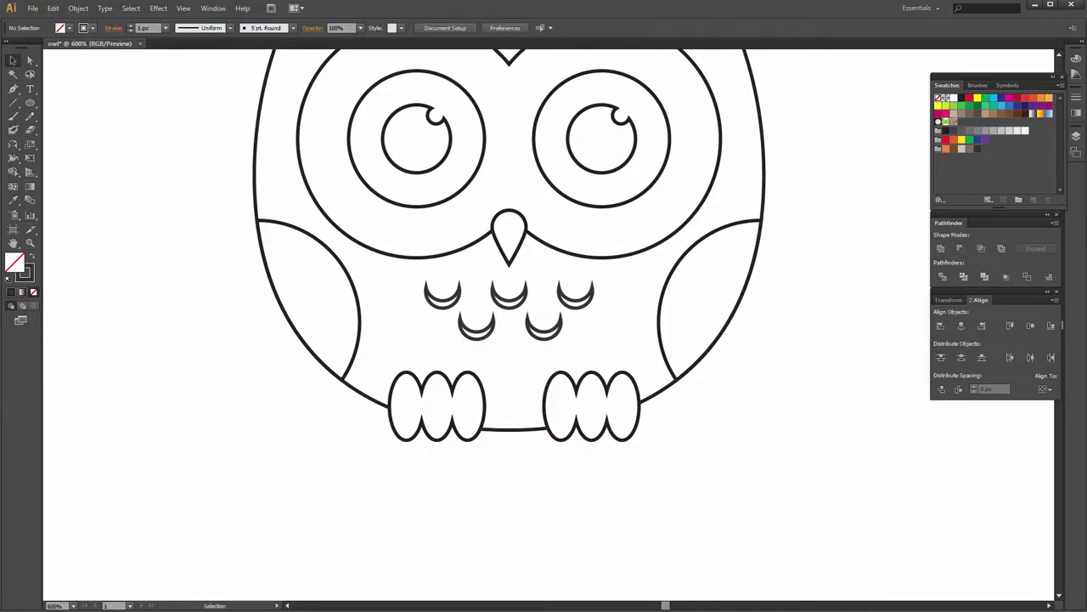
key(ctrl+minus)
key(ctrl+minus)
key(ctrl+minus)
Fill both wings and the owl's body with brown.
click(592, 335)
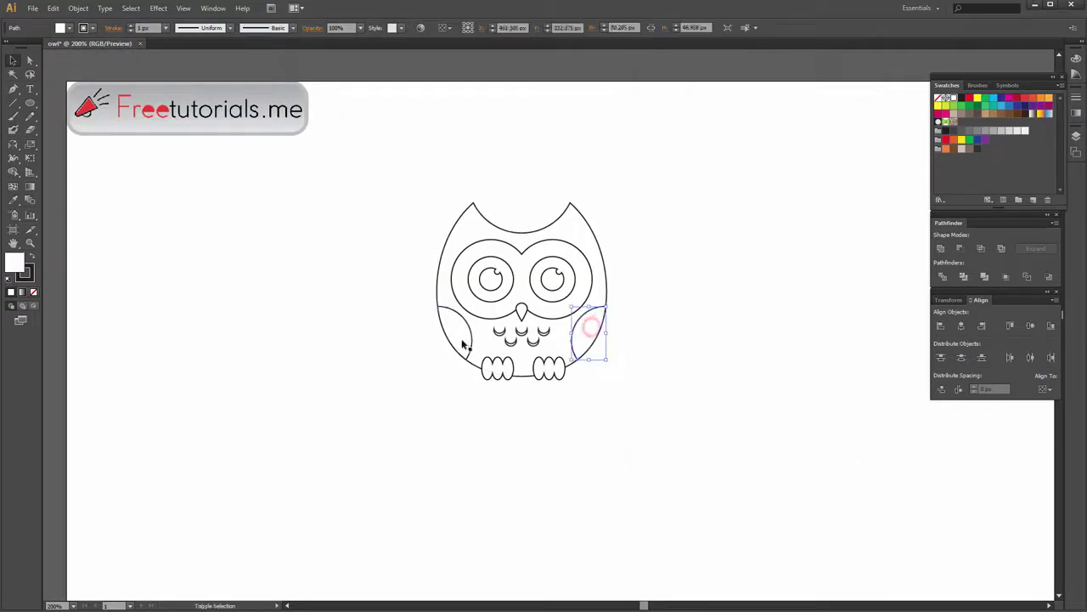
shift+click(461, 340)
click(955, 151)
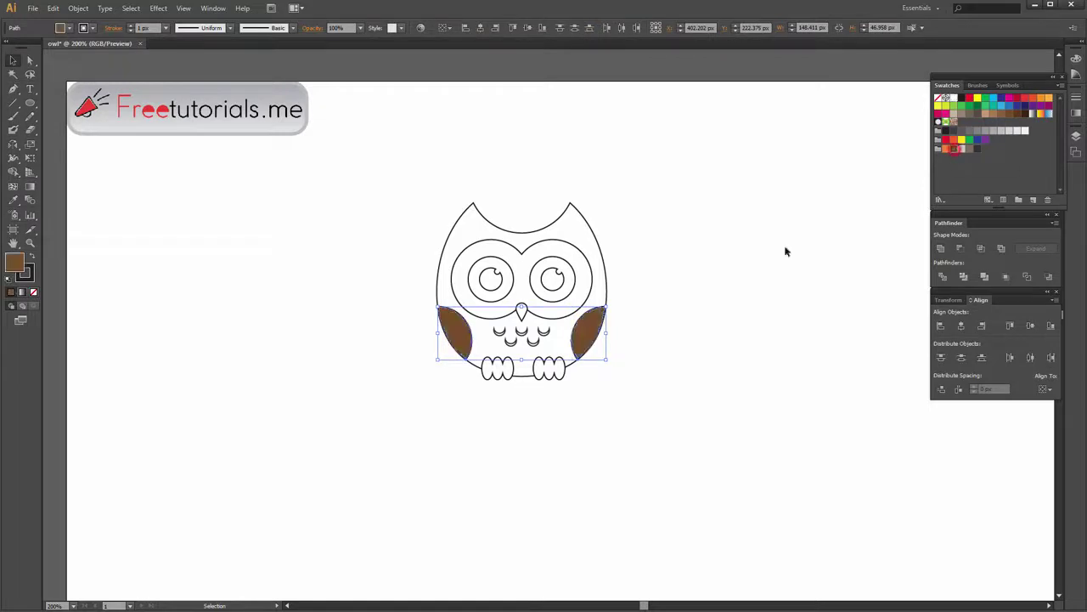
click(687, 317)
click(602, 256)
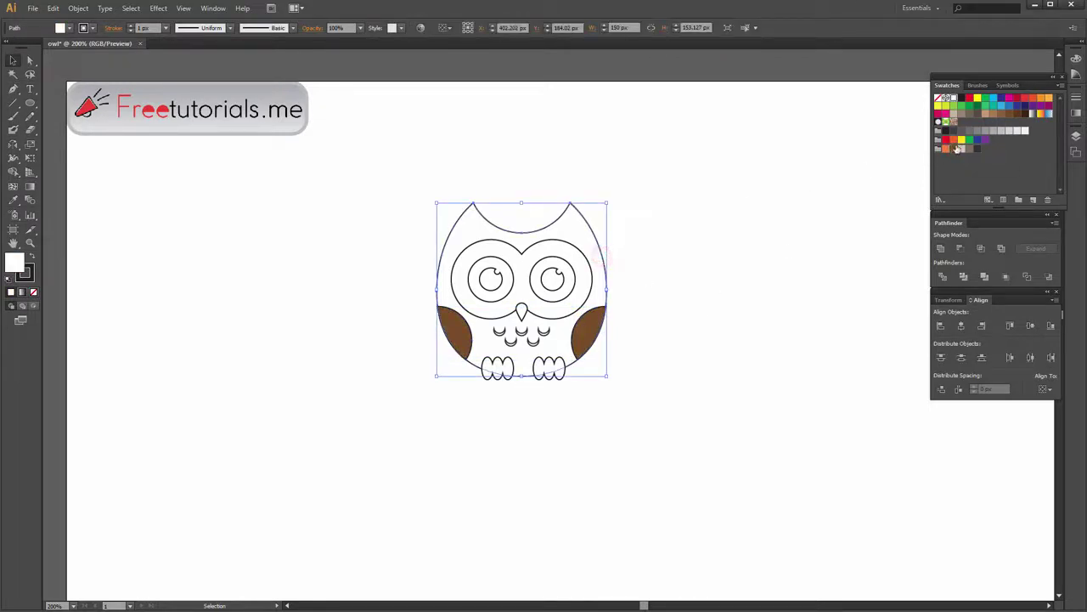
click(969, 151)
click(772, 202)
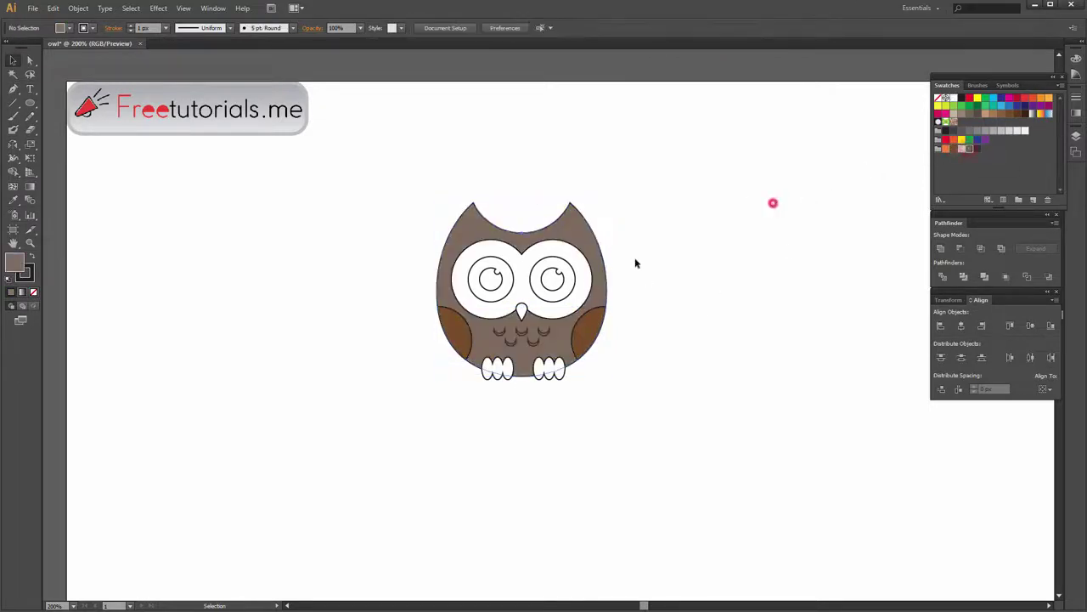
Fill the pupils with a dark colour and the chest crescents with beige.
click(554, 284)
shift+click(491, 278)
click(981, 152)
click(755, 270)
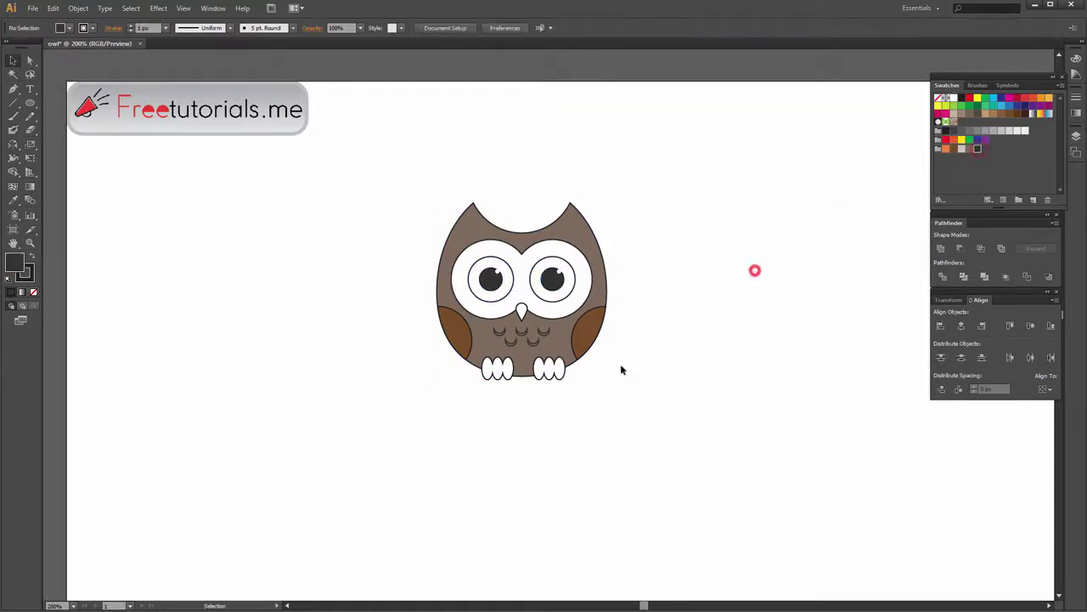
click(542, 333)
shift+click(499, 333)
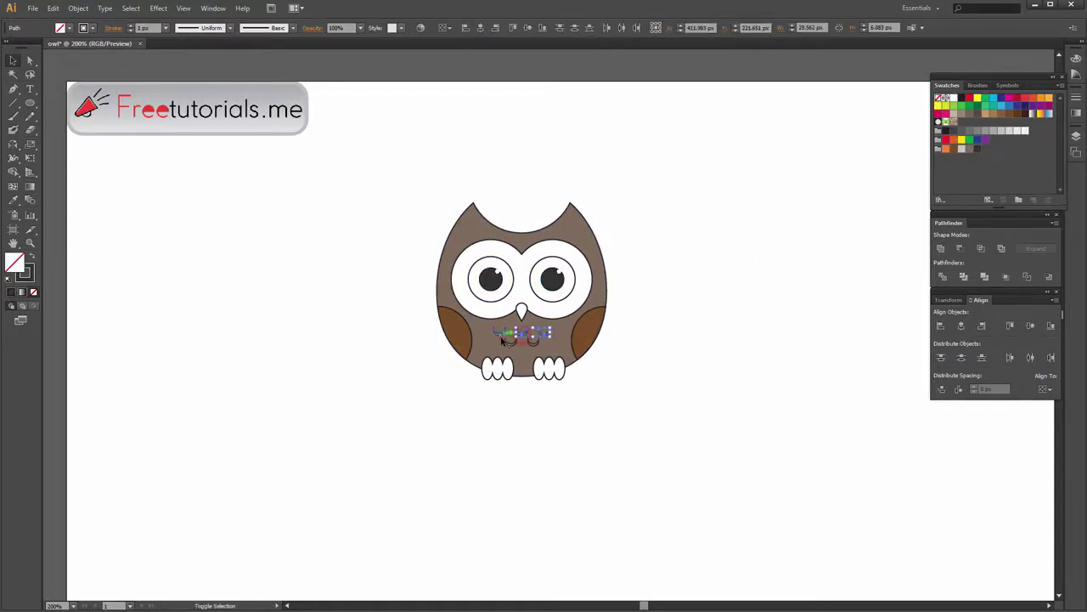
click(961, 151)
click(753, 269)
Make the eye surrounds light grey and the feet and beak orange.
click(573, 291)
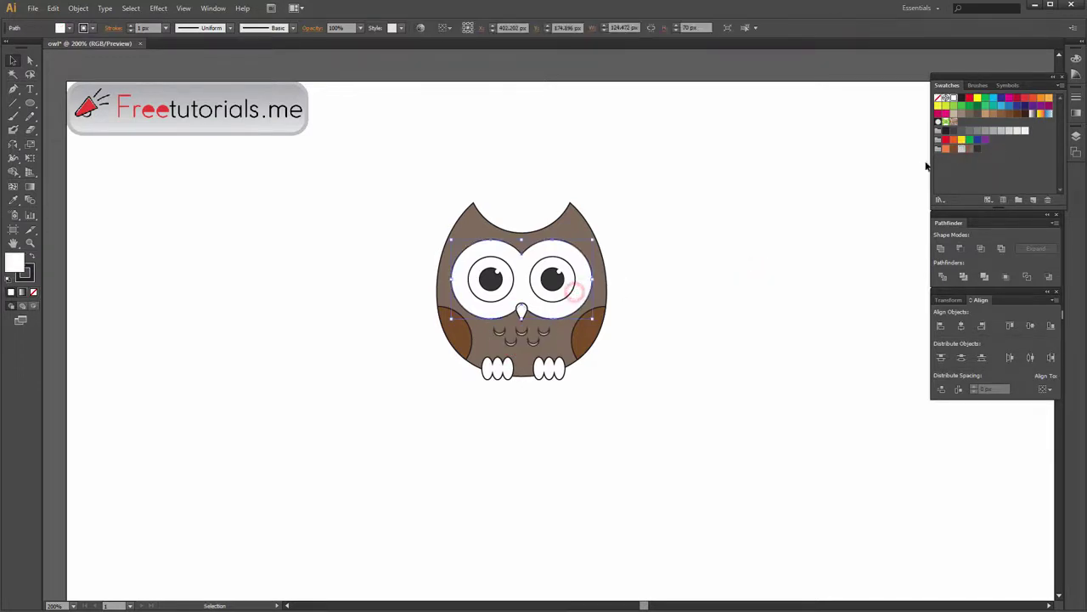
click(962, 151)
click(808, 228)
click(551, 369)
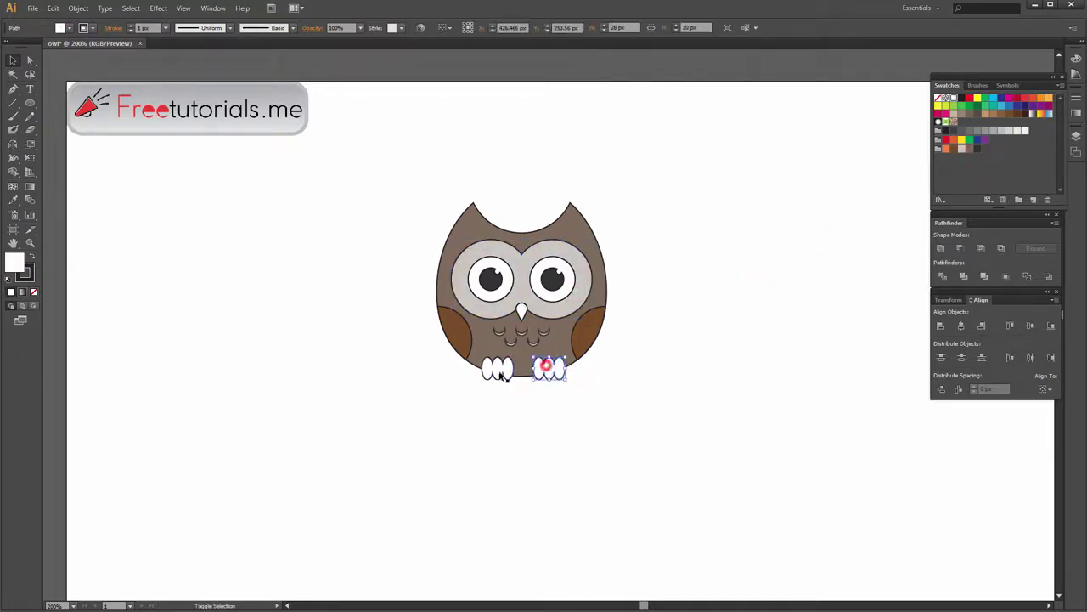
shift+click(499, 372)
shift+click(522, 322)
click(945, 151)
Set the stroke of every owl part to None.
click(794, 236)
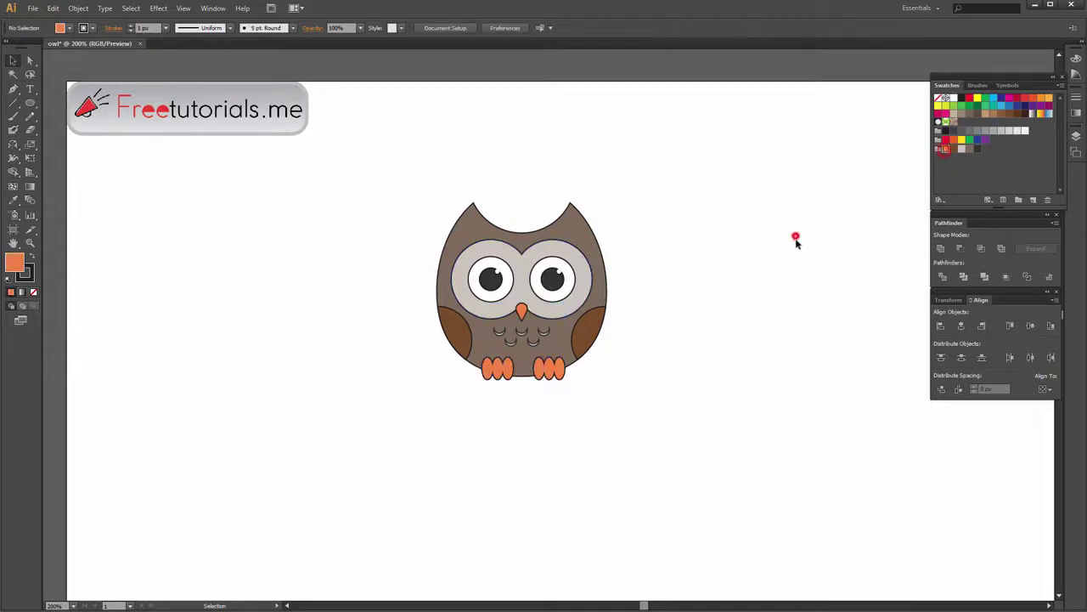
scroll(711, 288, up, 1)
drag(680, 253, 754, 259)
click(838, 534)
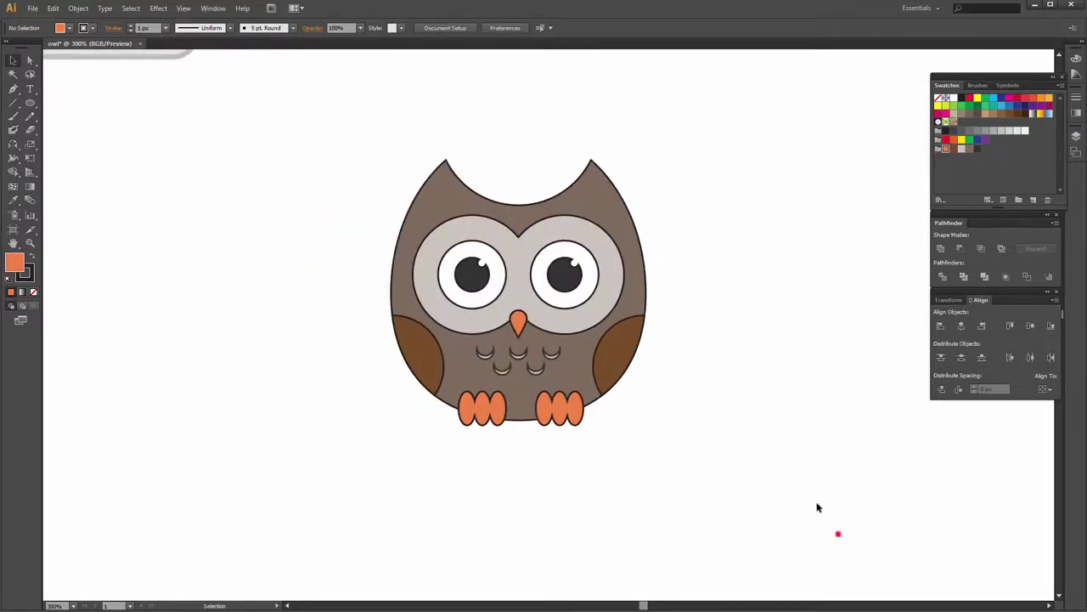
drag(295, 152, 745, 488)
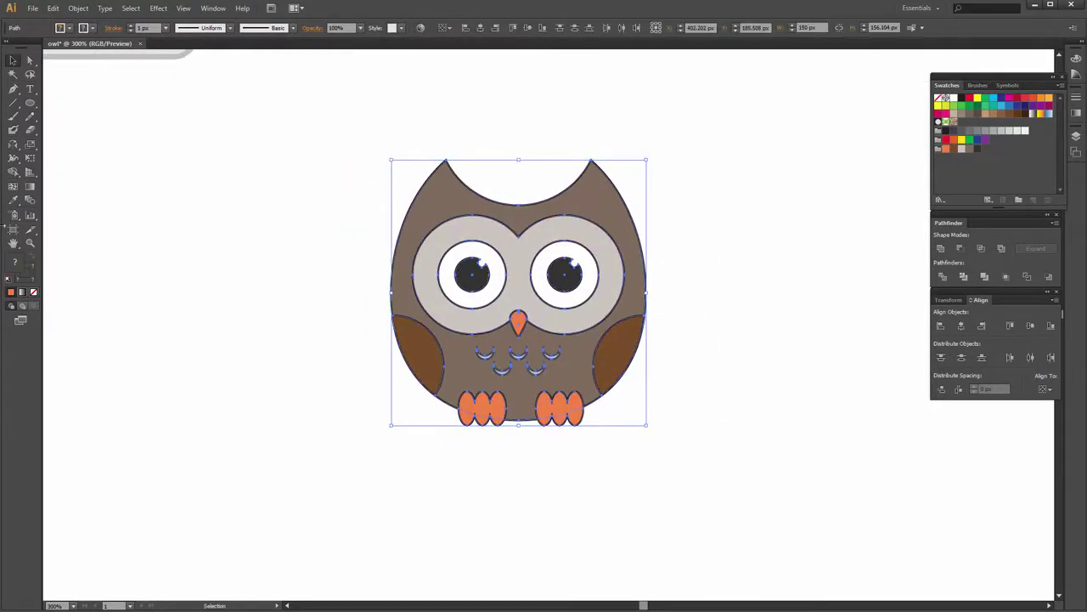
click(33, 292)
click(297, 342)
click(741, 301)
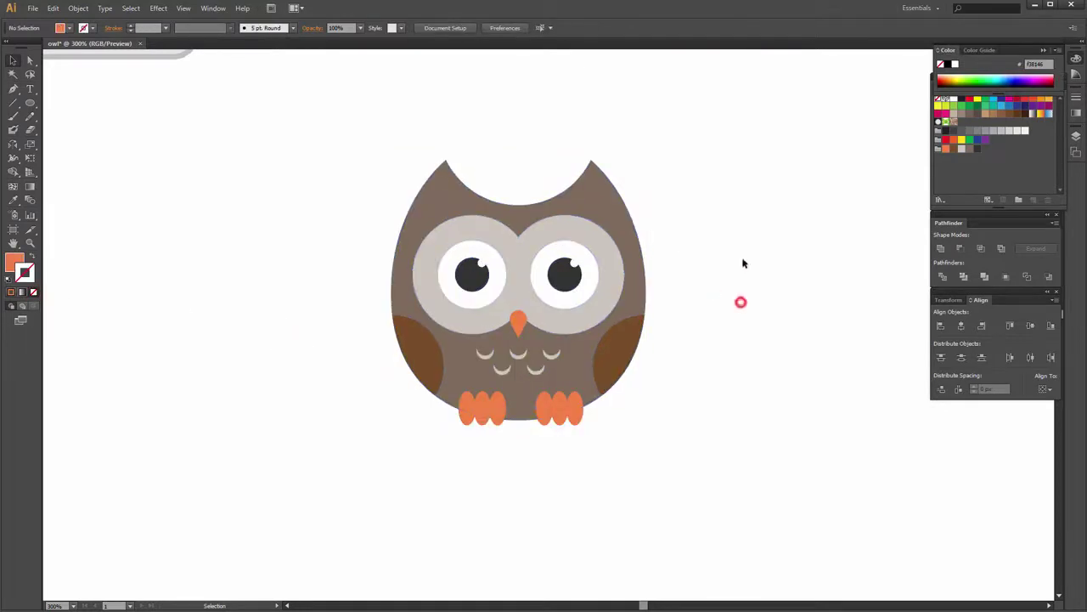
Draw a 30 × 30 circle beside the owl.
key(ctrl+minus)
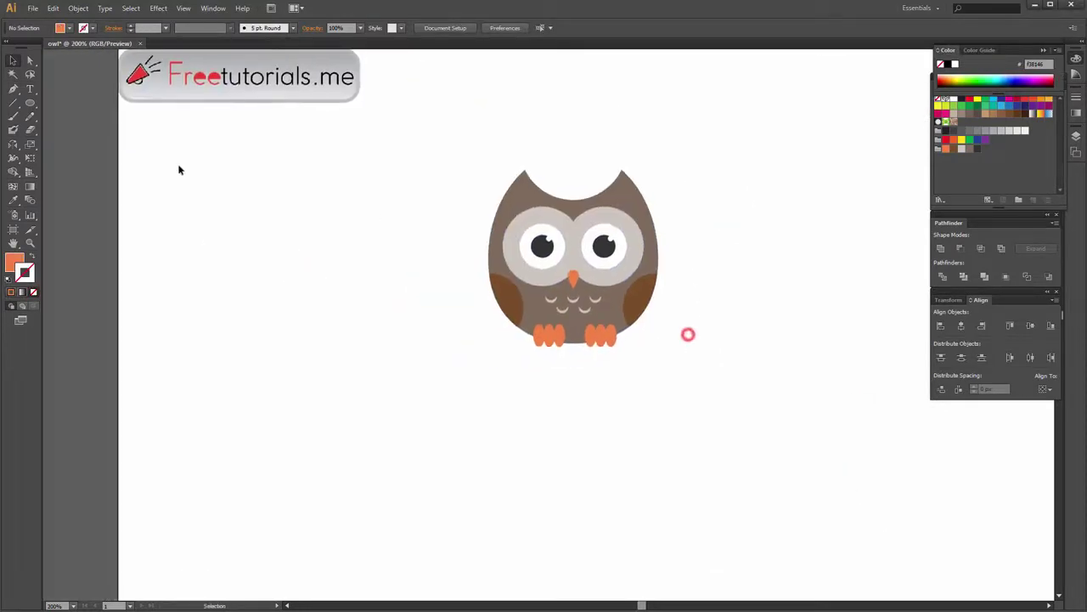
click(277, 243)
text(30)
key(Tab)
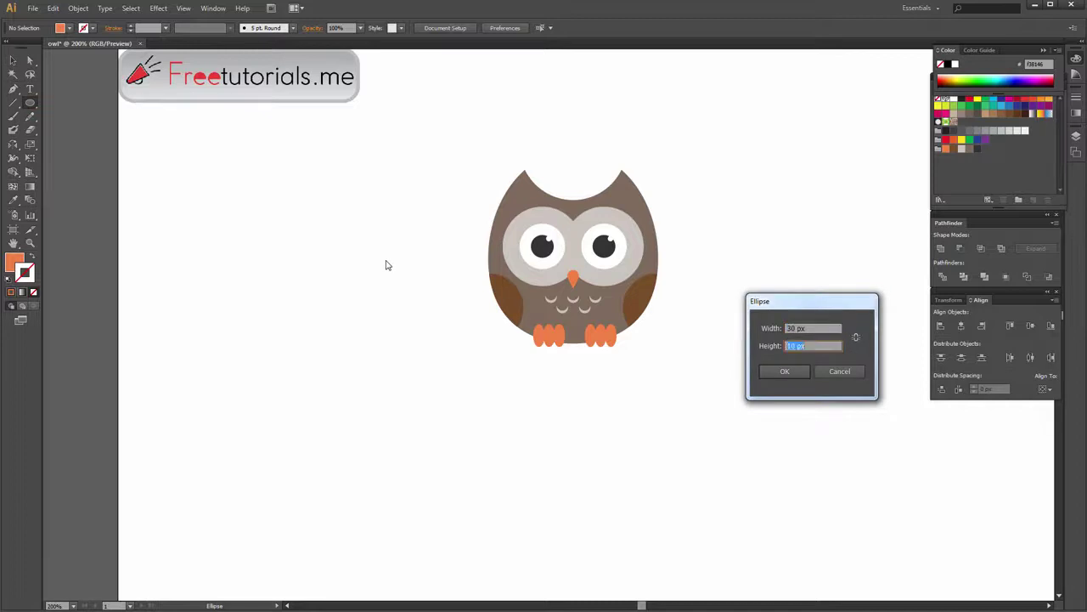
text(30)
key(Return)
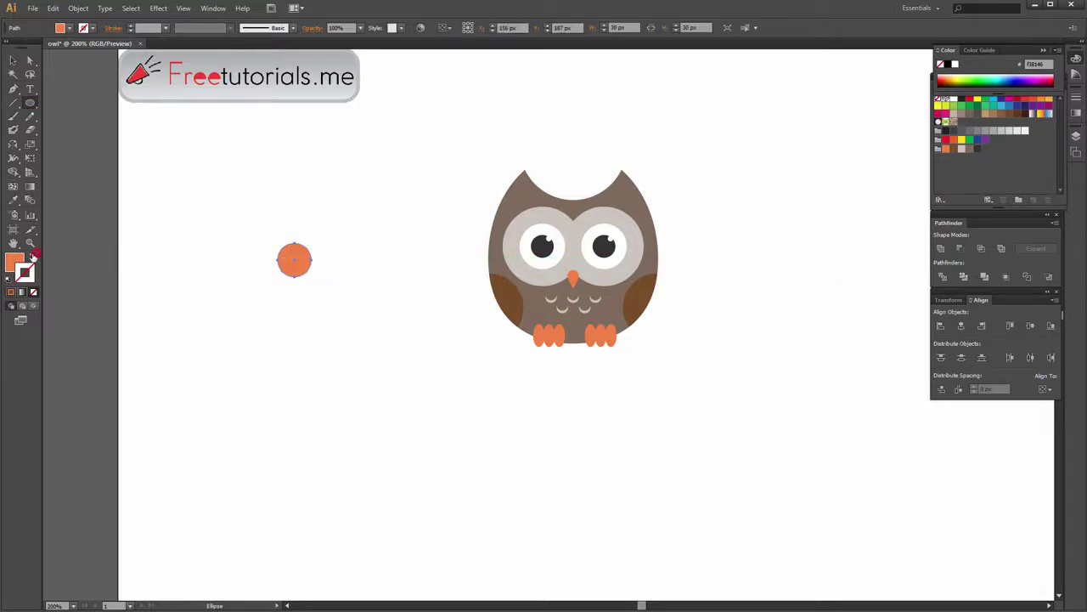
Give the circle a black (000000) outline with no fill and place it.
click(34, 255)
double_click(26, 270)
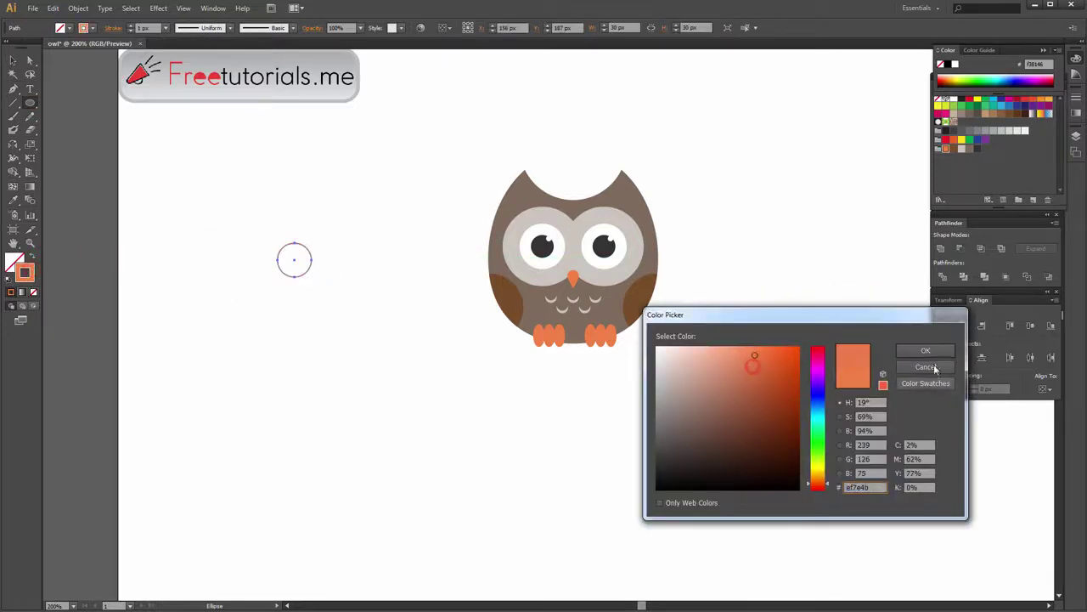
text(000000)
click(924, 350)
click(13, 60)
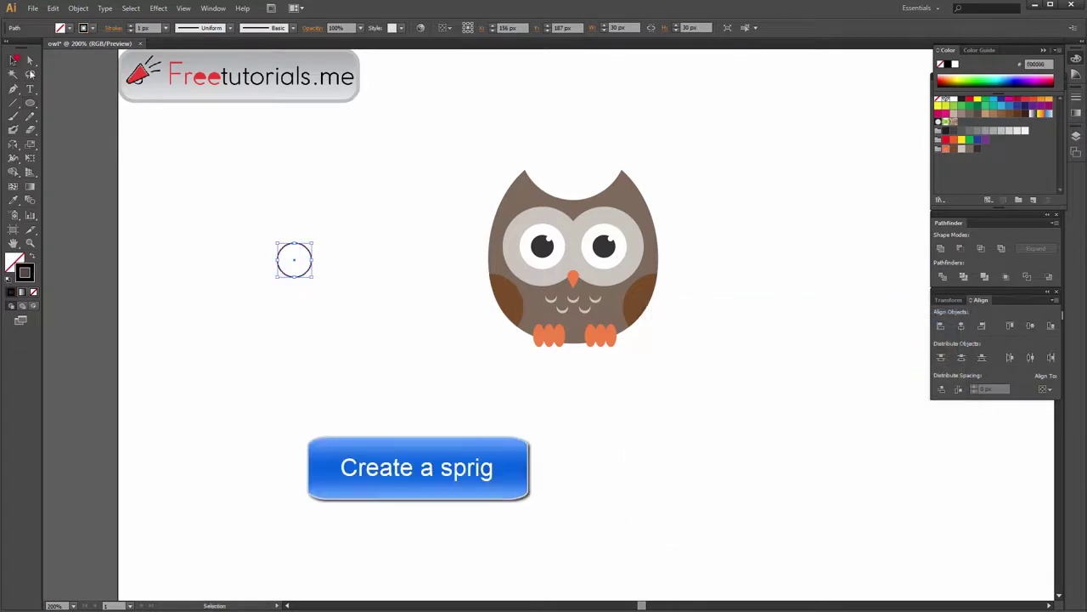
drag(295, 261, 381, 255)
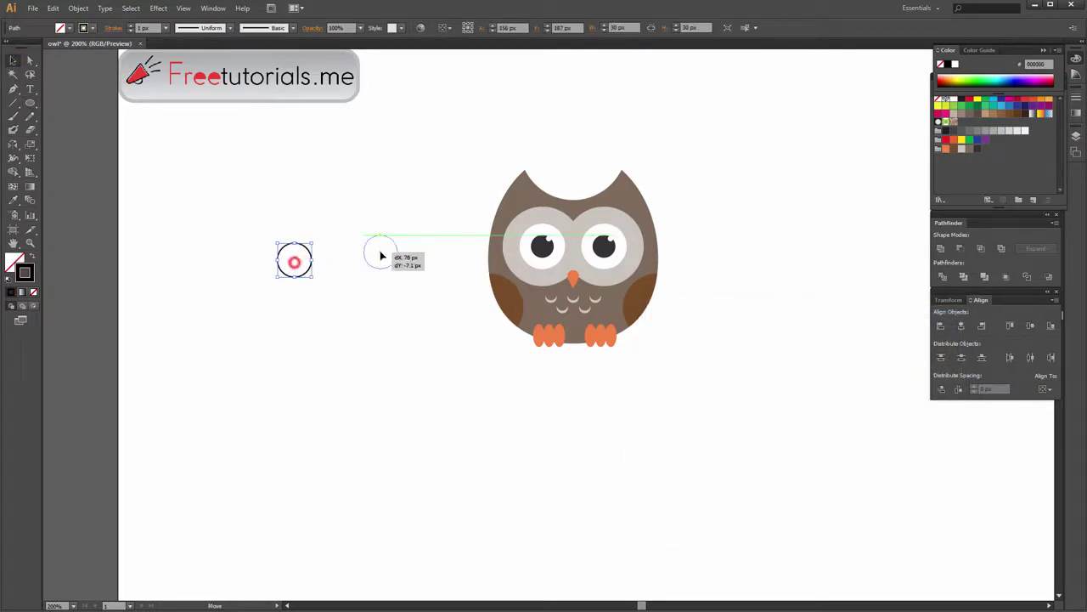
key(ctrl+plus)
click(470, 229)
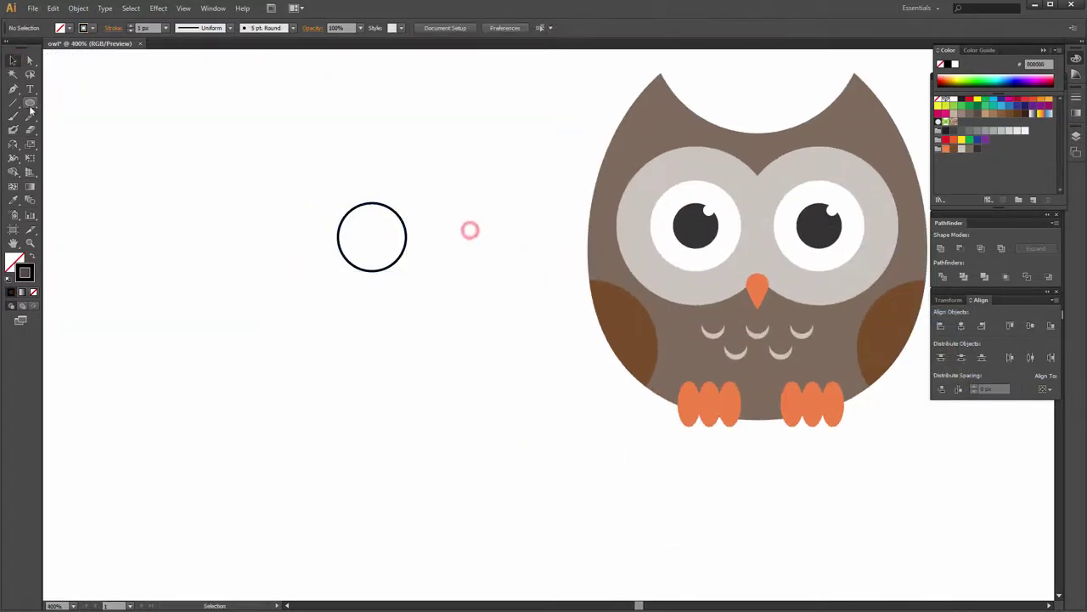
Draw a small flat ellipse of height 6, replacing a wrongly sized first attempt.
click(29, 103)
click(354, 122)
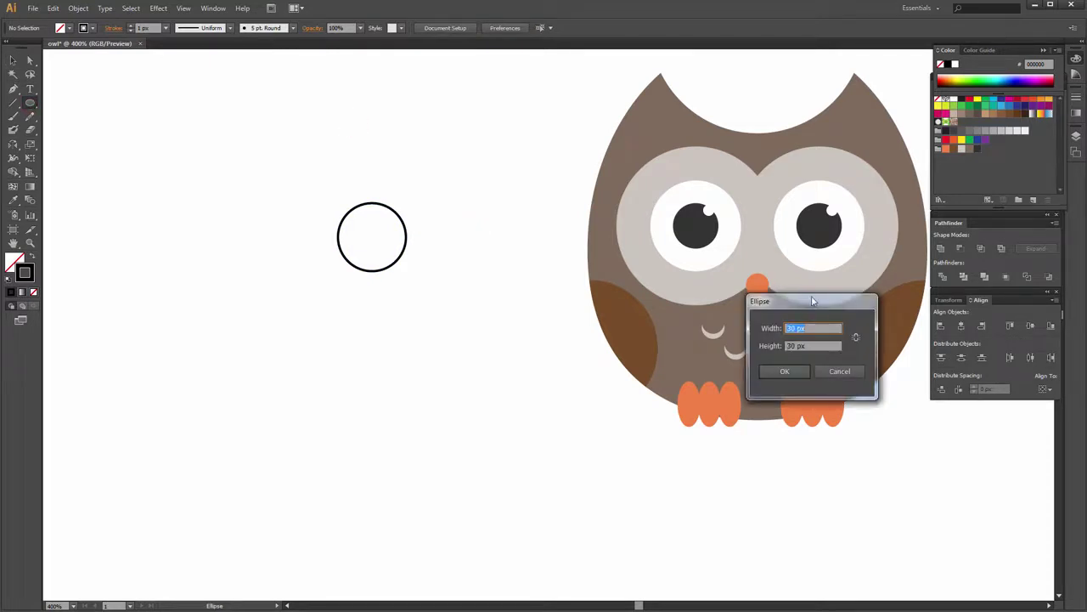
mouse_move(812, 300)
mouse_down()
mouse_move(518, 280)
mouse_move(490, 263)
mouse_up()
text(22)
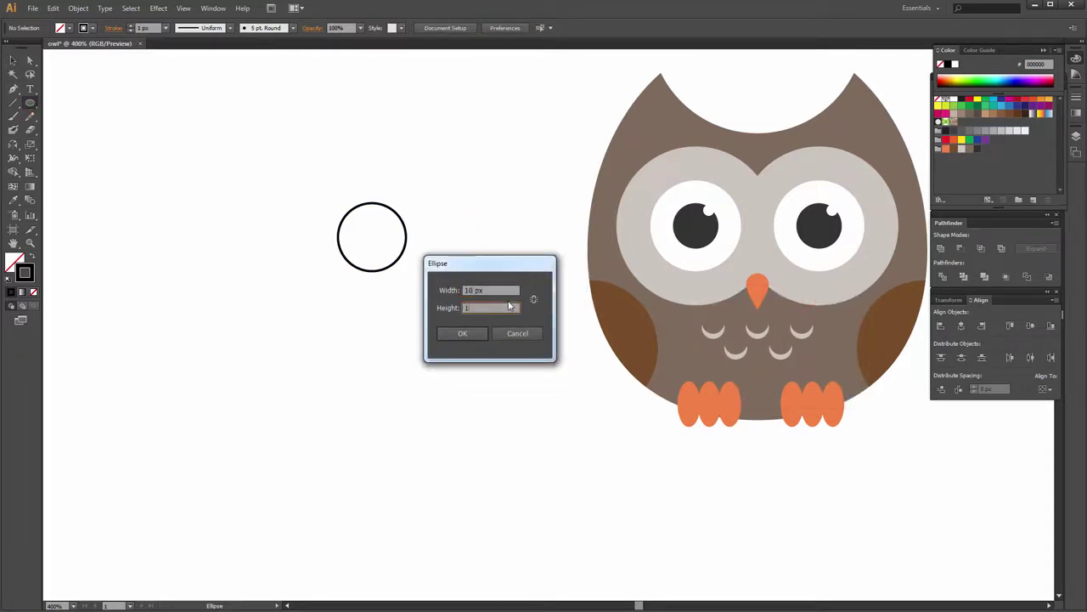
key(Return)
key(Delete)
click(472, 262)
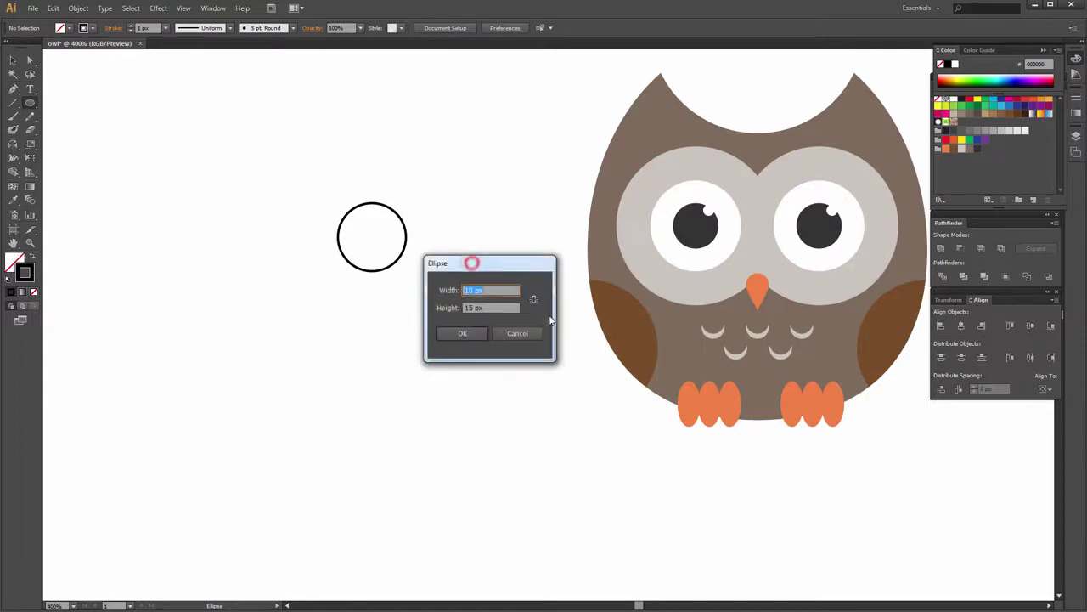
text(0)
key(Tab)
text(6)
key(Return)
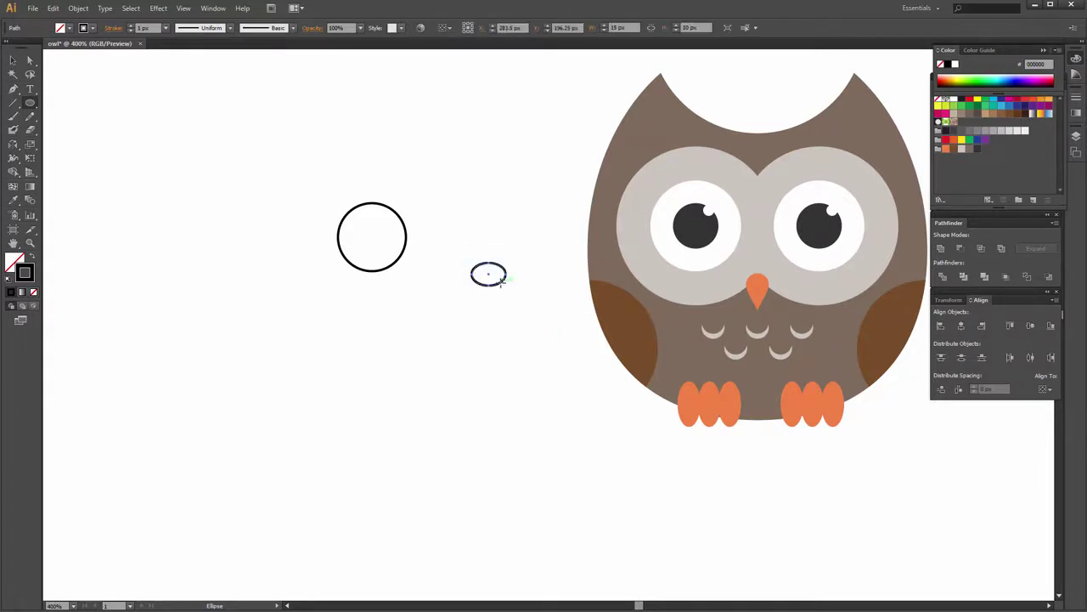
Move the ellipse into the circle's top, centre it horizontally and nudge it up twice.
key(v)
drag(486, 272, 329, 194)
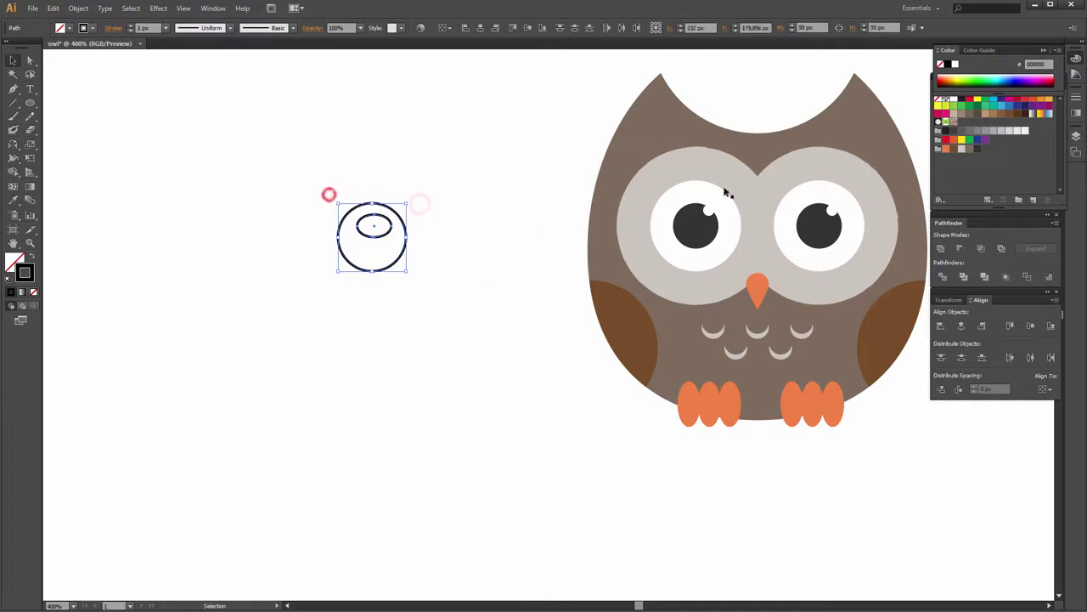
click(961, 325)
click(416, 230)
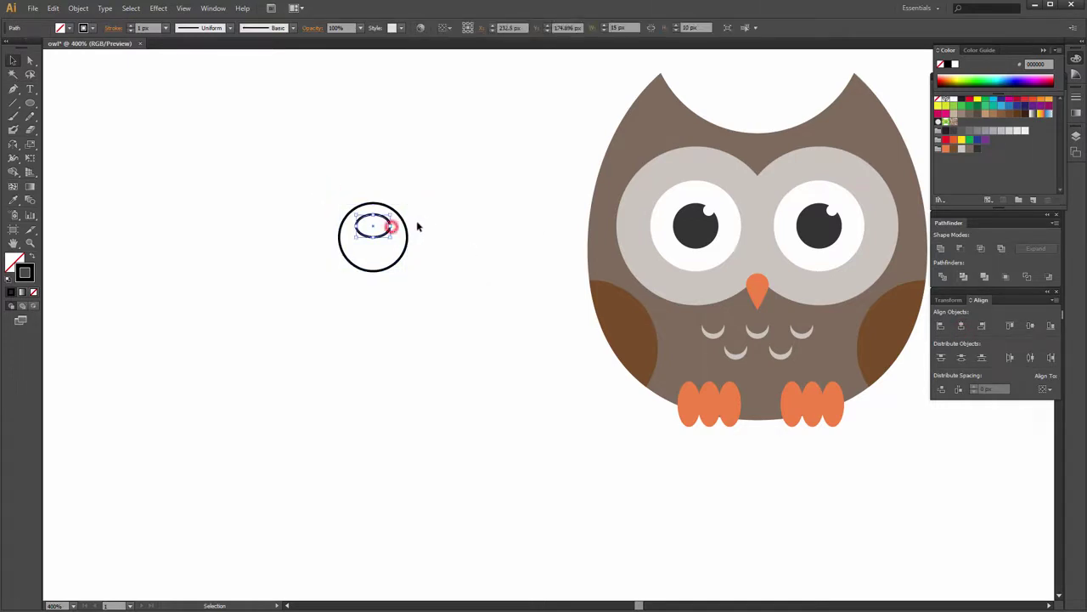
key(Up)
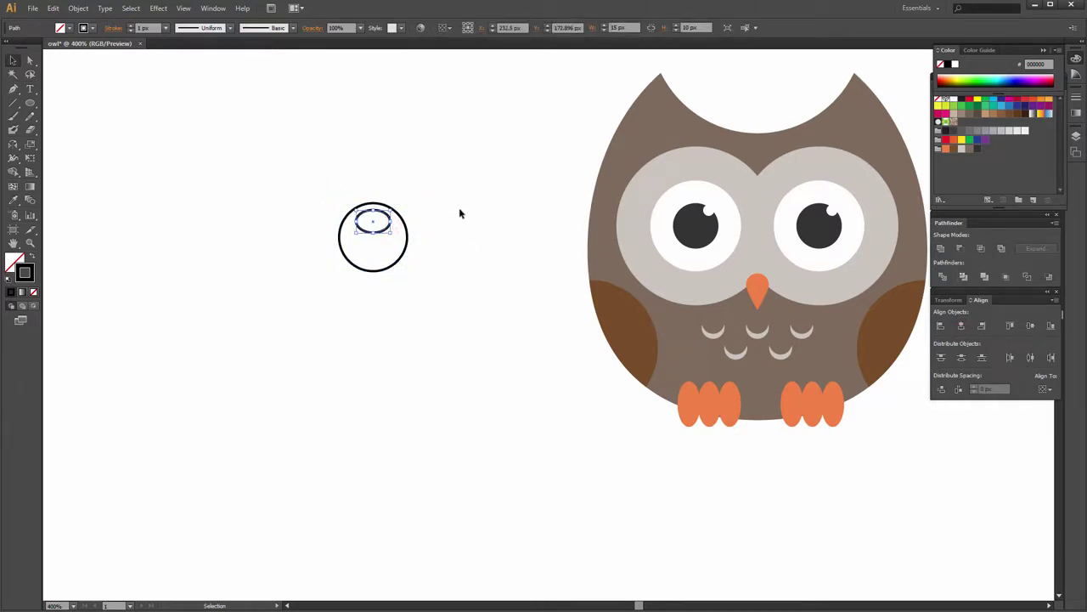
key(Up)
click(459, 213)
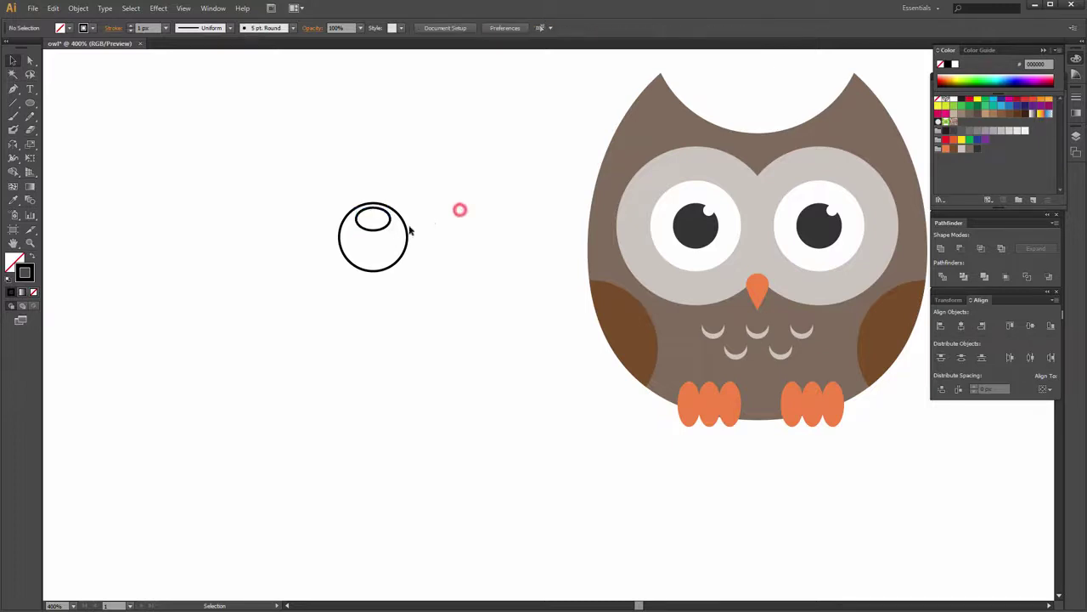
click(387, 226)
click(450, 227)
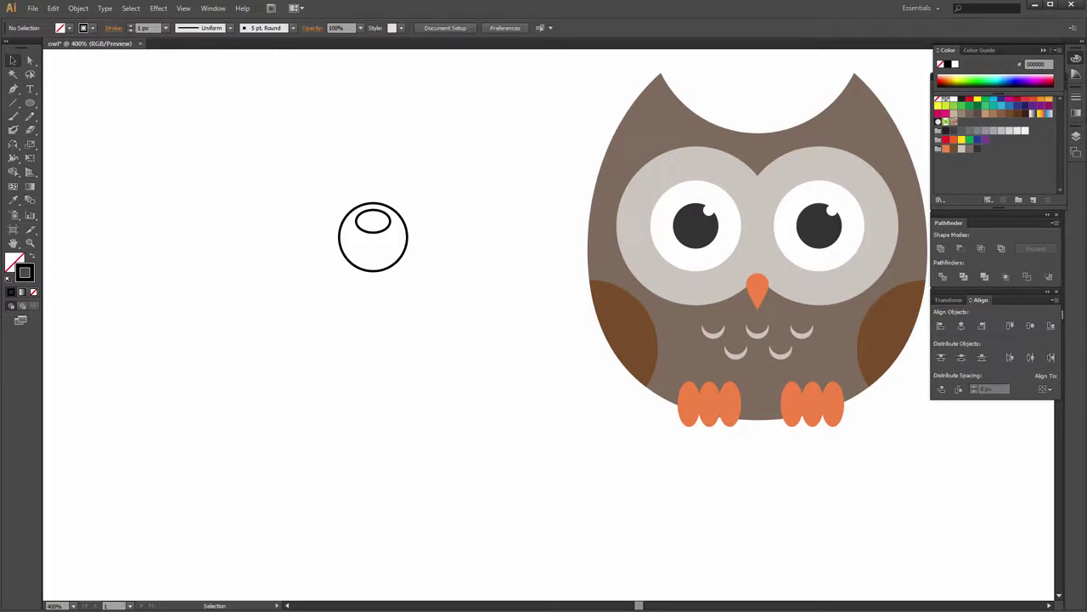
click(949, 537)
click(32, 107)
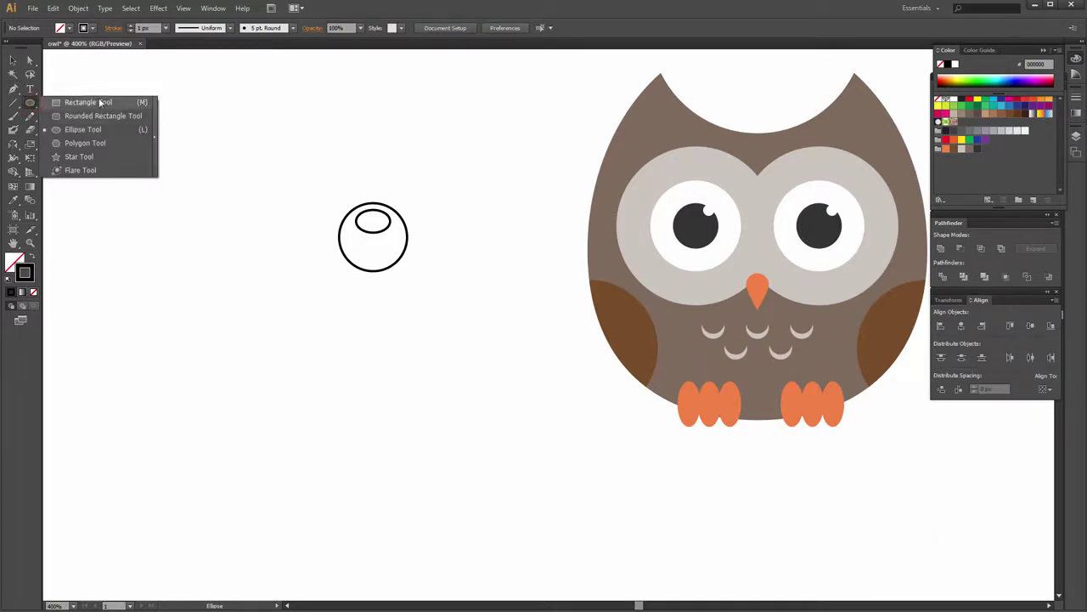
Draw a 5 × 100 px stem rectangle and move it beneath the circle.
drag(29, 102, 93, 101)
click(261, 329)
key(Tab)
text(100)
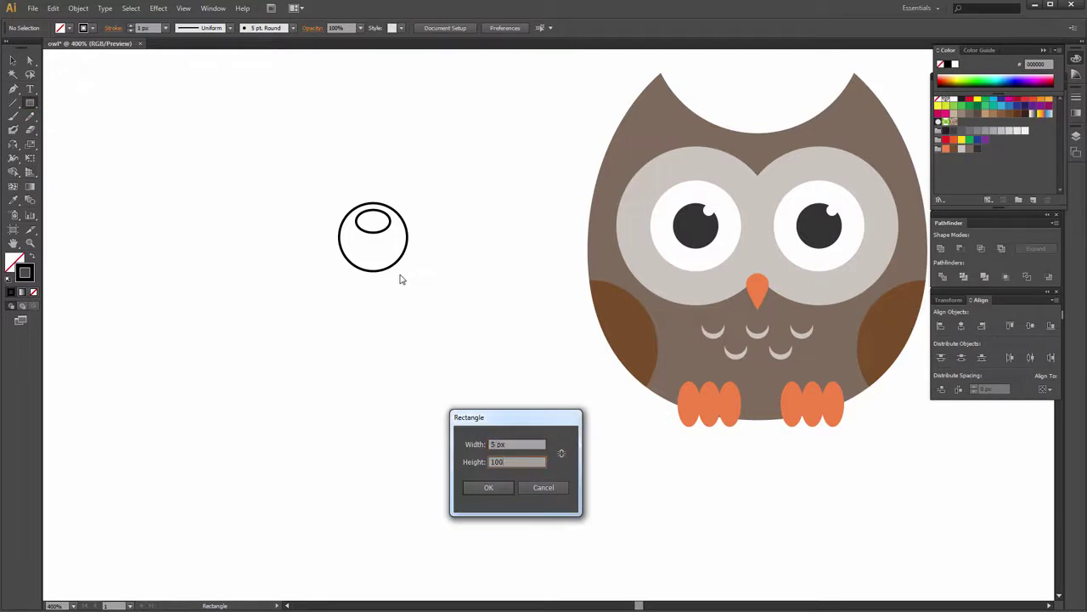
key(Return)
key(v)
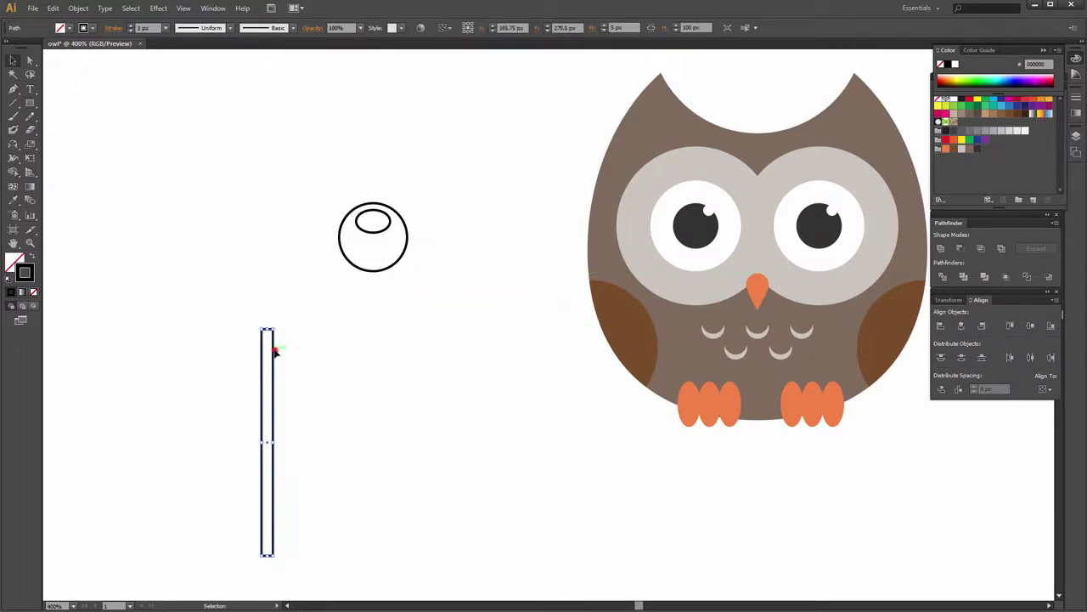
drag(274, 351, 379, 263)
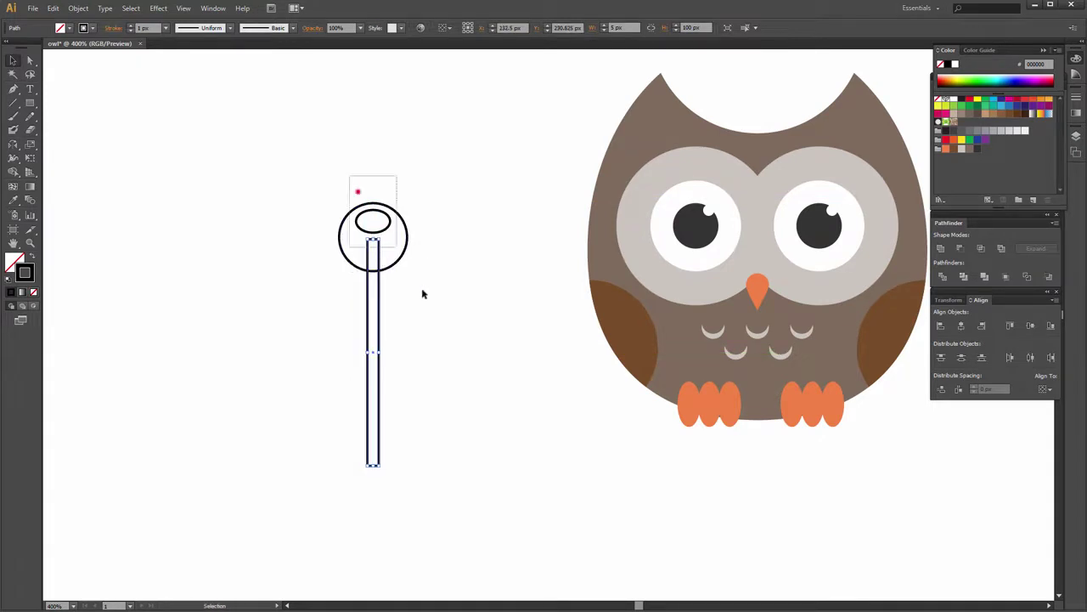
Centre the stem horizontally under the circle and send it behind the circle.
shift+click(406, 248)
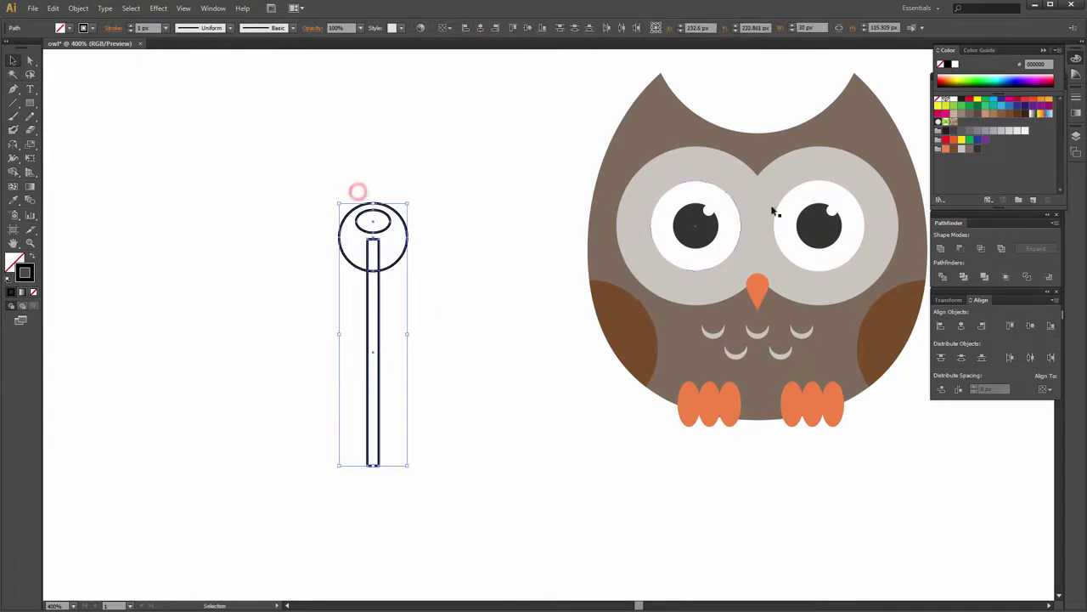
click(572, 388)
click(546, 245)
right_click(378, 284)
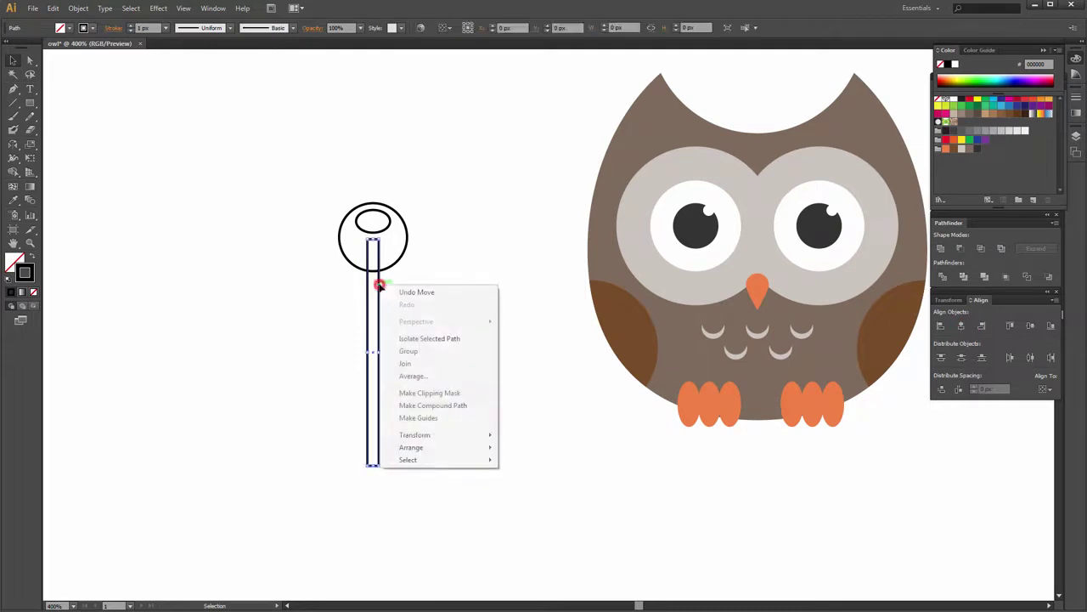
click(444, 447)
click(552, 485)
click(524, 371)
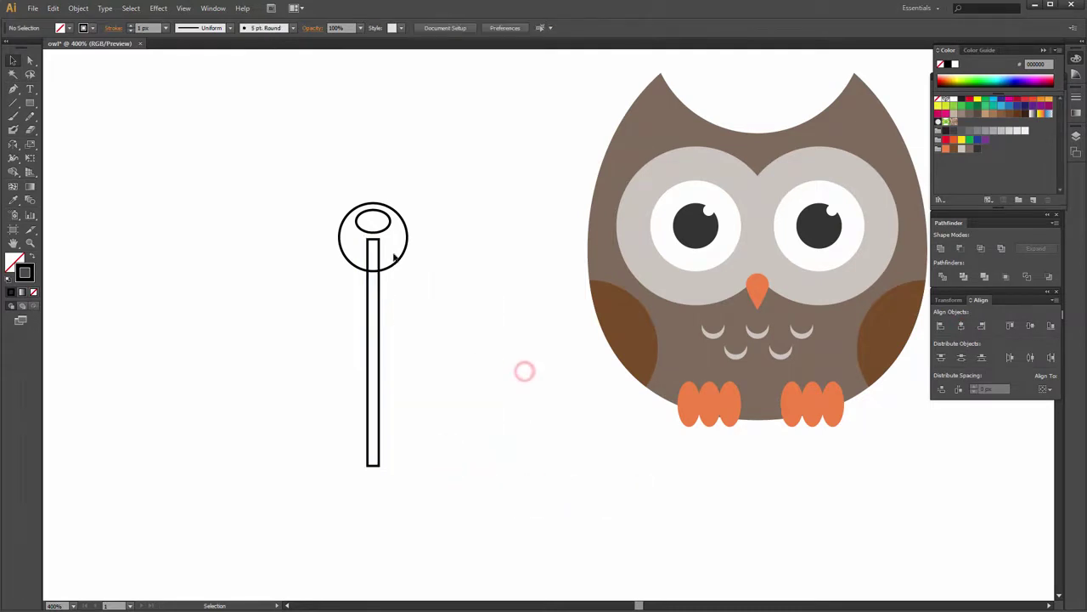
Fill the circle white.
click(407, 231)
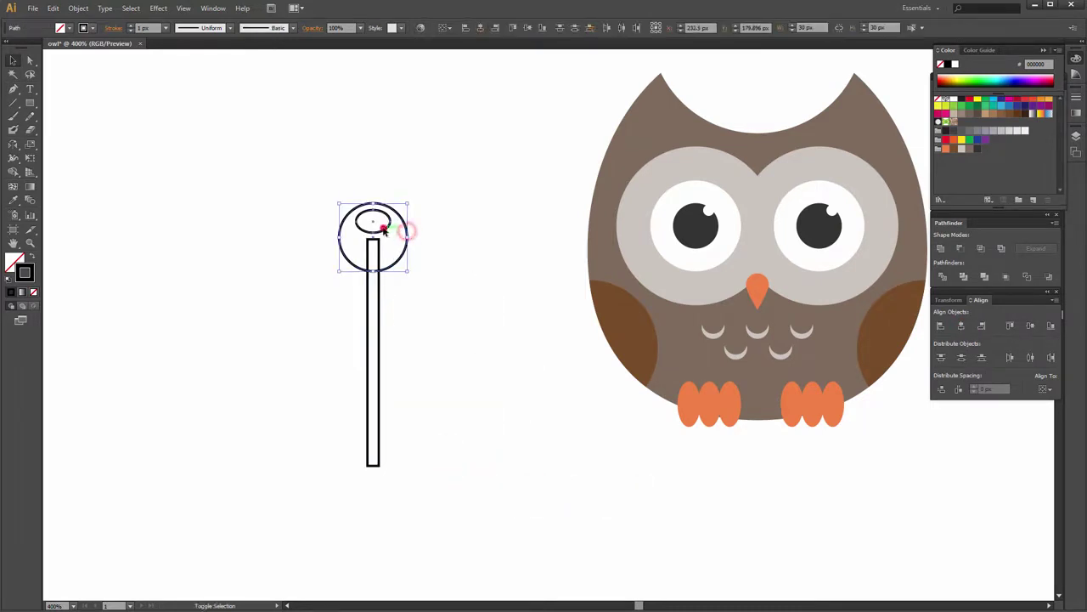
double_click(13, 262)
click(925, 350)
click(565, 338)
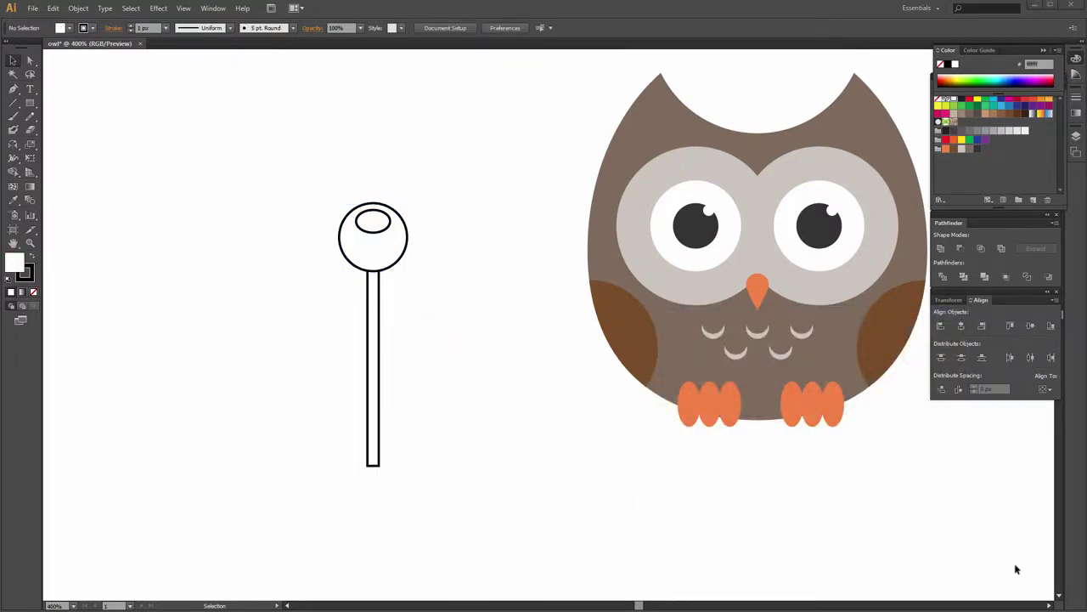
Add a 50 × 5 px crossbar across the stem.
click(30, 102)
click(433, 375)
text(5)
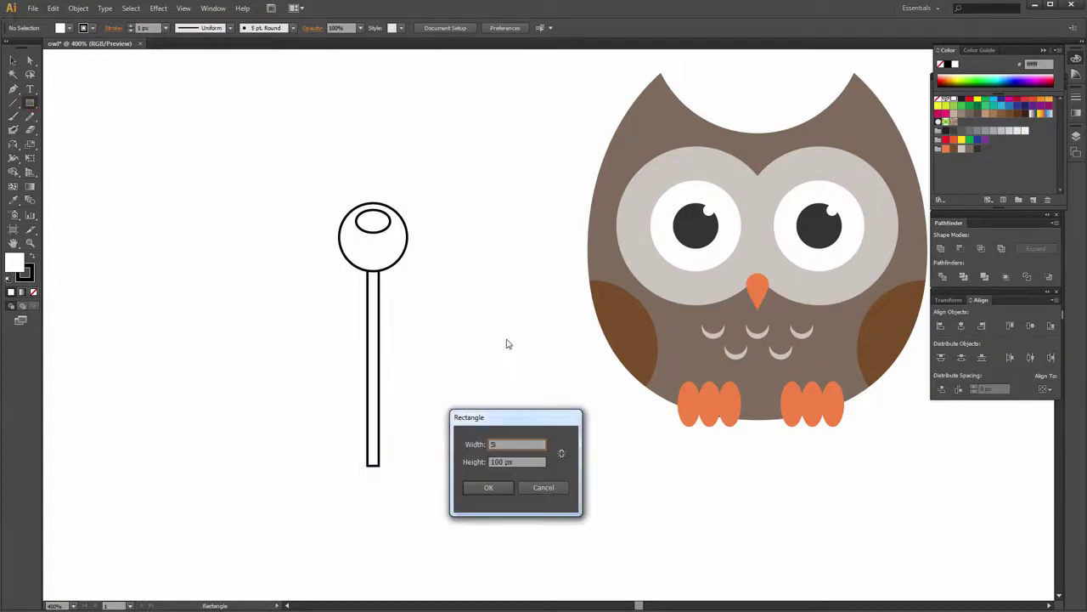
text(0)
key(Tab)
text(5)
key(Return)
key(v)
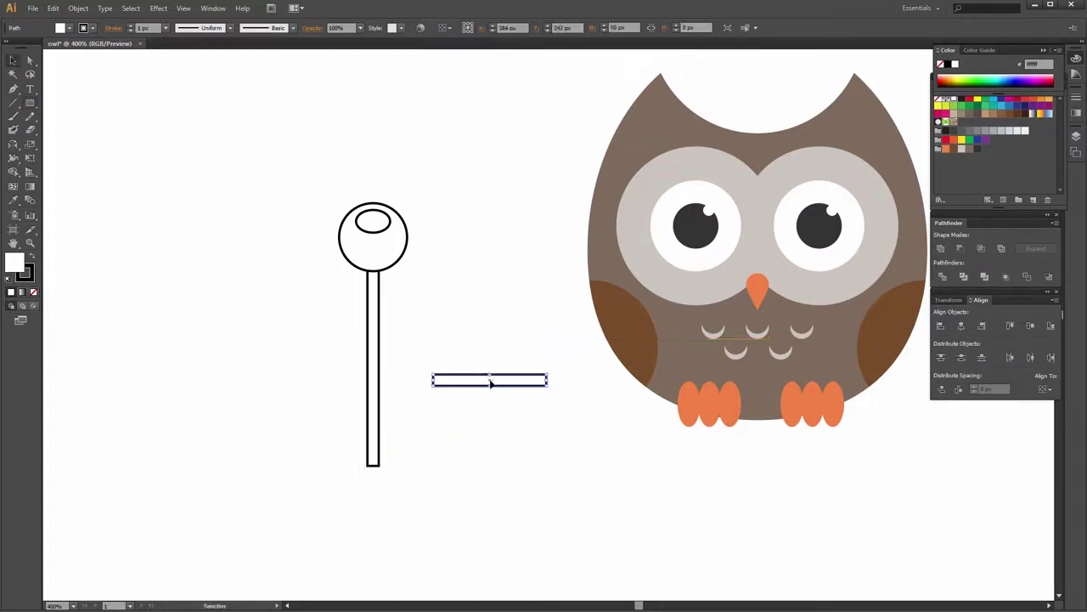
drag(490, 382, 374, 315)
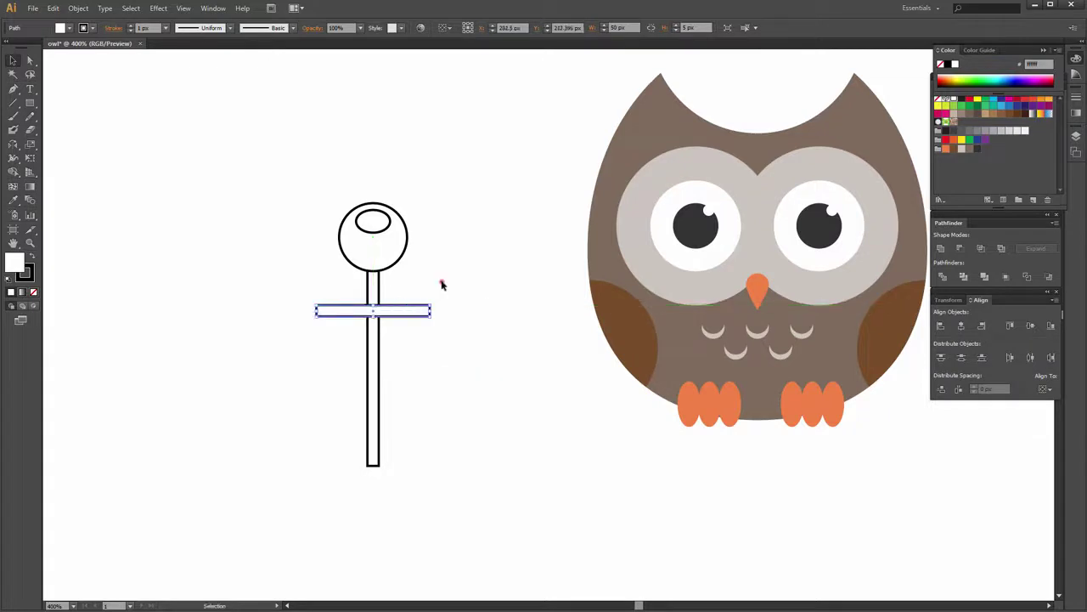
click(441, 281)
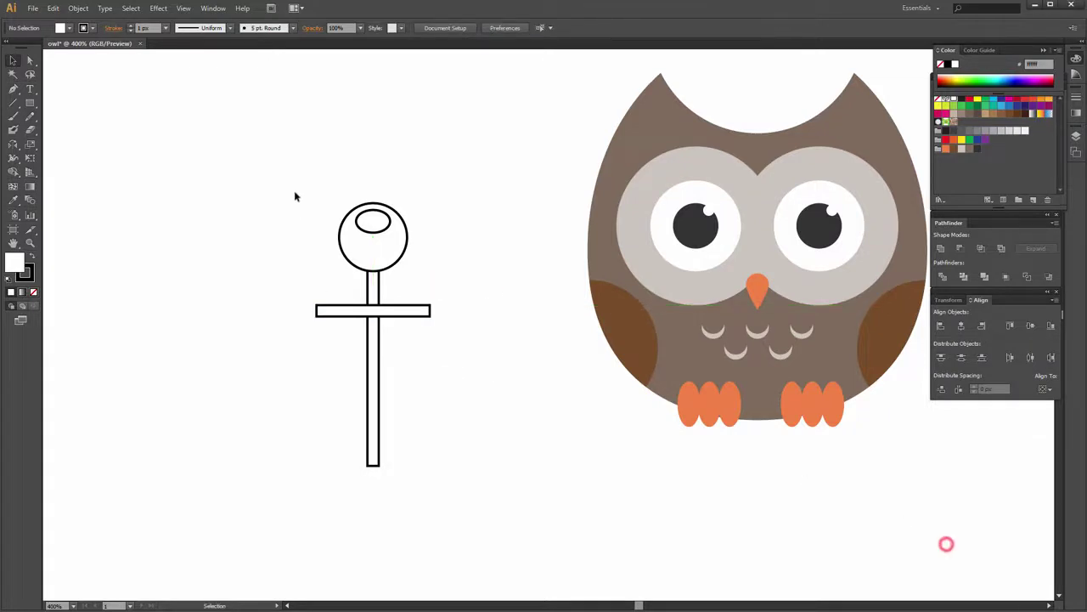
Inspect the figure's circle, inner ellipse and crossbar by selecting them in turn.
drag(323, 209, 437, 471)
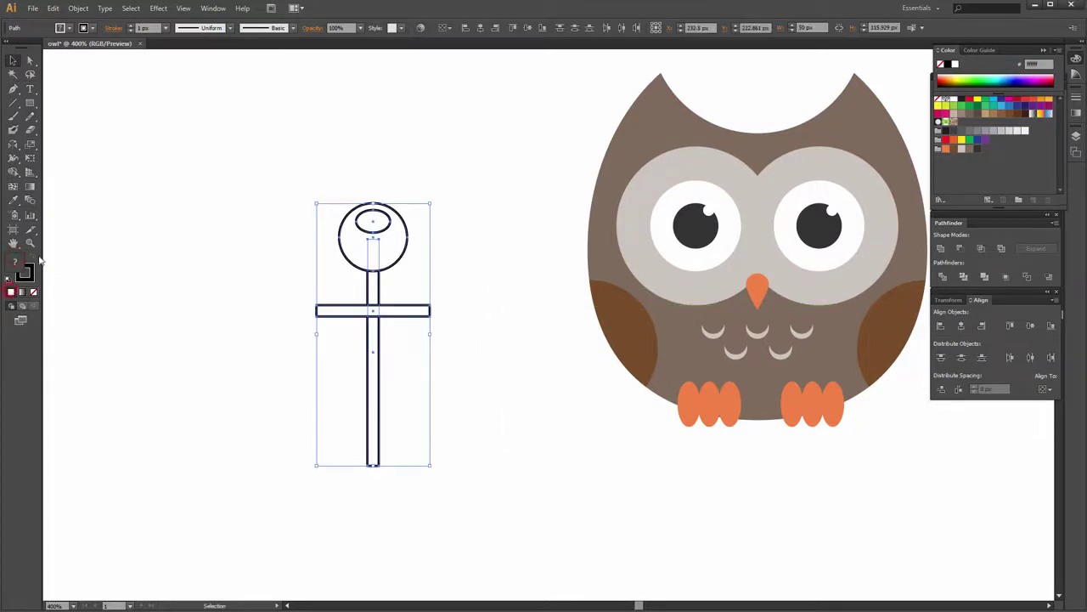
click(89, 267)
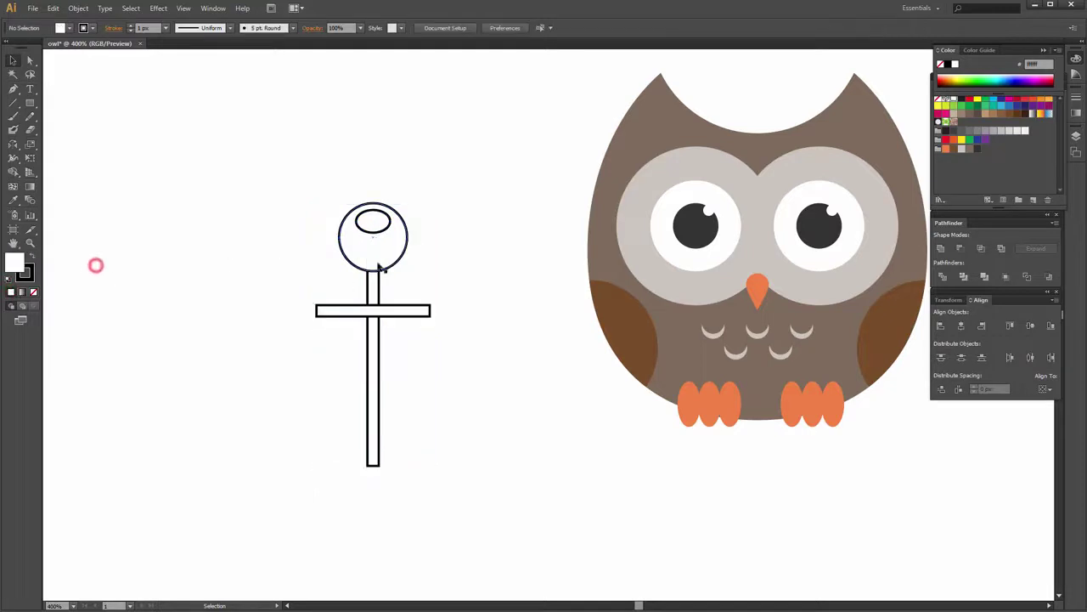
click(379, 272)
shift+click(383, 228)
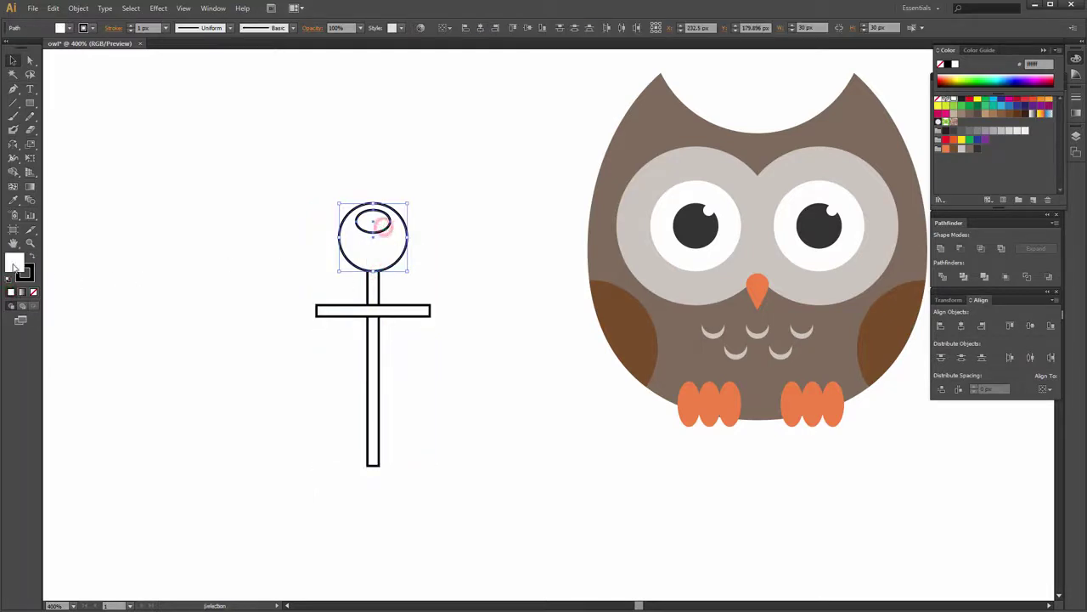
click(301, 304)
click(379, 308)
click(552, 327)
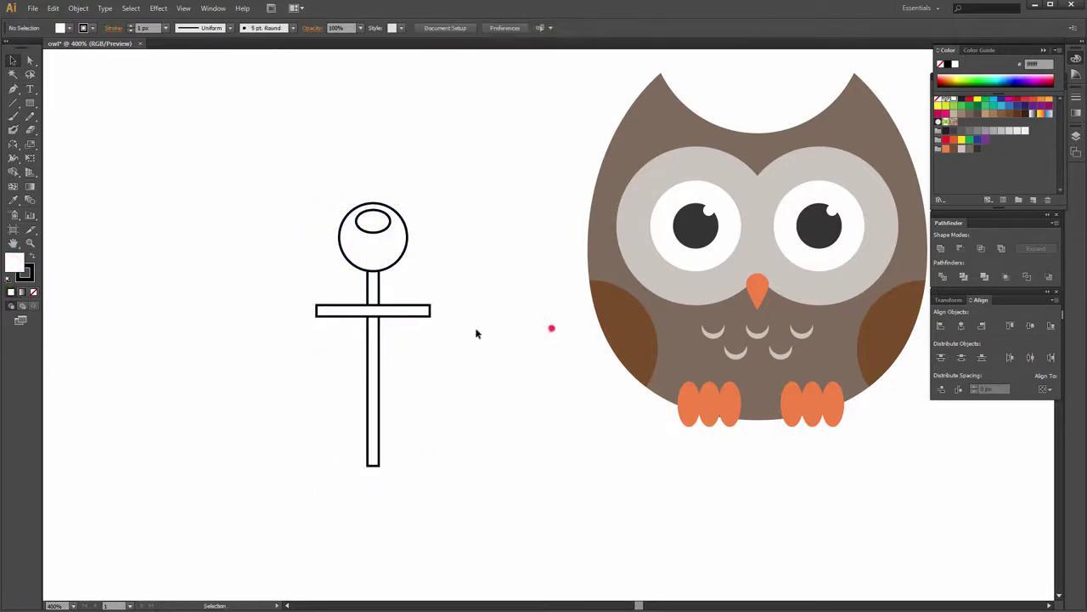
Give the stem a white fill.
click(376, 368)
click(451, 355)
click(378, 364)
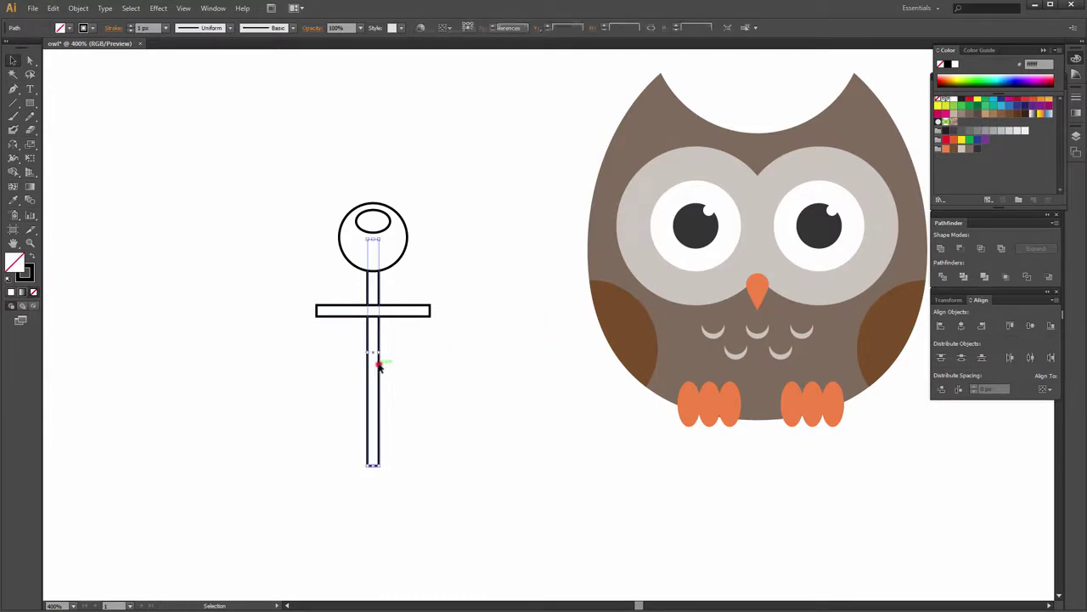
click(11, 293)
click(233, 269)
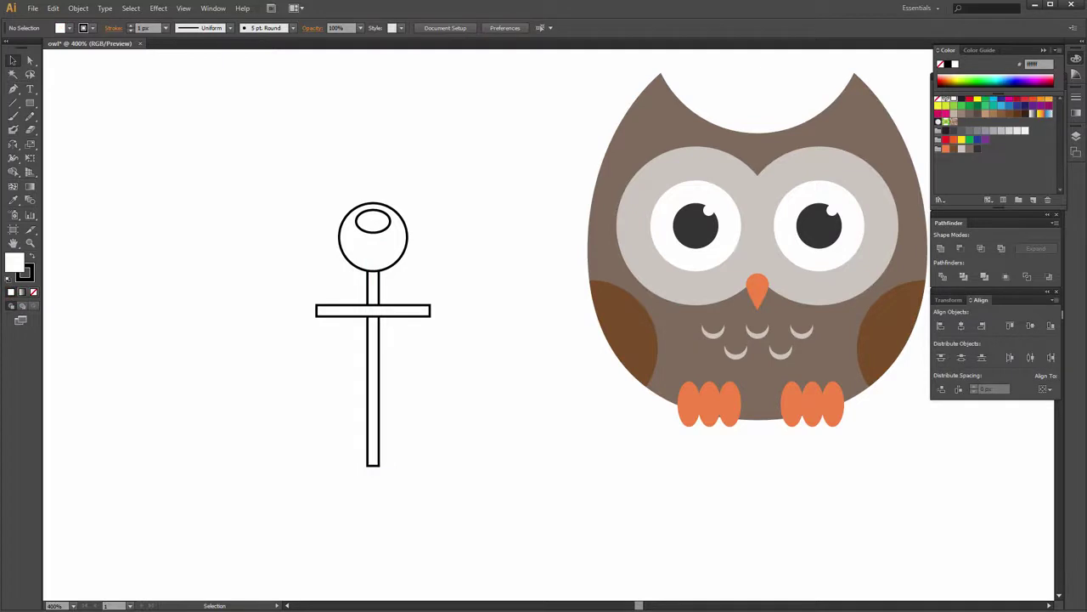
click(423, 312)
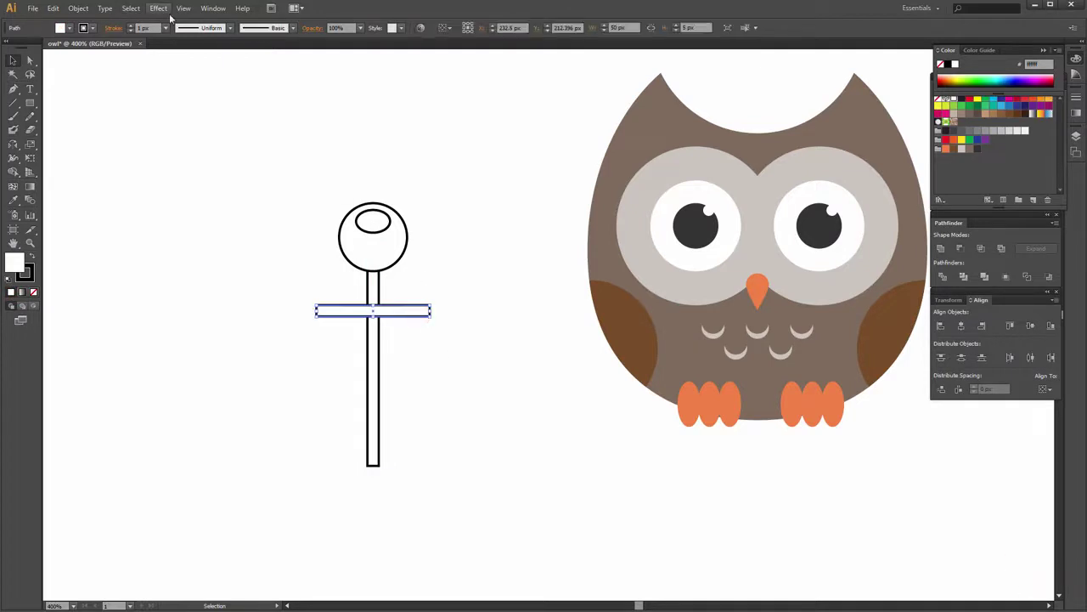
Warp the crossbar with an Arc bend of -50%.
click(162, 9)
click(347, 158)
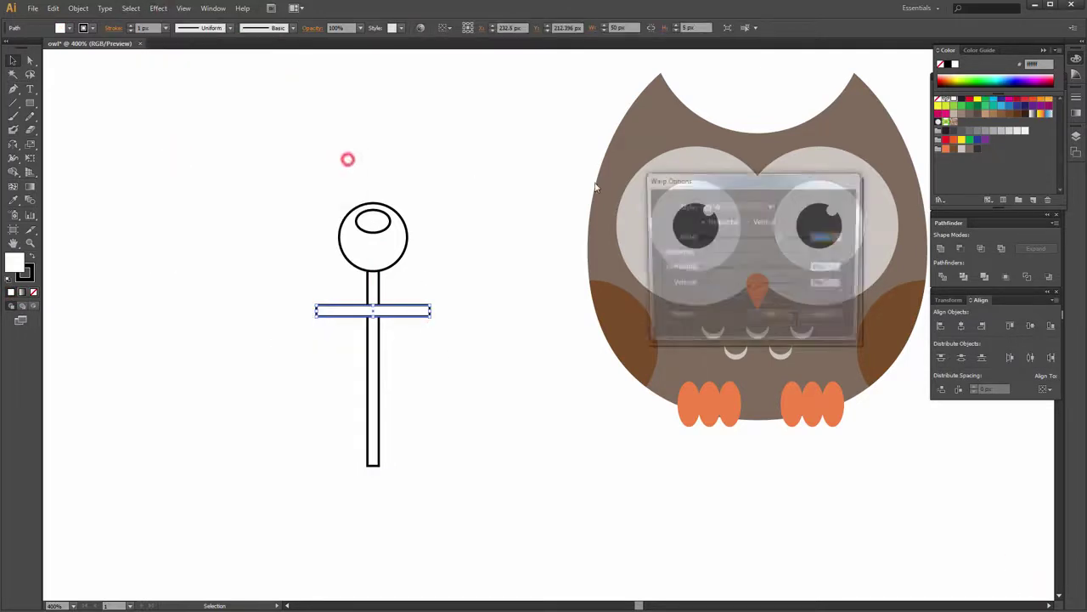
drag(797, 180, 559, 417)
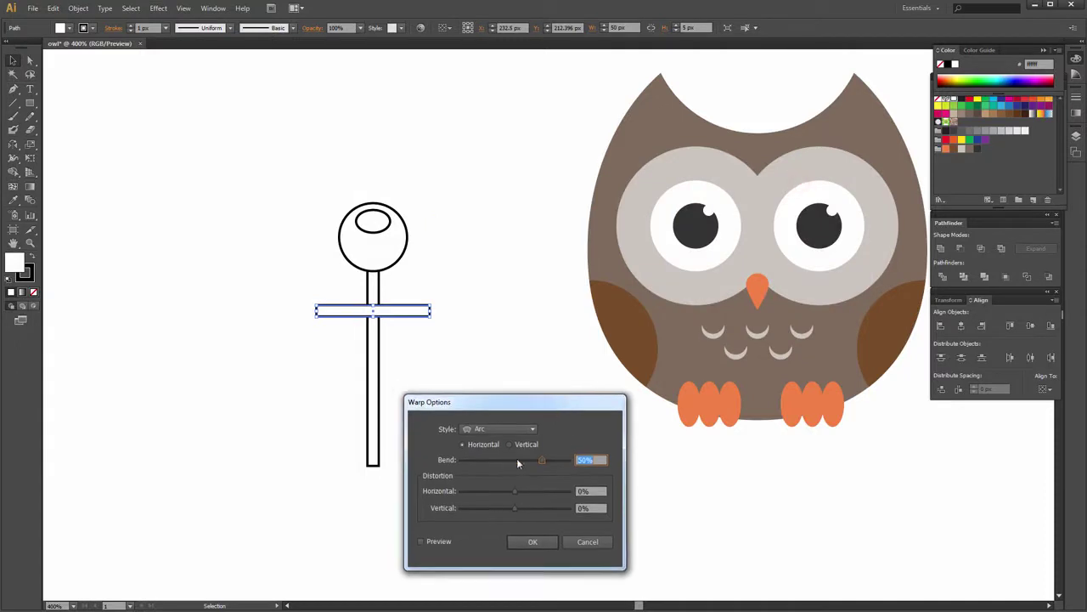
drag(483, 457, 490, 458)
click(527, 542)
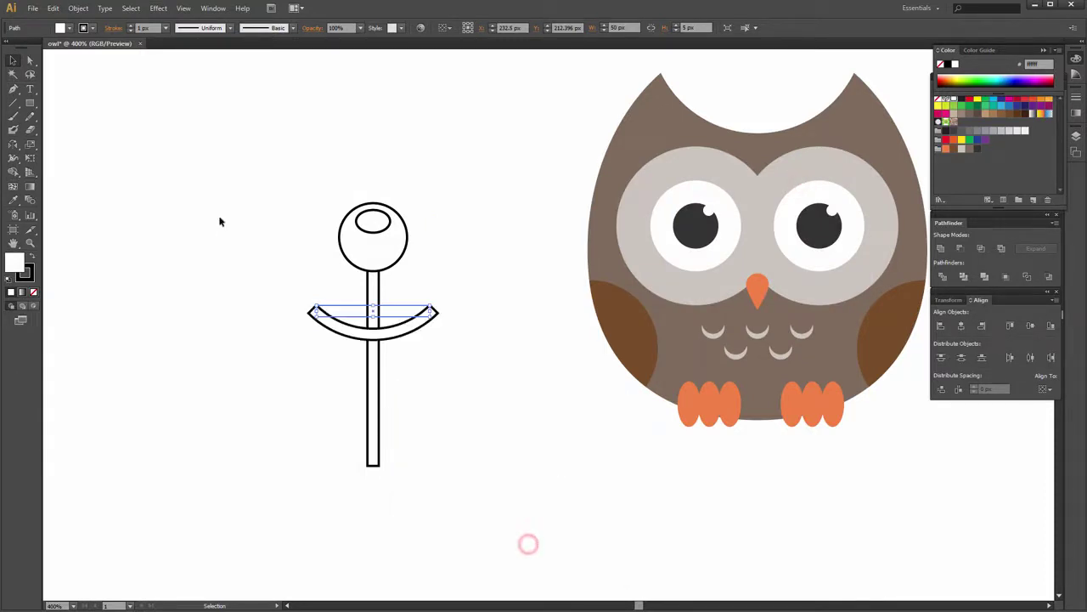
Expand the warped crossbar's appearance into real outlines.
click(78, 8)
click(133, 150)
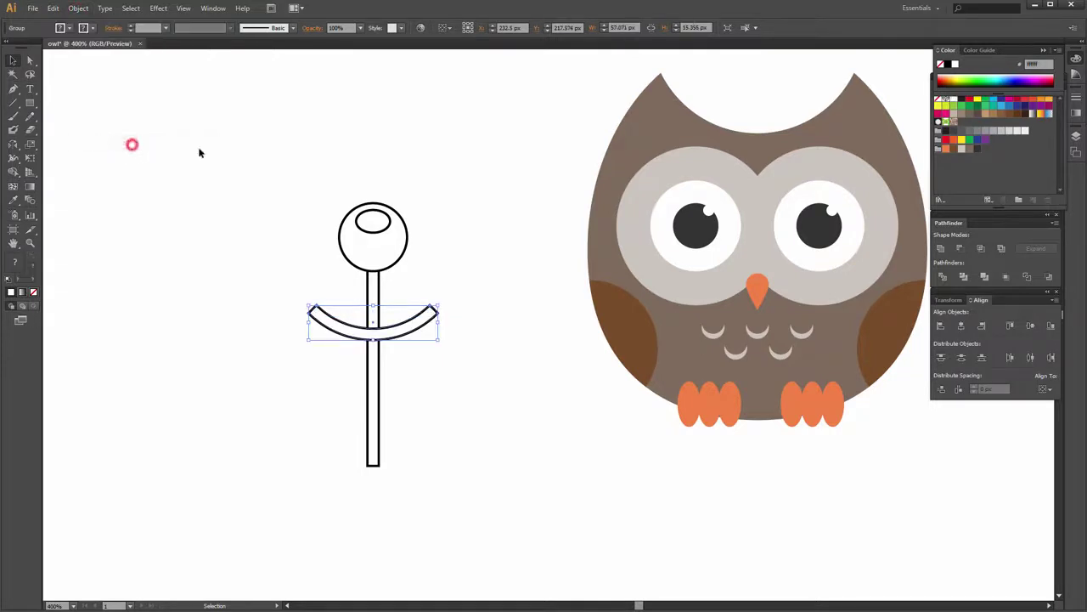
click(483, 190)
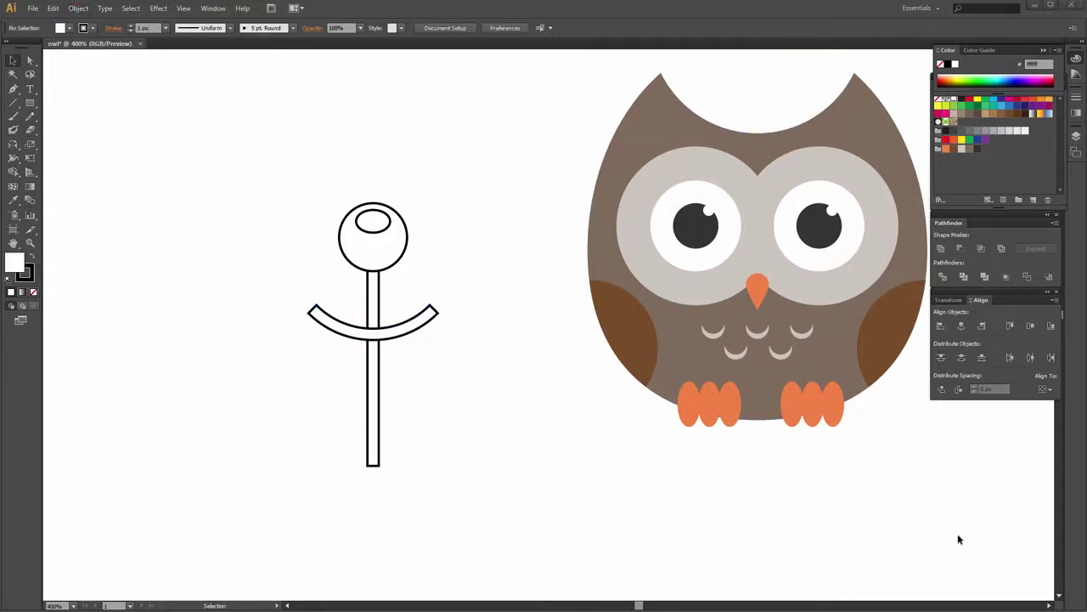
click(397, 260)
shift+click(387, 222)
Group the circle and ellipse as one berry and place a 45° rotated copy at the arm's left end.
right_click(384, 226)
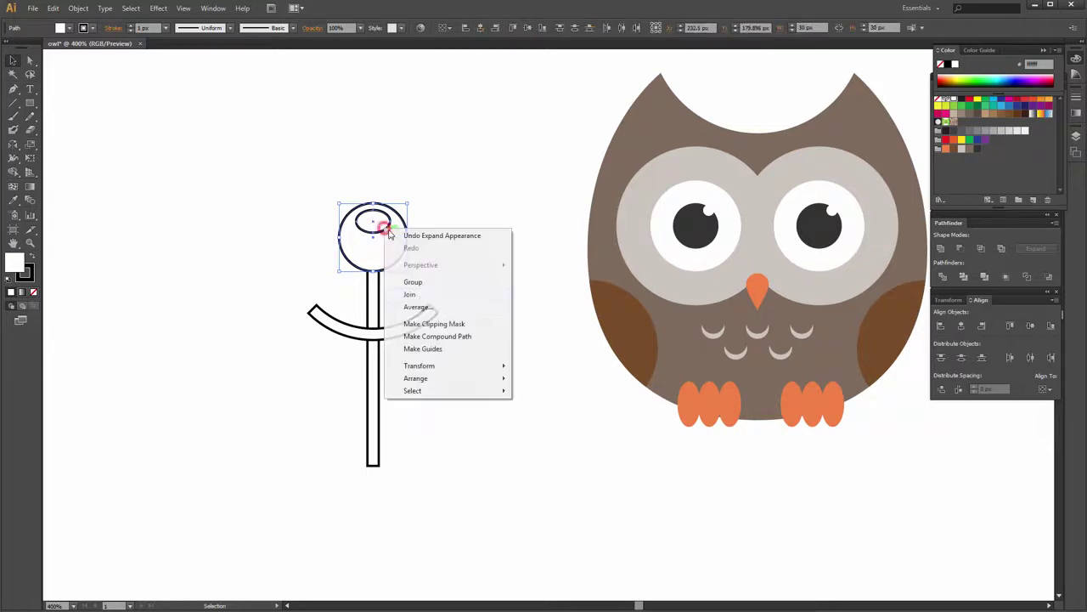
click(429, 282)
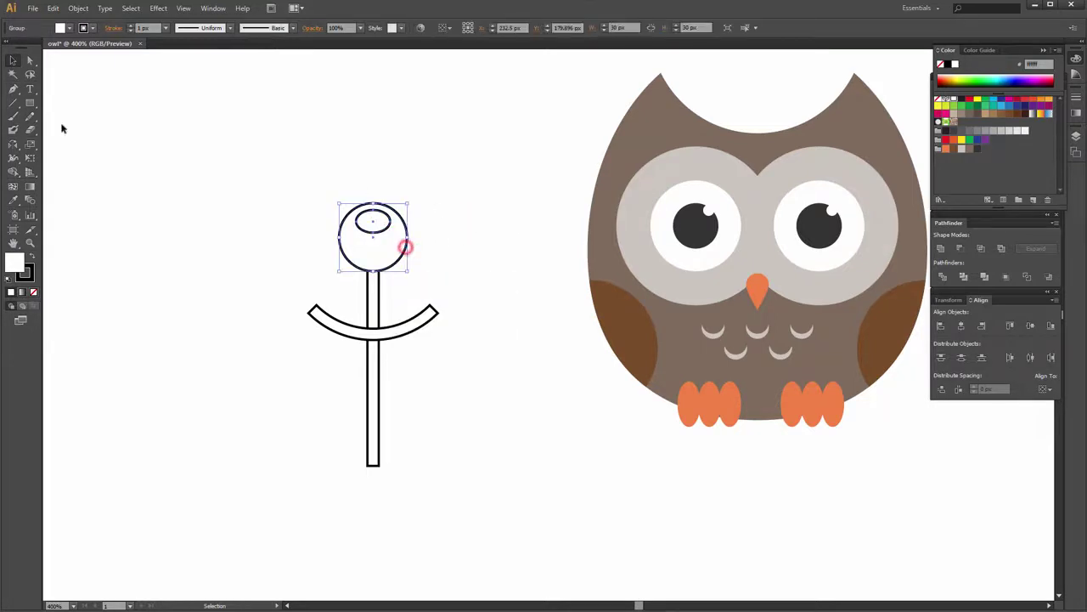
click(79, 8)
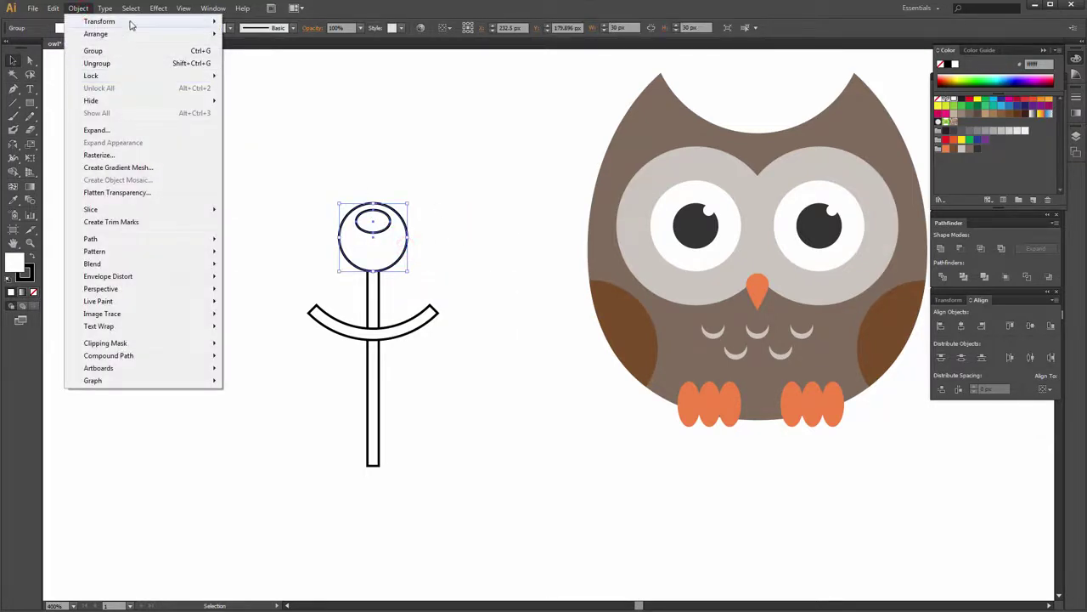
mouse_move(100, 21)
click(322, 53)
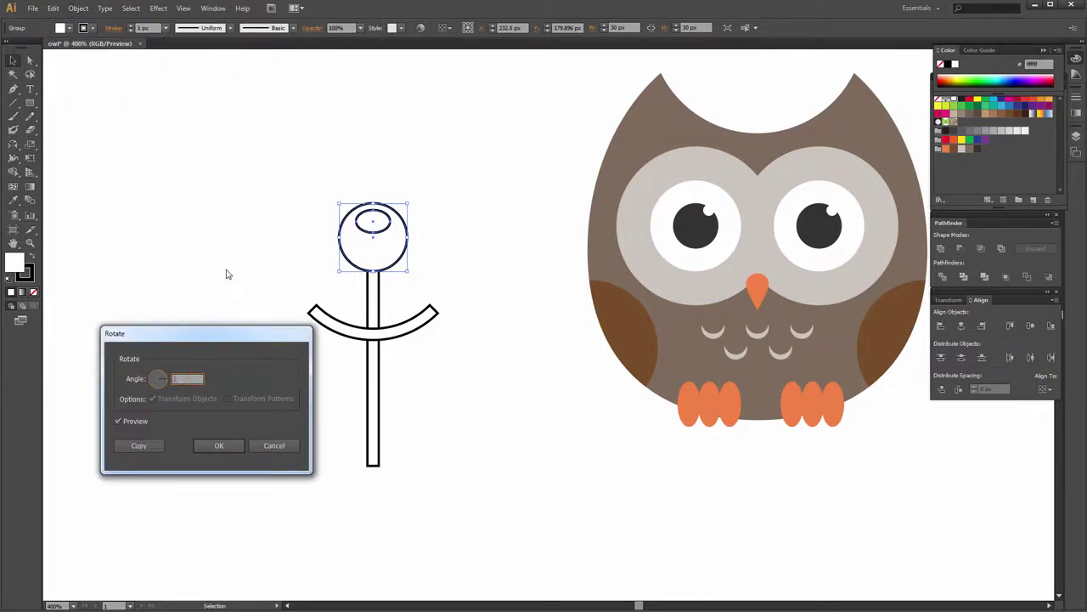
click(125, 445)
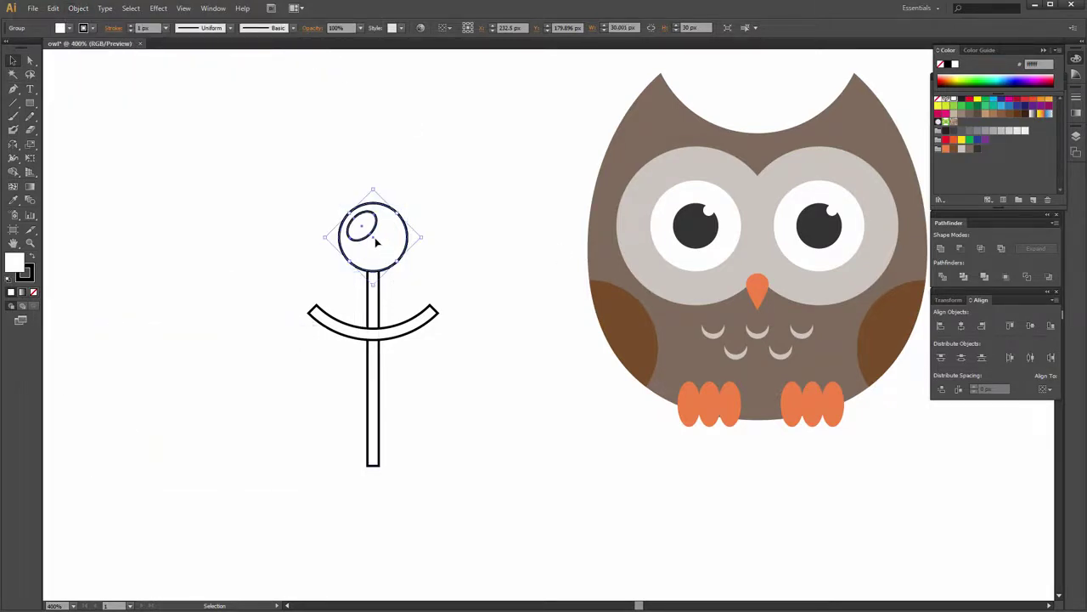
drag(376, 239, 301, 298)
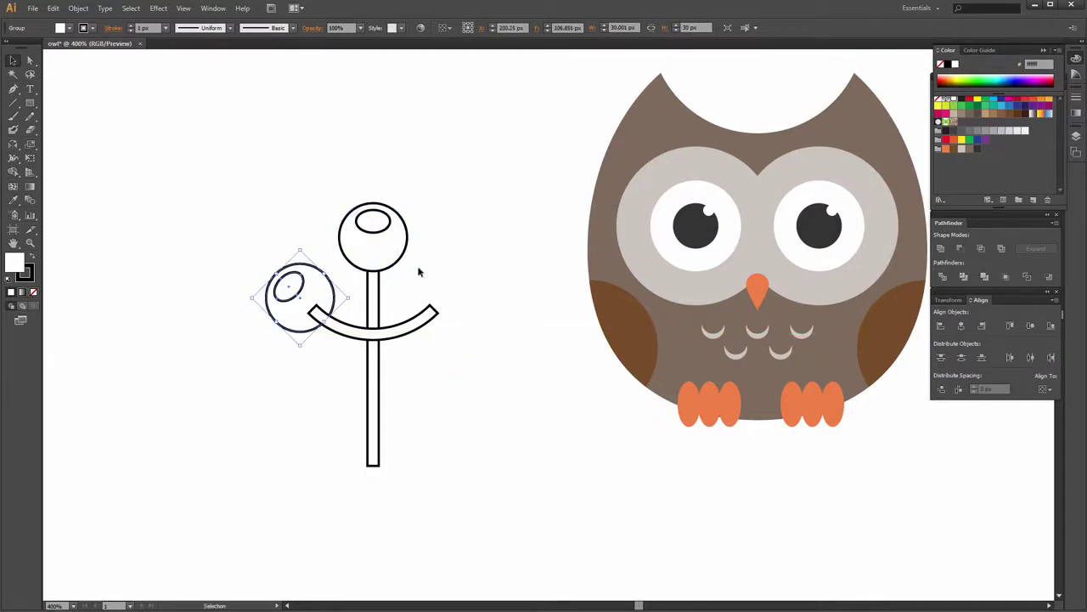
Place a -45° rotated copy of the berry at the arm's right end.
click(398, 260)
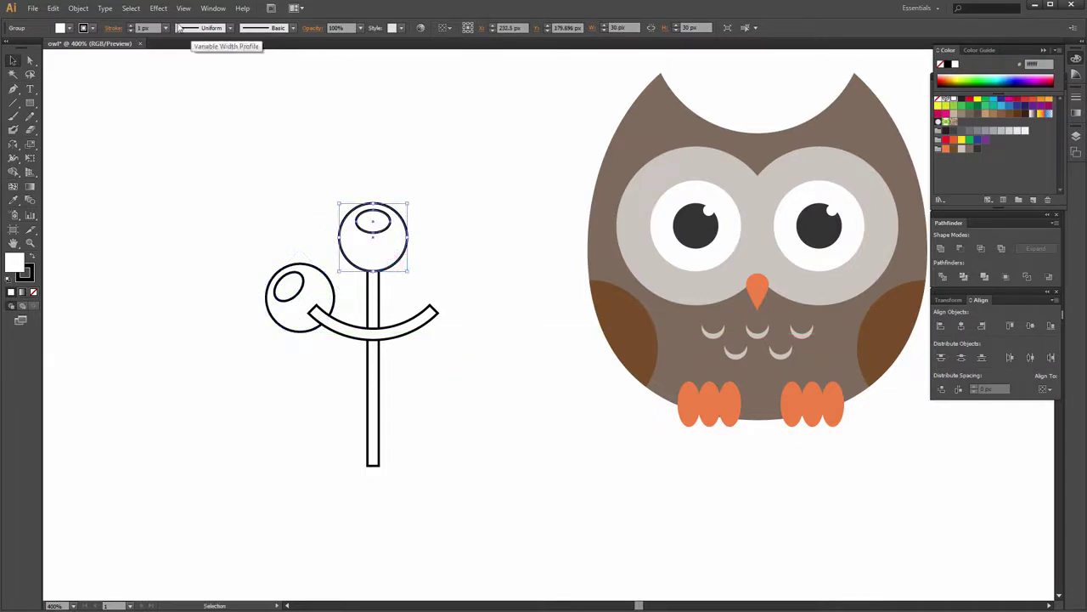
click(76, 8)
mouse_move(99, 21)
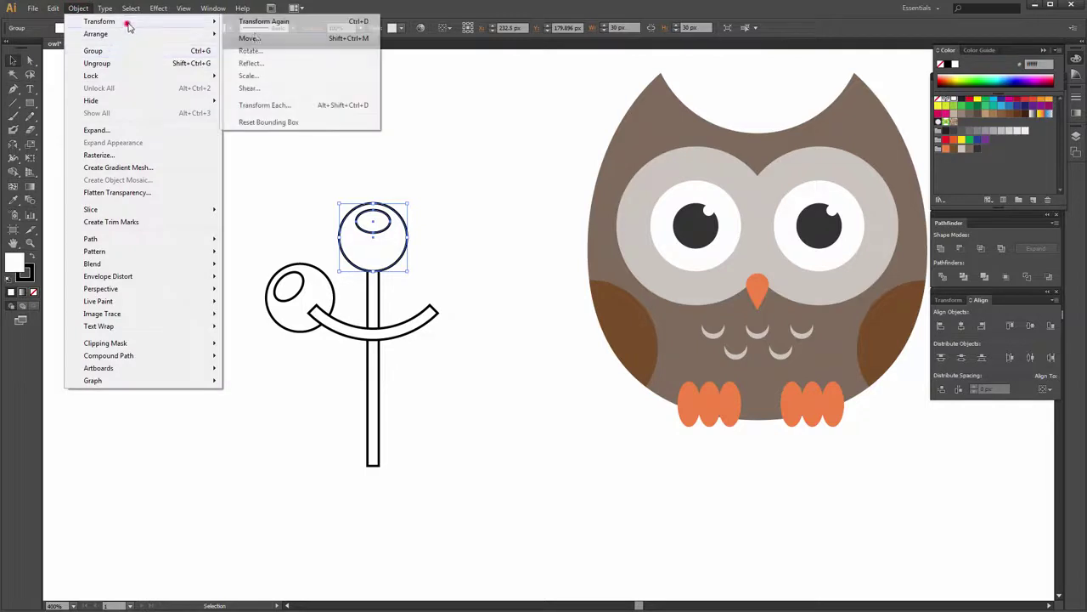
click(252, 50)
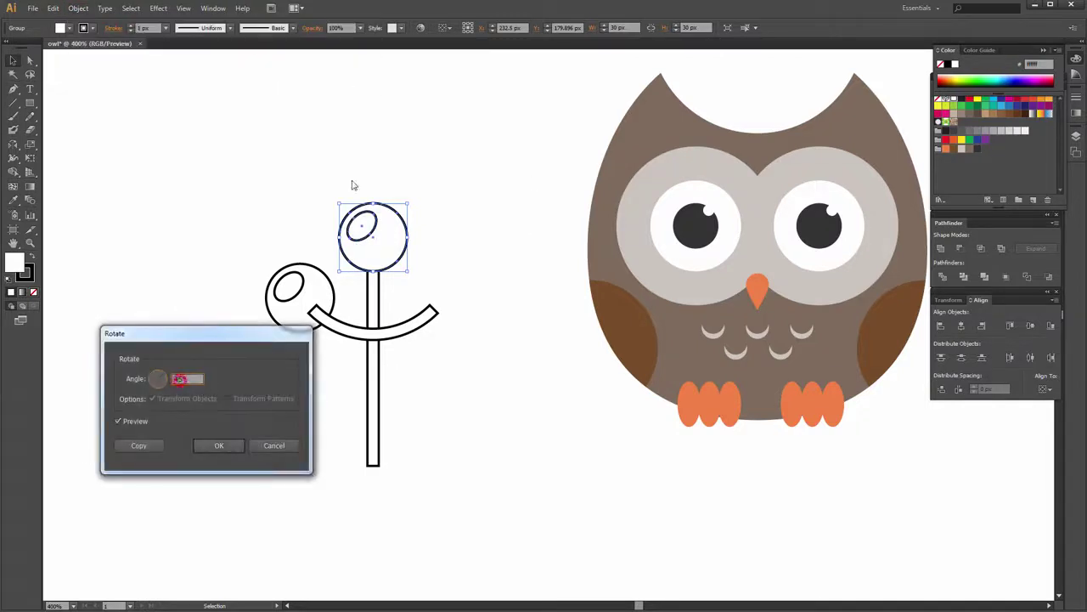
click(139, 445)
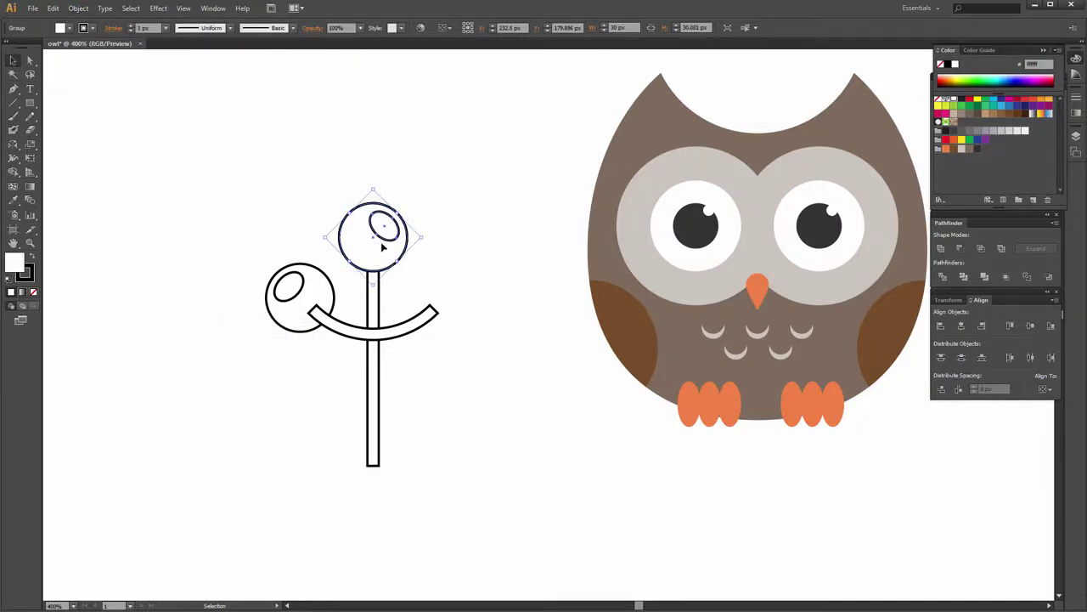
drag(385, 230, 459, 287)
click(510, 257)
click(456, 279)
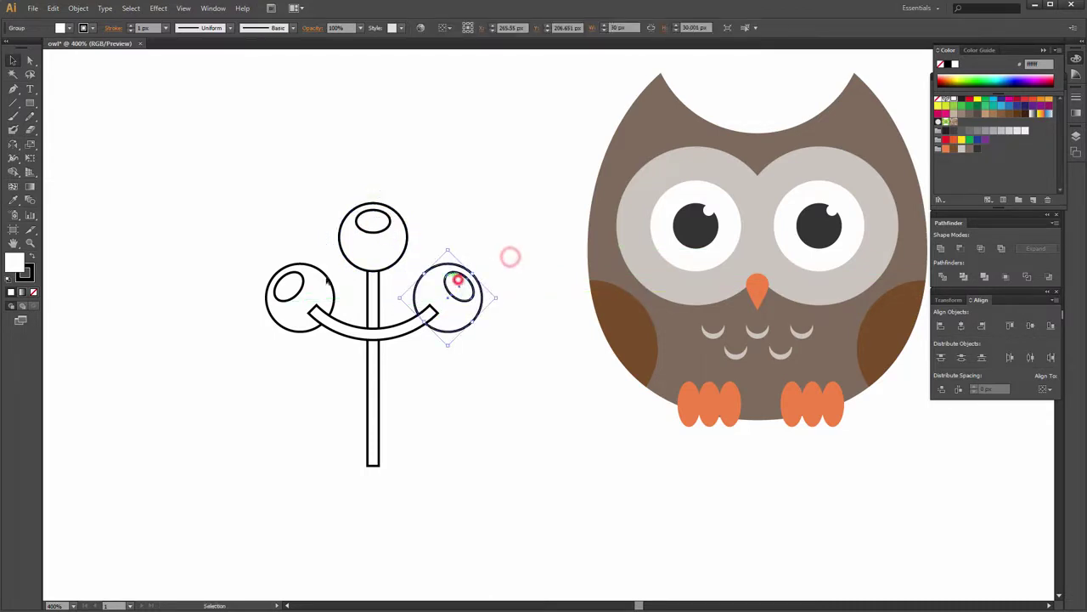
shift+click(293, 273)
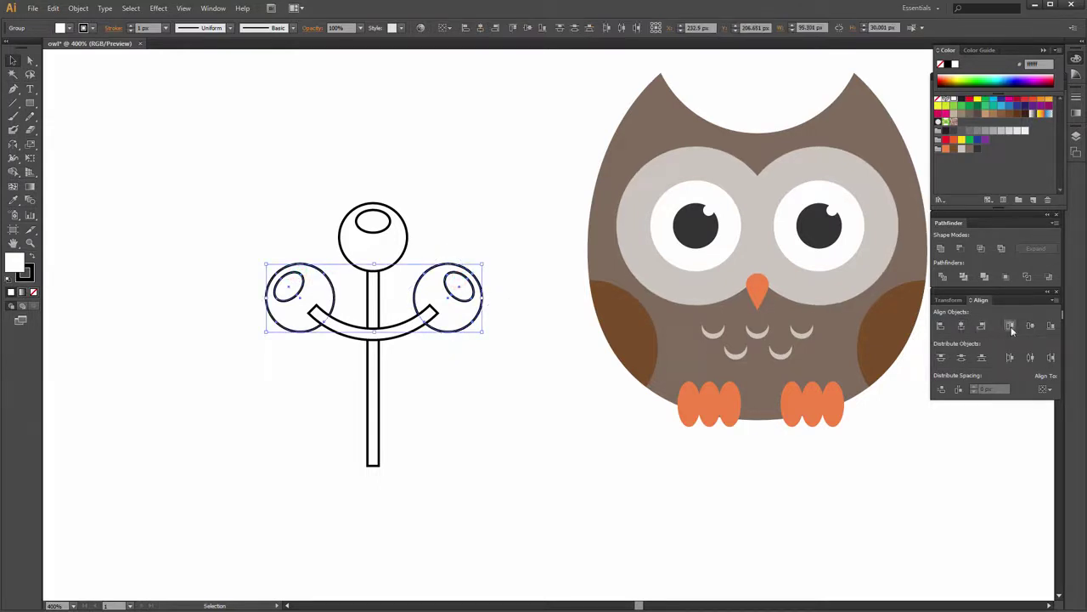
Bring the left and right side berries in front of the arm.
click(540, 427)
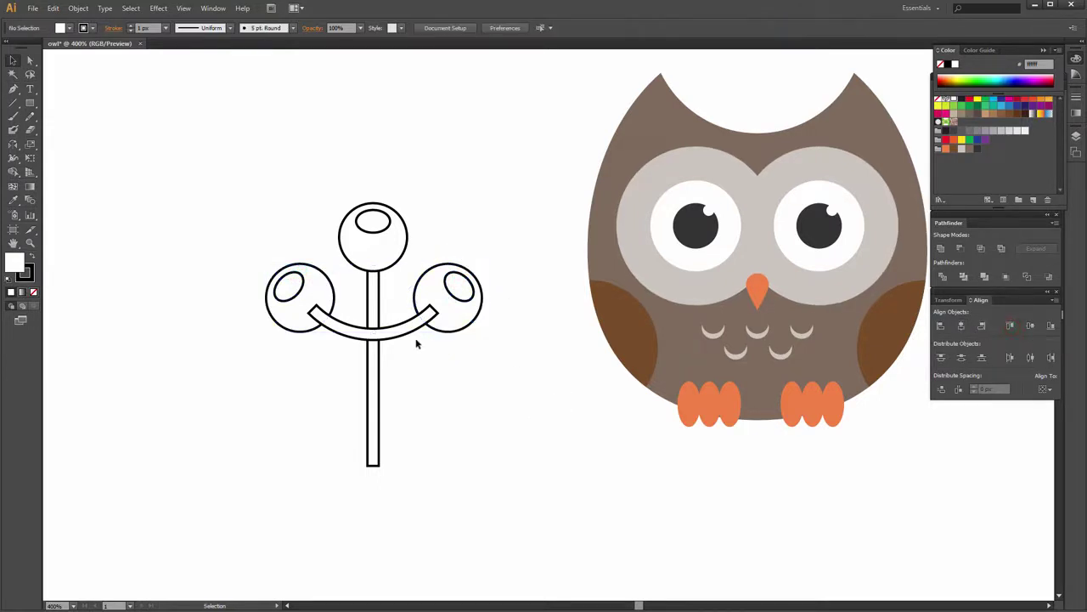
click(459, 310)
shift+click(299, 285)
right_click(301, 287)
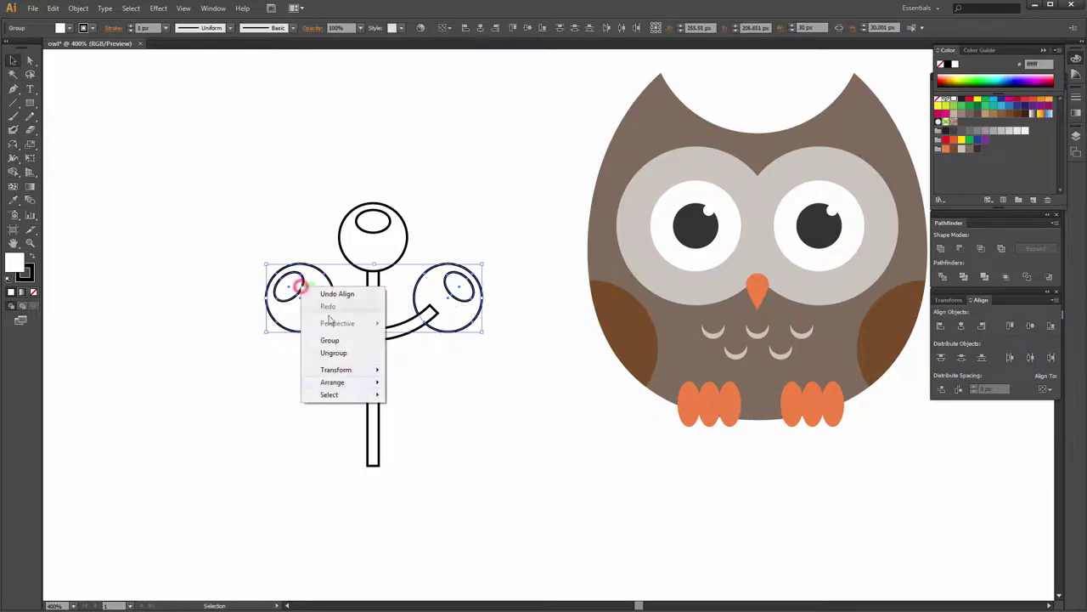
click(429, 383)
click(489, 348)
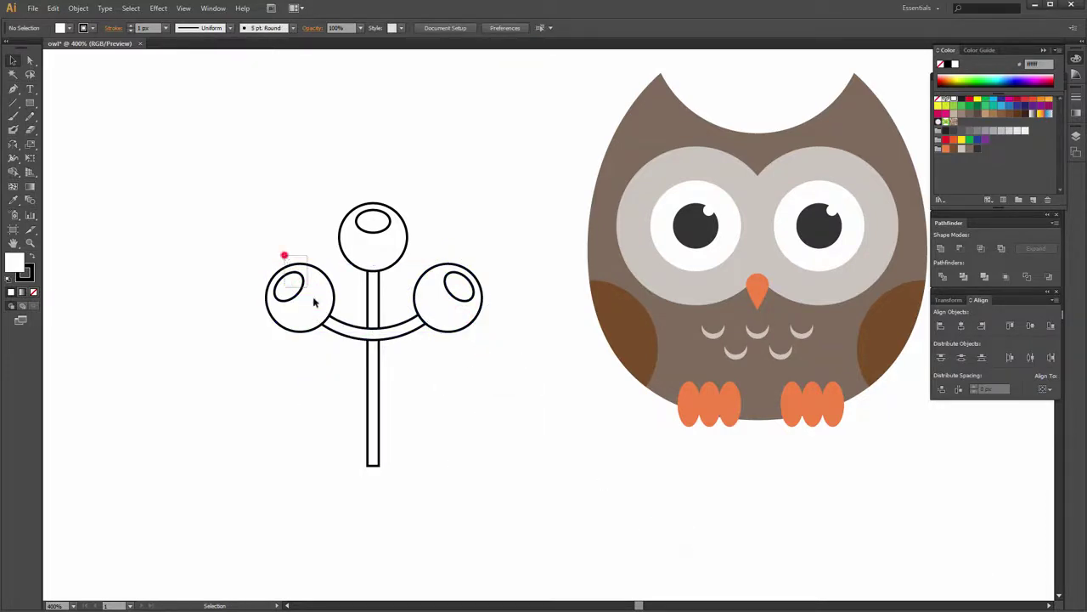
Duplicate the arm with its berries lower on the stem, then delete the lower-left berry.
drag(283, 254, 333, 349)
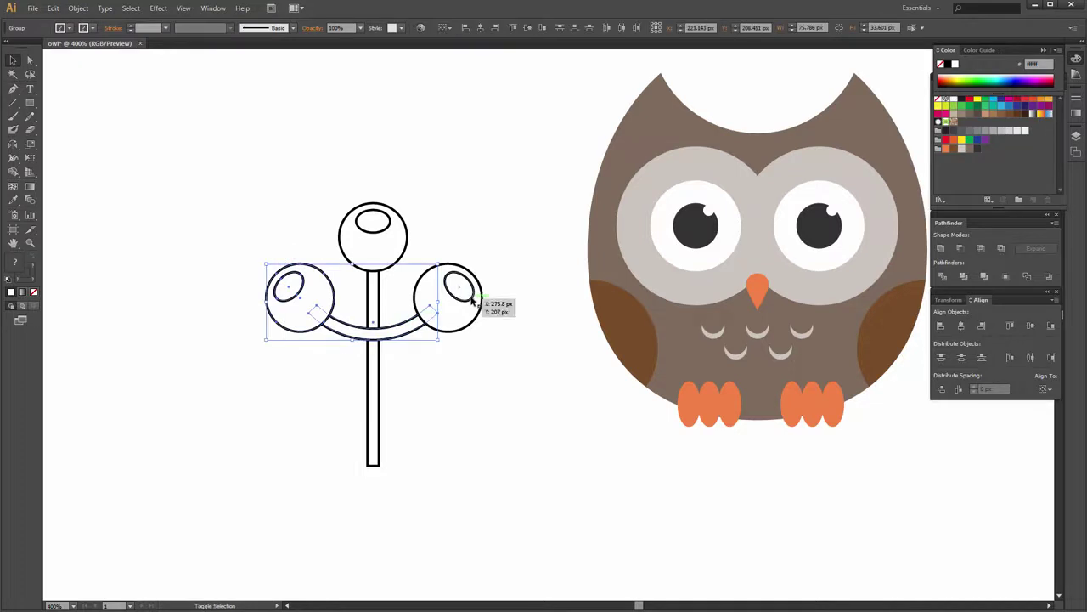
shift+click(470, 297)
drag(405, 323, 405, 401)
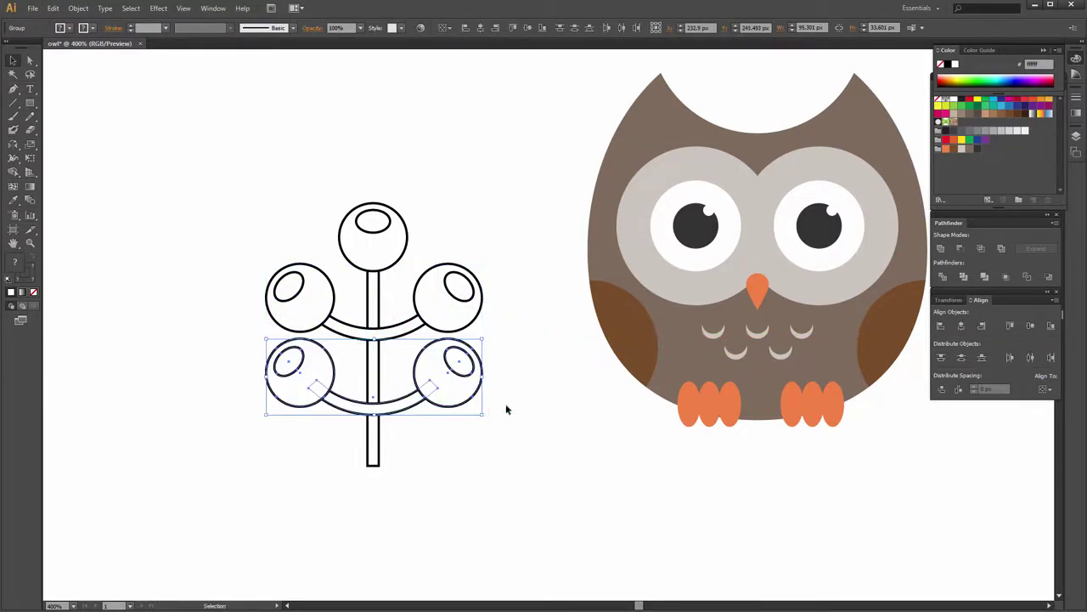
click(538, 401)
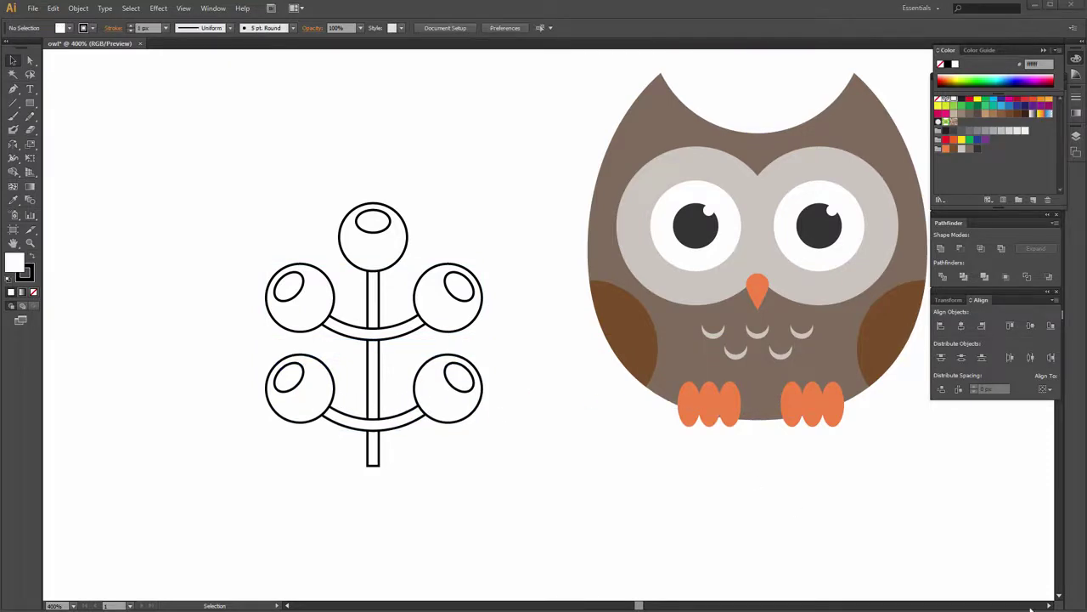
key(slash)
drag(286, 404, 527, 394)
click(559, 402)
key(Delete)
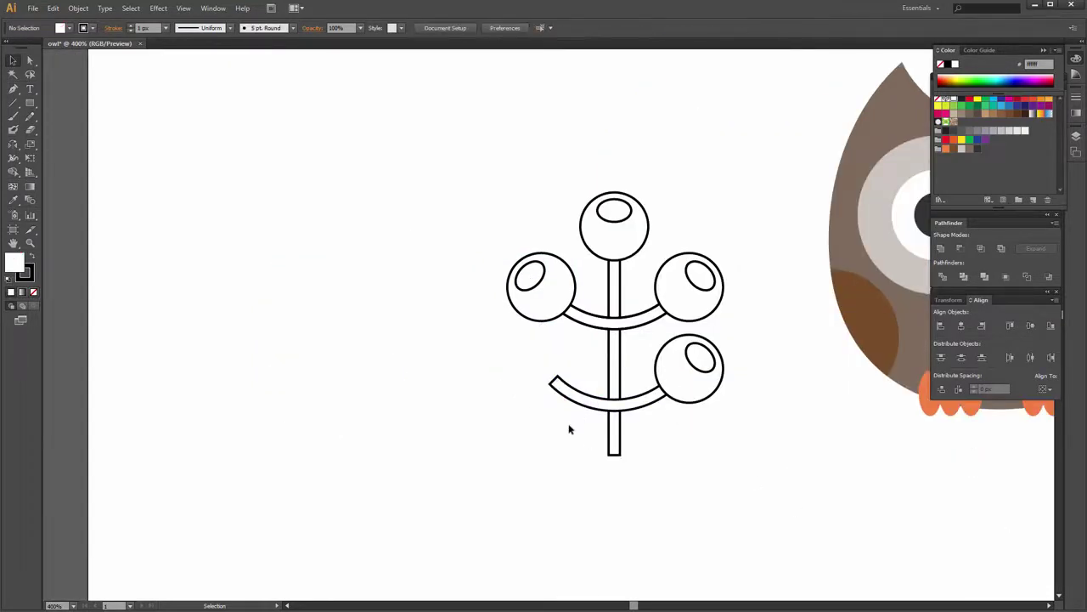
Erase the left part of the lower arc with the Shape Builder.
alt+scroll(633, 408, up, 1)
click(595, 364)
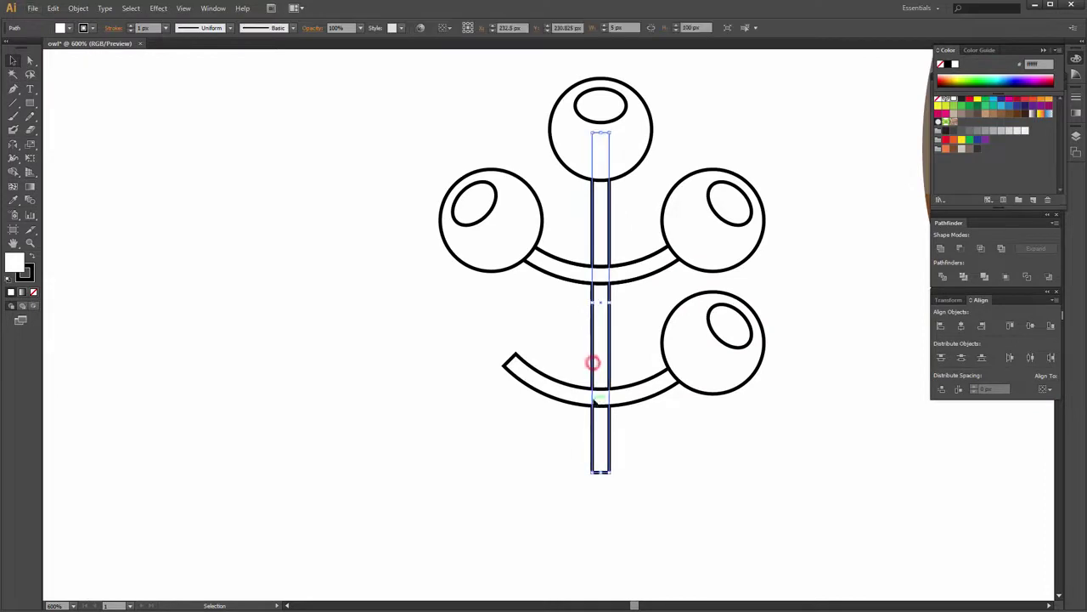
shift+click(539, 374)
key(shift+m)
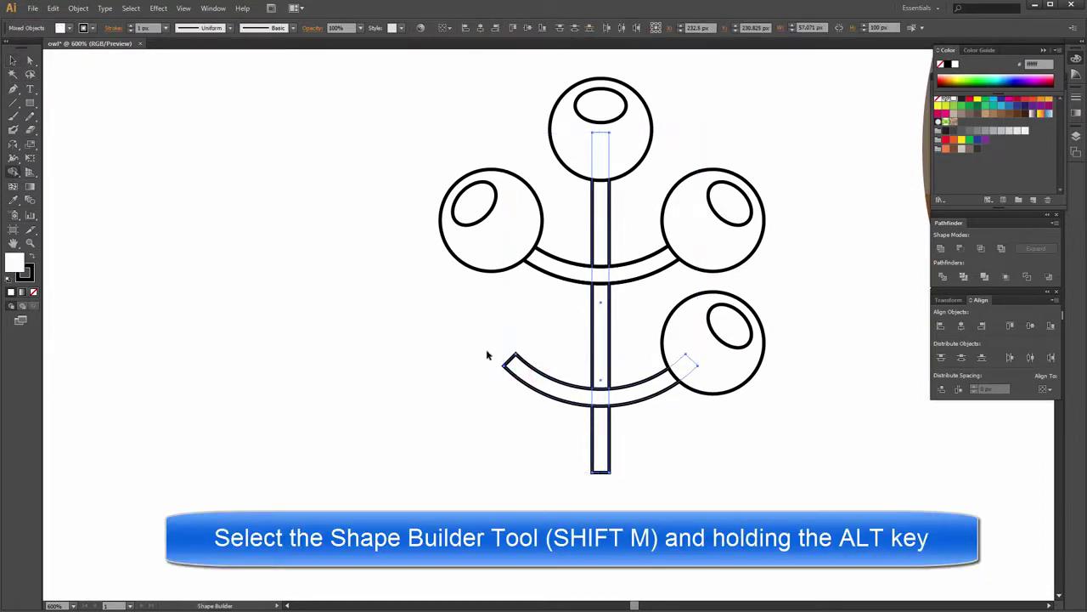
alt+click(548, 380)
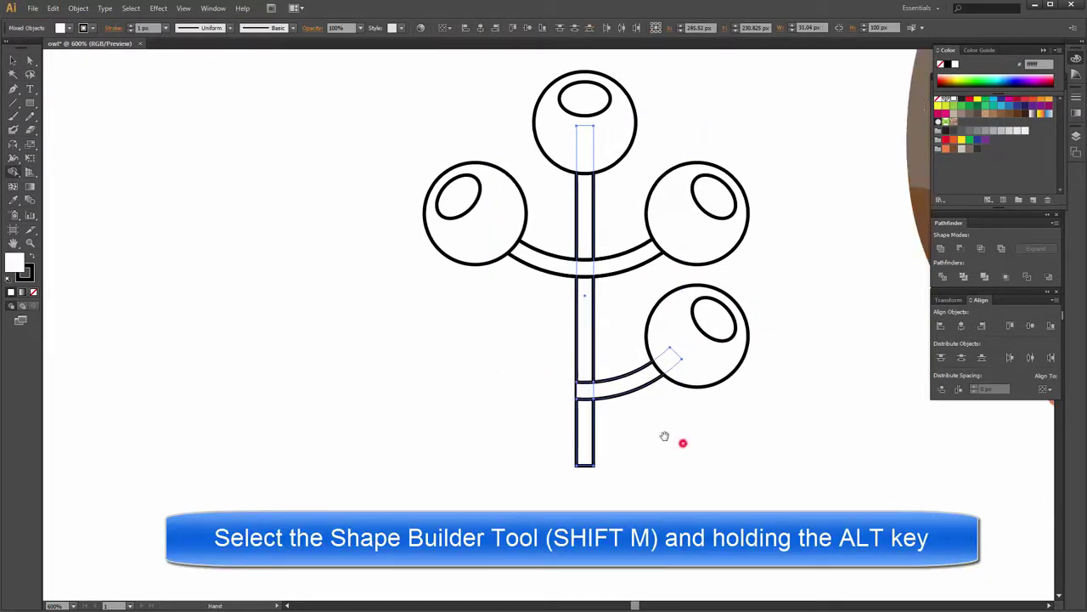
Unite the stem and both arcs into one outline with Pathfinder.
click(13, 60)
click(272, 347)
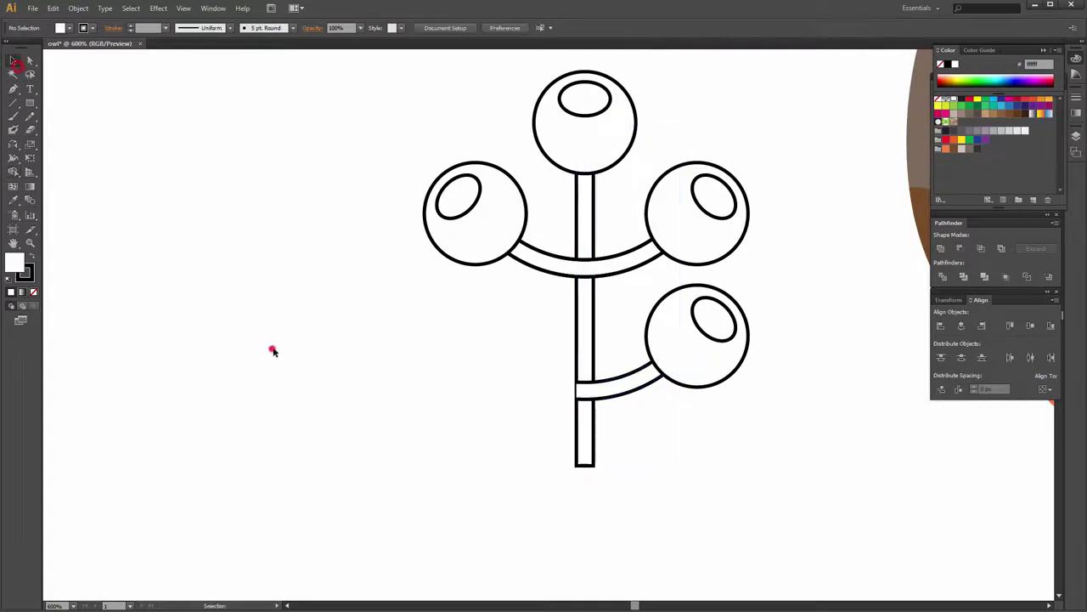
click(621, 274)
shift+click(595, 215)
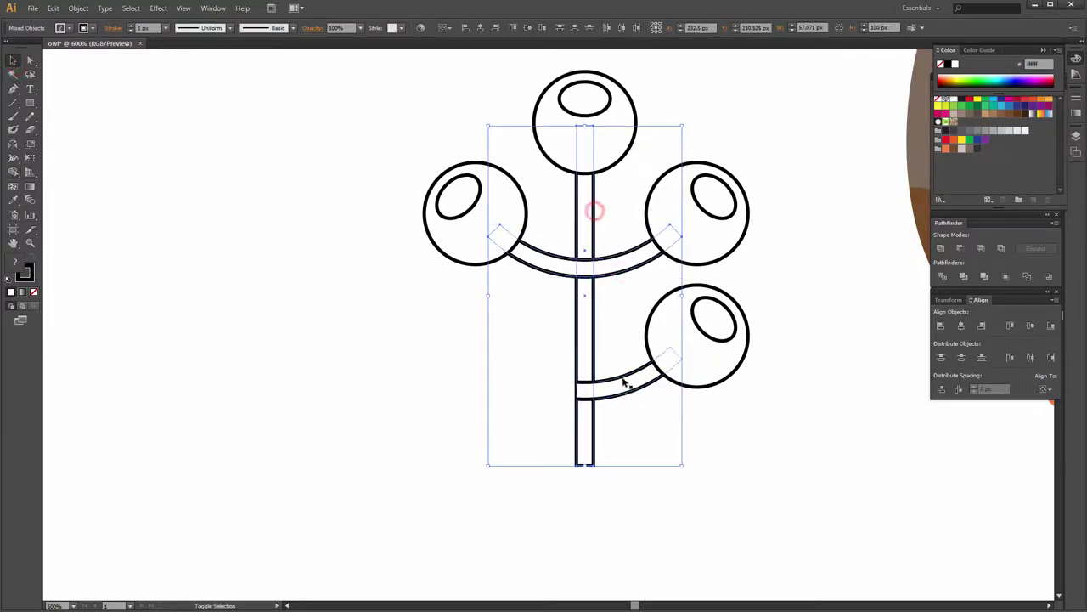
click(747, 417)
click(633, 391)
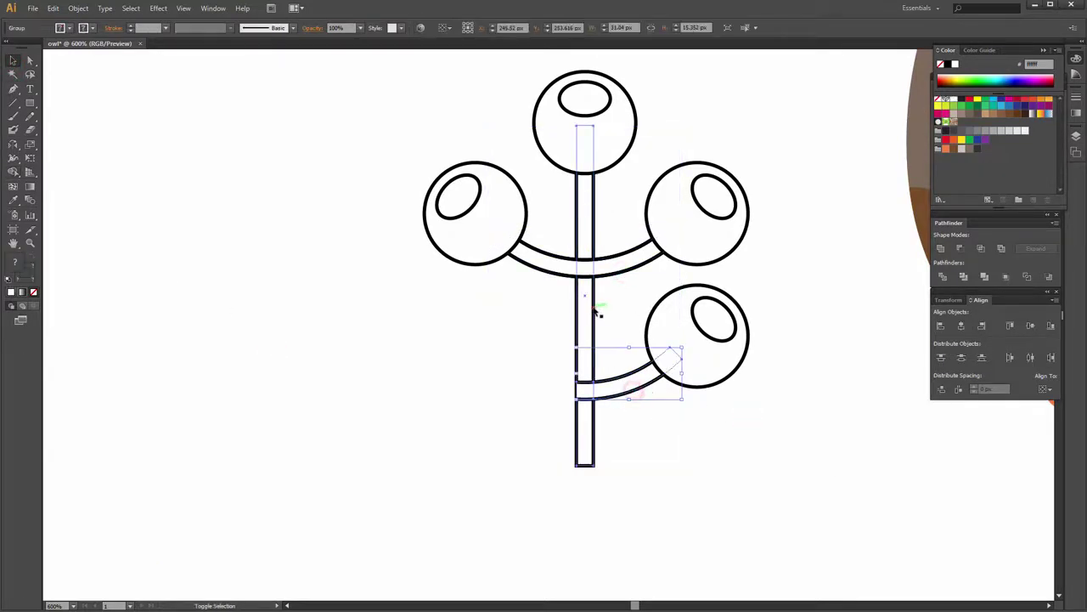
shift+click(593, 308)
shift+click(614, 275)
click(945, 248)
click(854, 298)
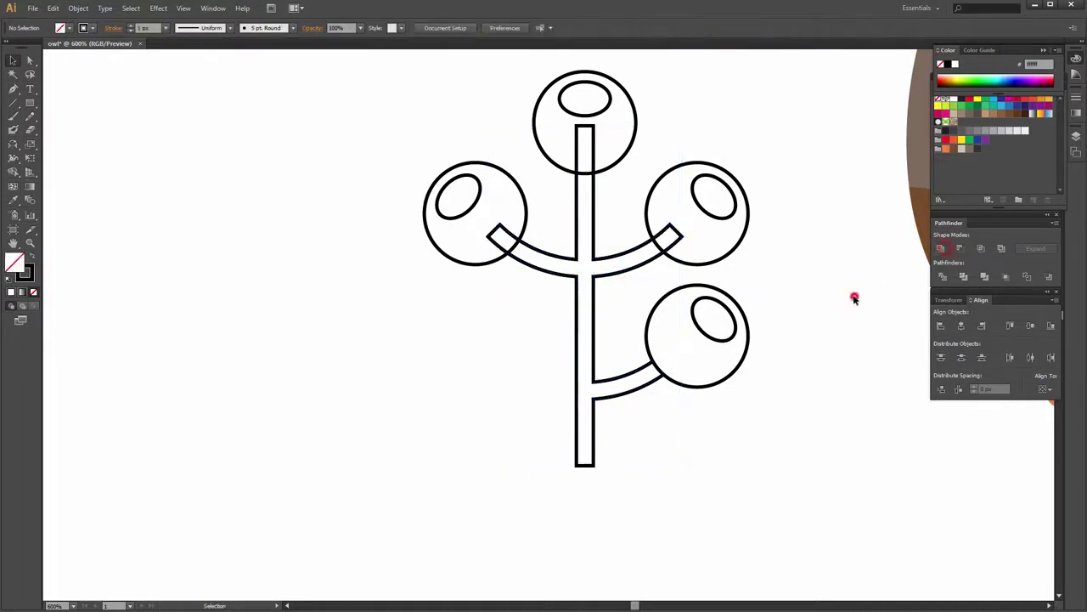
Send the merged branch behind the berries and zoom out to show the owl.
right_click(595, 196)
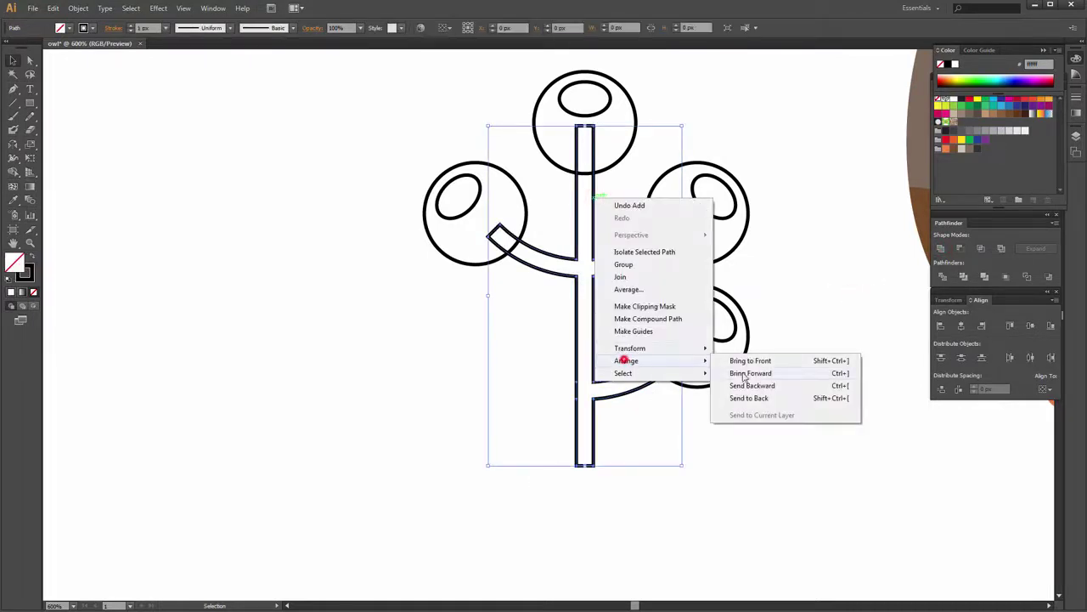
click(748, 397)
click(796, 298)
key(ctrl+minus)
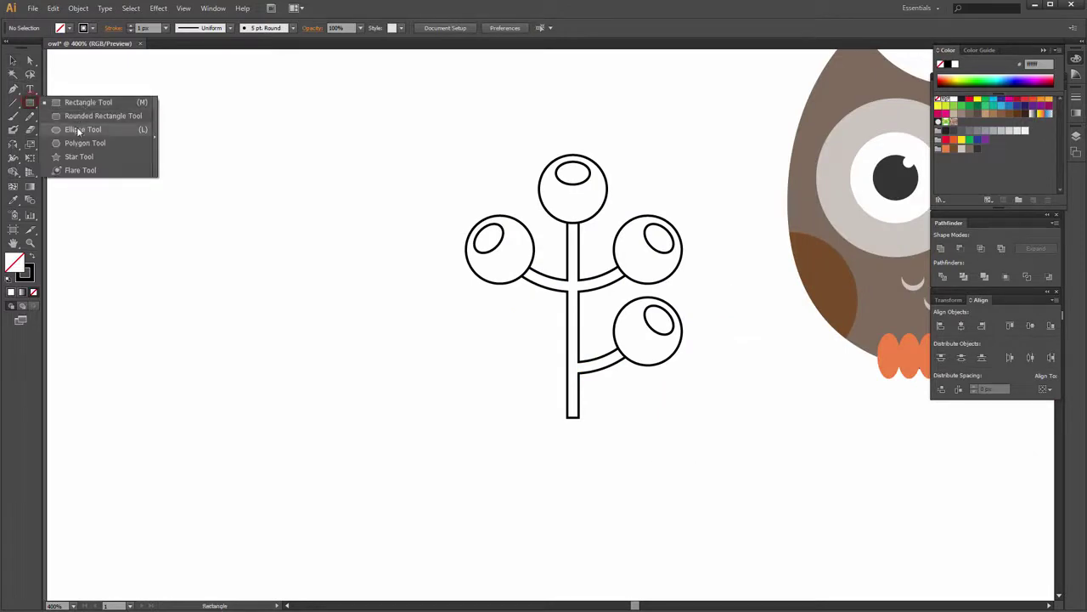
Draw a 50 px circle left of the berry sprig and place an overlapping copy to its right.
drag(29, 102, 95, 130)
click(229, 238)
key(Return)
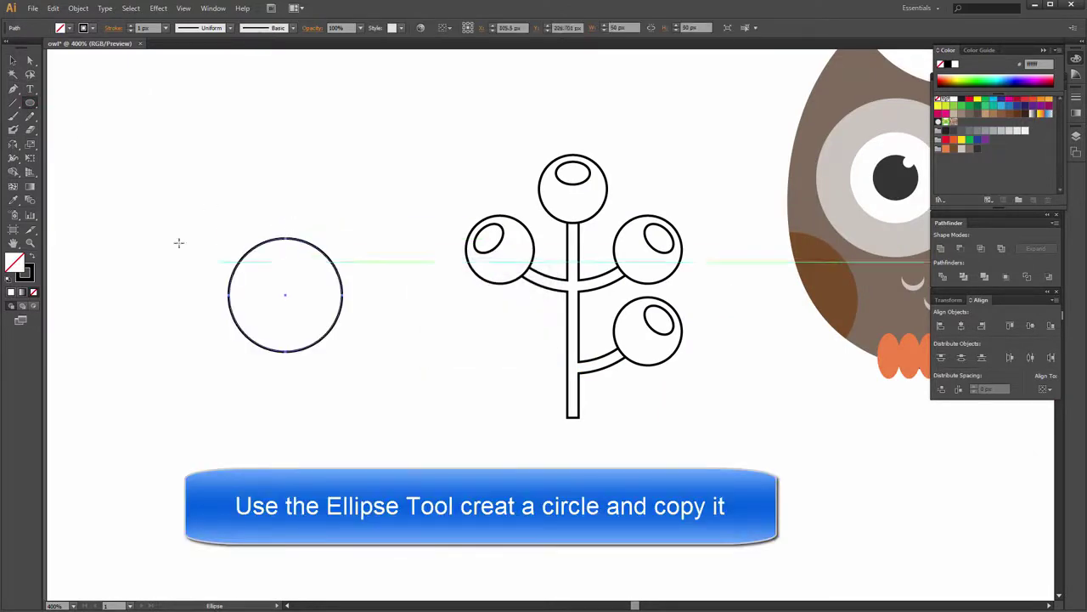
click(13, 60)
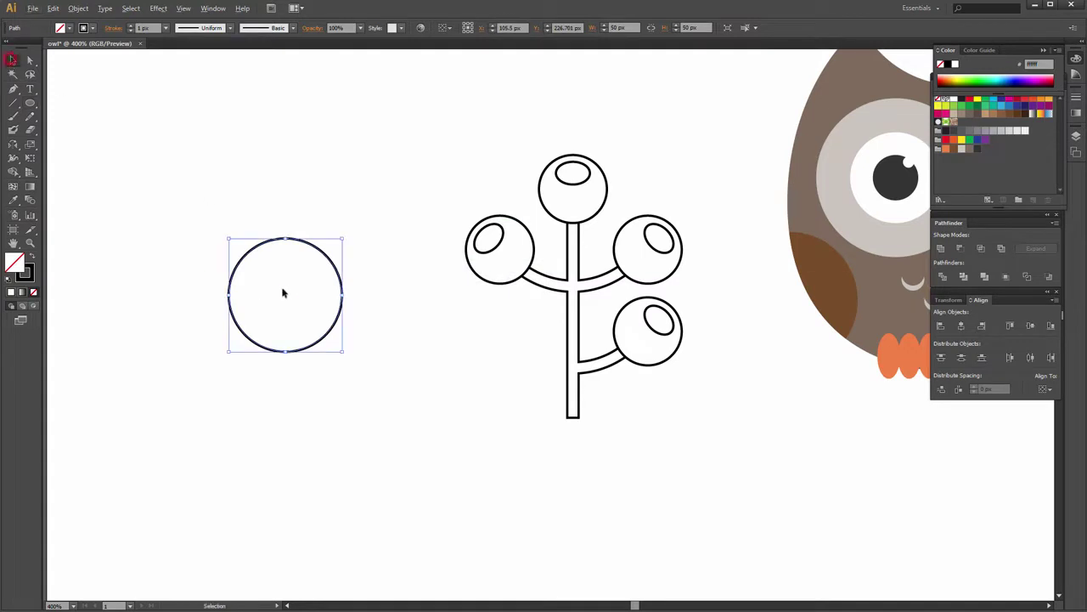
mouse_move(285, 295)
mouse_down()
mouse_move(336, 301)
mouse_move(323, 299)
mouse_up()
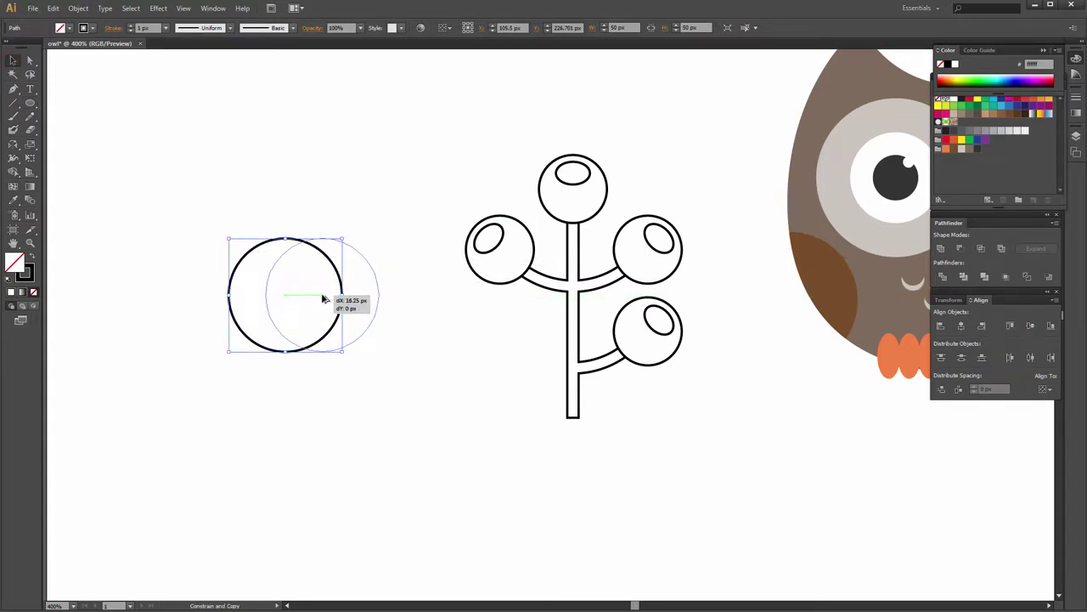
drag(323, 299, 323, 299)
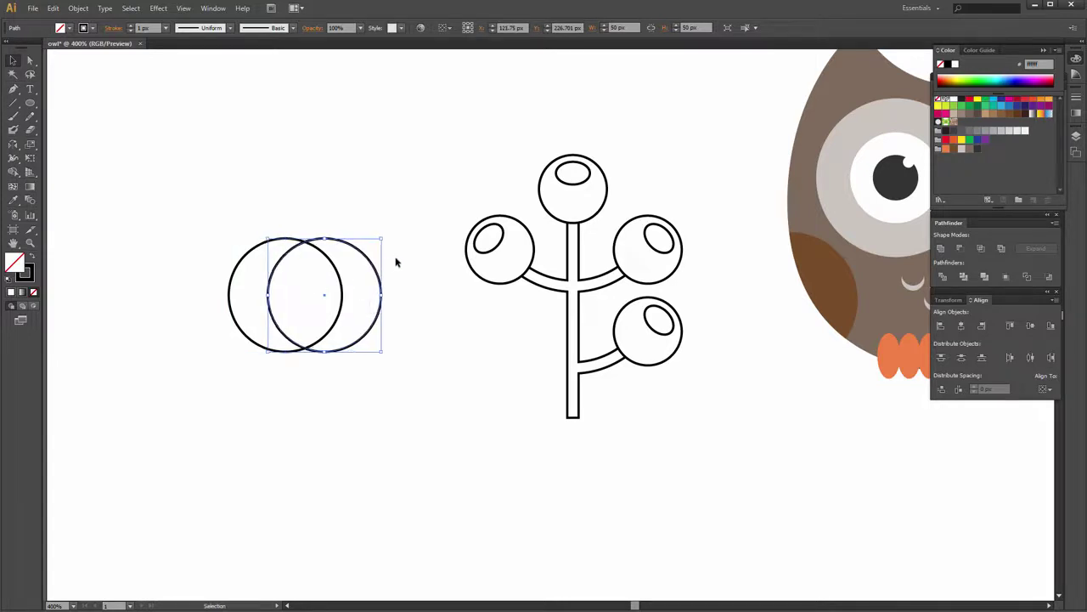
Intersect the two overlapping circles into a pointed lens-shaped leaf.
click(395, 256)
drag(238, 178, 368, 332)
click(986, 250)
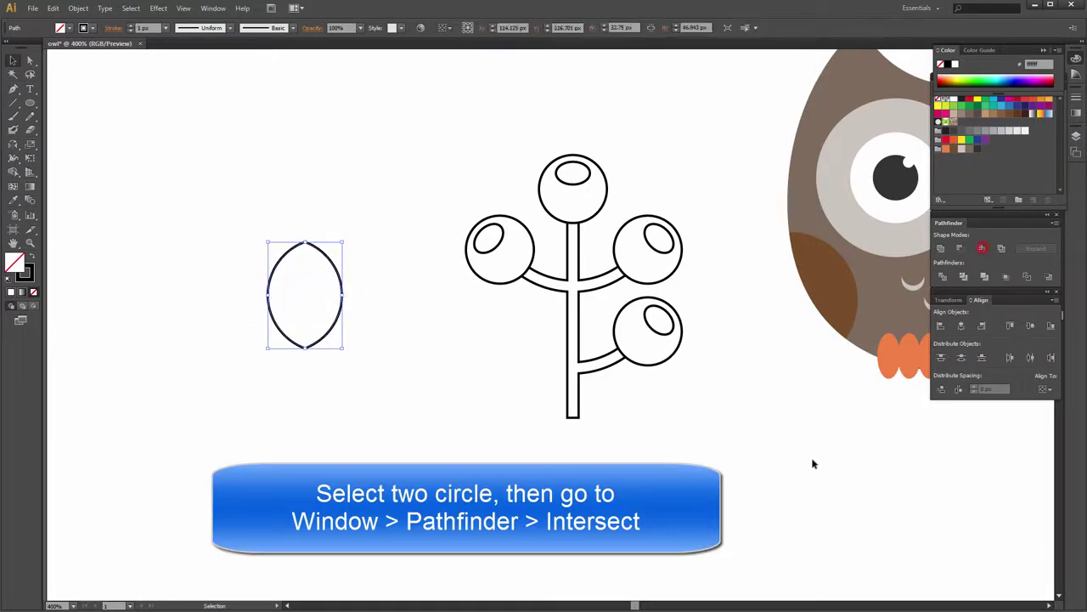
click(811, 459)
click(308, 245)
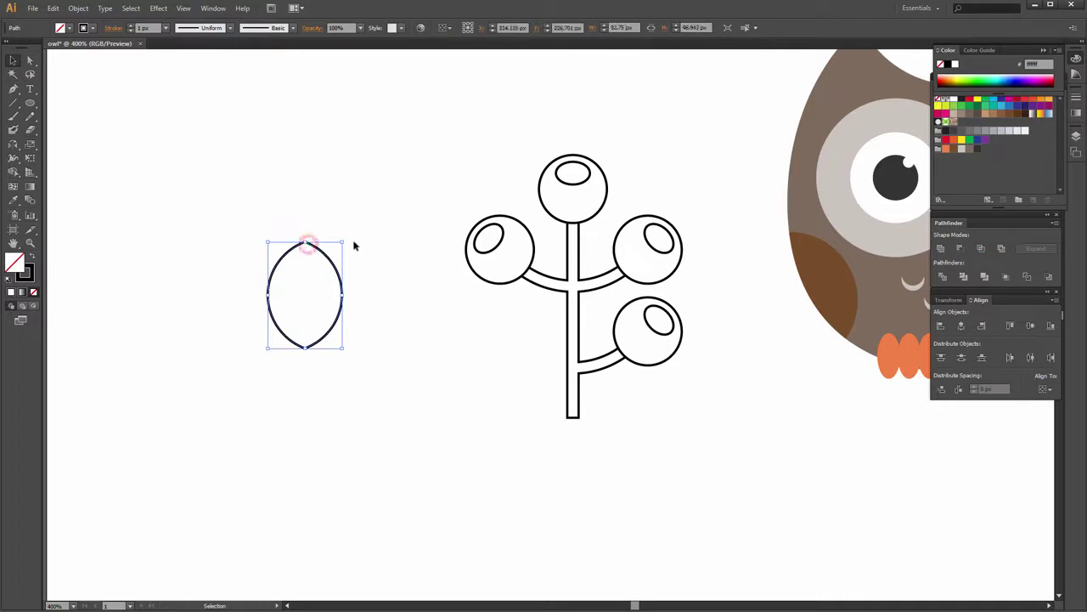
Rotate the leaf about 40° against the stem's lower left and zoom out to 300%.
click(348, 235)
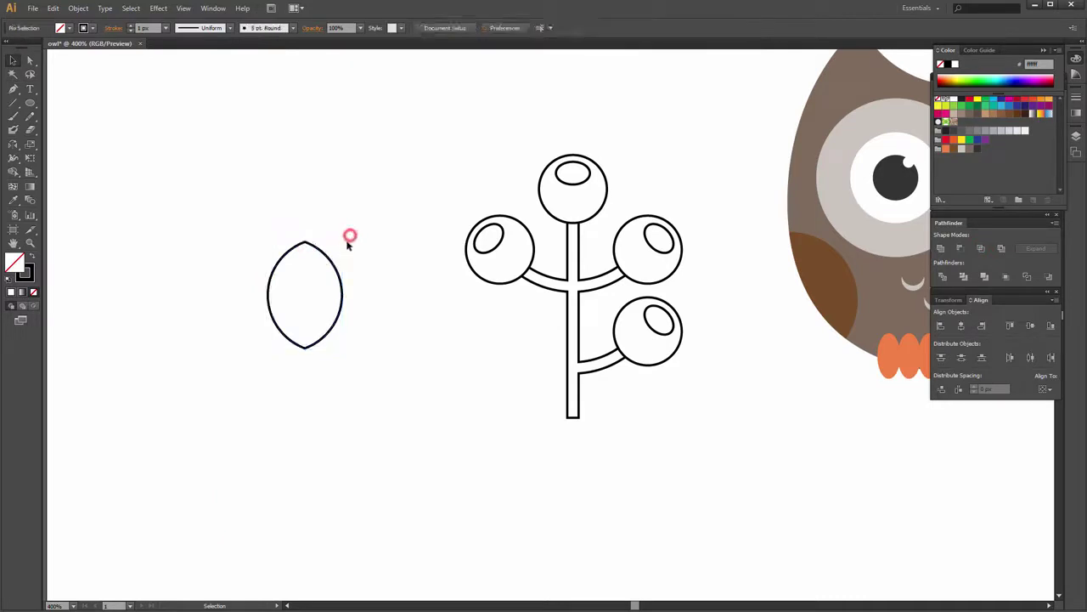
click(327, 258)
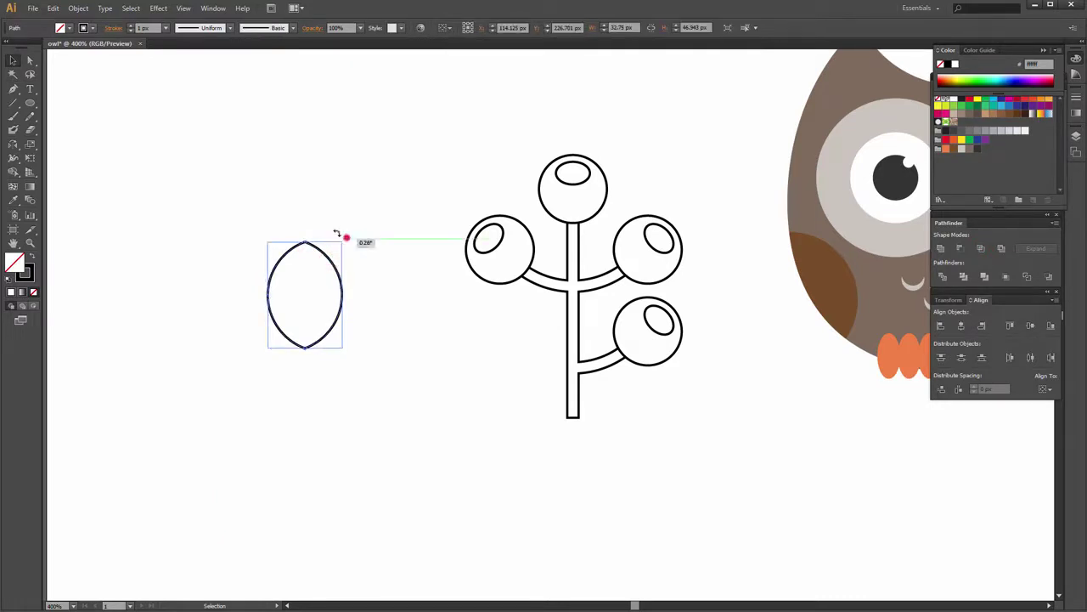
mouse_move(345, 243)
mouse_down()
mouse_move(346, 297)
mouse_move(500, 383)
mouse_move(558, 378)
mouse_up()
click(788, 498)
key(ctrl+minus)
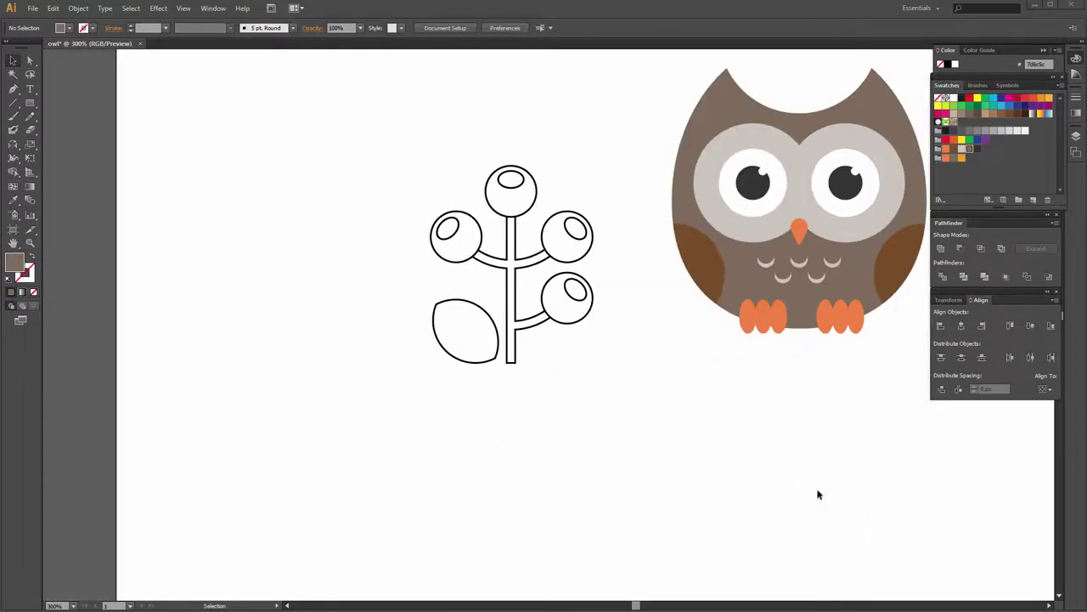
click(498, 324)
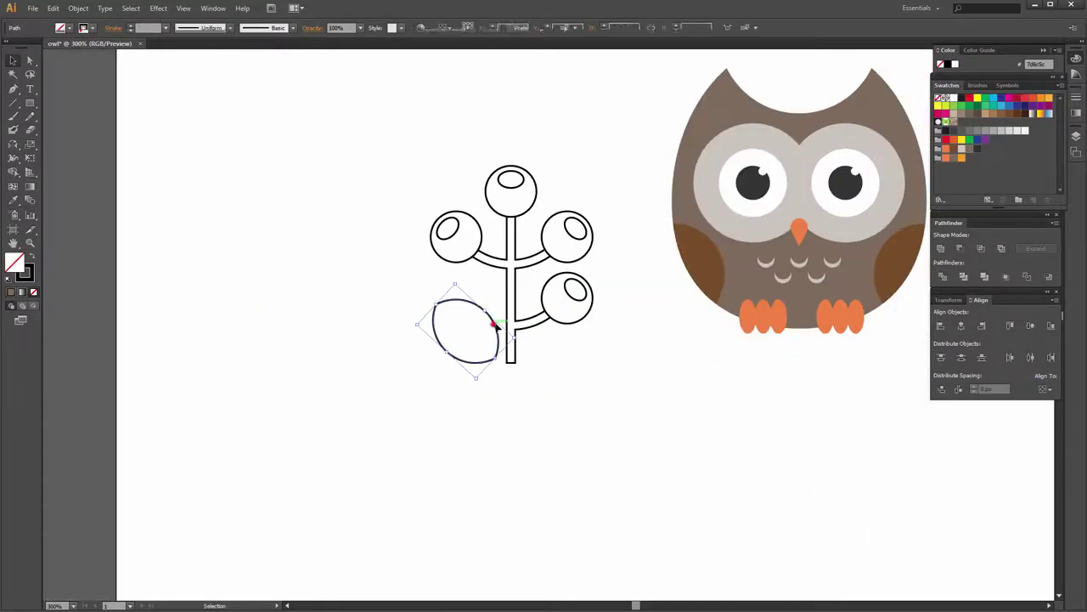
Fill the sprig's leaf with a bright orange.
click(947, 159)
click(685, 399)
click(558, 321)
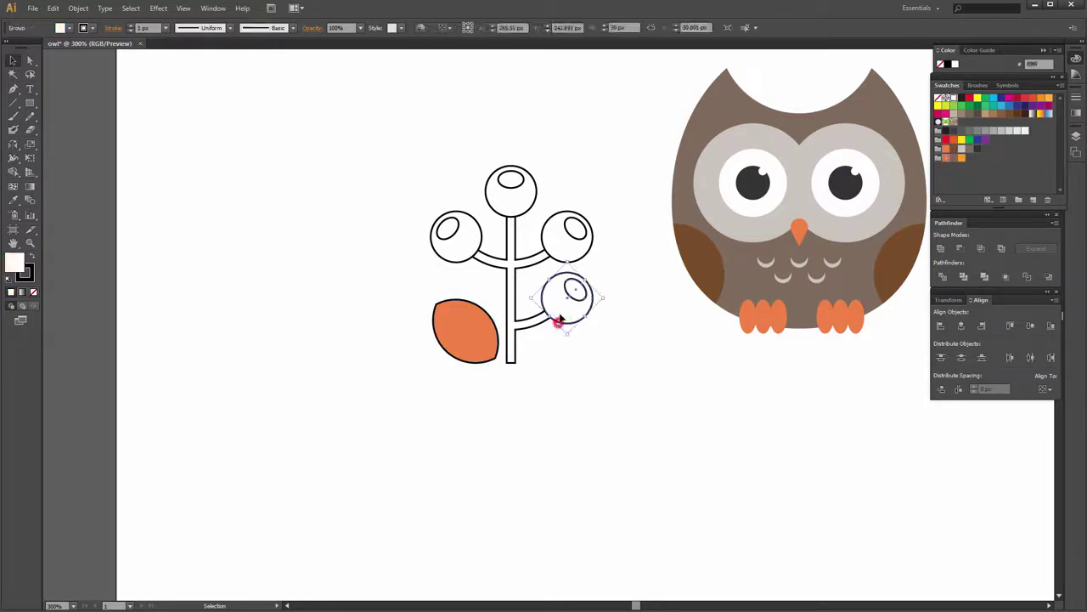
click(486, 344)
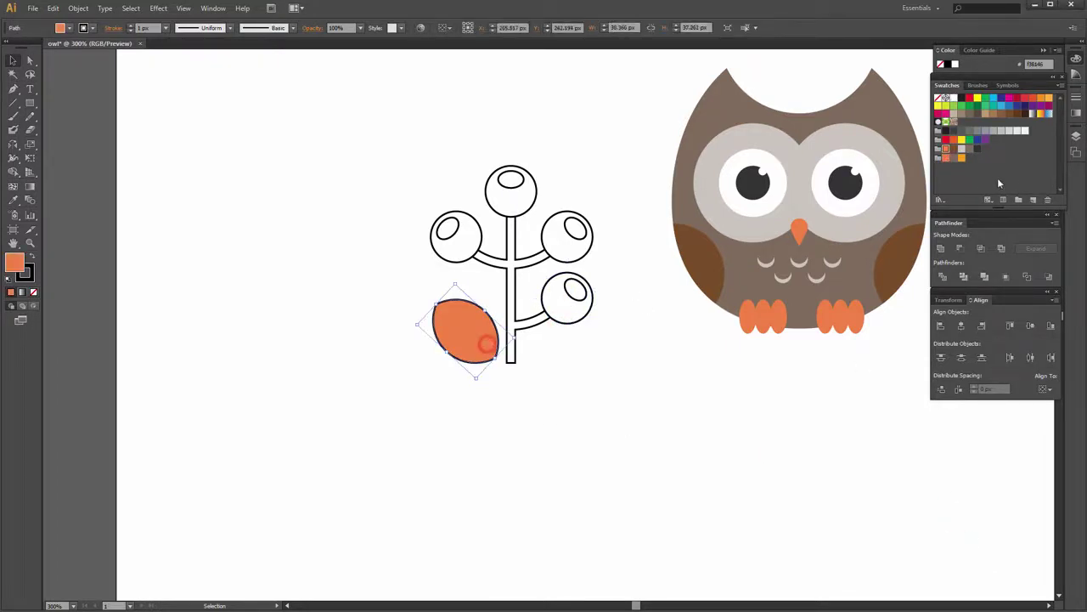
click(961, 159)
click(693, 340)
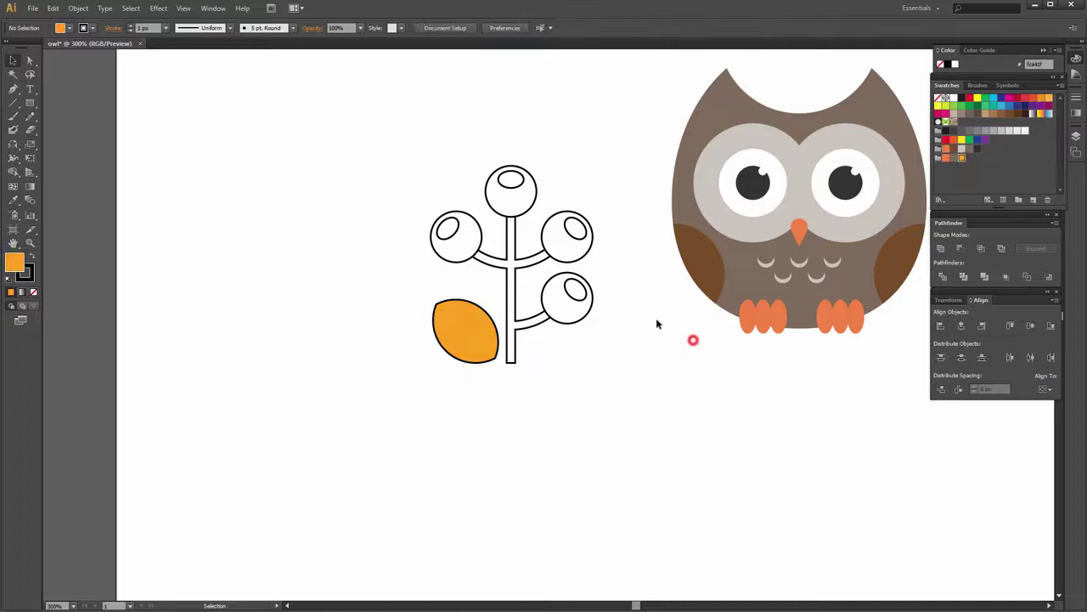
Fill the lower-right, upper-right and upper-left berries with orange.
click(584, 316)
shift+click(591, 244)
shift+click(485, 235)
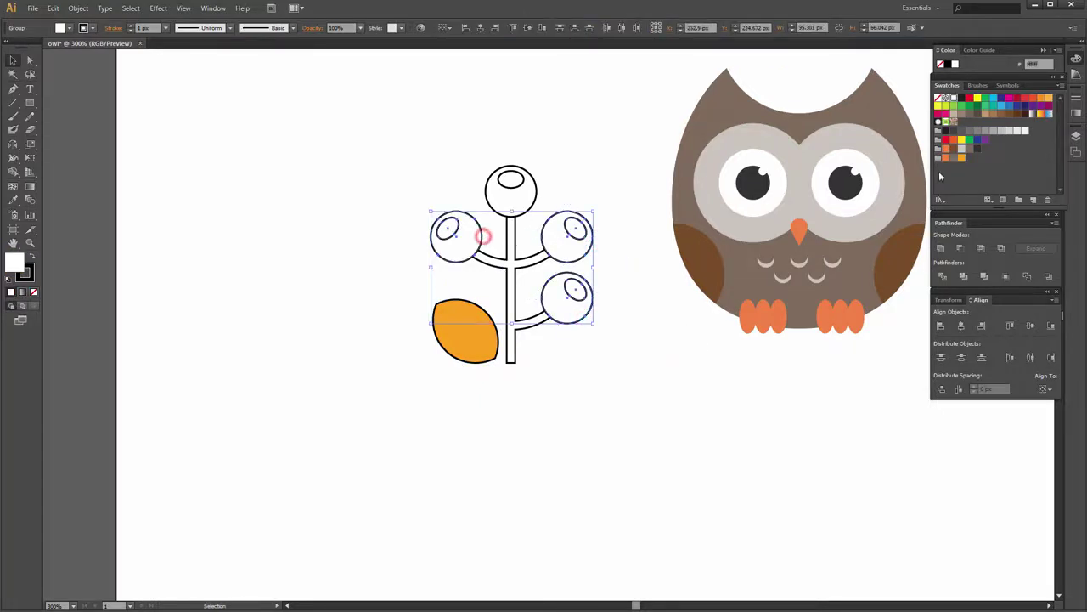
click(945, 159)
click(667, 412)
Ungroup each of the three berries.
click(586, 236)
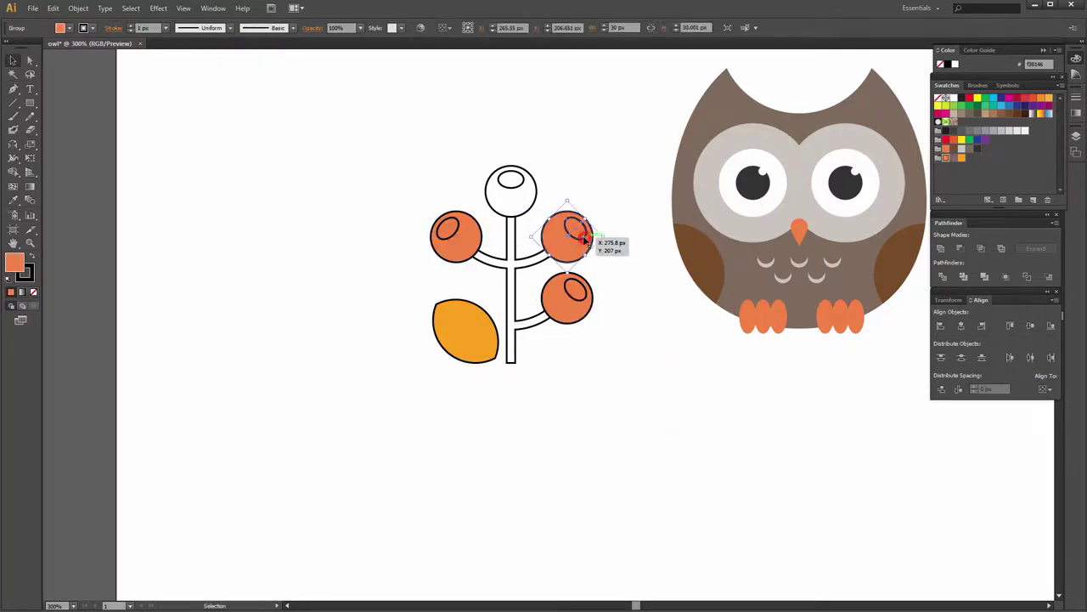
right_click(584, 238)
click(616, 304)
right_click(586, 314)
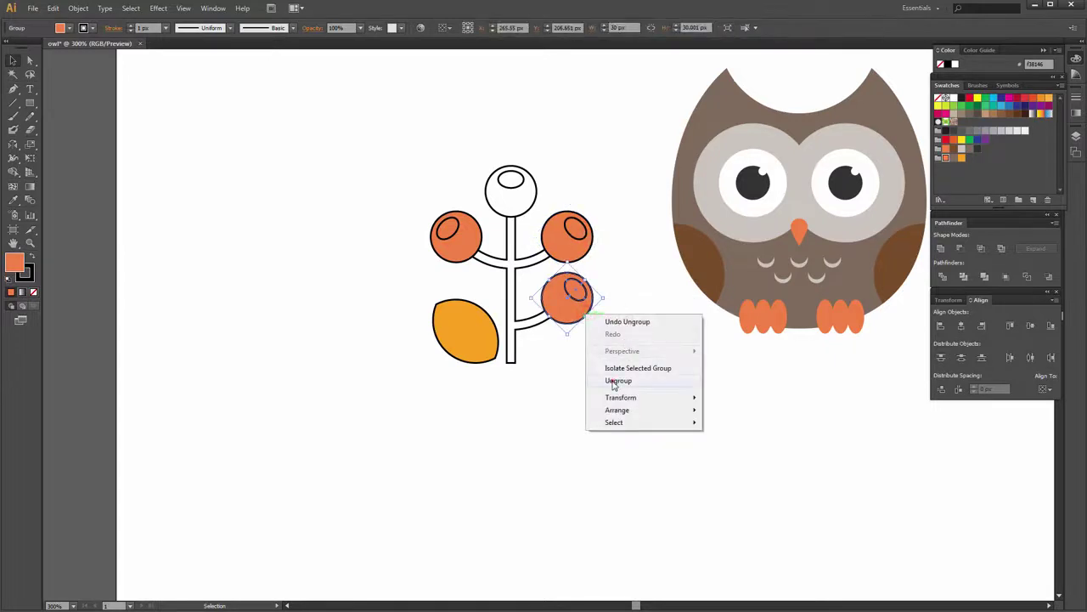
click(617, 381)
right_click(488, 243)
click(499, 312)
click(602, 175)
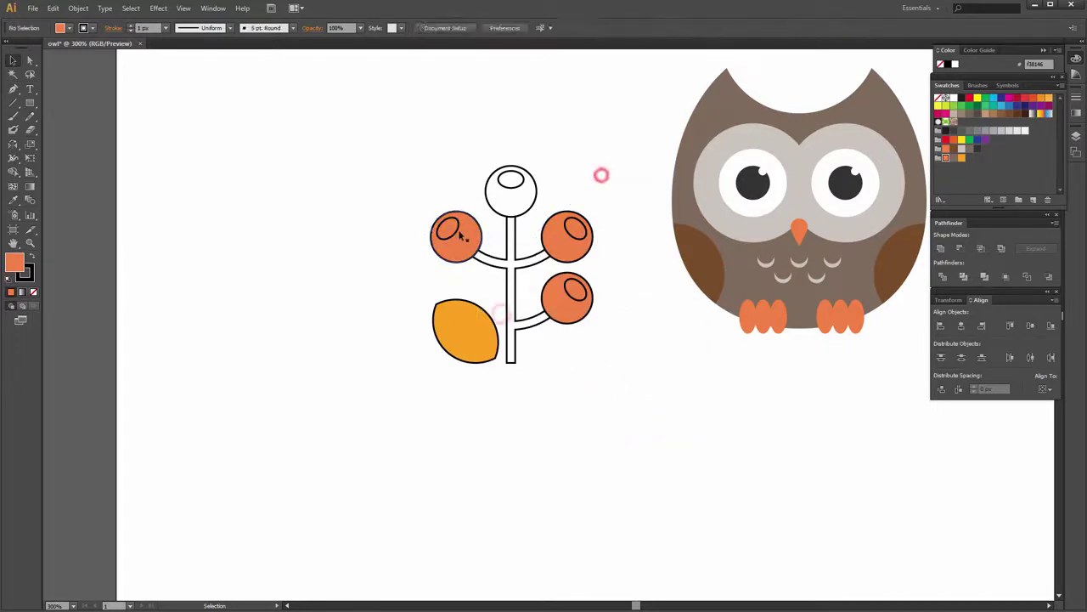
Fill the three berries' inner ellipses with brown.
click(459, 237)
shift+click(575, 235)
shift+click(574, 297)
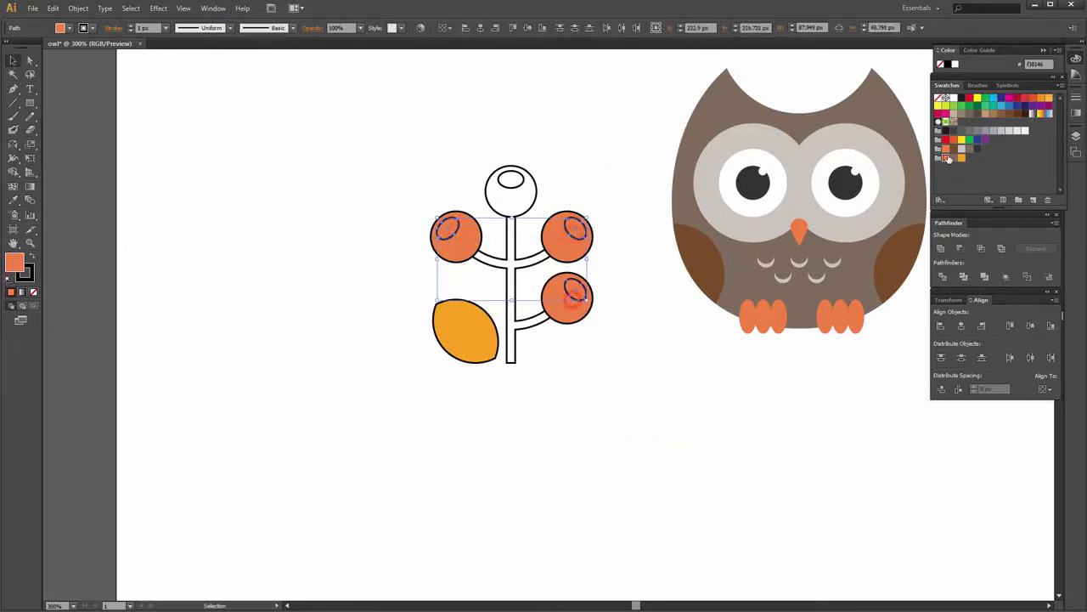
click(952, 159)
Ungroup the top bud and eyedrop orange for its circle and brown for its inner ellipse.
click(626, 167)
right_click(508, 181)
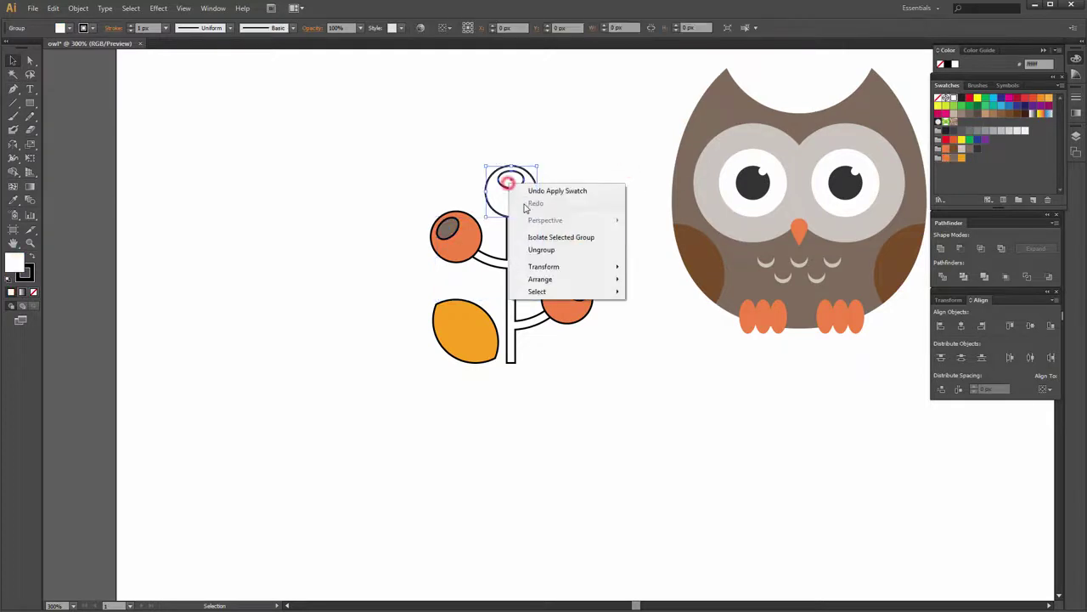
click(583, 139)
click(532, 191)
key(i)
click(550, 228)
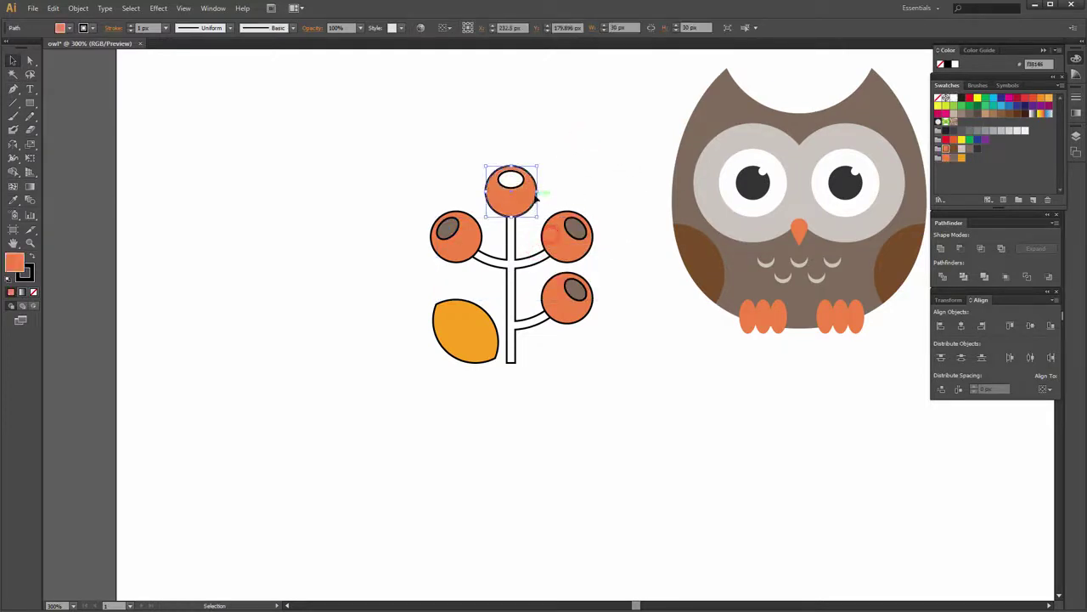
ctrl+click(513, 179)
click(579, 230)
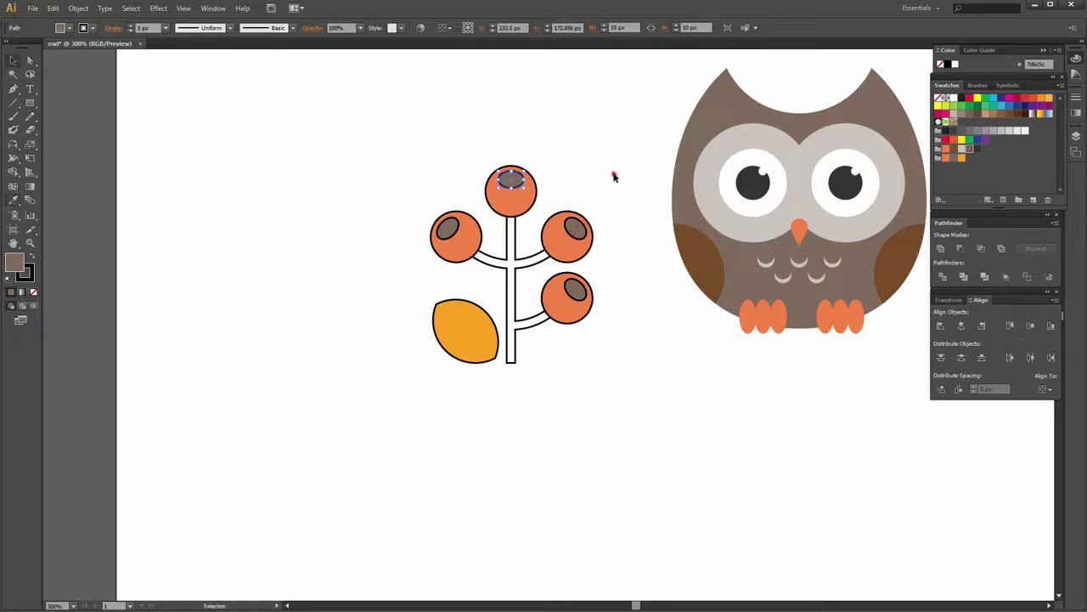
Colour the branch stem the berries' brown and move the leaf up against the stem.
ctrl+click(517, 248)
click(575, 230)
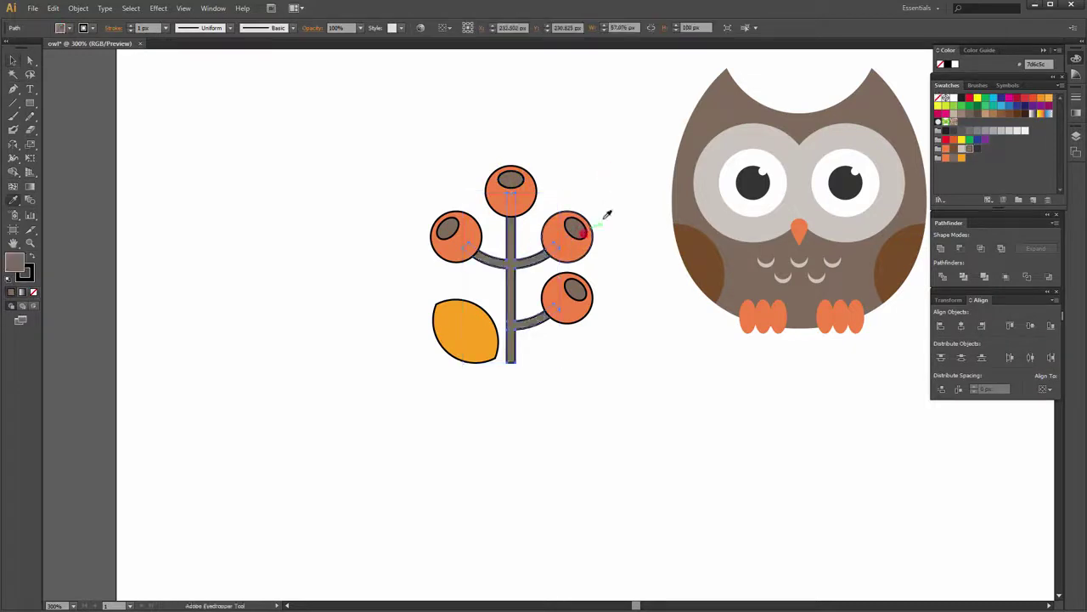
key(v)
click(618, 177)
click(497, 343)
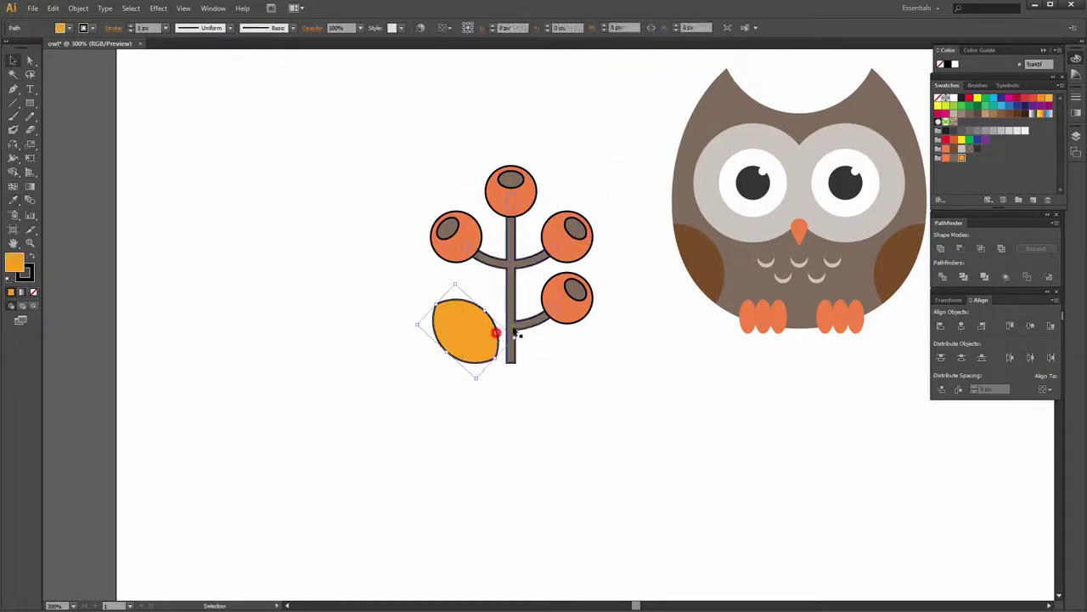
drag(499, 342, 597, 311)
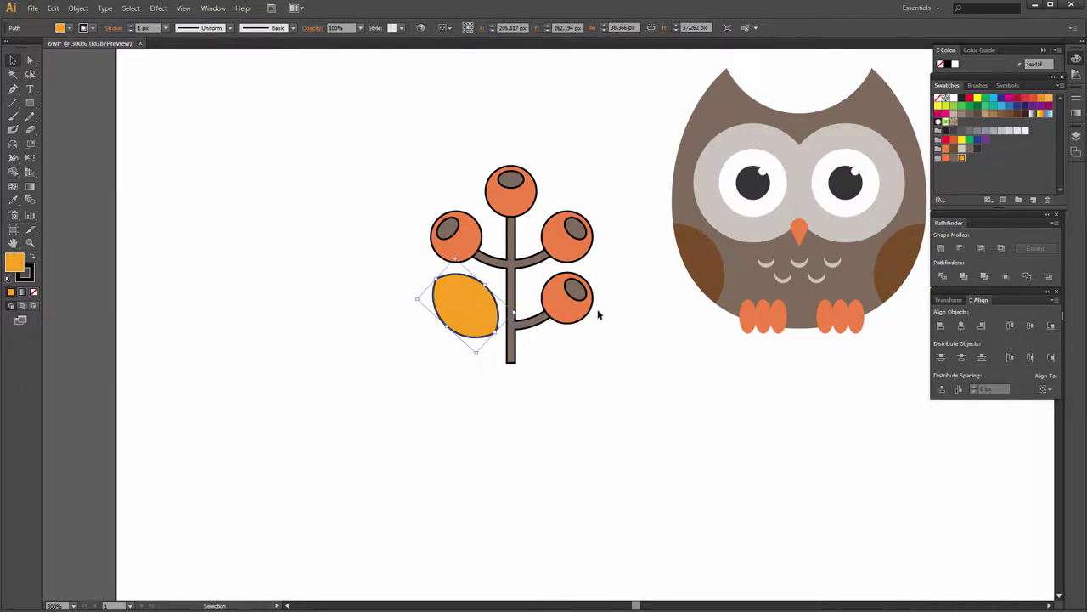
Set the stroke of the whole berry sprig to None.
drag(393, 164, 610, 392)
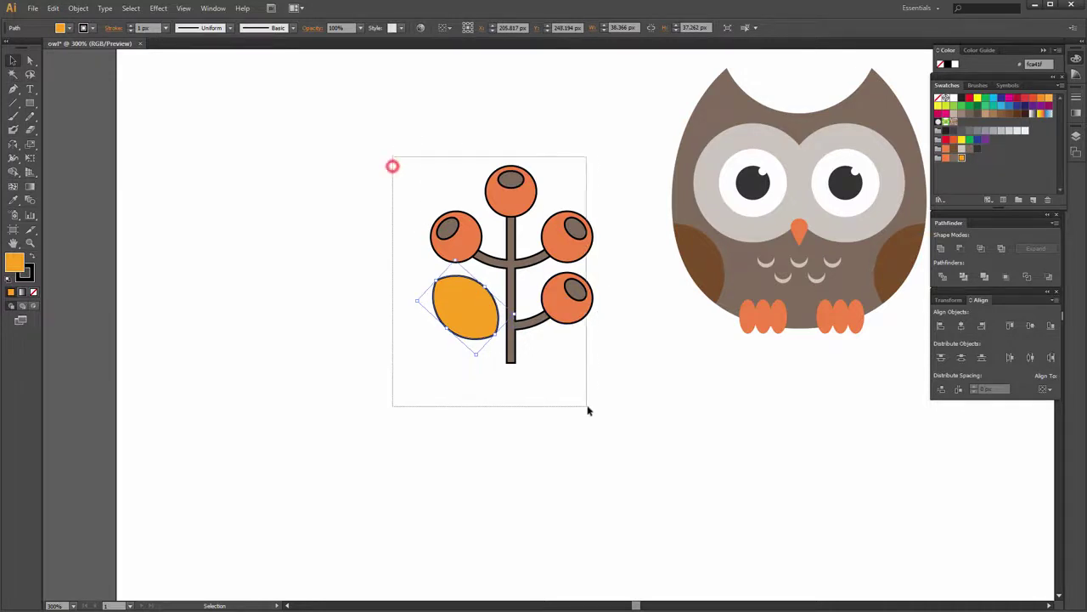
click(29, 267)
click(34, 291)
click(329, 254)
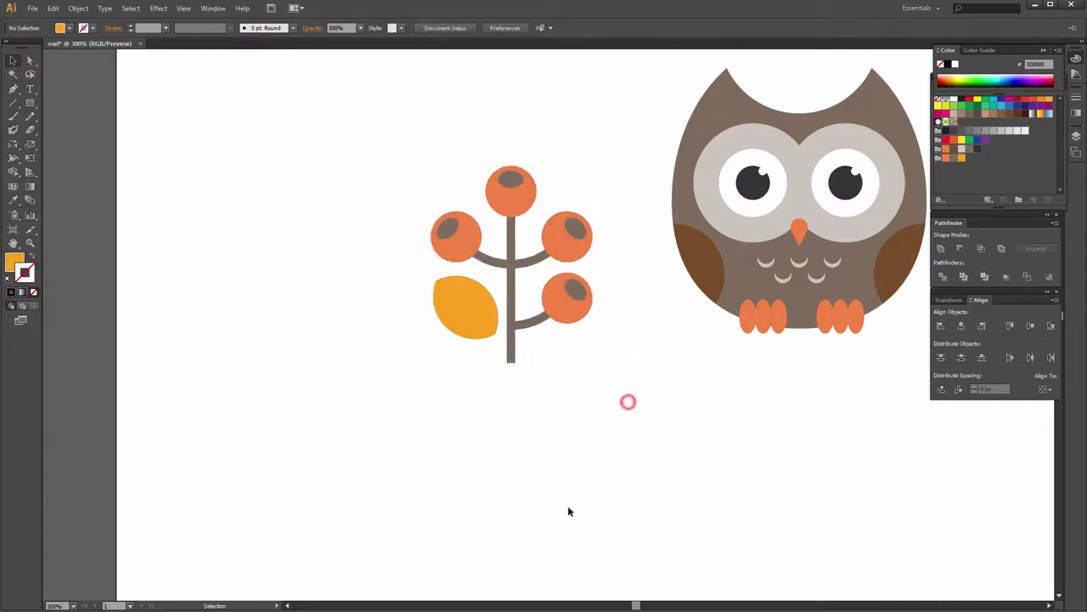
Zoom out to 150% and draw a 50 × 50 px circle below the drawings.
ctrl+alt+click(731, 478)
ctrl+alt+click(583, 439)
ctrl+alt+click(483, 372)
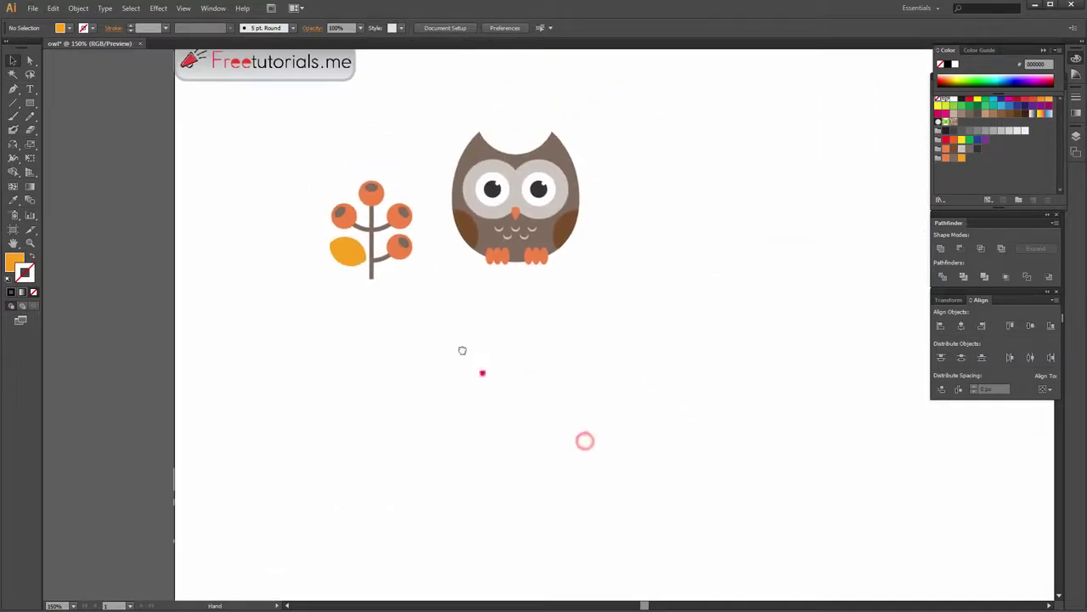
drag(30, 104, 73, 128)
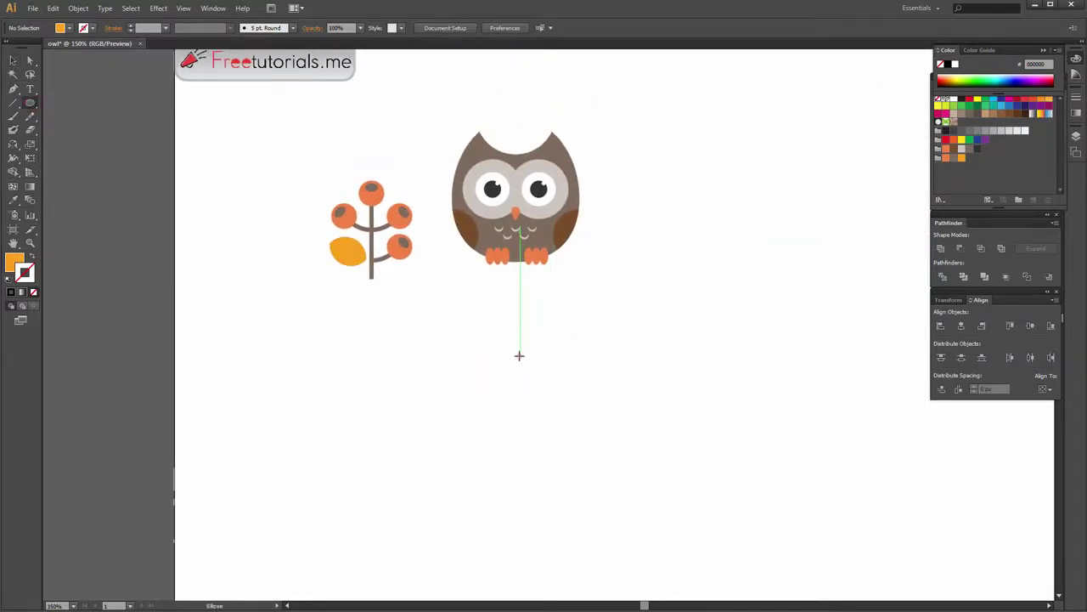
click(540, 375)
text(5)
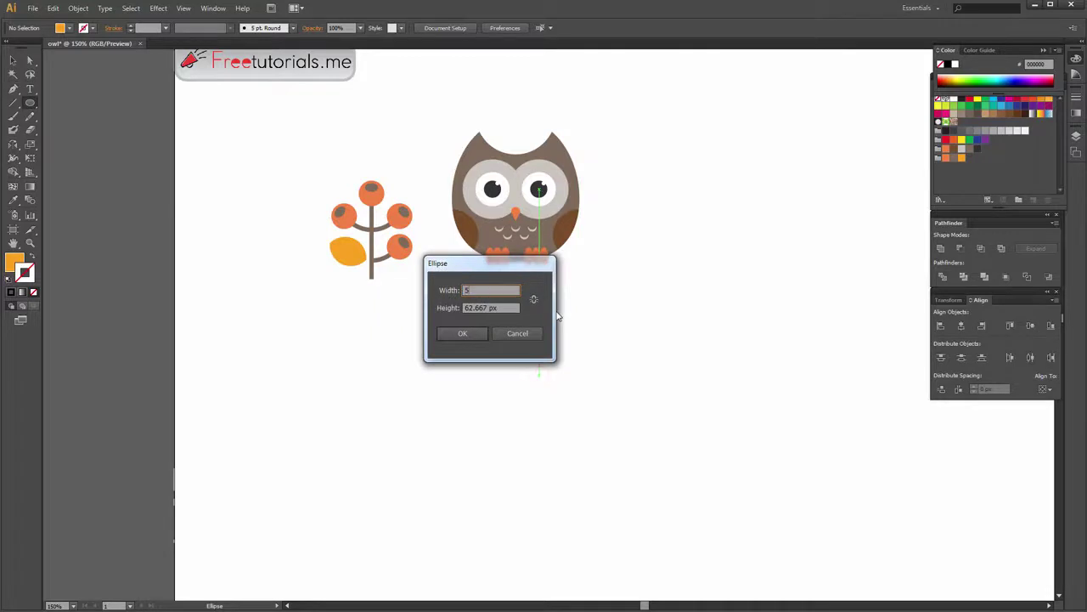
text(0)
key(Tab)
text(50)
key(Return)
Intersect the two overlapping circles into an upright golden lens shape.
key(v)
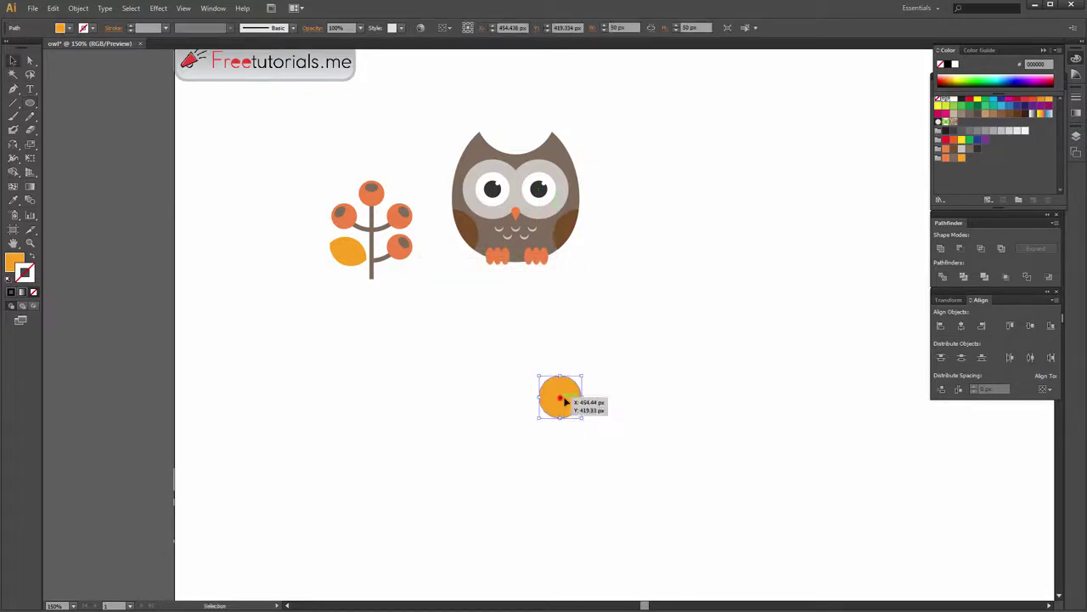
drag(565, 400, 638, 405)
key(ctrl+z)
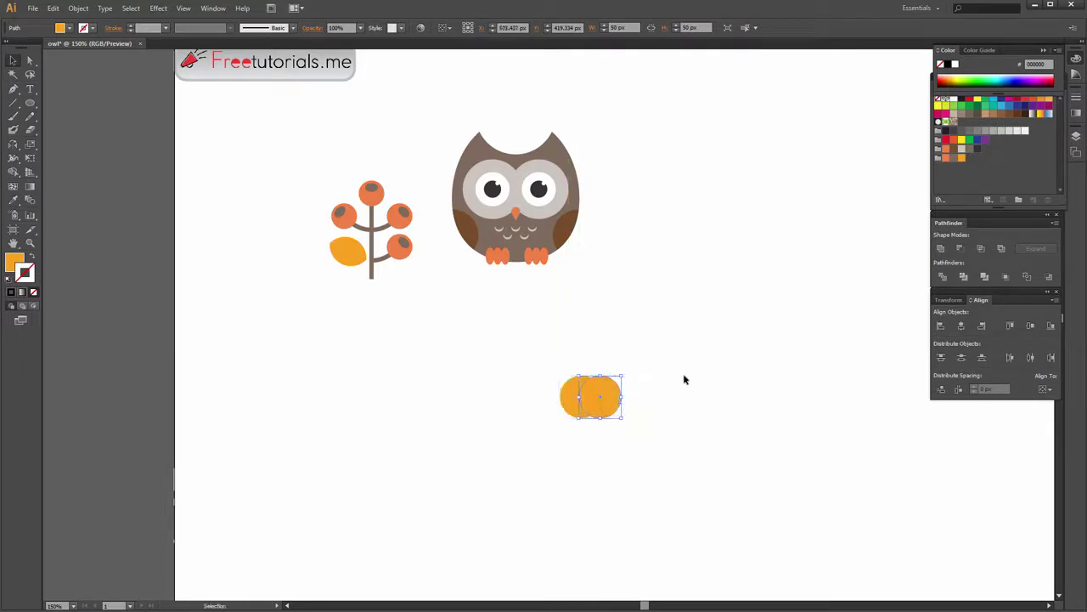
click(684, 377)
drag(534, 365, 629, 436)
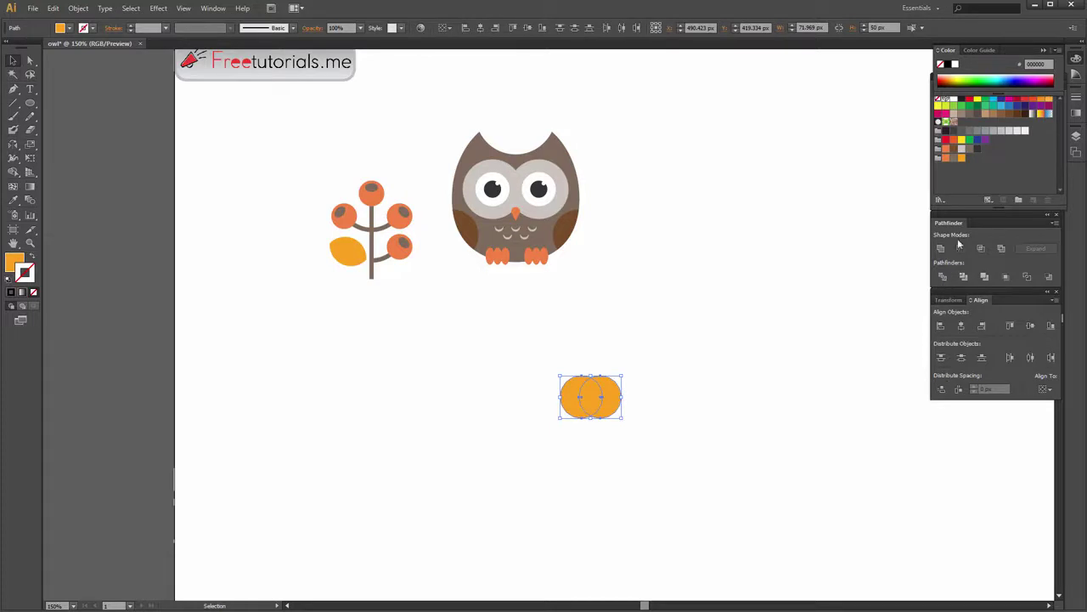
click(983, 249)
click(772, 386)
Draw a 5 × 100 px rectangle as a stem beside the leaf.
key(ctrl+plus)
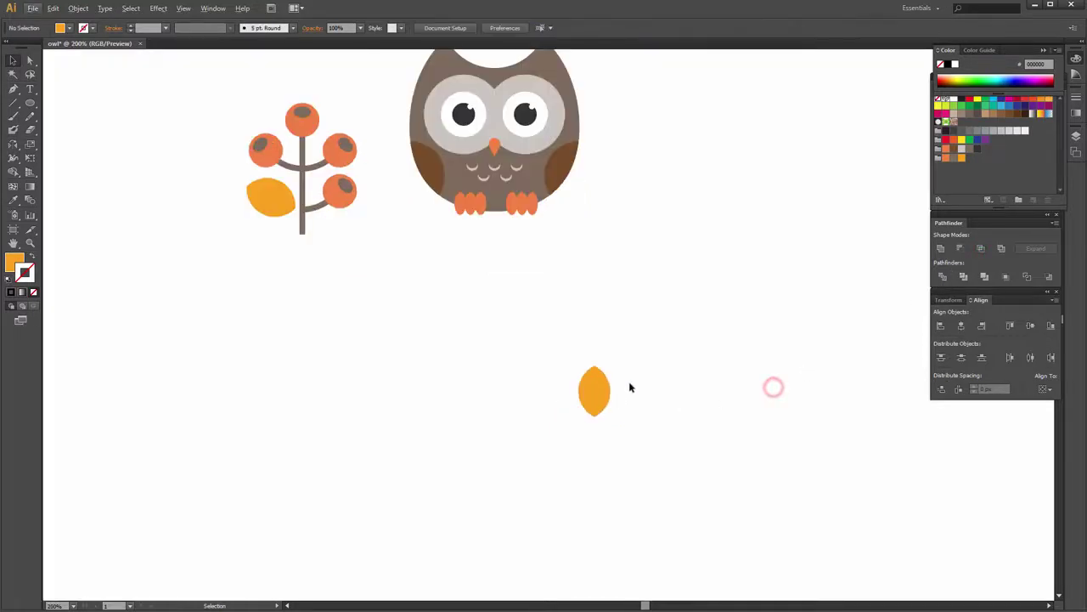
drag(34, 103, 59, 106)
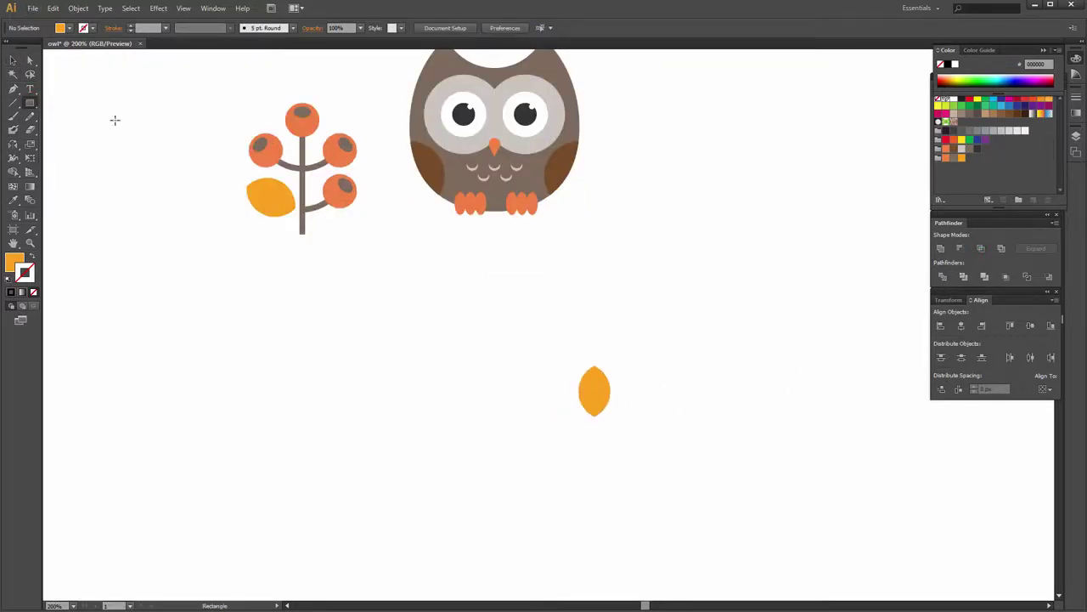
click(675, 253)
text(5)
key(Tab)
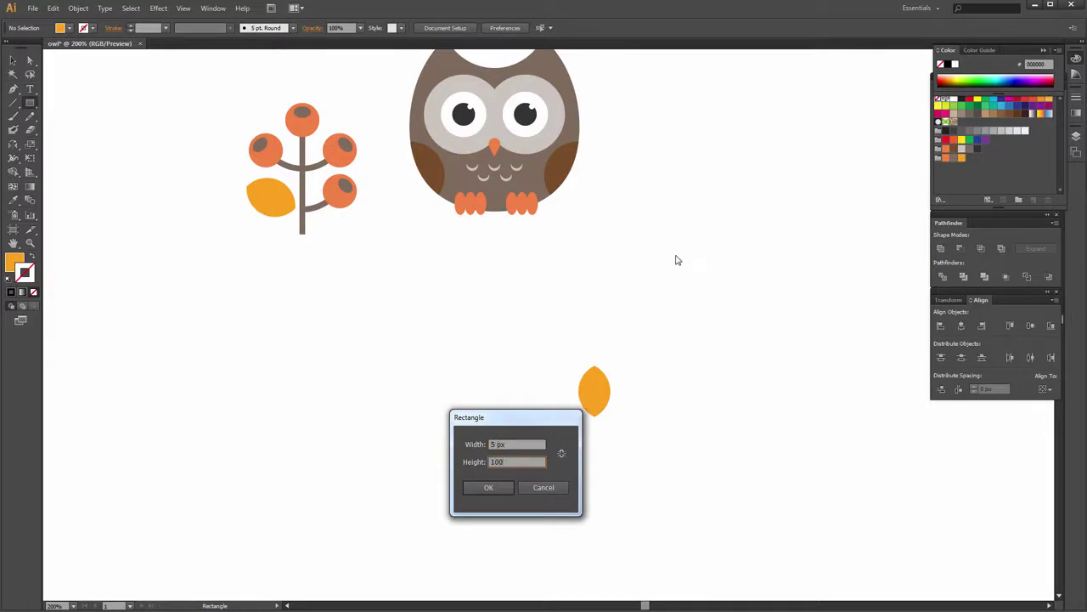
key(Return)
drag(687, 302, 677, 309)
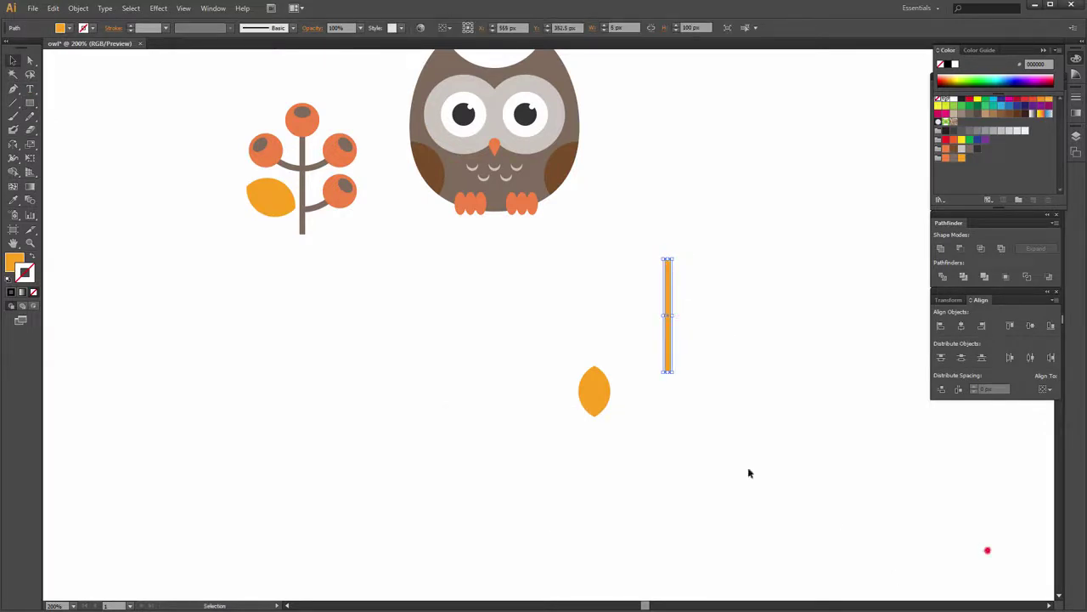
Set the leaf on top of the stem and centre them horizontally.
drag(595, 389, 666, 232)
click(971, 496)
click(669, 233)
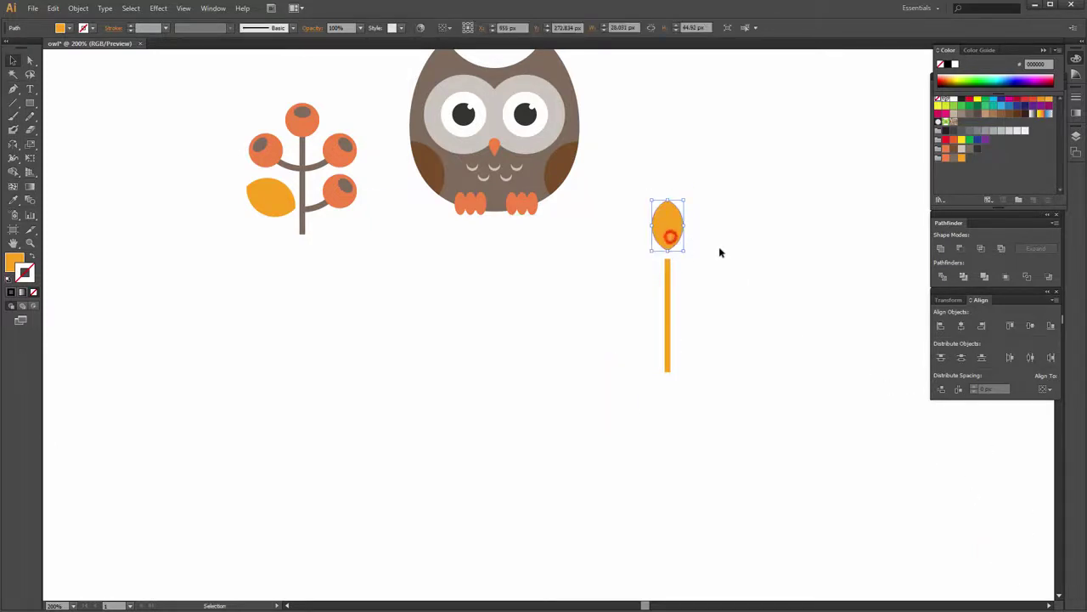
click(720, 247)
drag(637, 204, 728, 336)
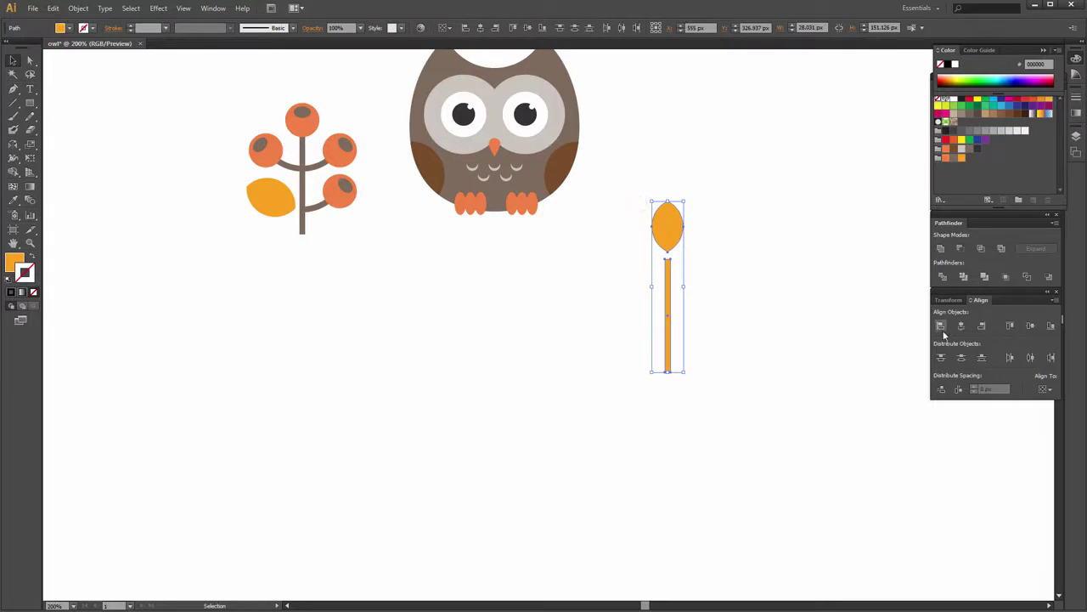
click(818, 294)
Place a rotated copy of the leaf on the stem's upper left.
scroll(720, 270, up, 1)
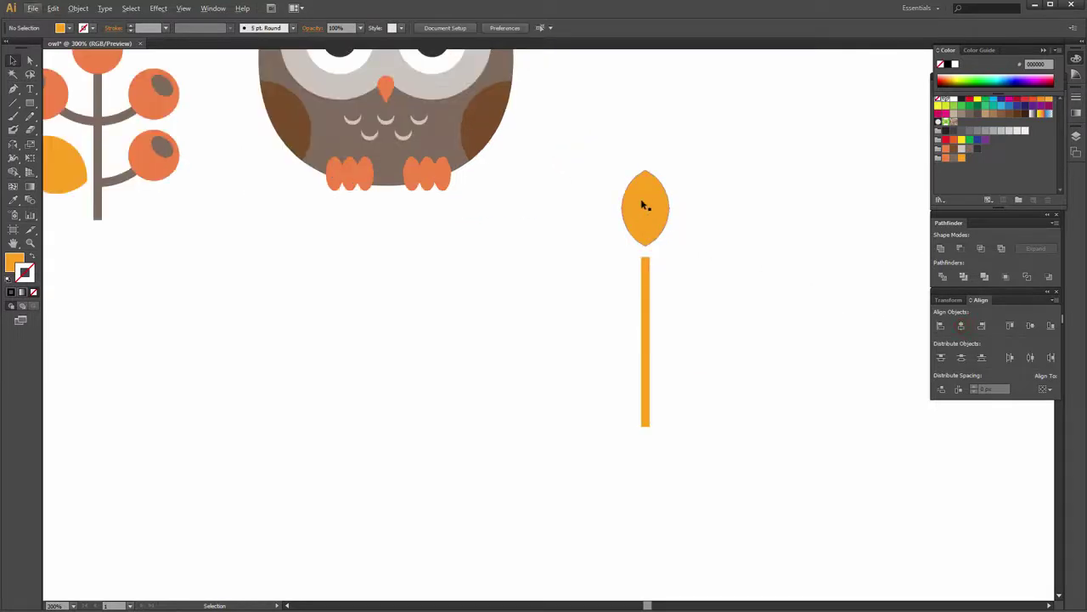
drag(645, 212, 603, 259)
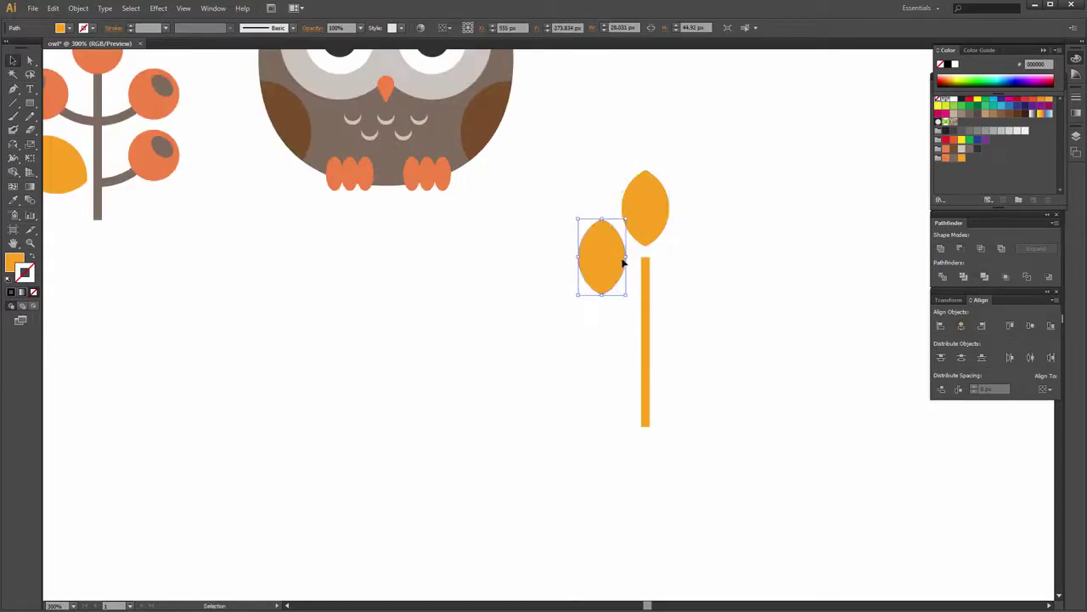
click(78, 8)
mouse_move(100, 21)
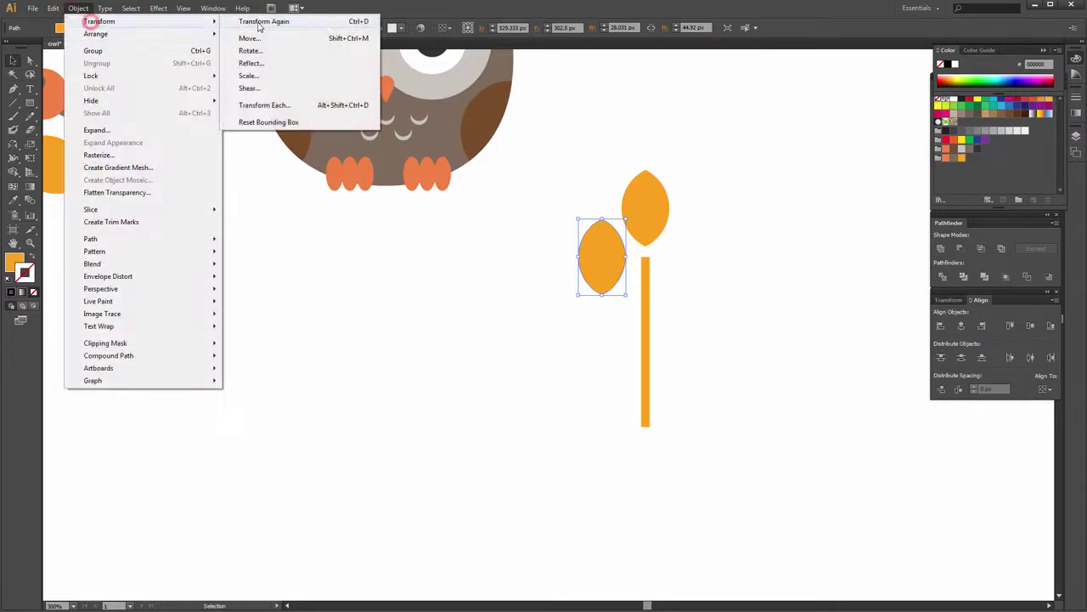
click(251, 51)
key(Return)
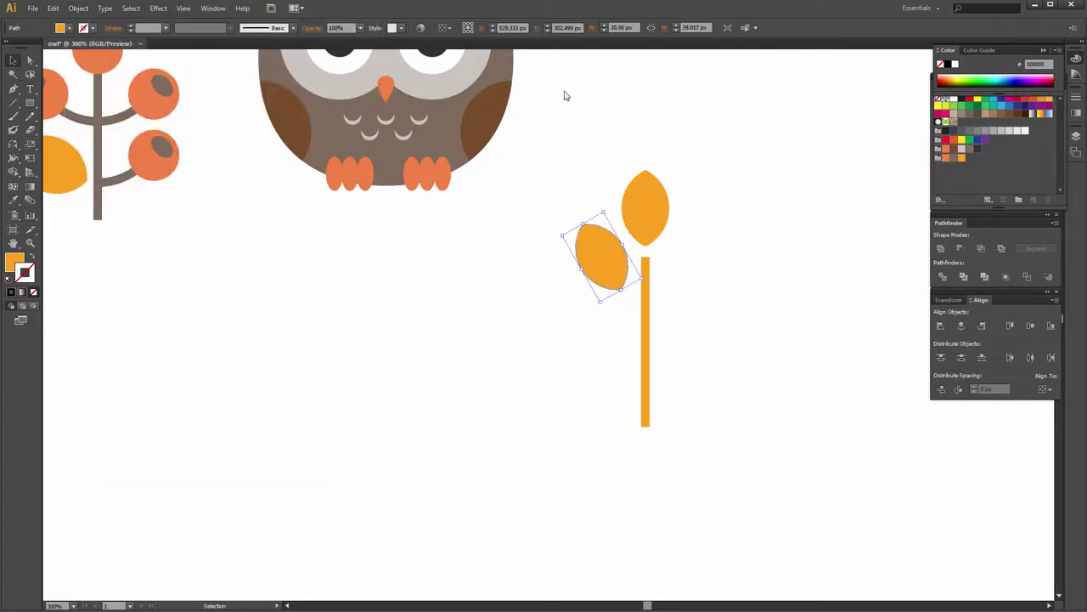
Add a second rotated leaf copy just below the first one.
drag(599, 255, 605, 320)
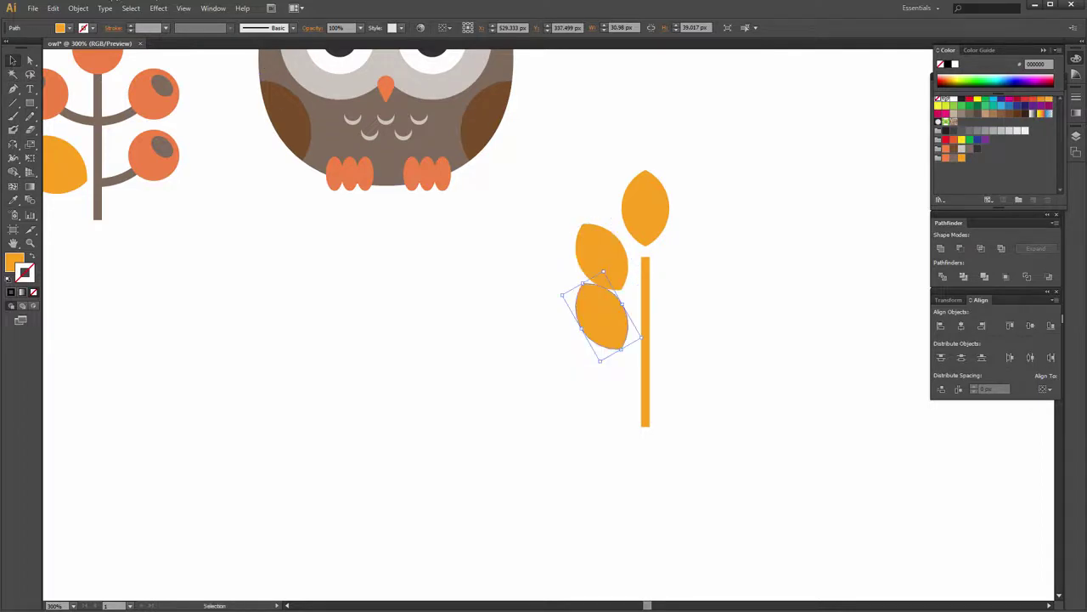
click(78, 8)
click(119, 22)
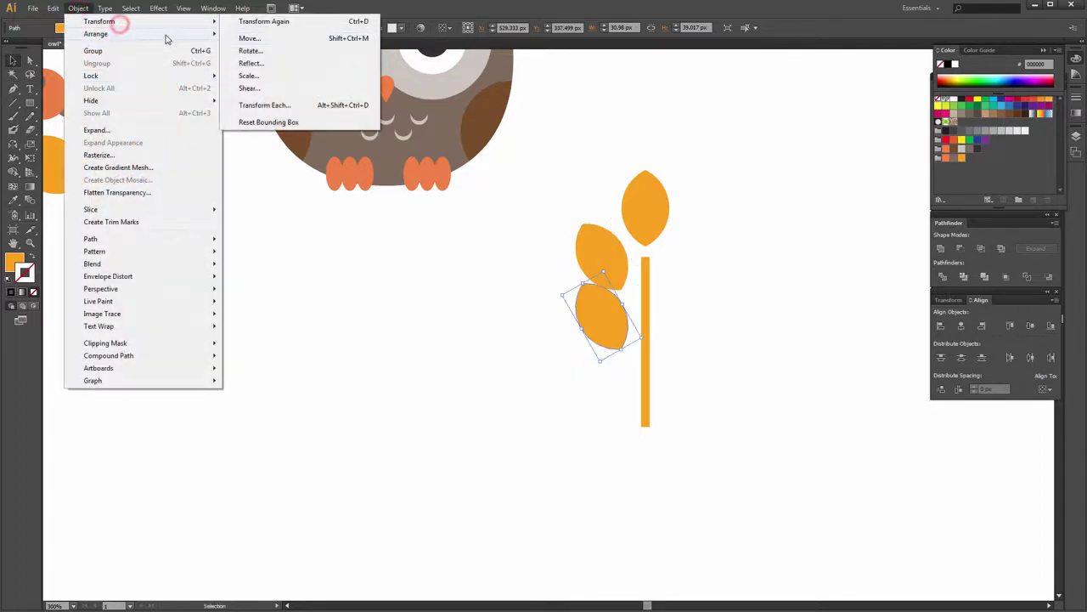
click(246, 50)
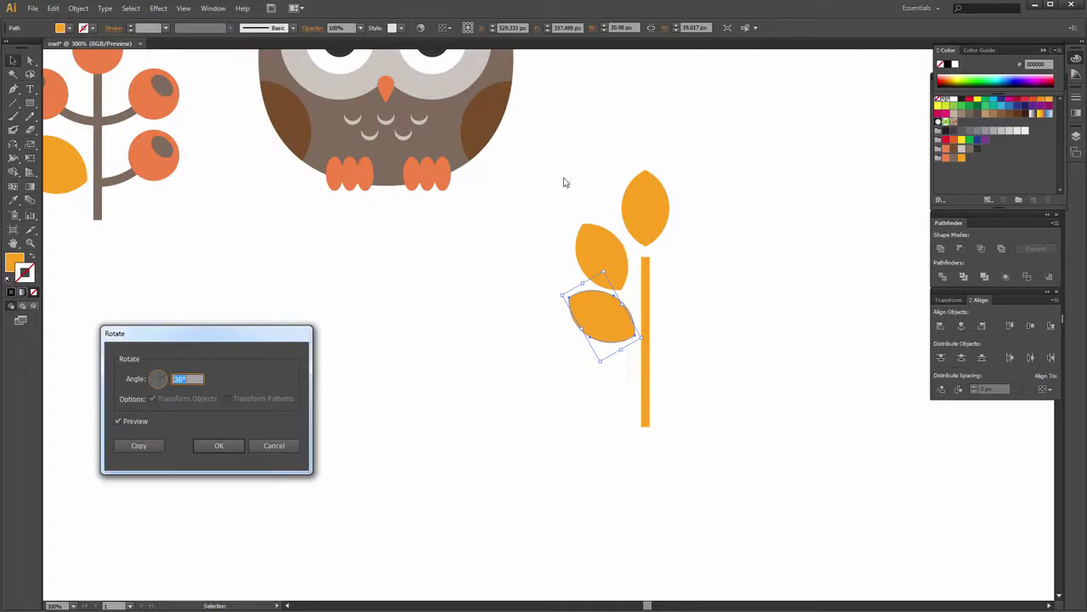
key(Return)
click(687, 333)
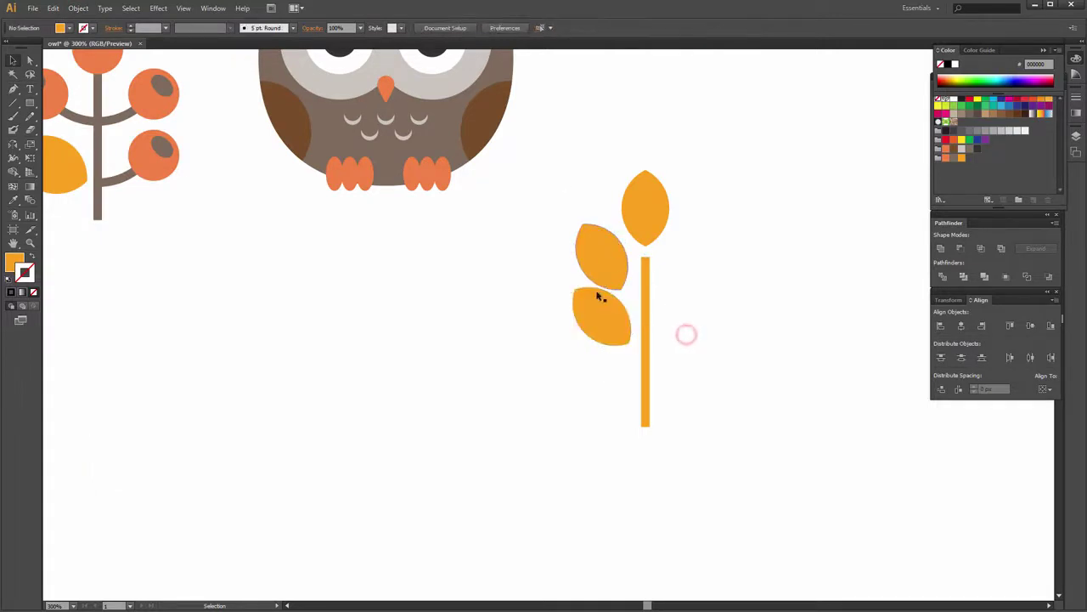
click(597, 320)
click(643, 213)
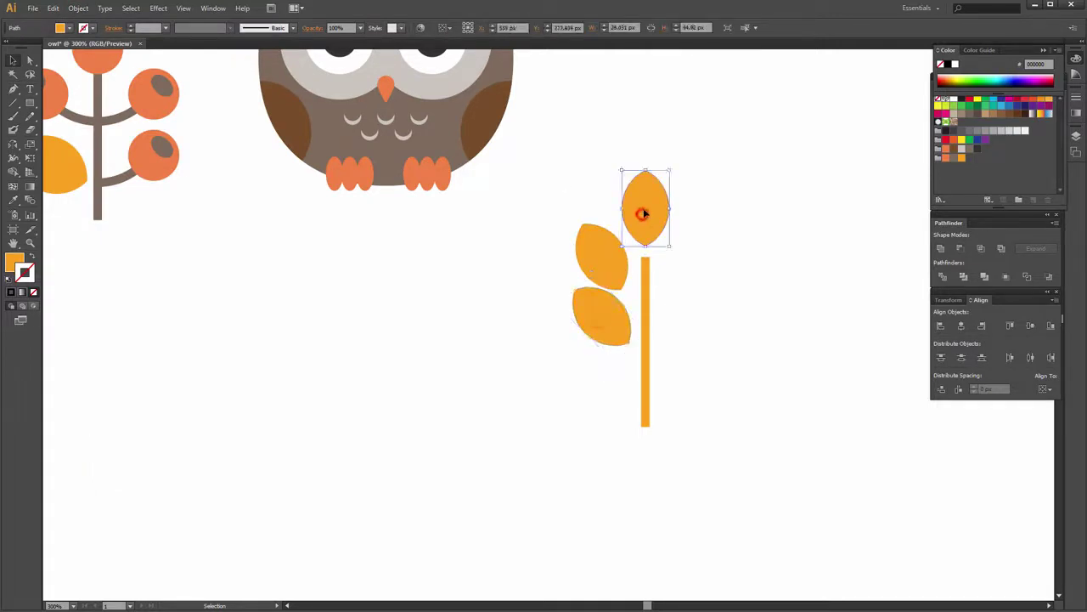
Make a 90° rotated copy of the top leaf and place it at the stem's lower left.
click(78, 7)
mouse_move(100, 21)
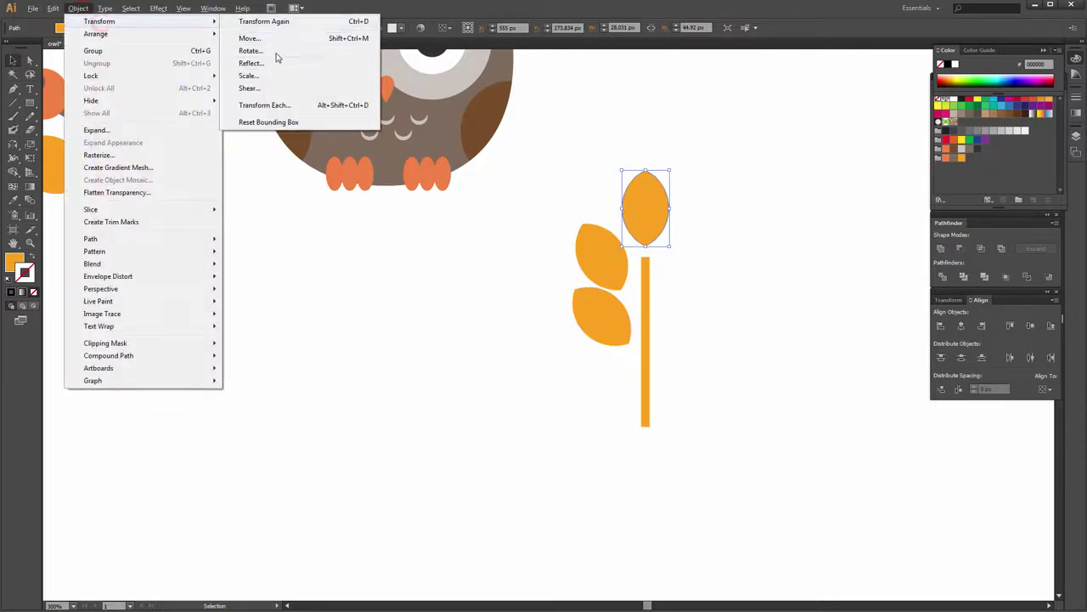
click(272, 51)
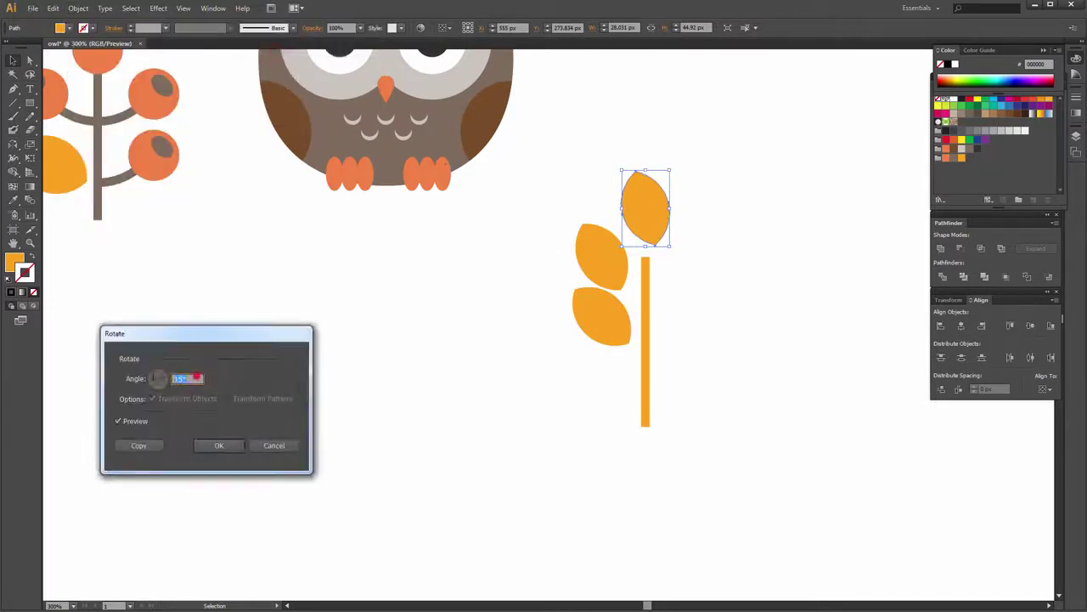
text(90)
key(Return)
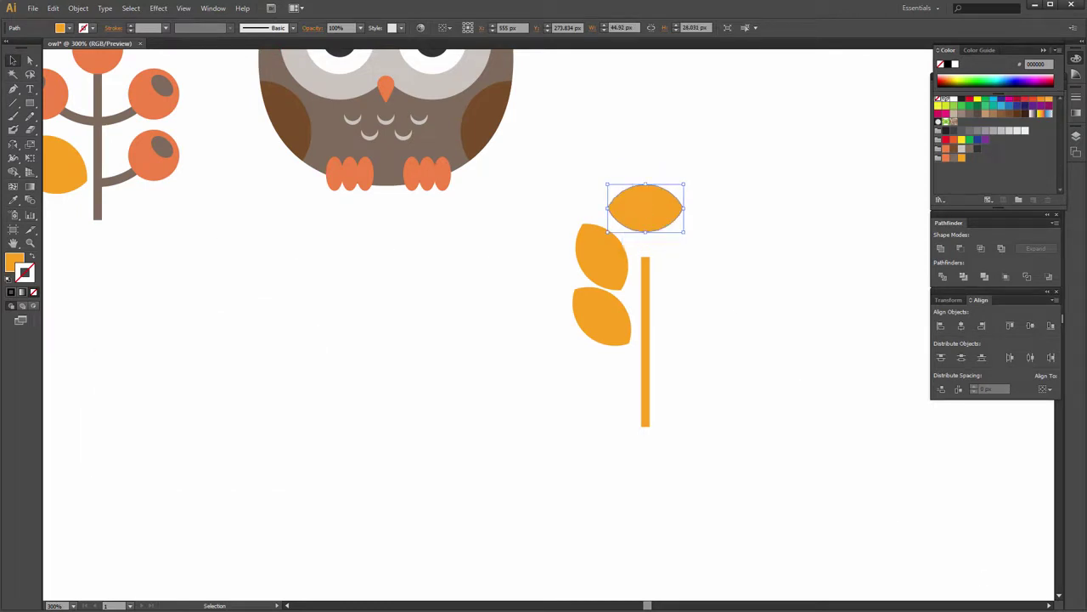
key(ctrl+z)
click(78, 8)
mouse_move(99, 21)
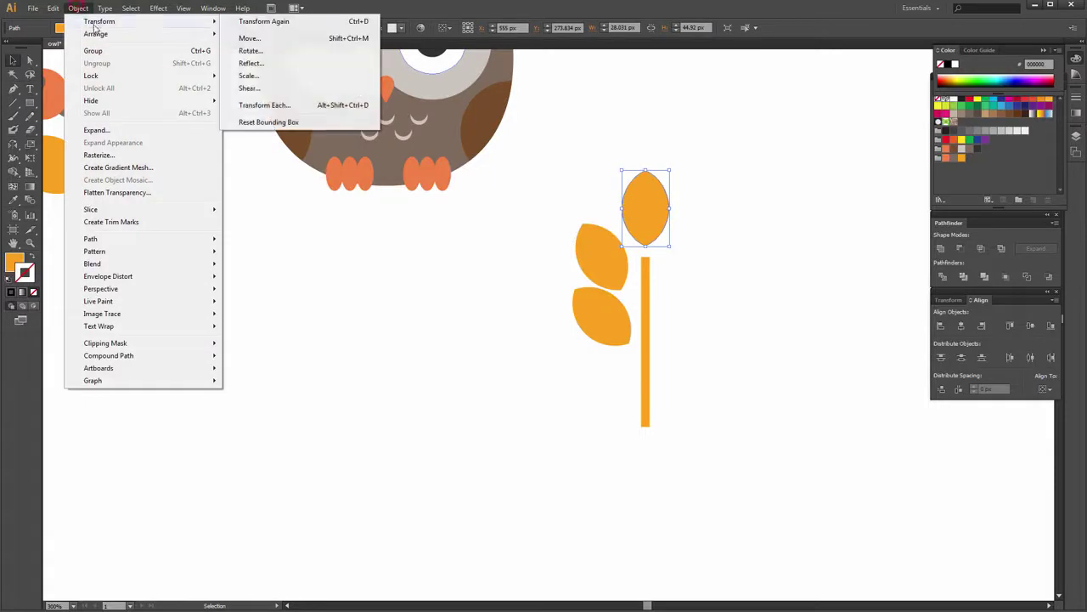
click(251, 51)
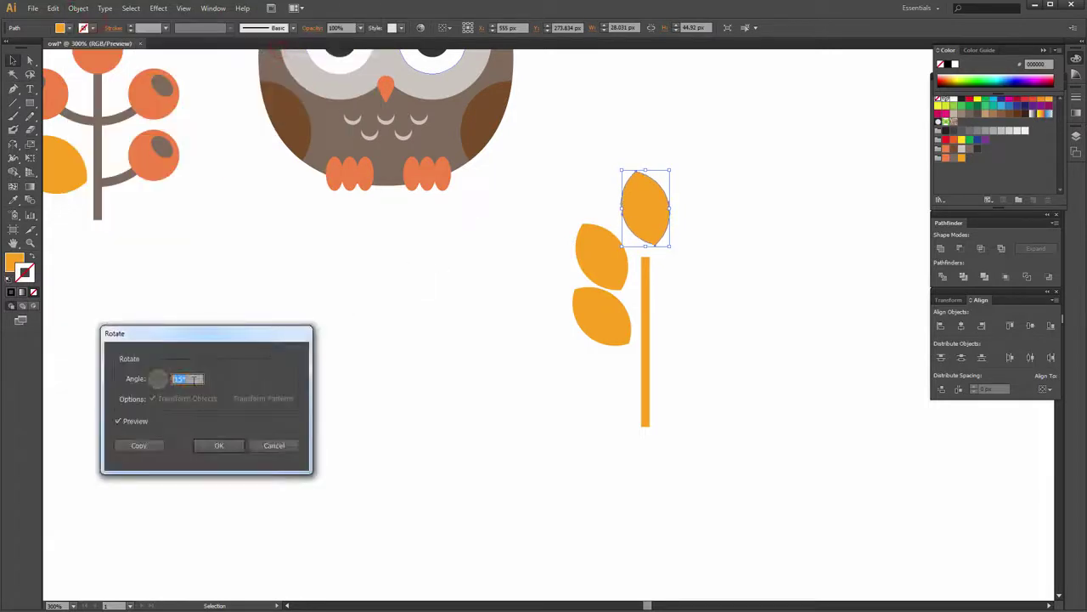
click(136, 444)
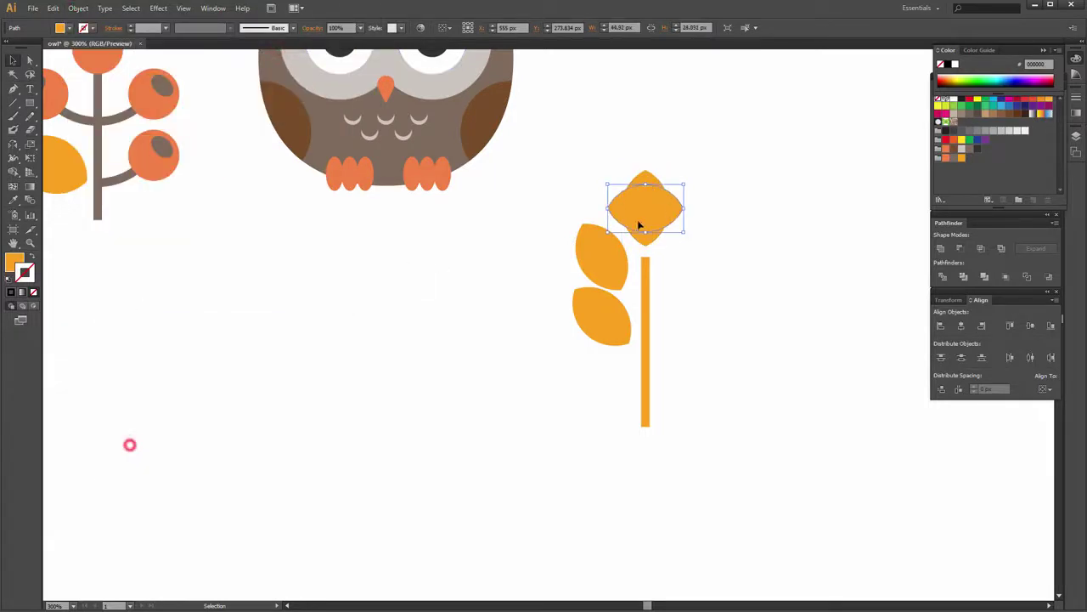
drag(638, 223, 603, 410)
Adjust the left leaves: bottom leaf toward the stem and up, middle-left leaf down.
click(790, 388)
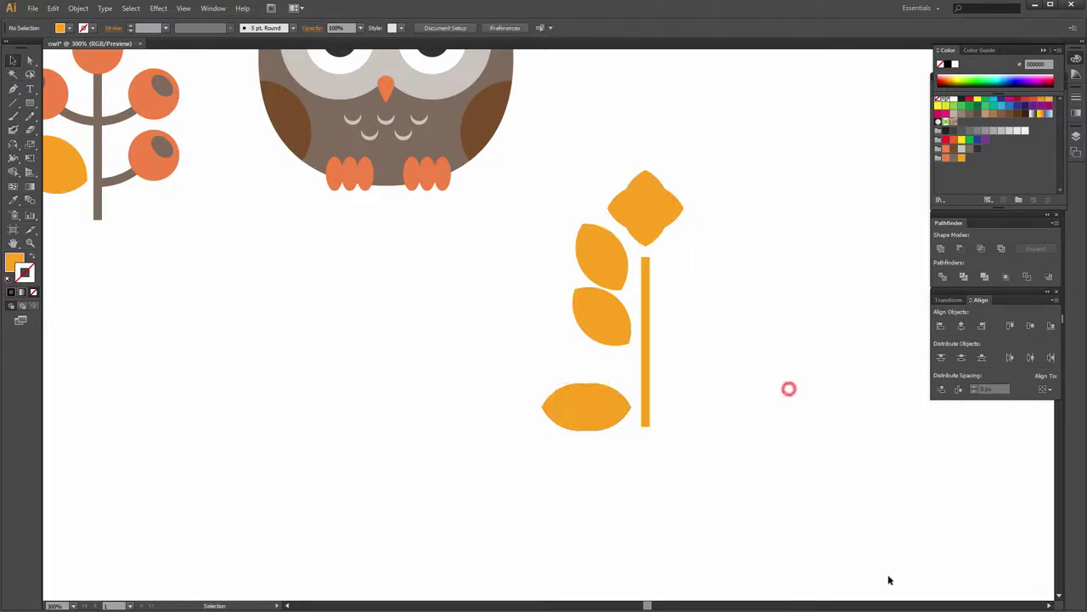
drag(544, 408, 557, 409)
click(679, 436)
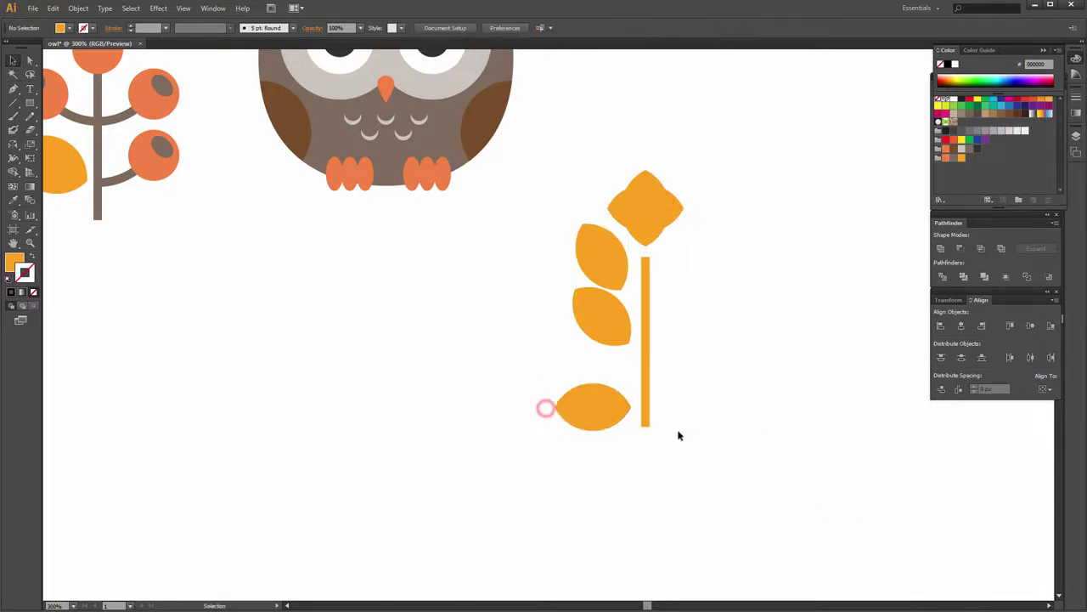
click(602, 412)
key(Up)
key(Up)
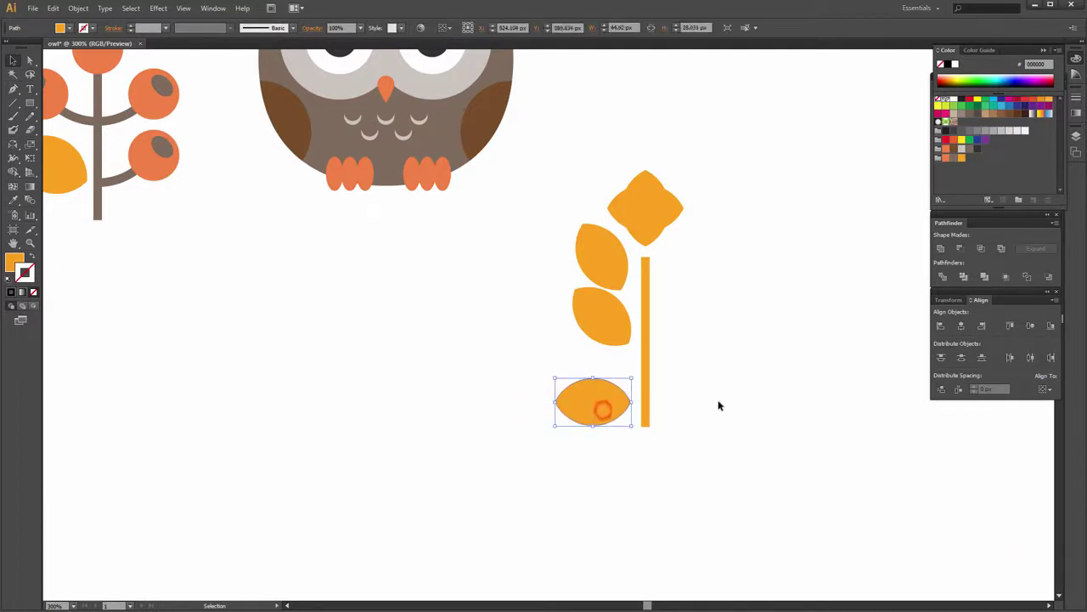
key(Up)
key(Up)
click(595, 321)
key(Down)
key(Down)
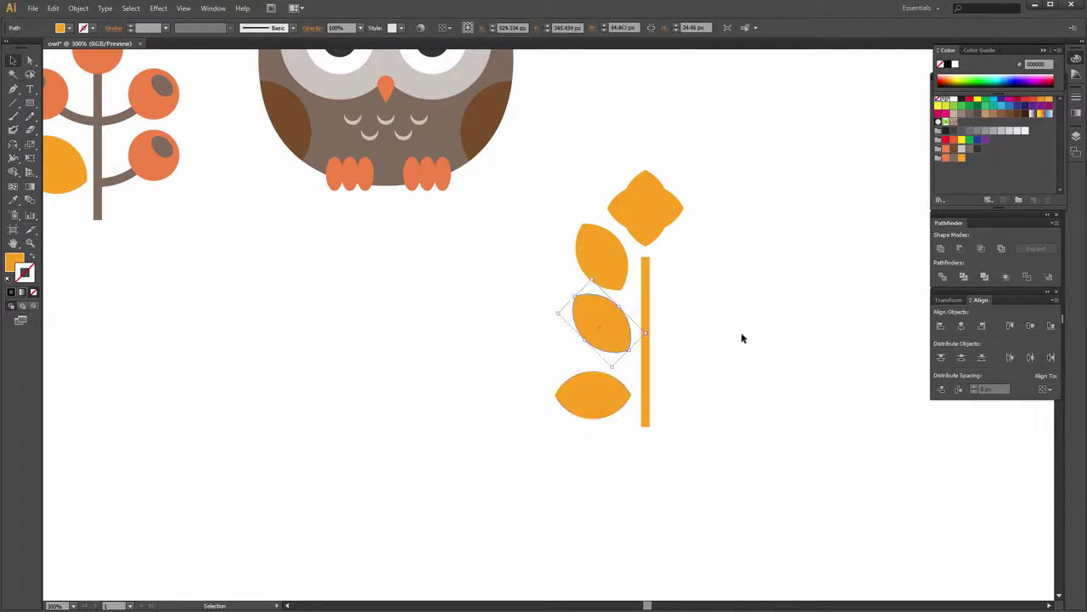
key(Down)
key(Down)
Delete the extra horizontal top leaf and copy the bottom leaf to the stem's right.
click(646, 218)
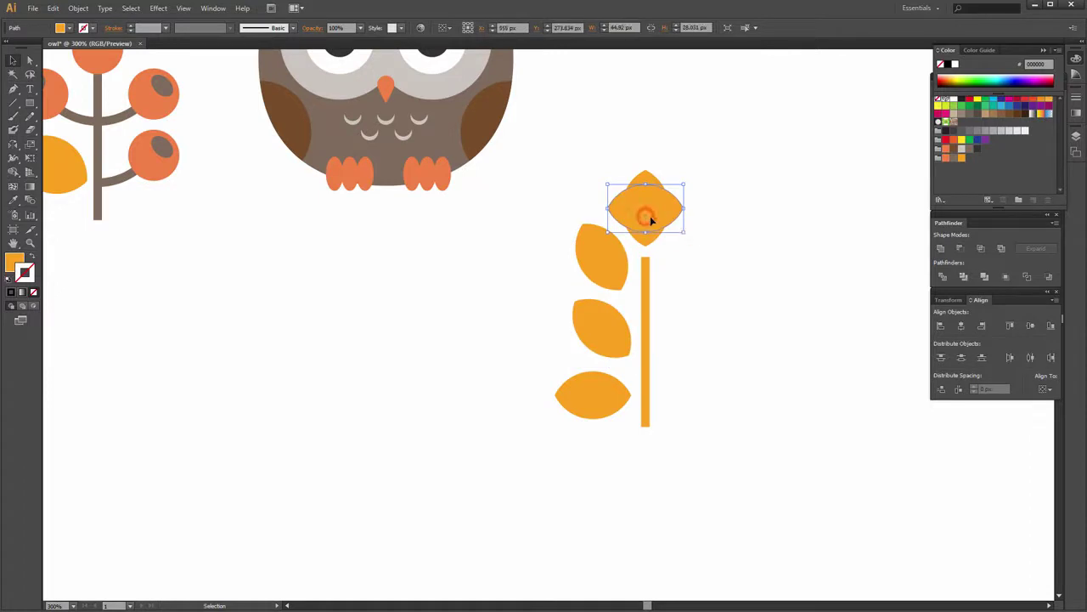
key(Delete)
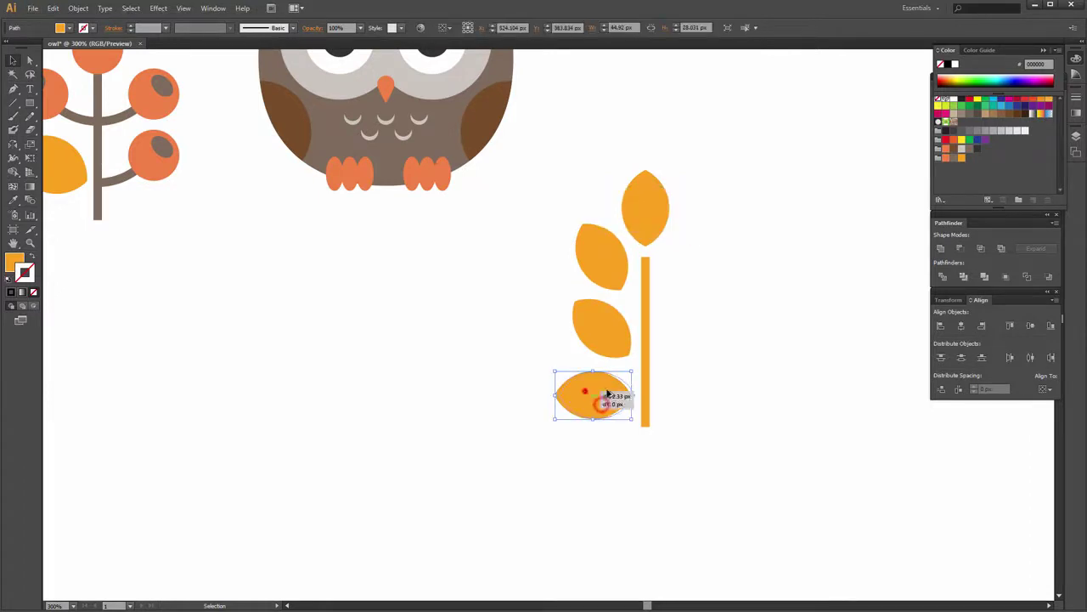
drag(604, 397, 695, 397)
click(746, 305)
Mirror a copy of the middle-left leaf across the stem to the right side.
click(618, 331)
key(r)
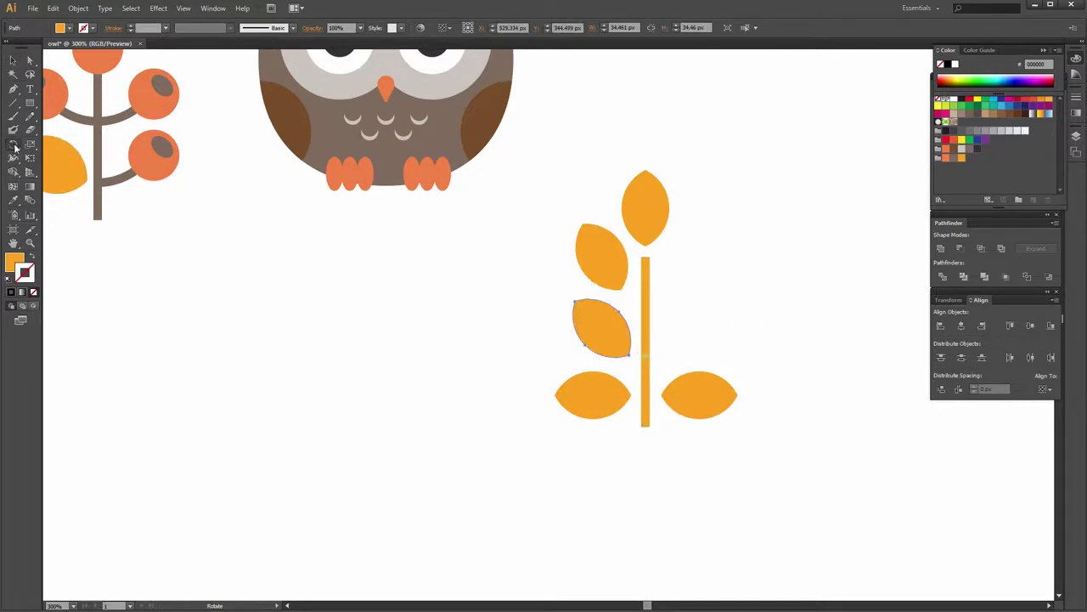
drag(13, 145, 75, 158)
click(601, 333)
drag(663, 339, 687, 274)
key(v)
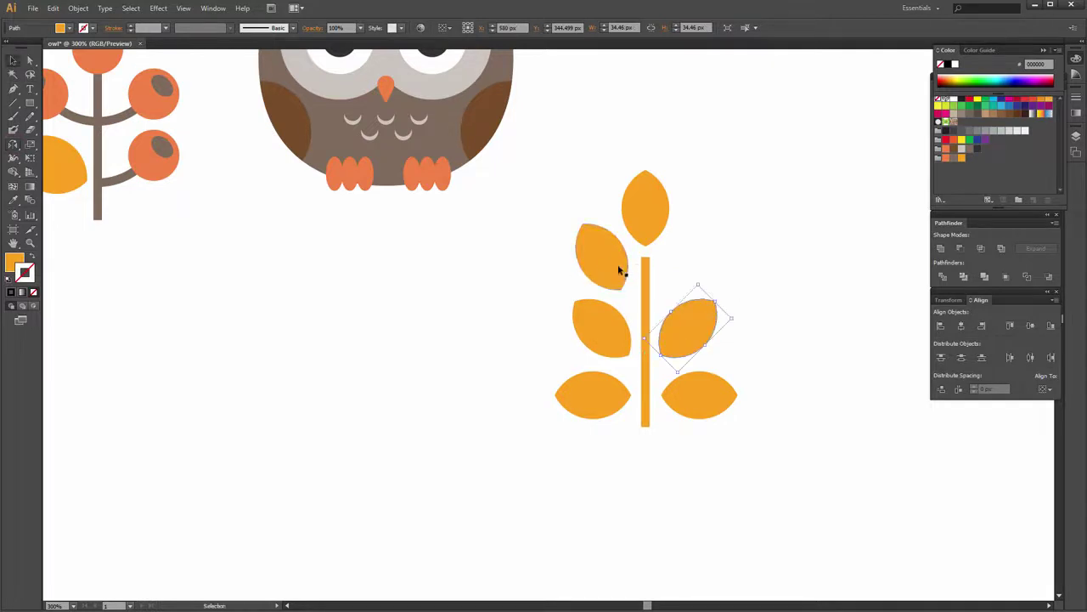
Mirror a copy of the upper-left leaf across the stem to the right side.
click(618, 266)
click(13, 146)
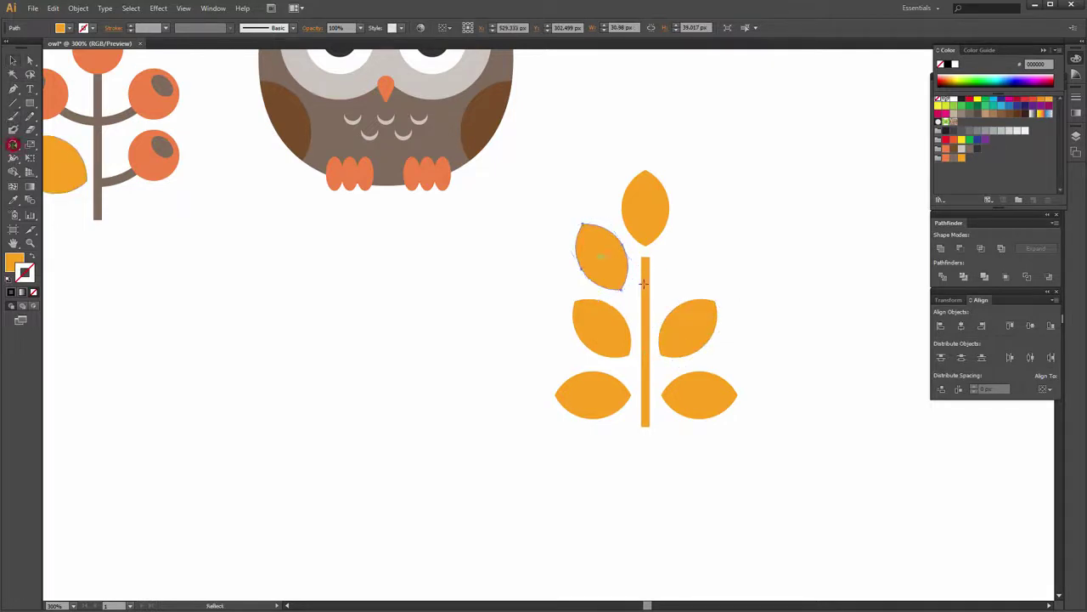
click(646, 291)
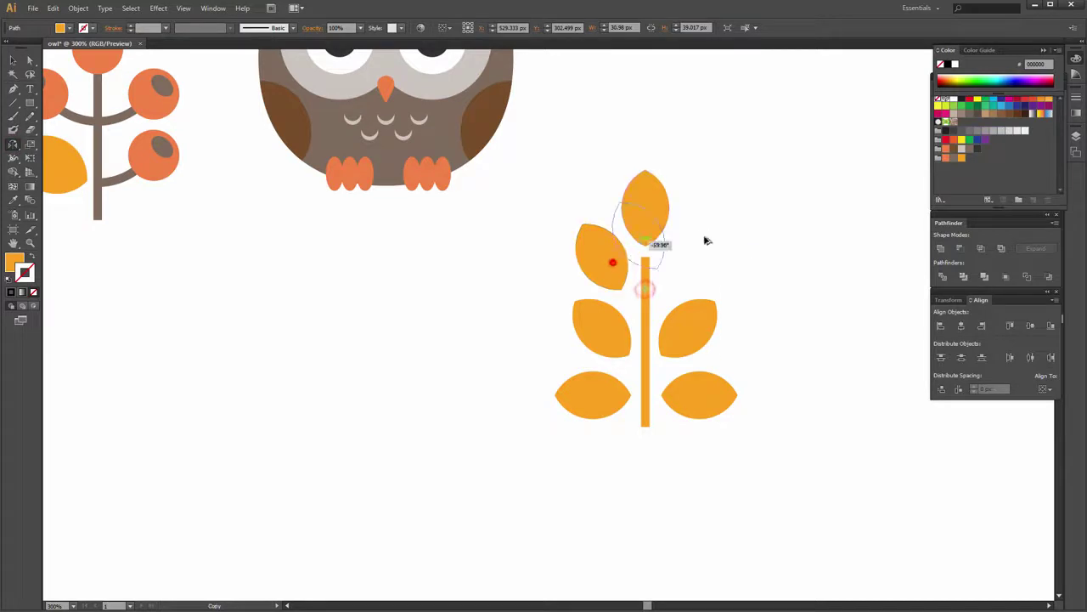
drag(704, 238, 714, 246)
key(v)
click(752, 259)
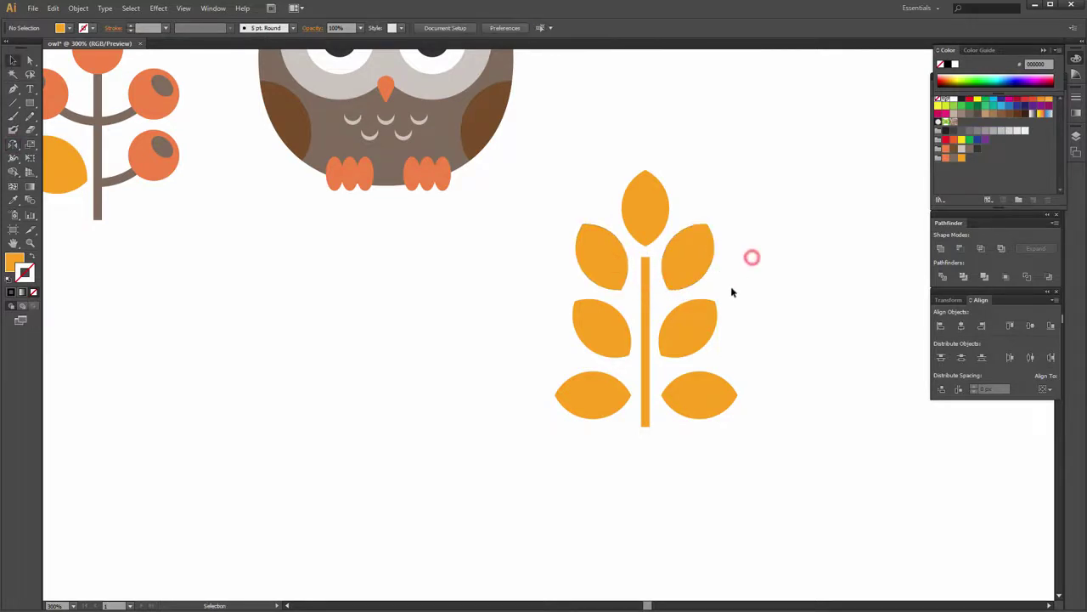
key(ctrl+minus)
Colour the top and bottom-left leaves orange-red with no outline.
click(957, 500)
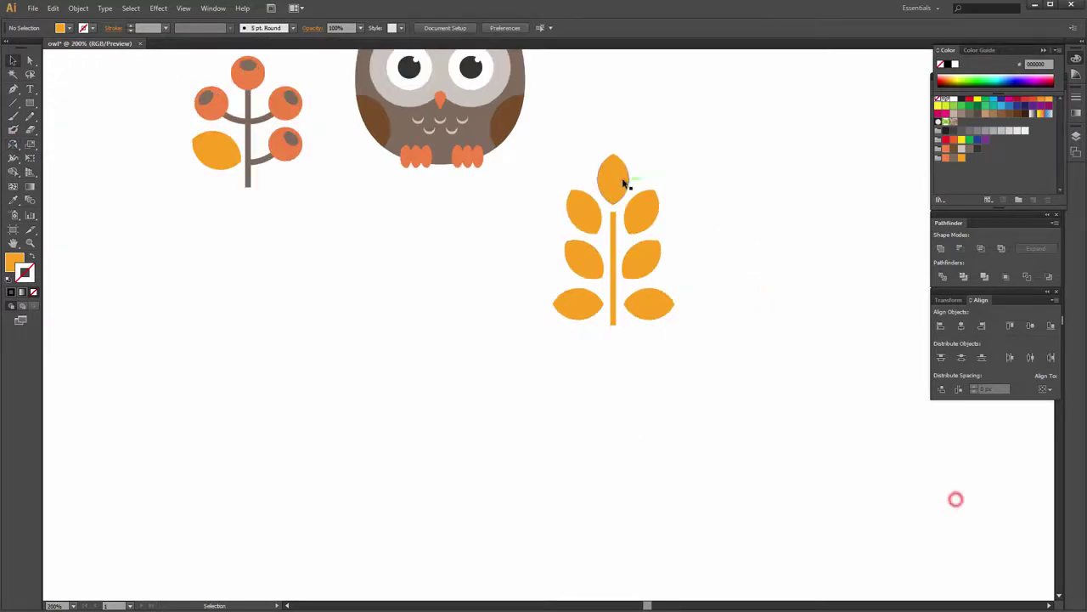
click(623, 179)
shift+click(567, 307)
click(941, 158)
click(824, 218)
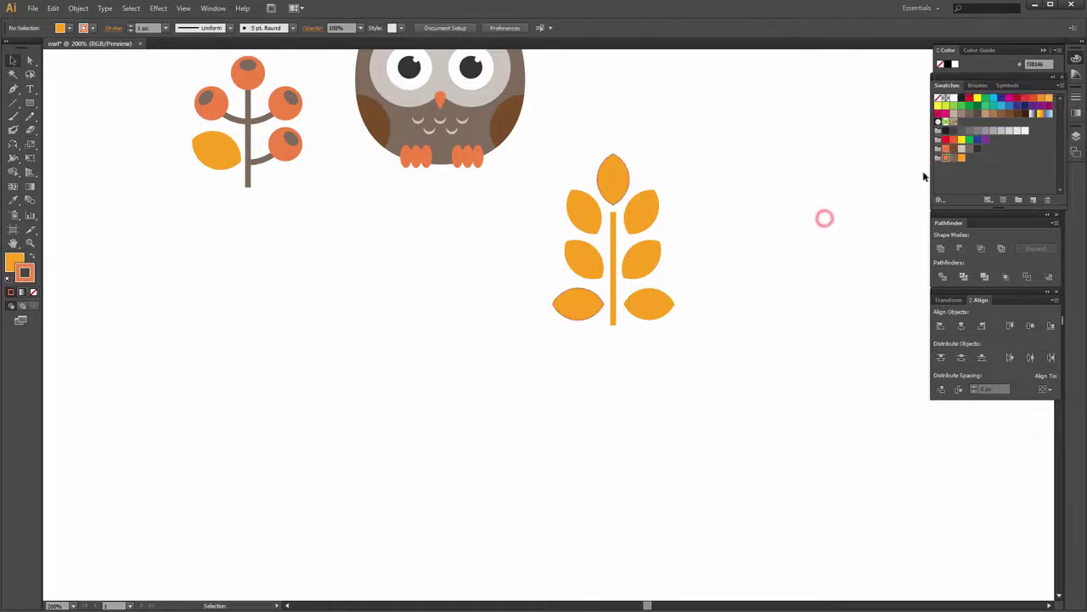
click(623, 194)
shift+click(572, 303)
key(shift+x)
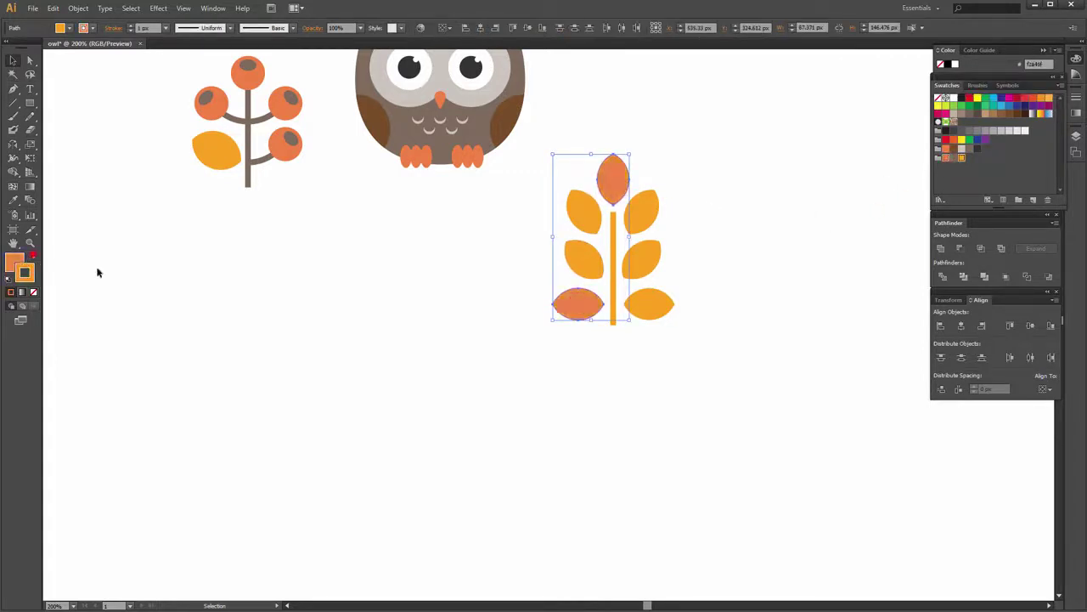
click(33, 293)
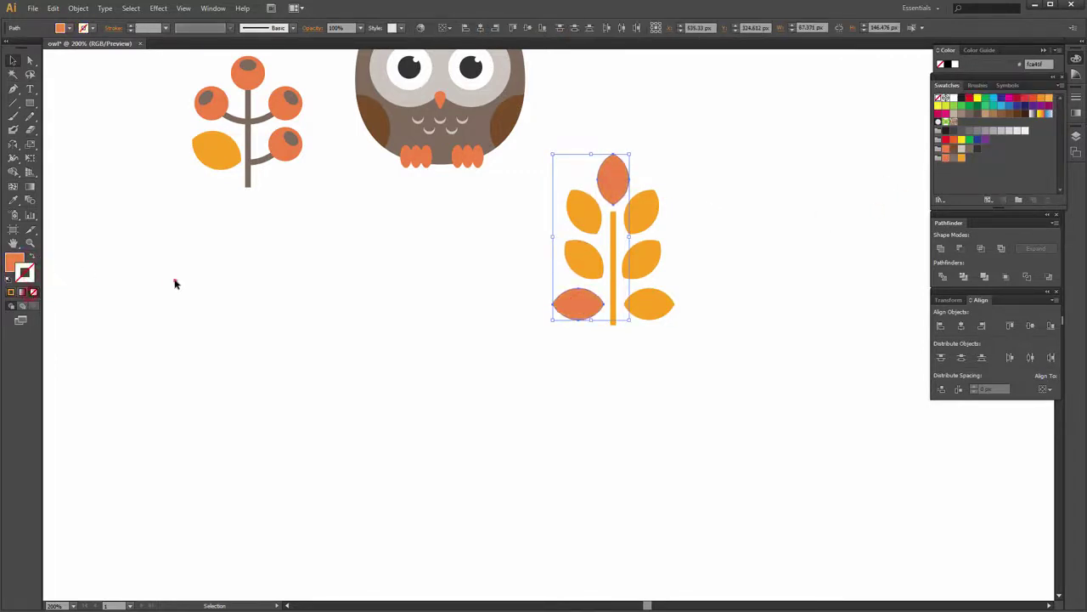
click(175, 280)
Colour the upper-left and middle-right leaves dark brown with no outline.
click(592, 219)
shift+click(646, 266)
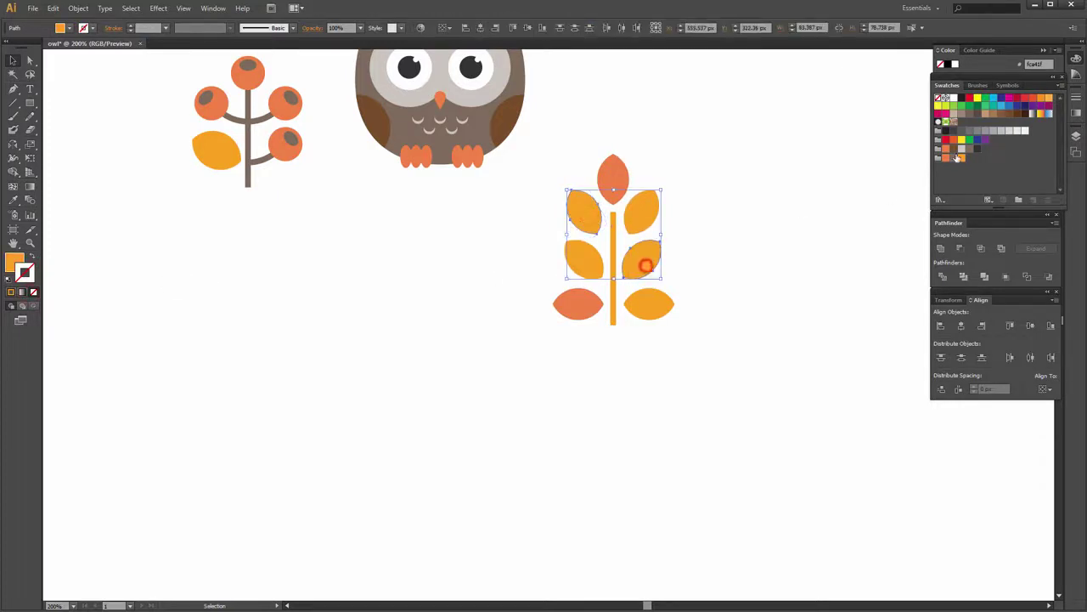
click(762, 254)
click(638, 259)
shift+click(598, 224)
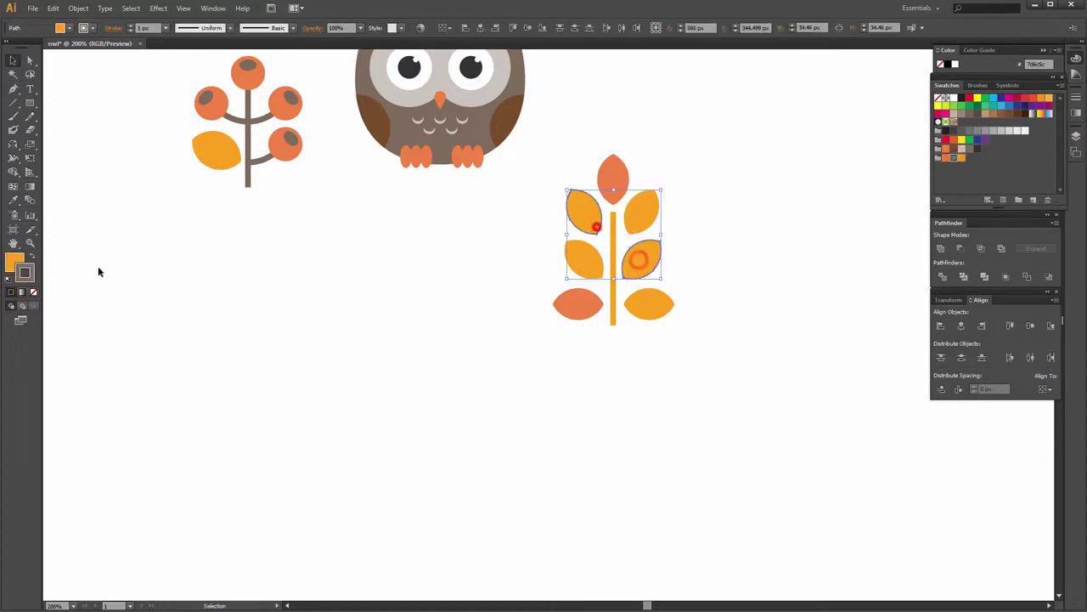
click(32, 259)
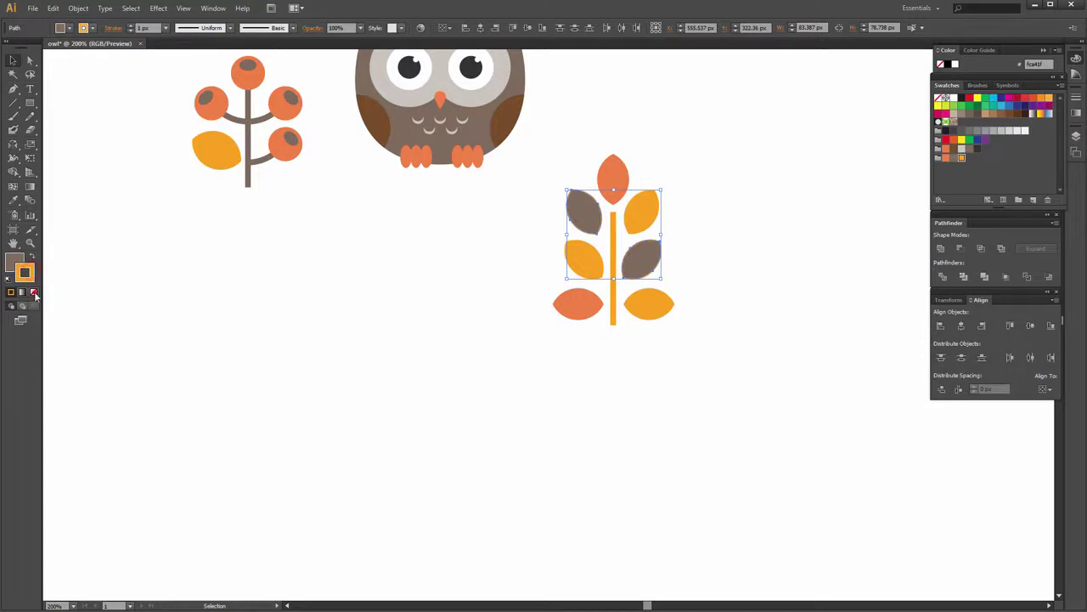
click(34, 292)
click(504, 333)
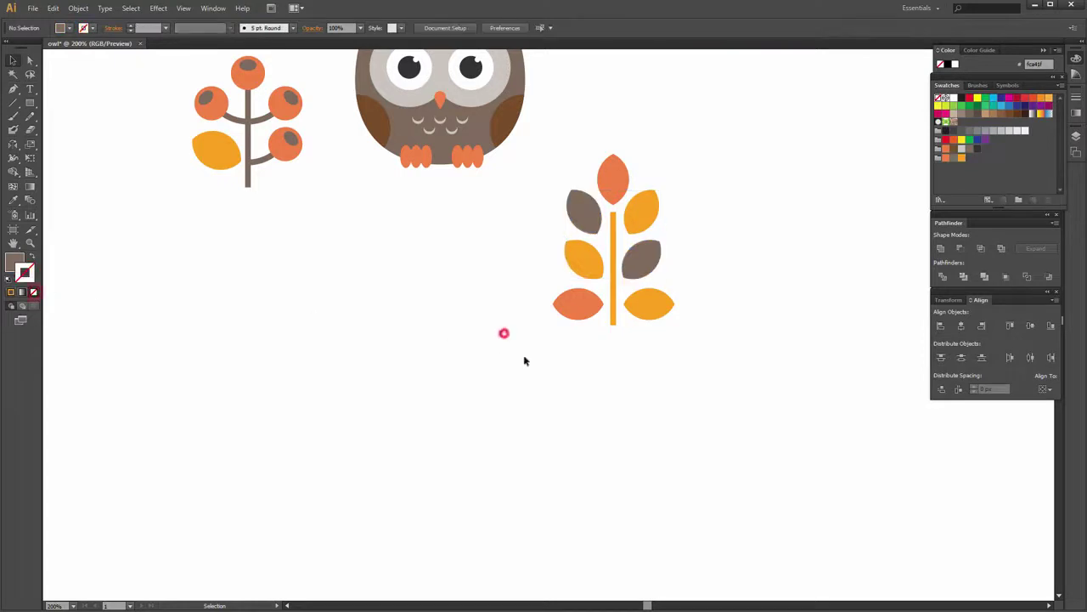
Use the Eyedropper to make the middle-left leaf orange and the bottom-left leaf yellow.
click(592, 264)
key(i)
click(616, 184)
key(v)
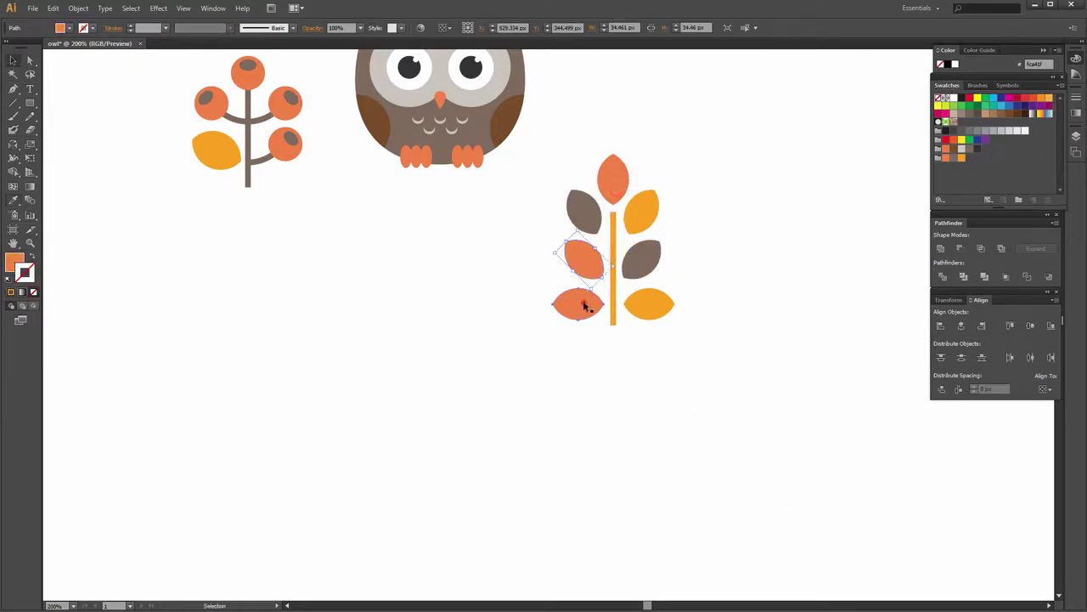
click(584, 305)
key(i)
click(643, 213)
key(v)
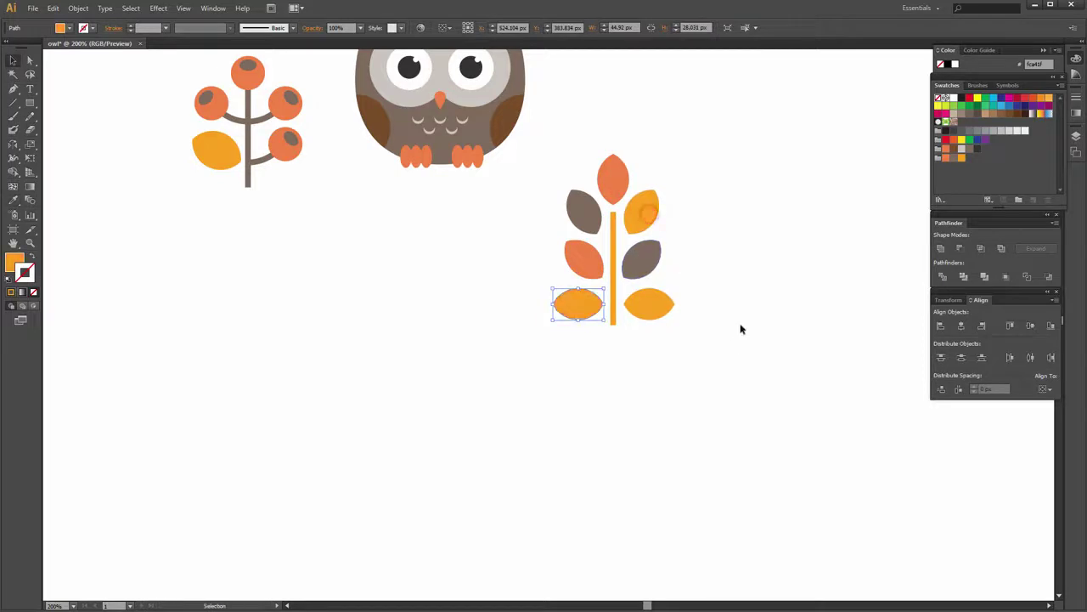
click(742, 321)
Use the Eyedropper to make the bottom-left leaf brown and the upper-left leaf yellow.
click(593, 306)
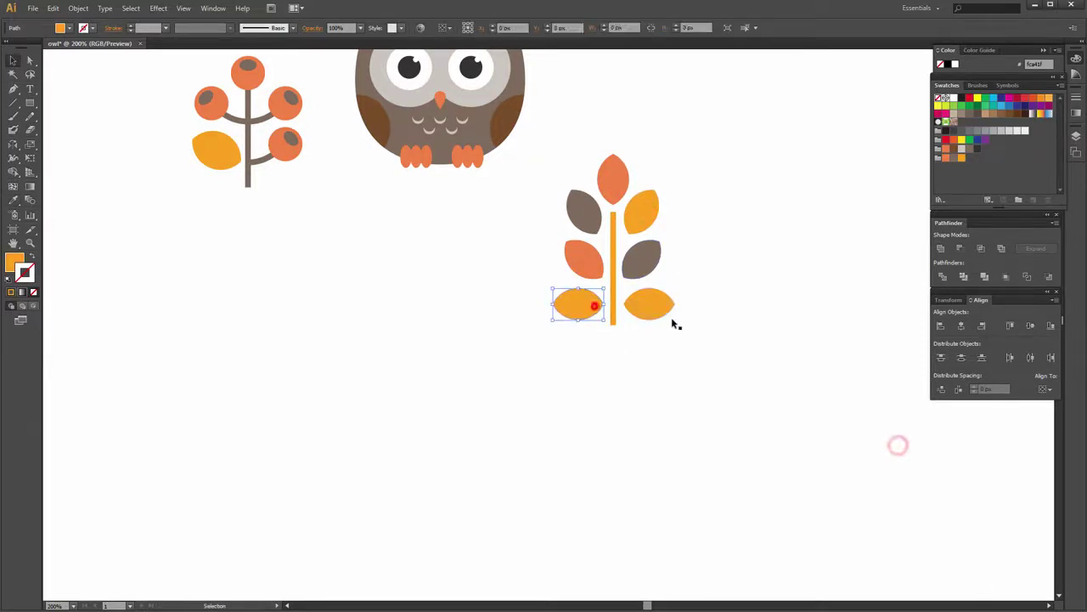
key(i)
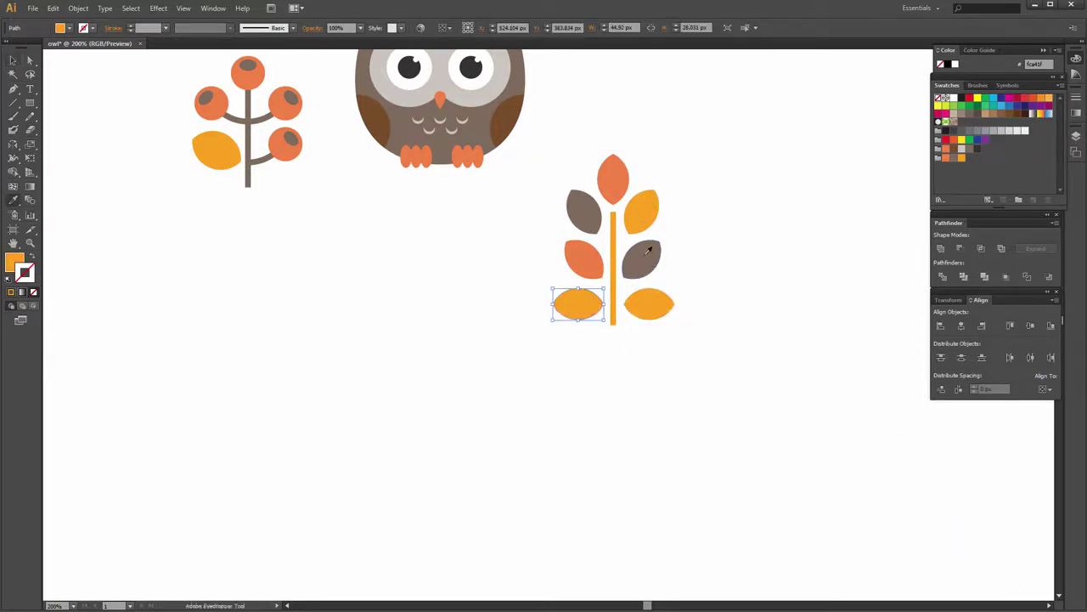
click(638, 257)
key(v)
click(719, 244)
click(588, 214)
key(i)
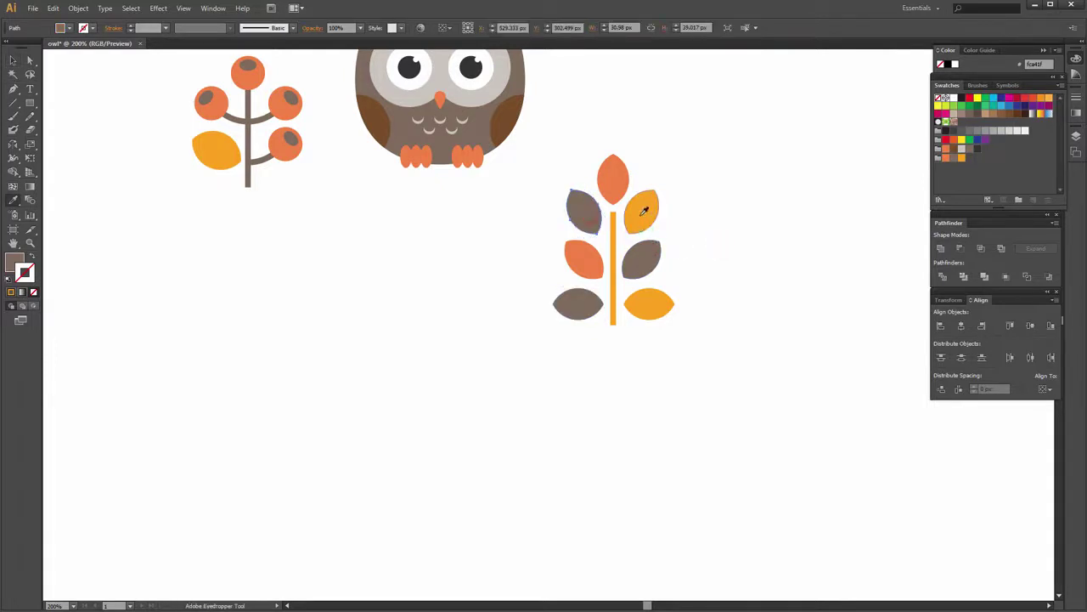
click(638, 212)
key(v)
click(709, 254)
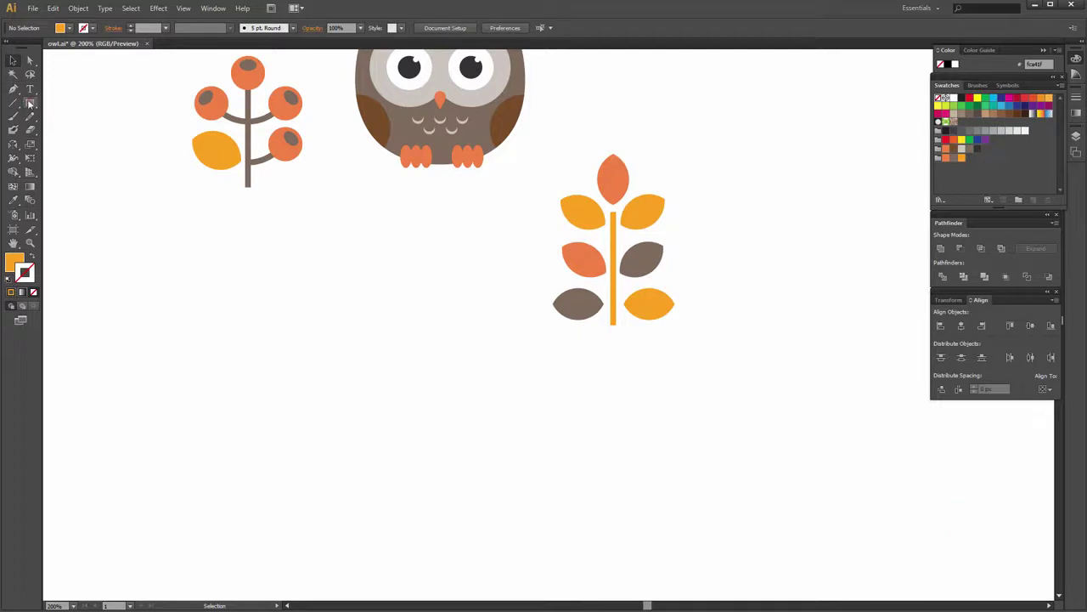
Draw a 50 px orange-outlined circle and pull its bottom anchor up to flatten the base.
drag(29, 102, 85, 129)
click(252, 239)
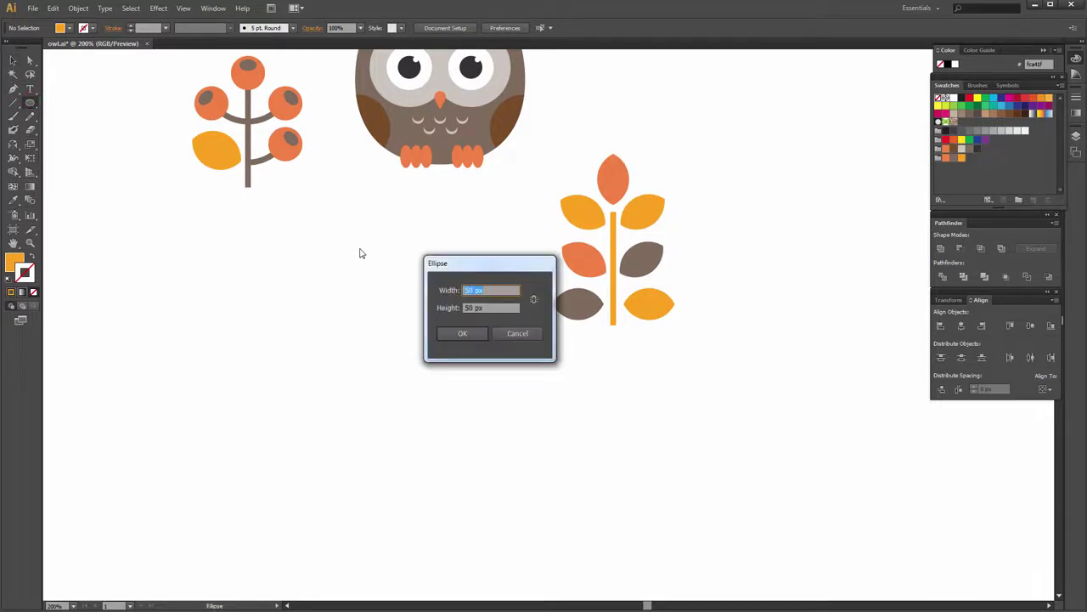
key(Return)
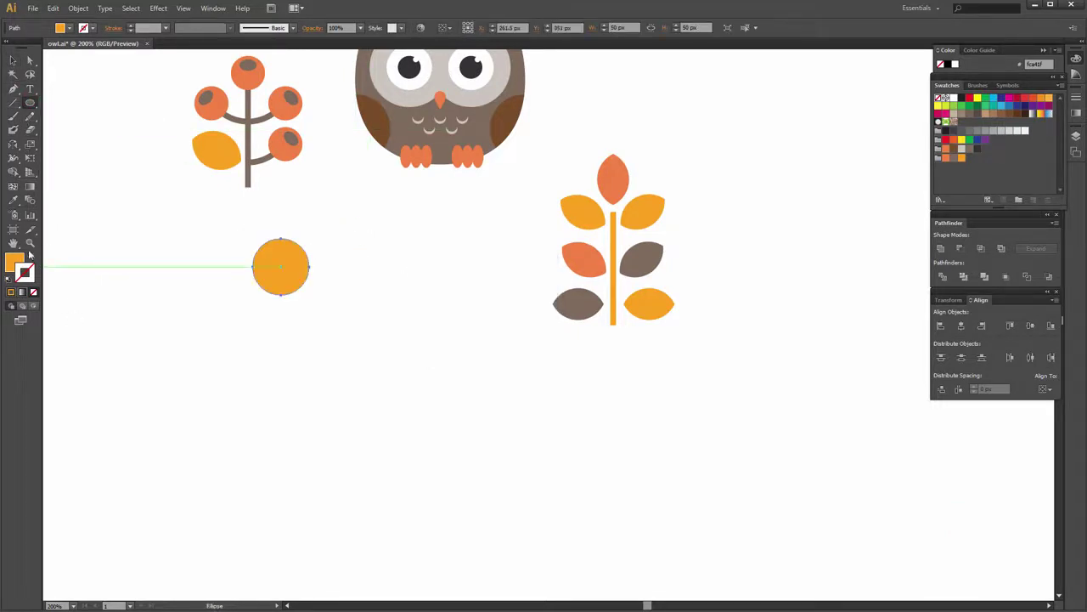
click(31, 257)
key(v)
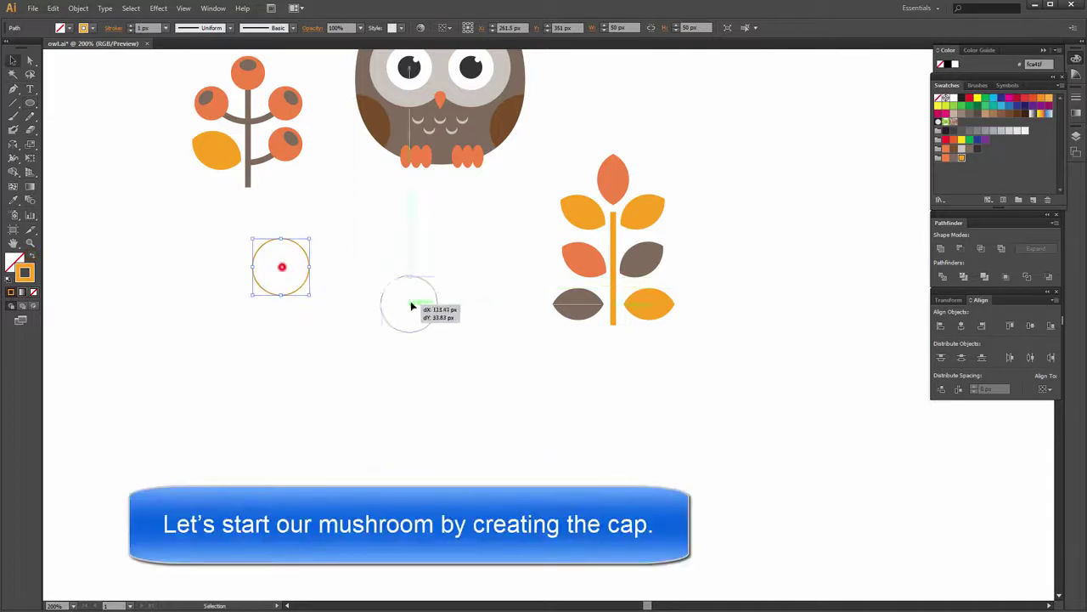
key(ctrl+plus)
key(ctrl+plus)
key(ctrl+plus)
drag(388, 301, 449, 315)
key(a)
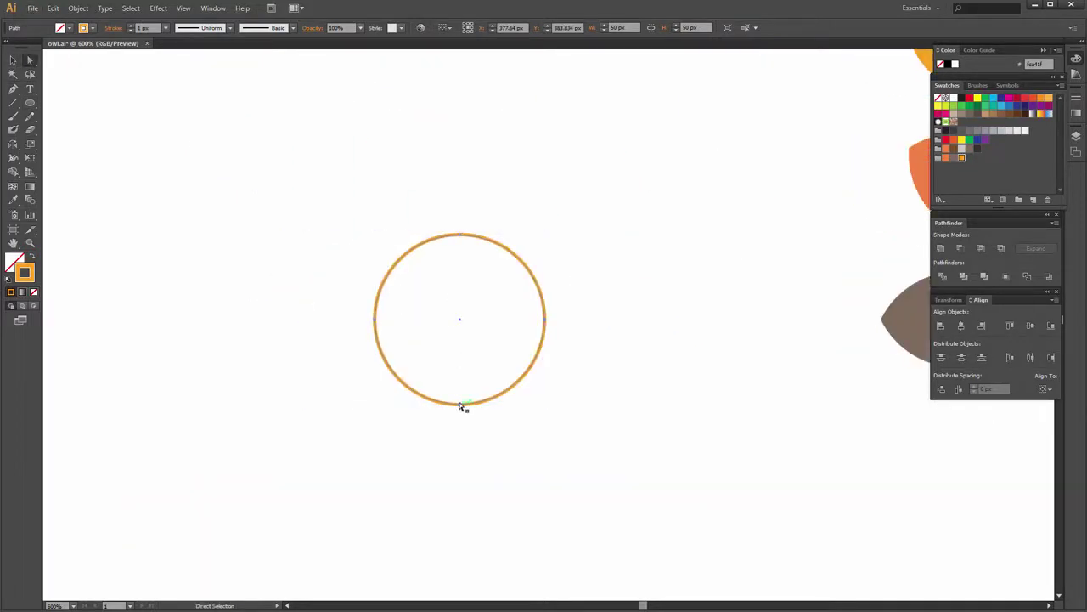
click(460, 404)
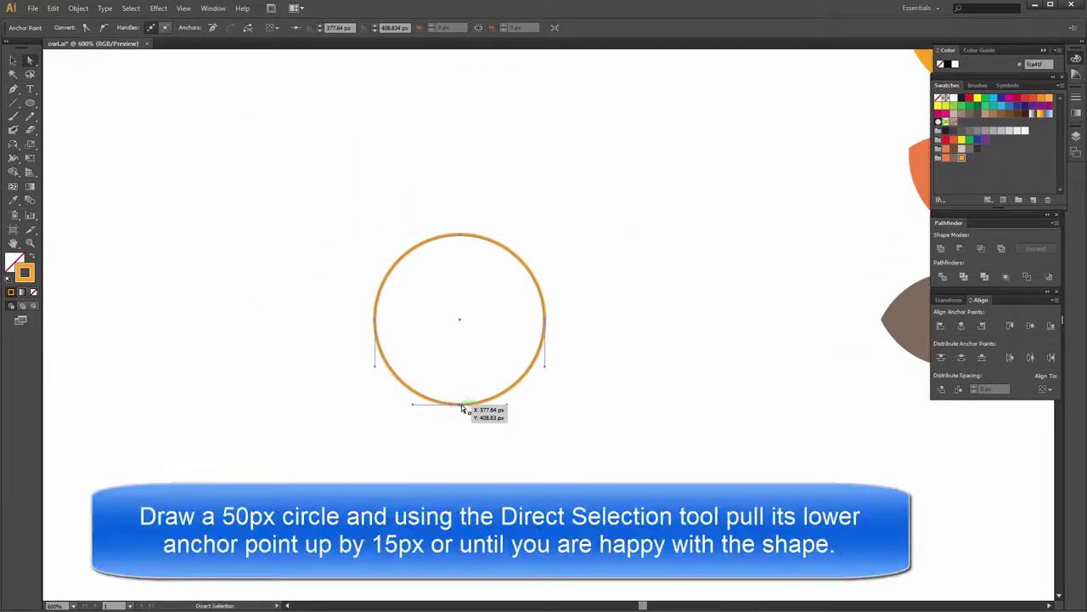
drag(460, 407, 460, 360)
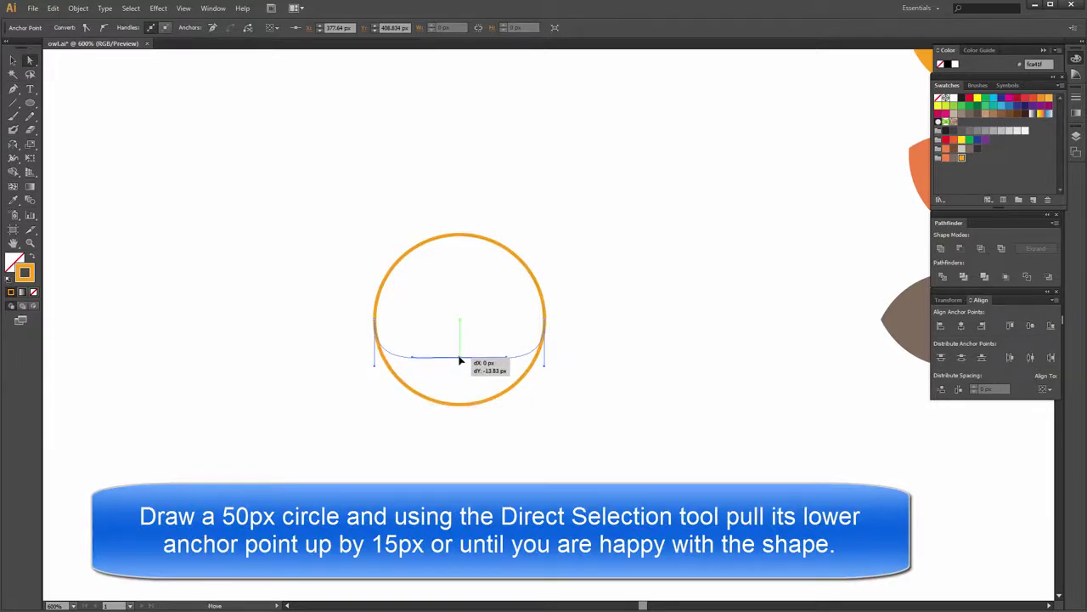
click(662, 341)
Draw a 20 px circle and move it beside the cap.
scroll(565, 364, down, 1)
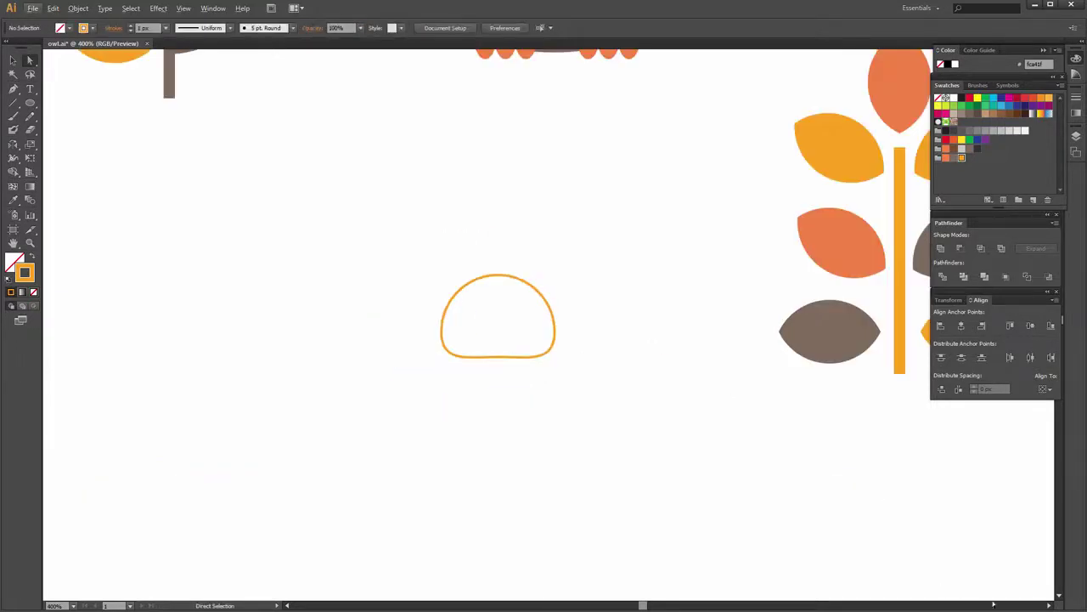
click(29, 102)
click(384, 185)
key(Tab)
text(20)
key(Return)
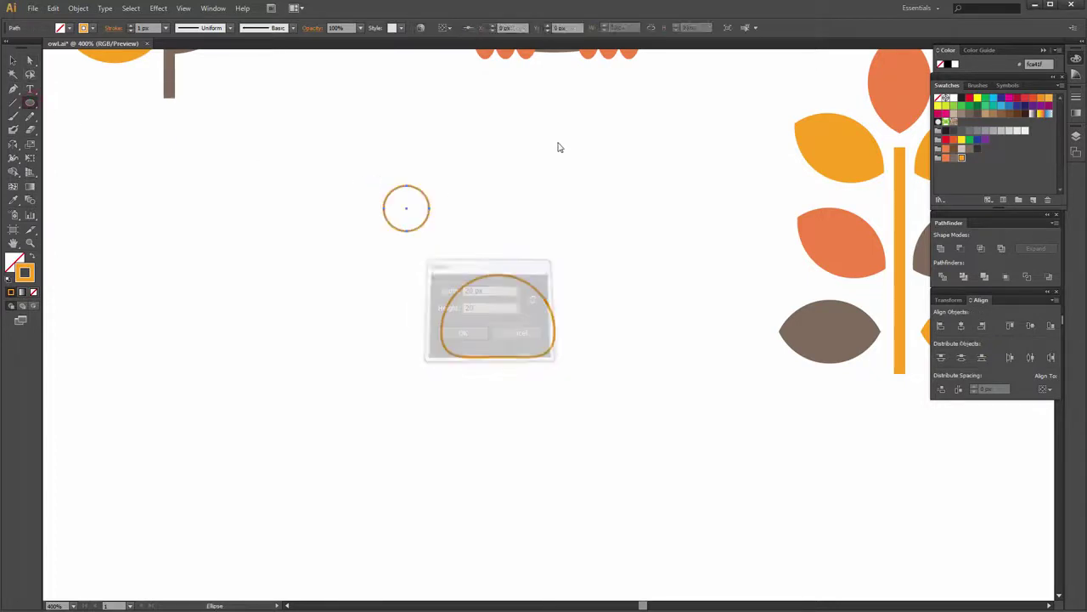
key(v)
mouse_move(405, 208)
mouse_down()
mouse_move(657, 304)
mouse_move(618, 330)
mouse_up()
Drag the small circle's top anchor upward to form a tall teardrop.
key(a)
click(617, 308)
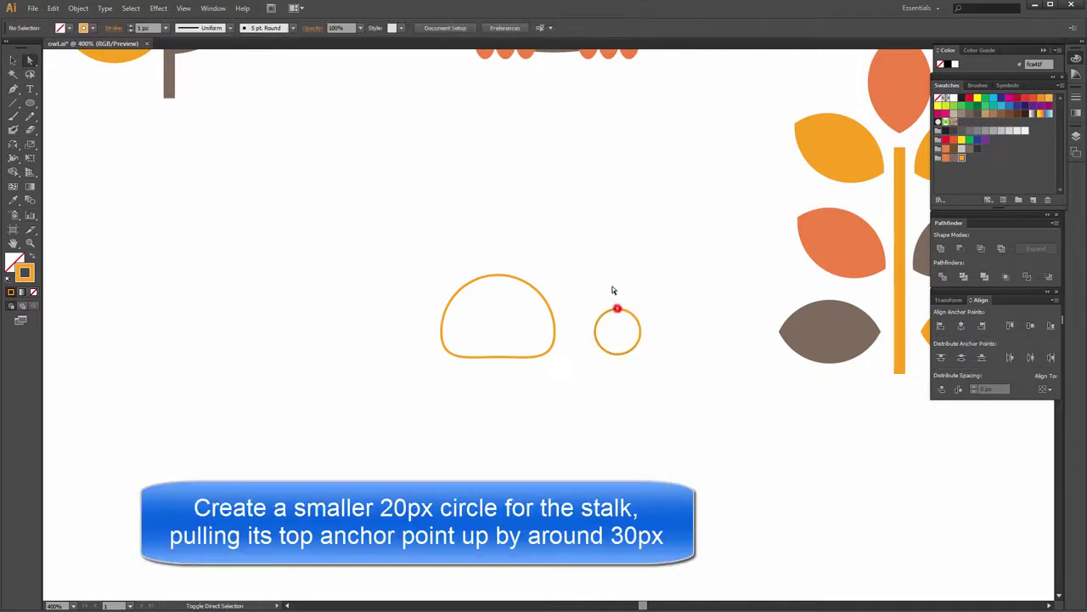
drag(618, 310, 619, 268)
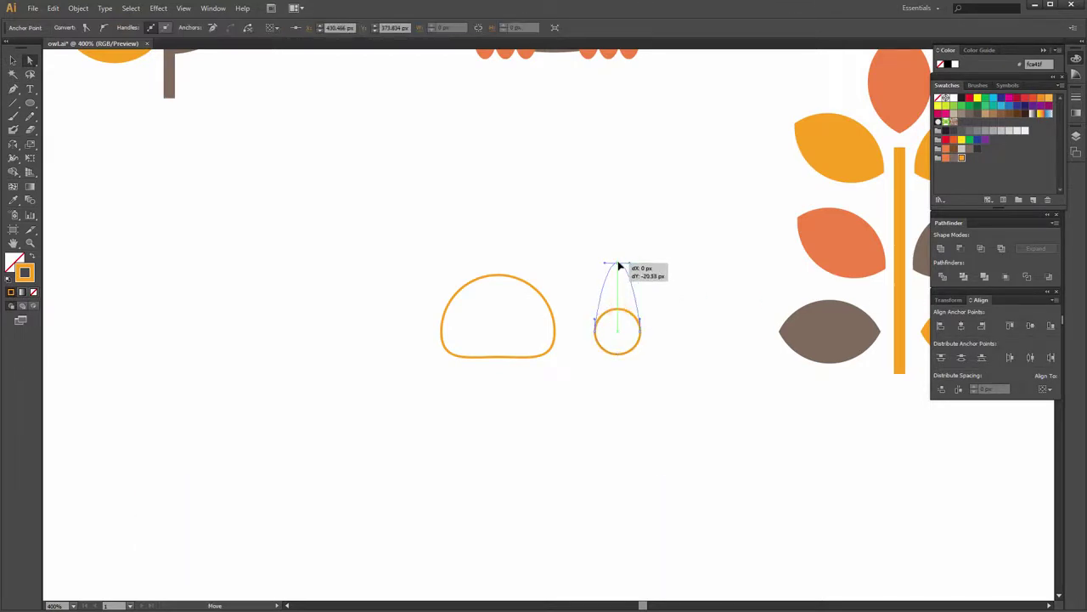
drag(618, 267, 618, 242)
click(677, 253)
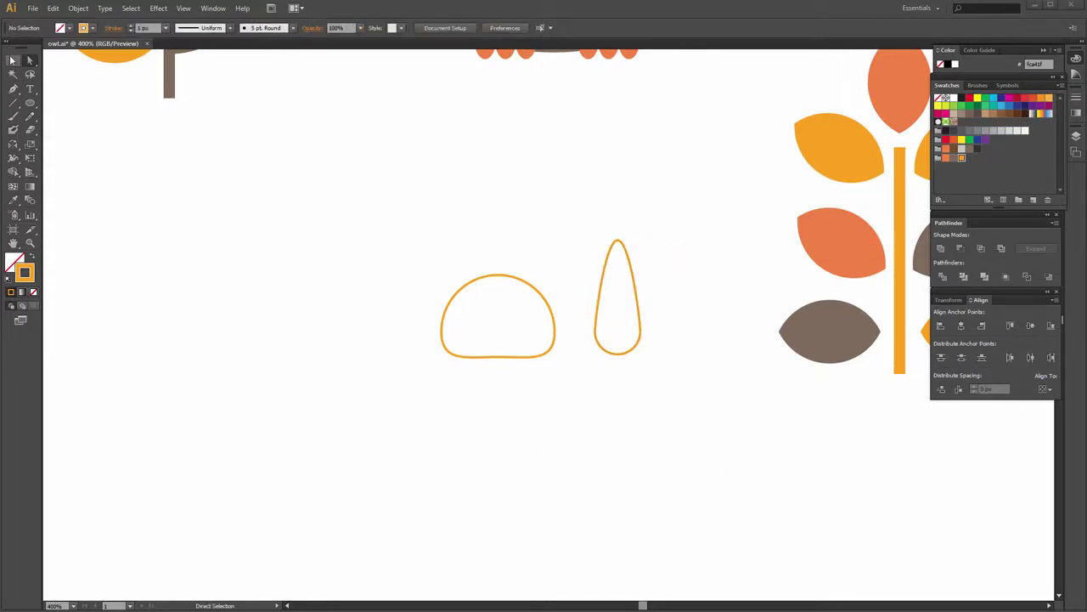
Move the teardrop stem under the mushroom cap, about 10 px lower into its base.
key(v)
click(855, 315)
click(682, 323)
click(639, 301)
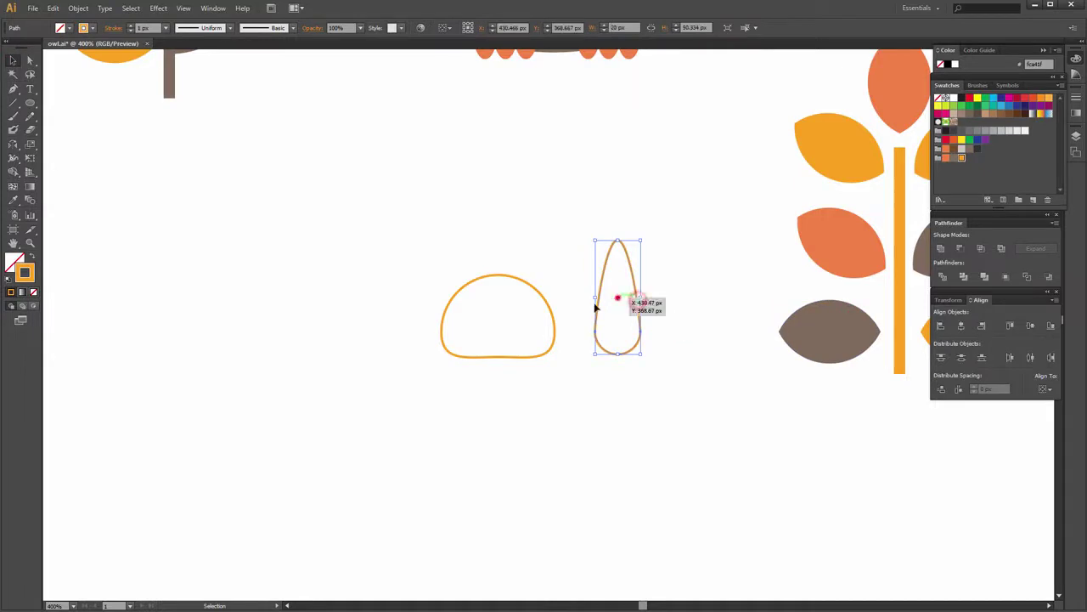
mouse_move(596, 308)
mouse_down()
mouse_move(499, 369)
mouse_move(500, 360)
mouse_up()
click(646, 383)
drag(451, 265, 600, 371)
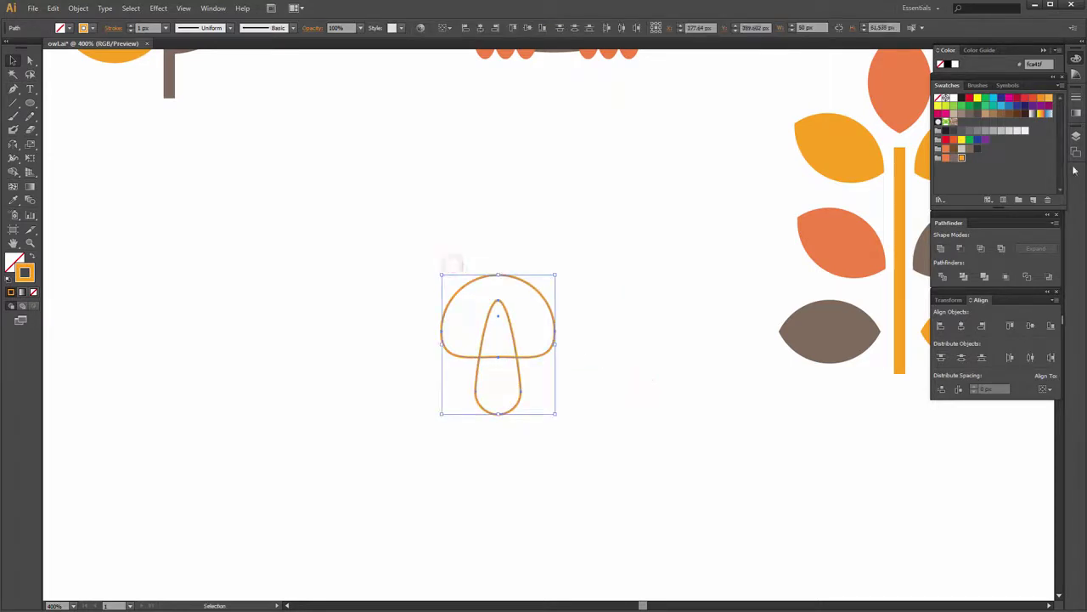
click(637, 436)
drag(520, 395, 521, 403)
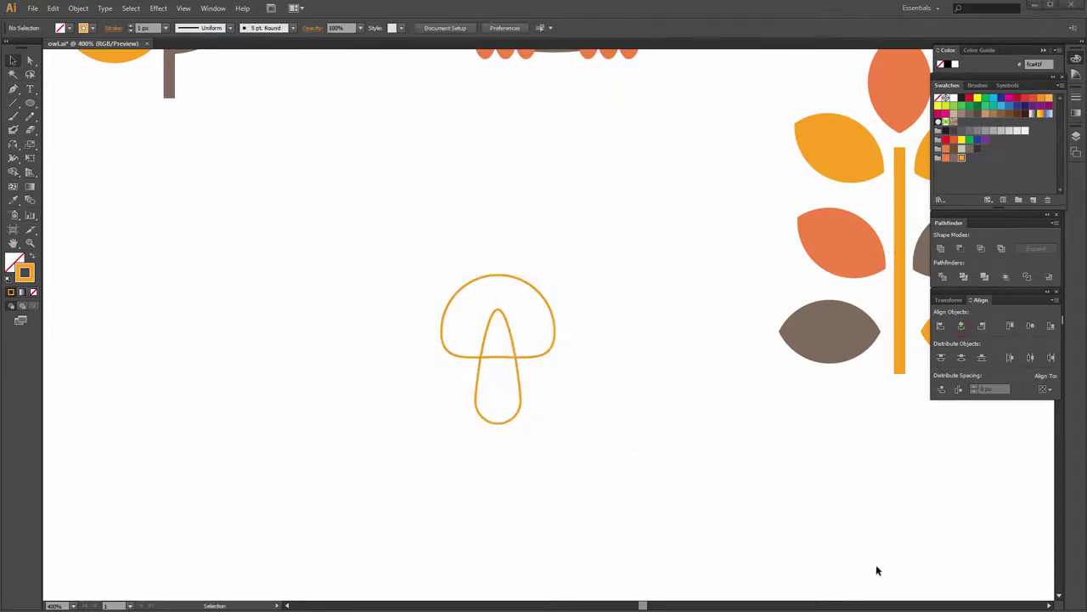
click(520, 400)
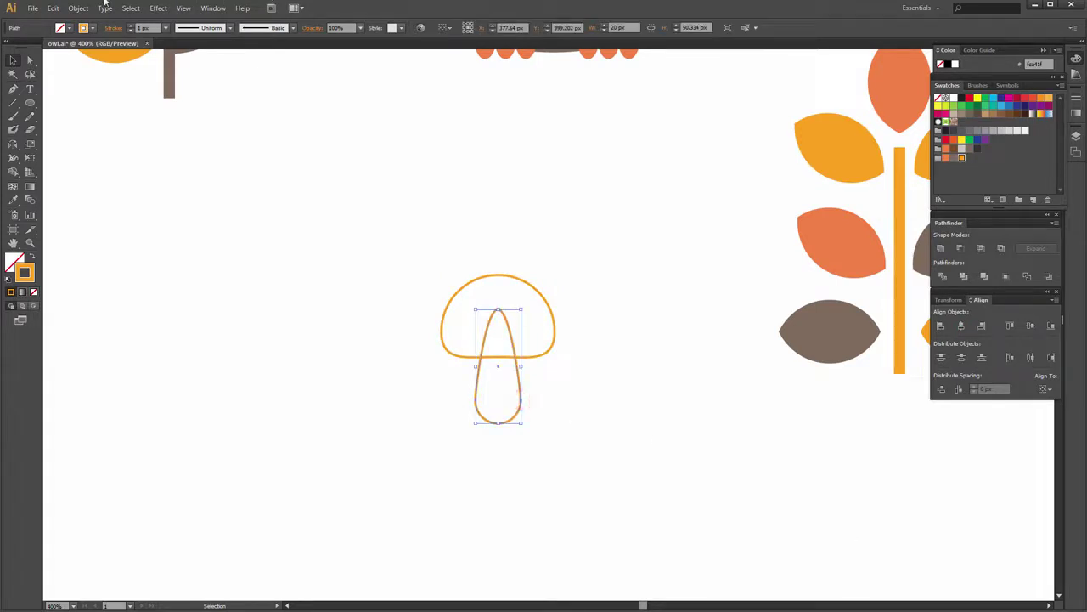
Apply a Squeeze warp with Bend -42% to the stem.
click(160, 10)
mouse_move(208, 155)
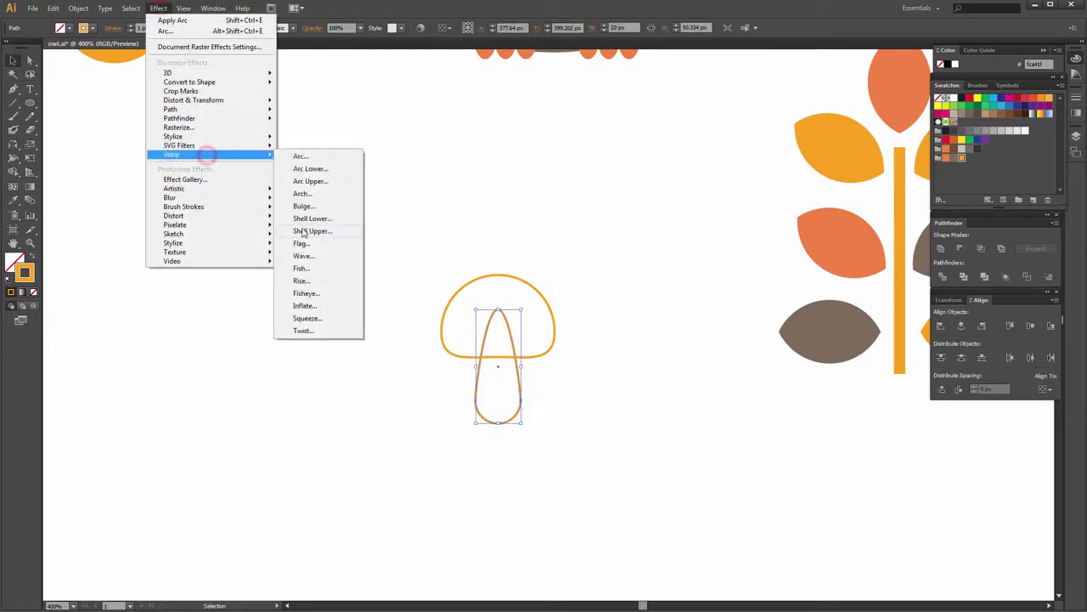
click(299, 318)
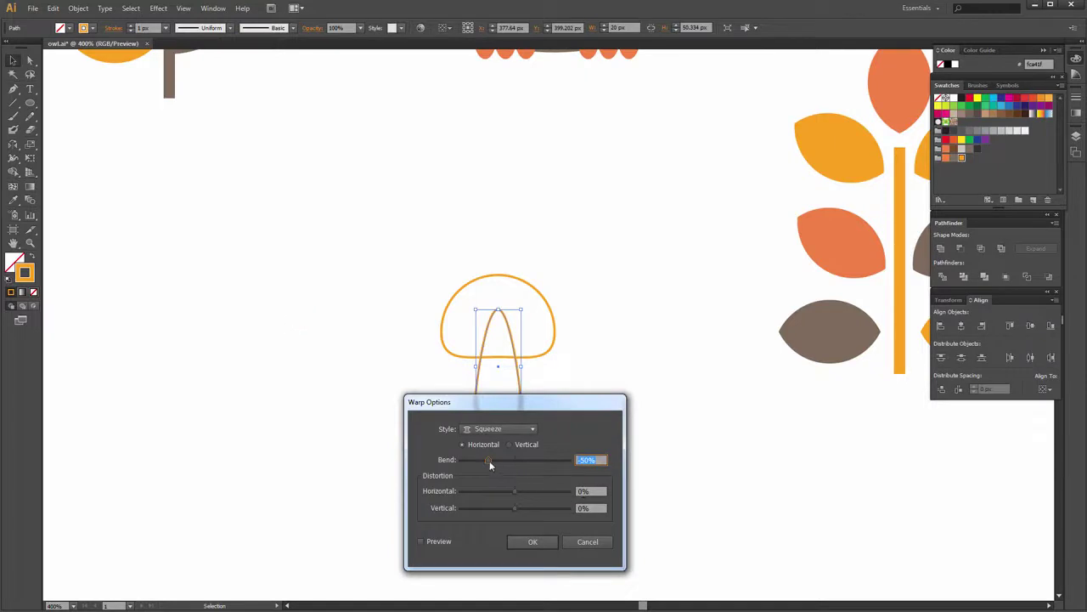
drag(541, 467, 536, 468)
click(441, 541)
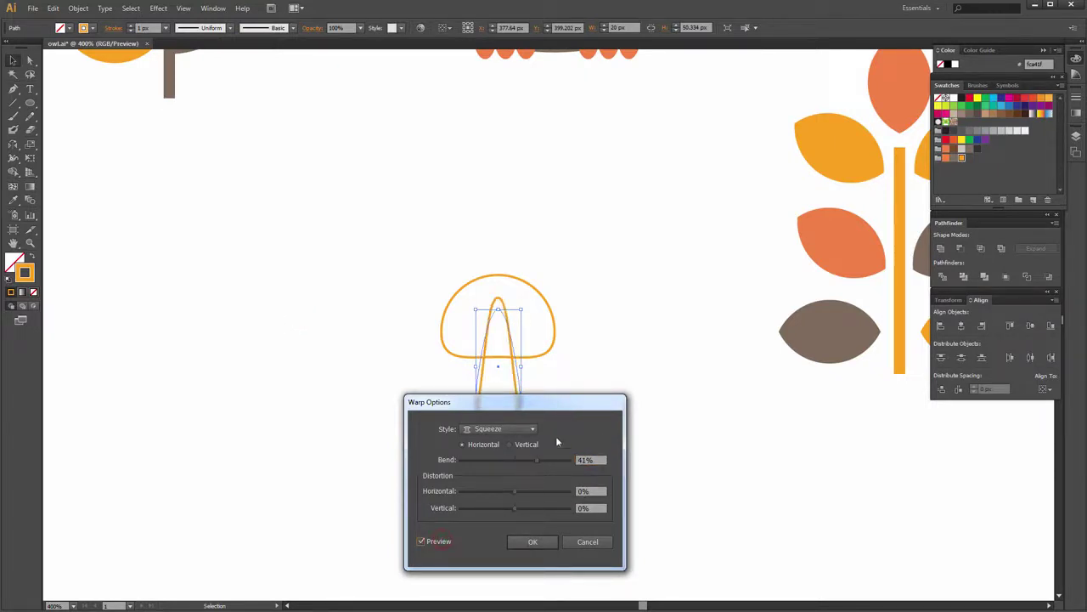
drag(573, 403, 787, 379)
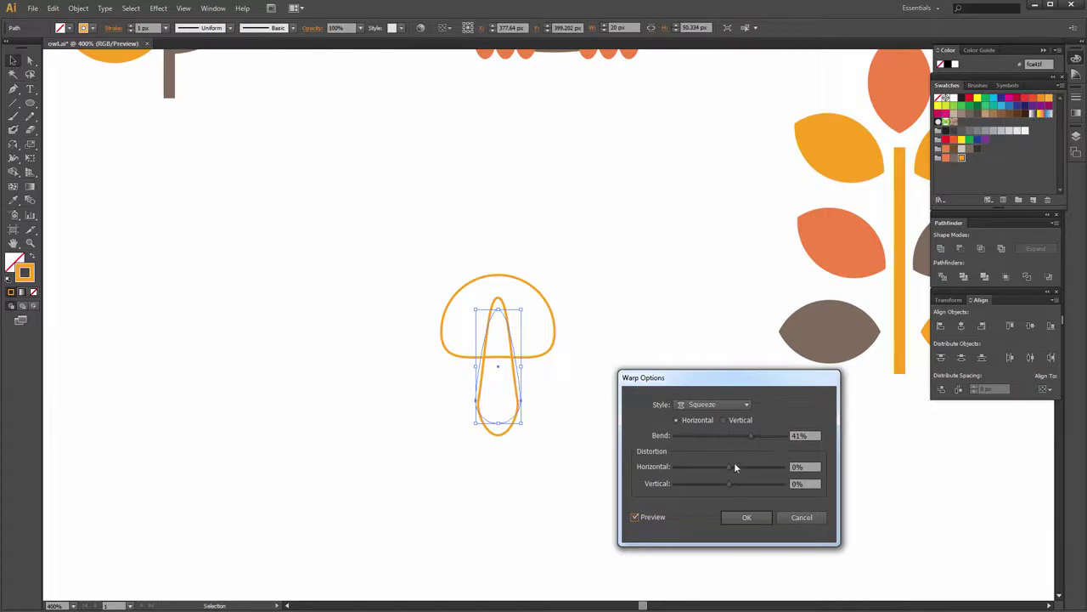
mouse_move(749, 435)
mouse_down()
mouse_move(702, 435)
mouse_move(715, 447)
mouse_up()
click(747, 520)
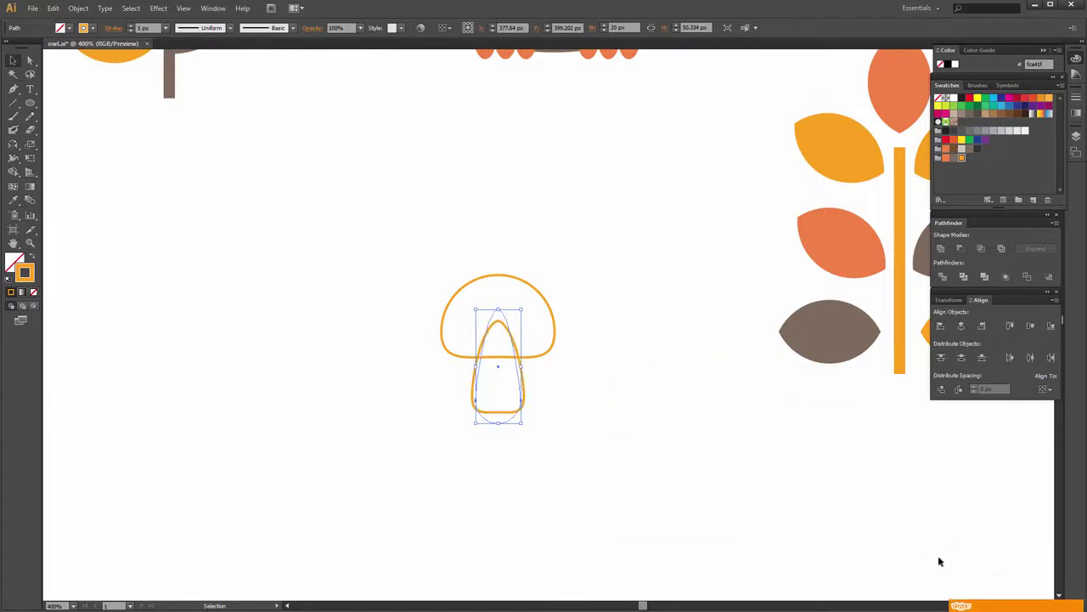
Expand the stem's warp appearance into permanent path geometry.
click(73, 10)
click(95, 140)
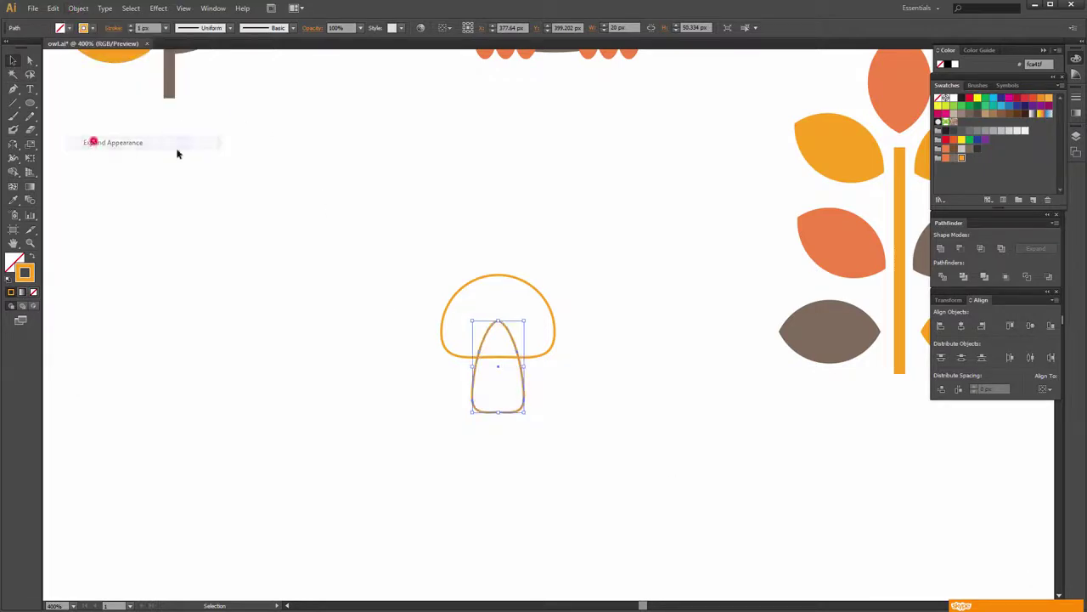
click(447, 167)
click(744, 400)
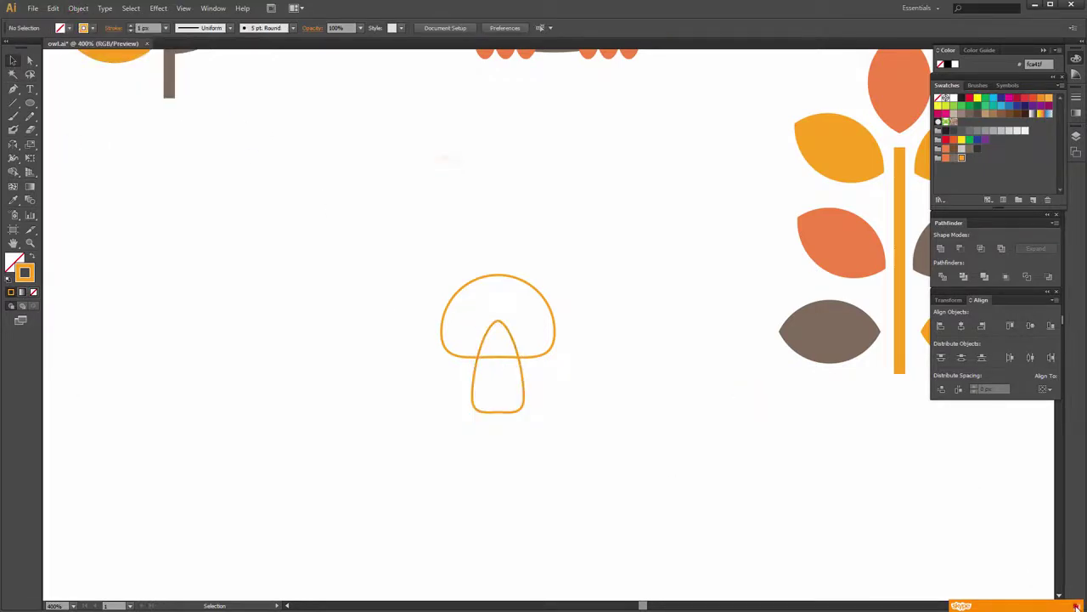
click(1076, 606)
key(l)
Draw a small spot on the cap's left side and copy it up and to the right.
drag(457, 322, 470, 334)
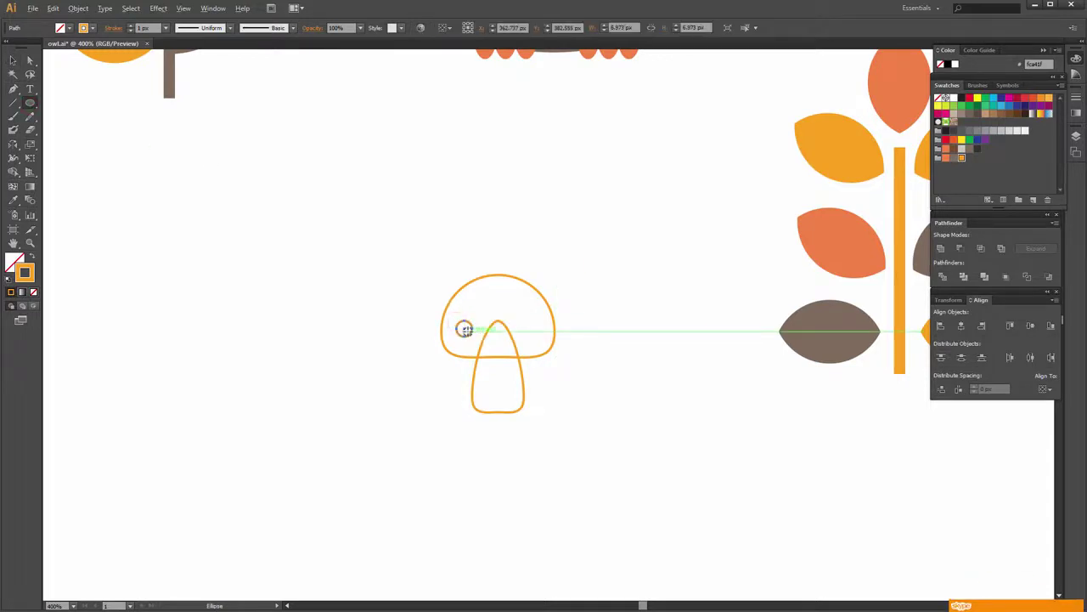
key(alt+v)
click(463, 328)
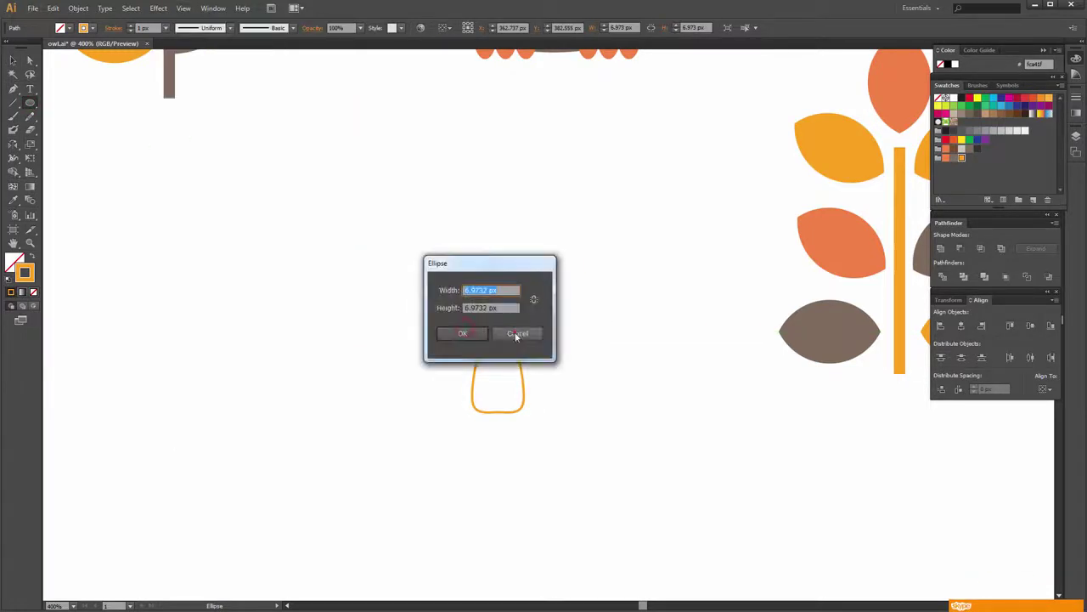
click(515, 333)
click(13, 61)
mouse_move(464, 328)
mouse_down()
mouse_move(497, 304)
mouse_move(530, 335)
mouse_up()
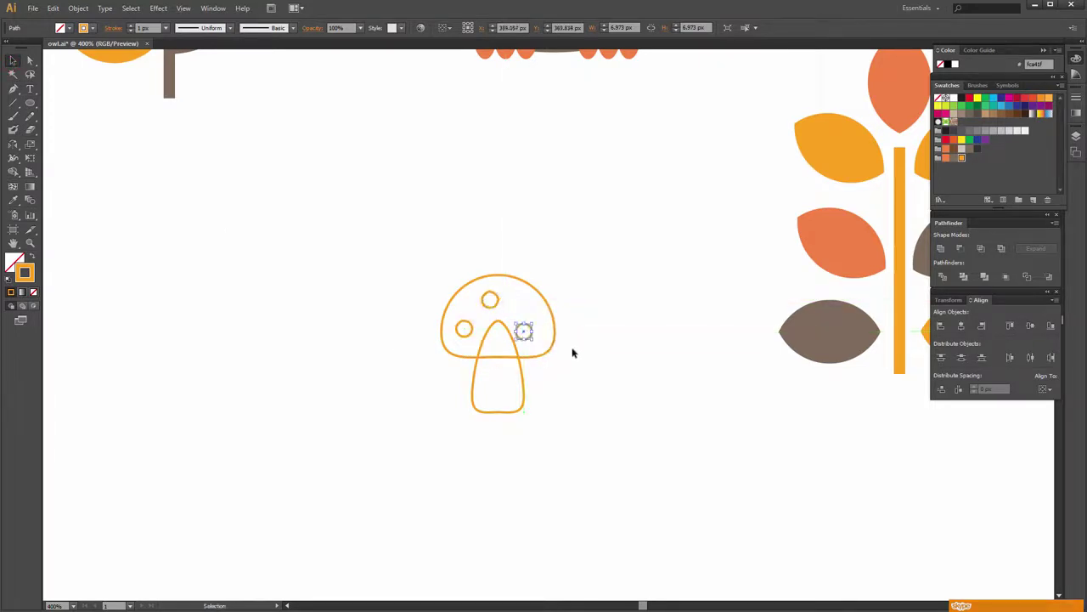
click(572, 348)
Copy a spot near the cap top to another position on the cap.
click(492, 306)
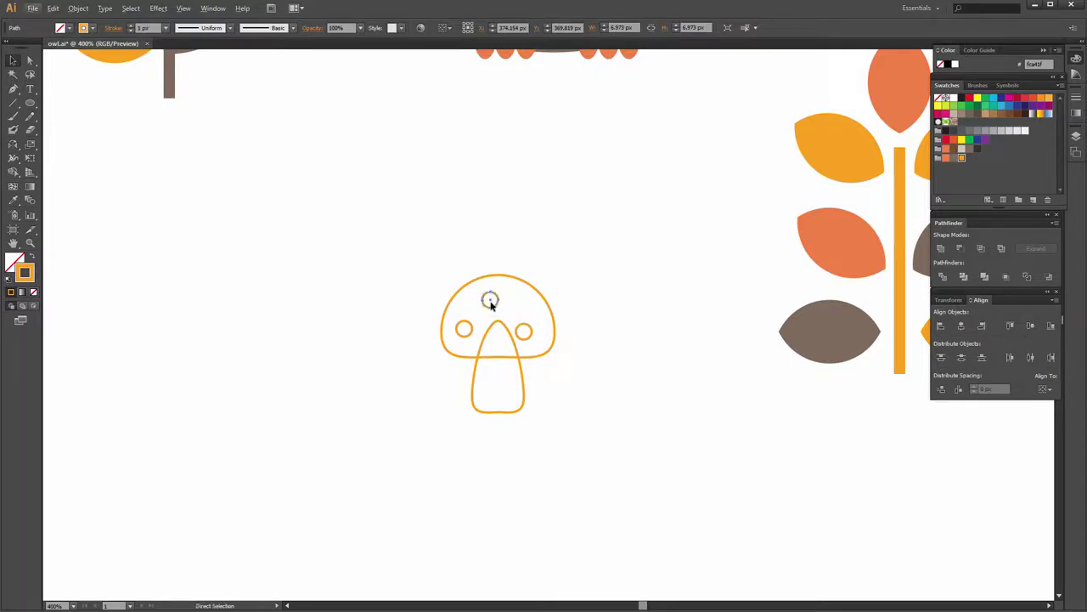
mouse_move(490, 301)
mouse_down()
mouse_move(470, 306)
mouse_move(502, 323)
mouse_move(500, 340)
mouse_move(497, 283)
mouse_up()
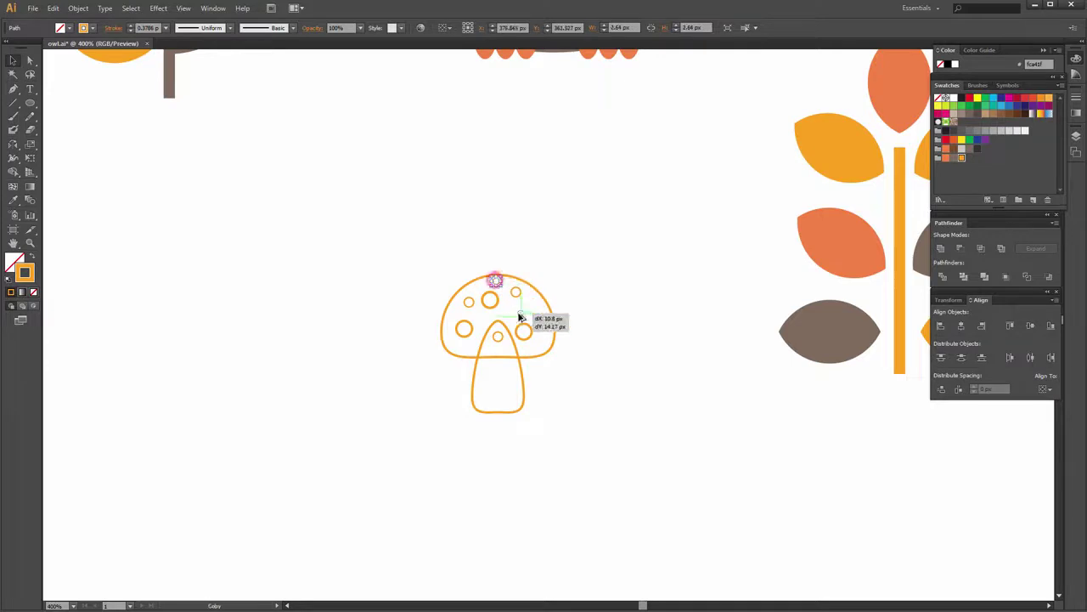
click(605, 290)
click(498, 286)
click(592, 280)
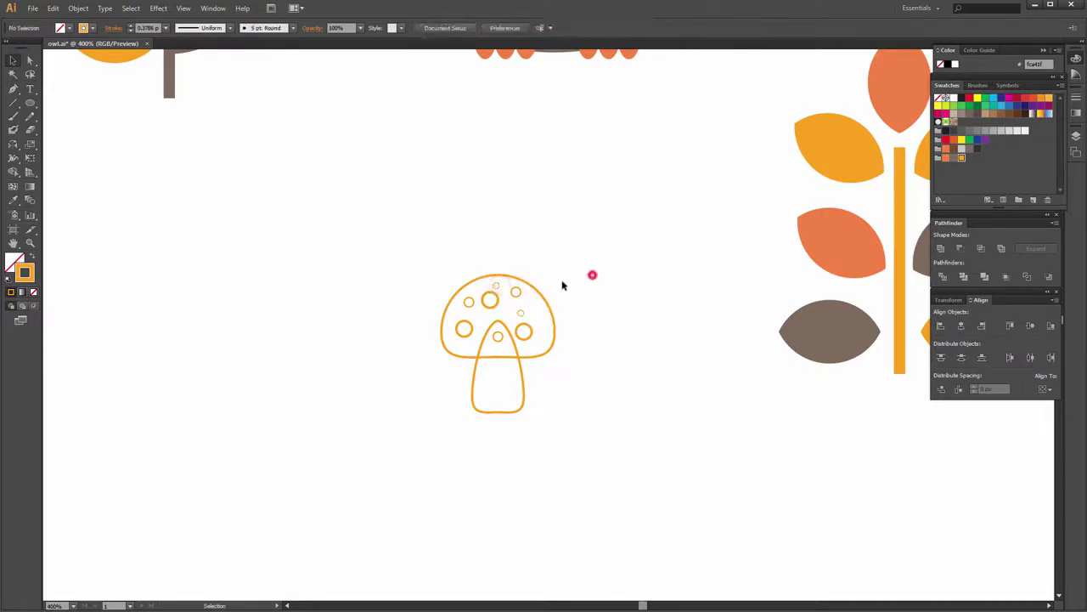
click(496, 286)
click(570, 283)
Fill the mushroom cap solid crimson red.
scroll(493, 456, up, 1)
click(584, 276)
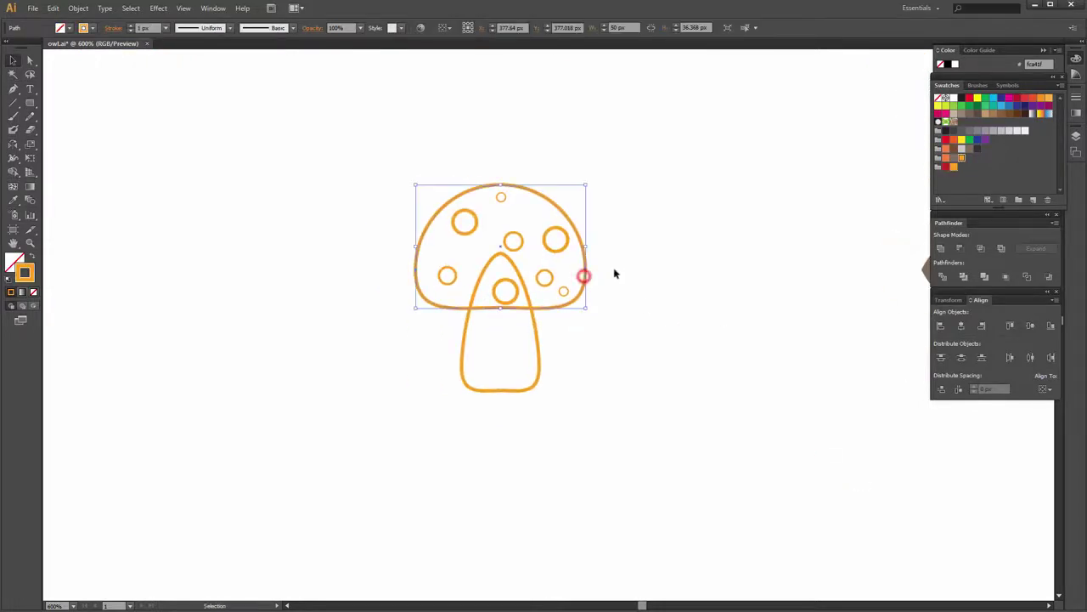
key(i)
click(947, 168)
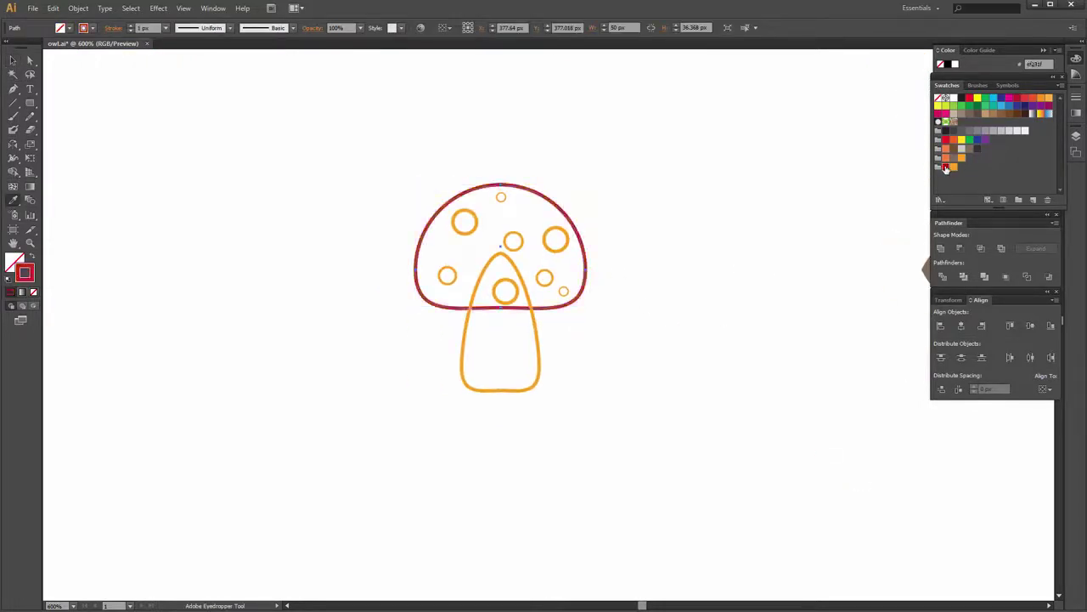
click(33, 257)
key(v)
click(611, 253)
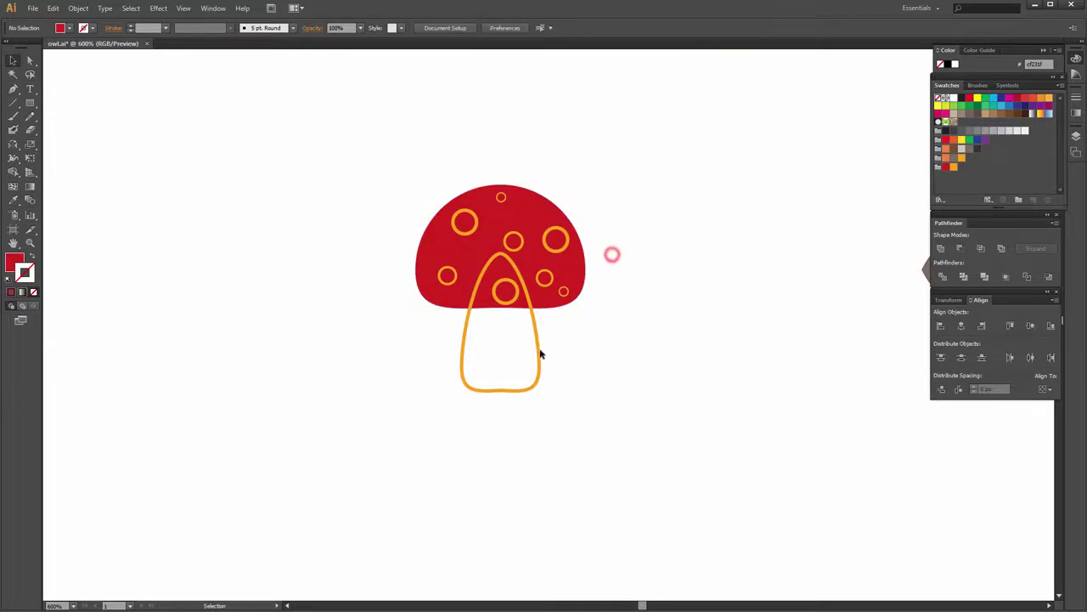
Fill the stem solid orange and send it behind the cap.
click(538, 353)
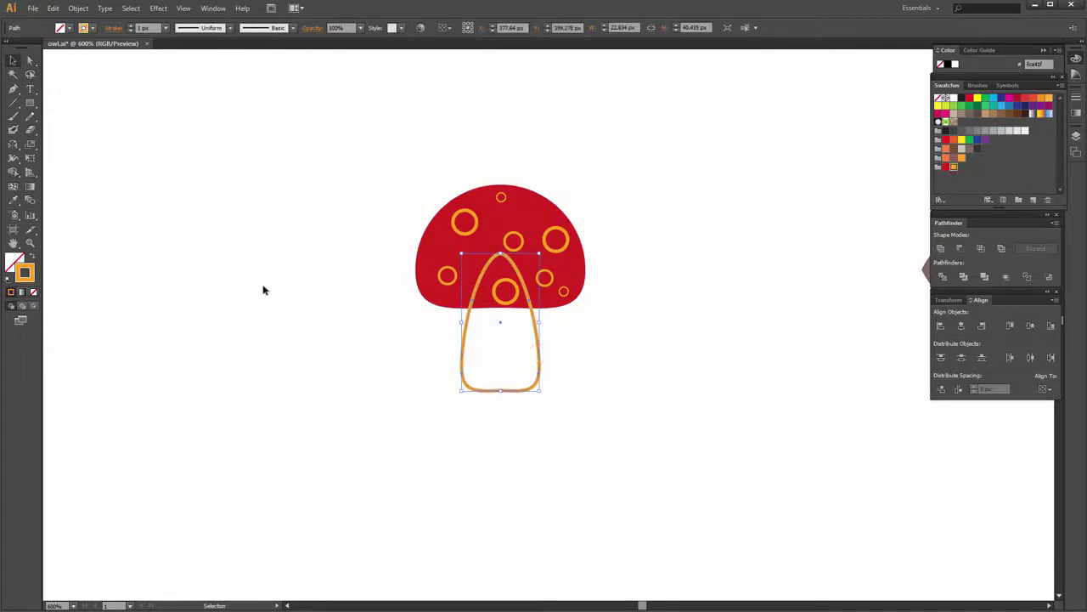
click(29, 257)
click(651, 303)
right_click(528, 322)
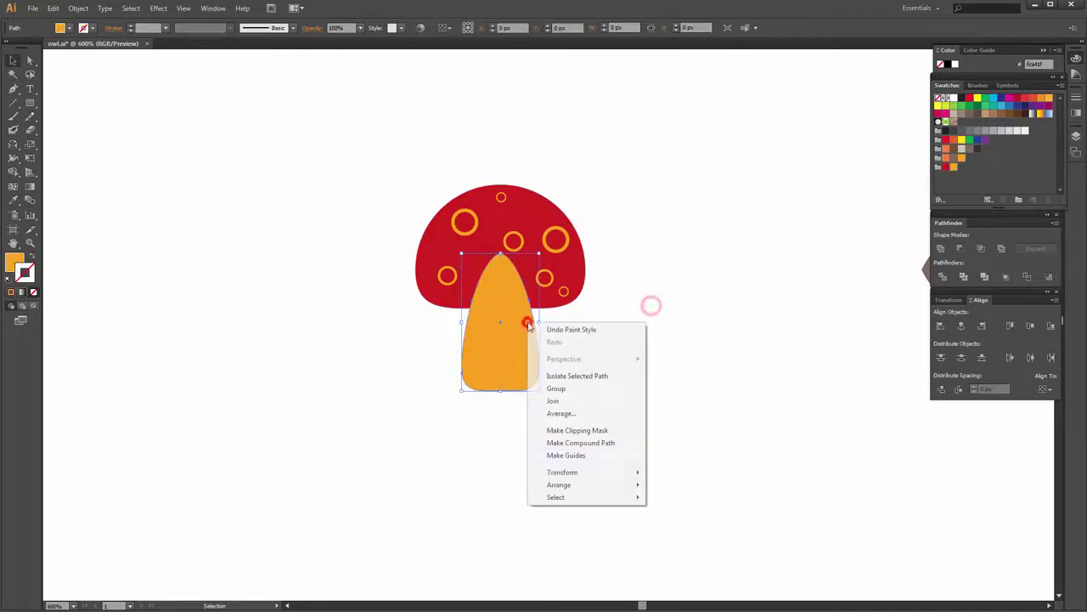
click(661, 522)
Select all the orange rings on the mushroom cap.
click(683, 433)
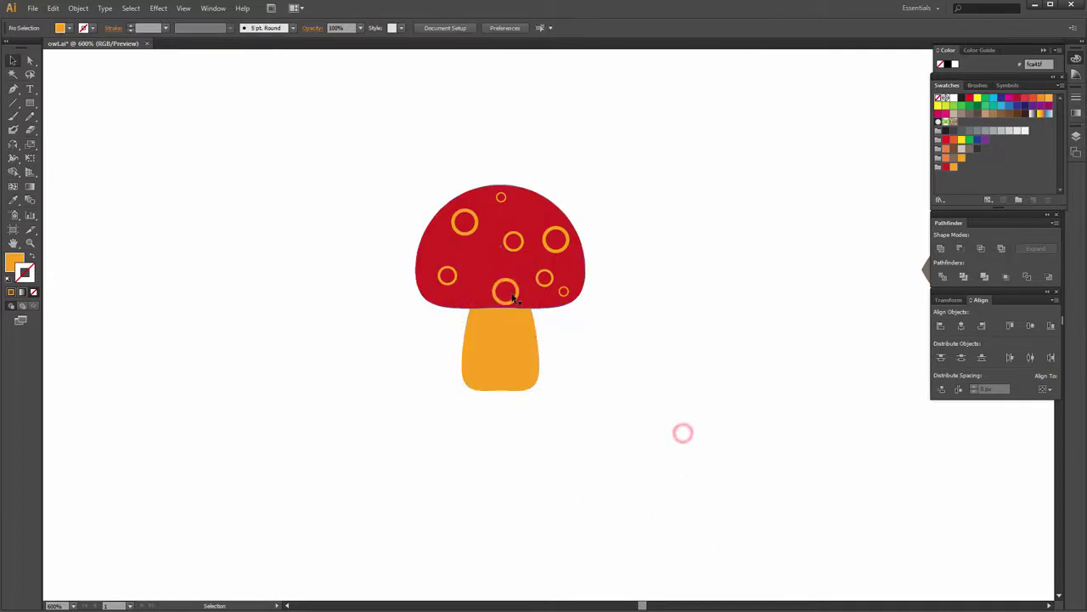
click(505, 291)
shift+click(565, 255)
click(558, 241)
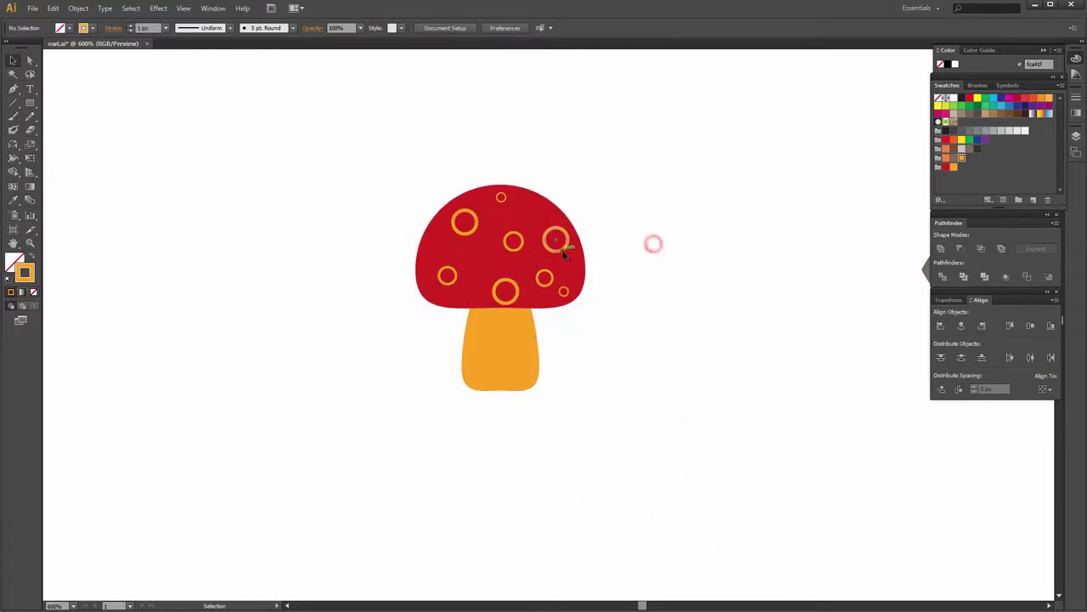
click(519, 246)
click(606, 221)
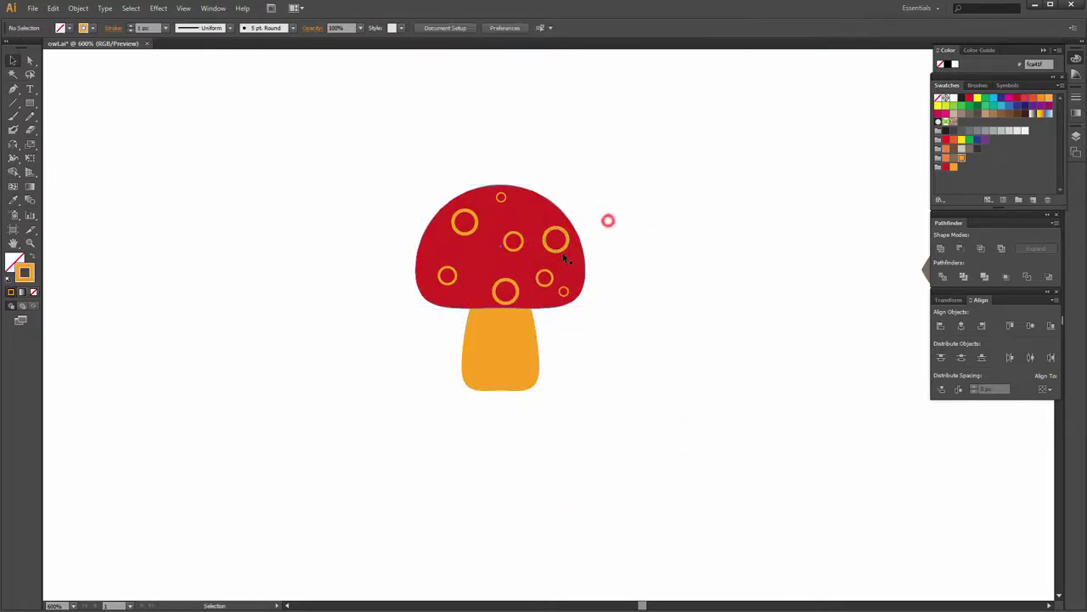
click(559, 242)
shift+click(520, 246)
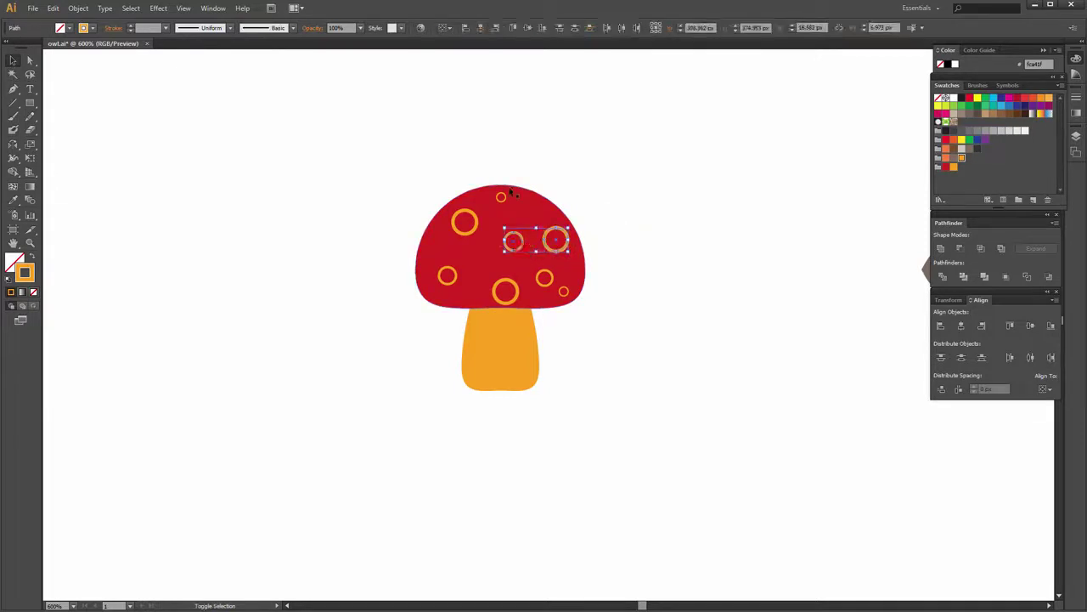
shift+click(505, 197)
shift+click(476, 217)
shift+click(454, 281)
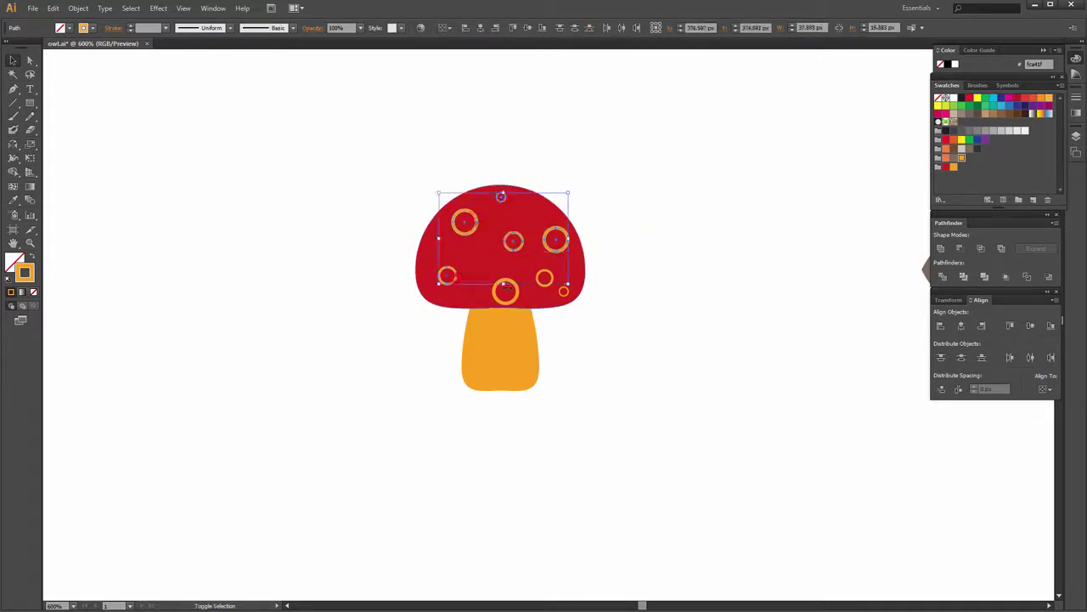
shift+click(501, 296)
shift+click(552, 278)
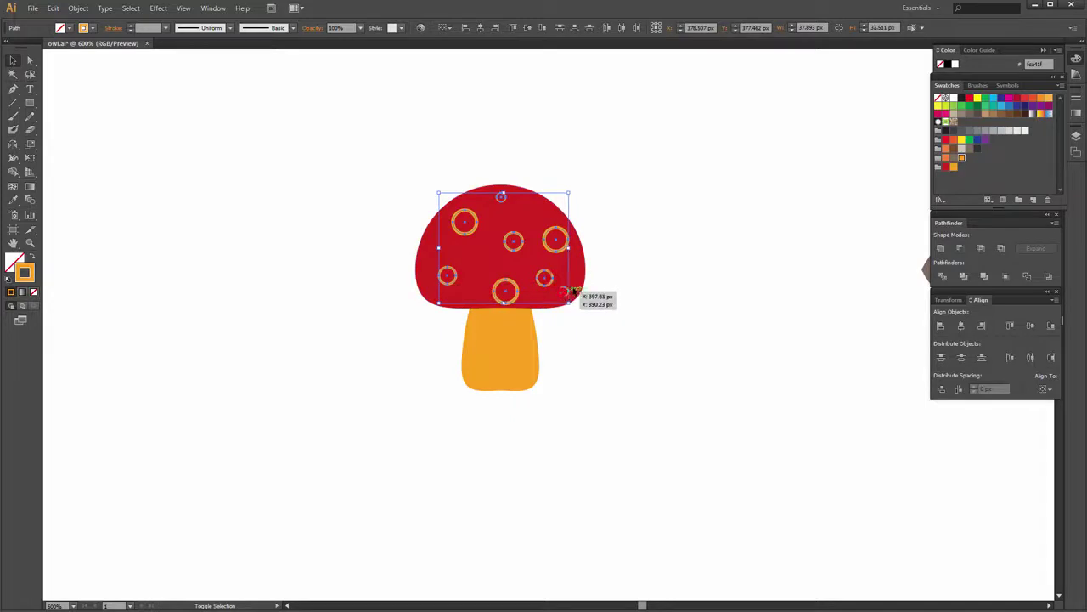
Turn the selected rings into solid white spots with no outline.
click(30, 258)
double_click(15, 264)
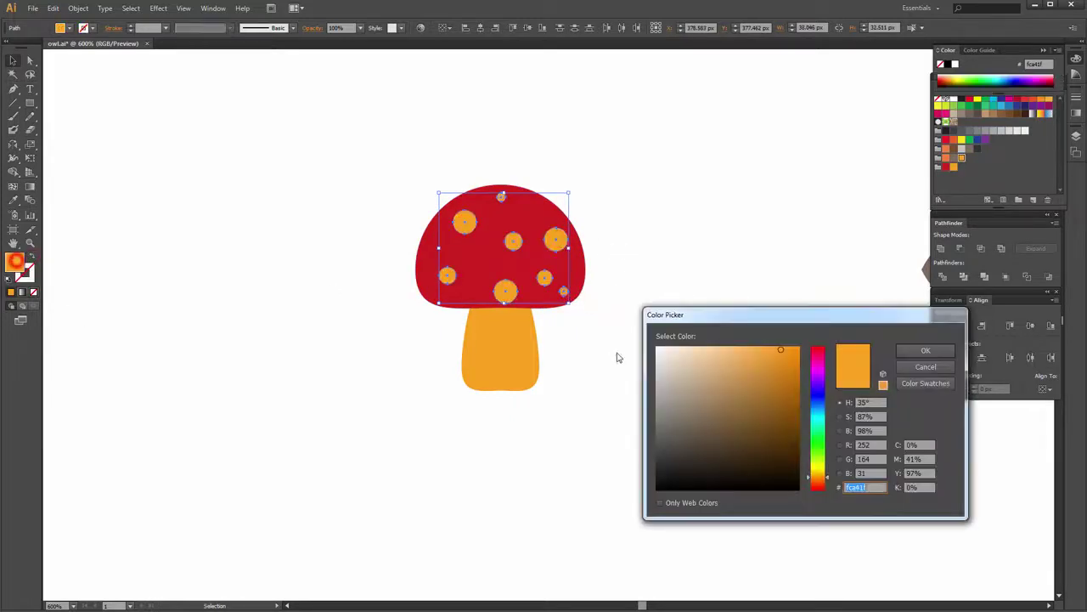
click(659, 348)
click(913, 350)
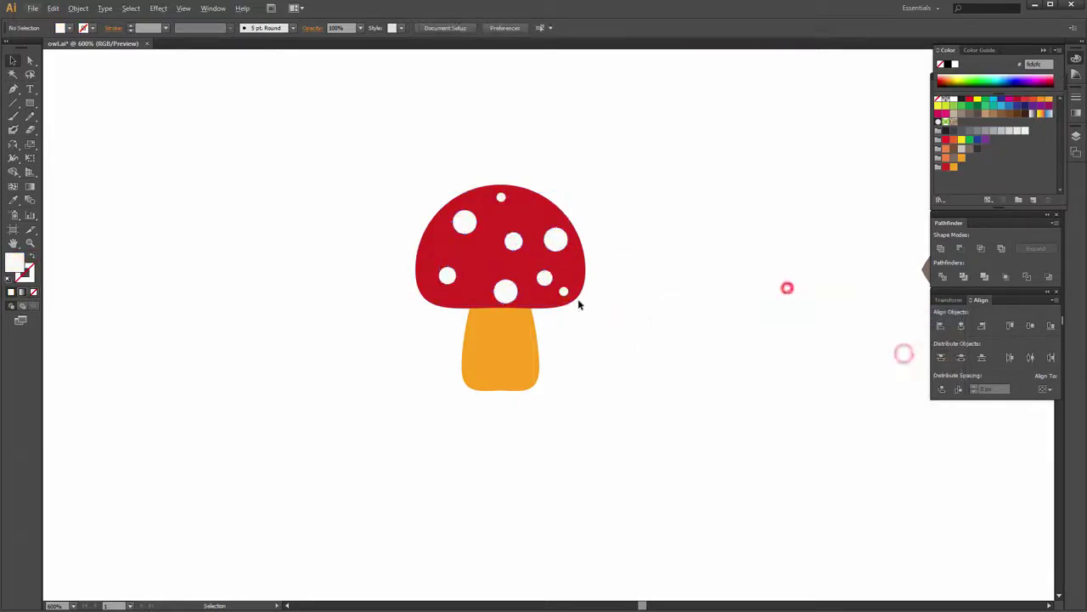
scroll(577, 301, up, 1)
click(490, 283)
click(664, 265)
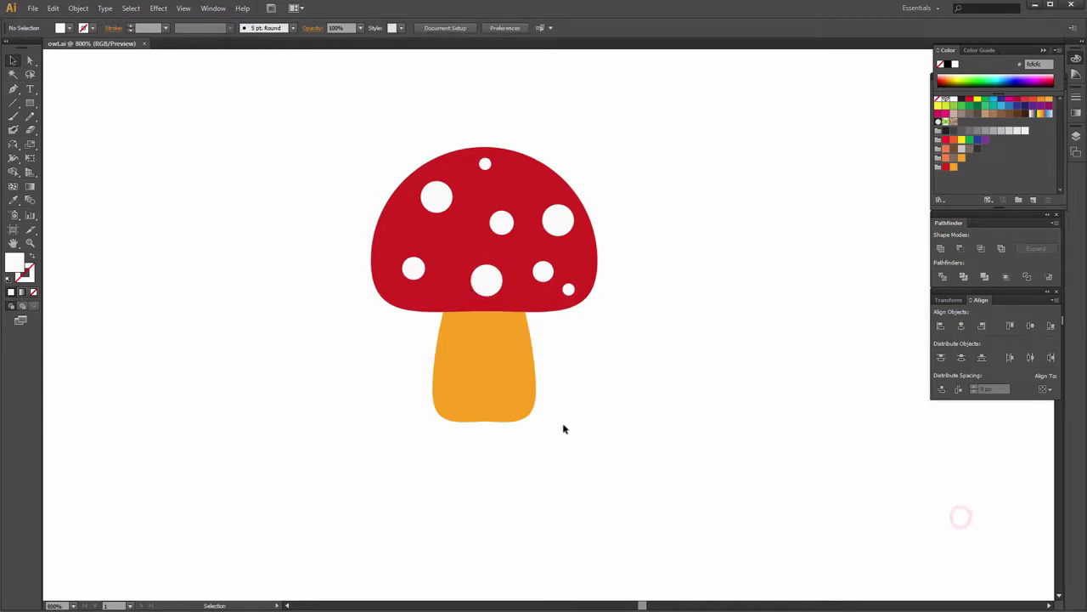
Move the finished mushroom up beside the owl.
scroll(636, 381, down, 2)
scroll(629, 384, down, 3)
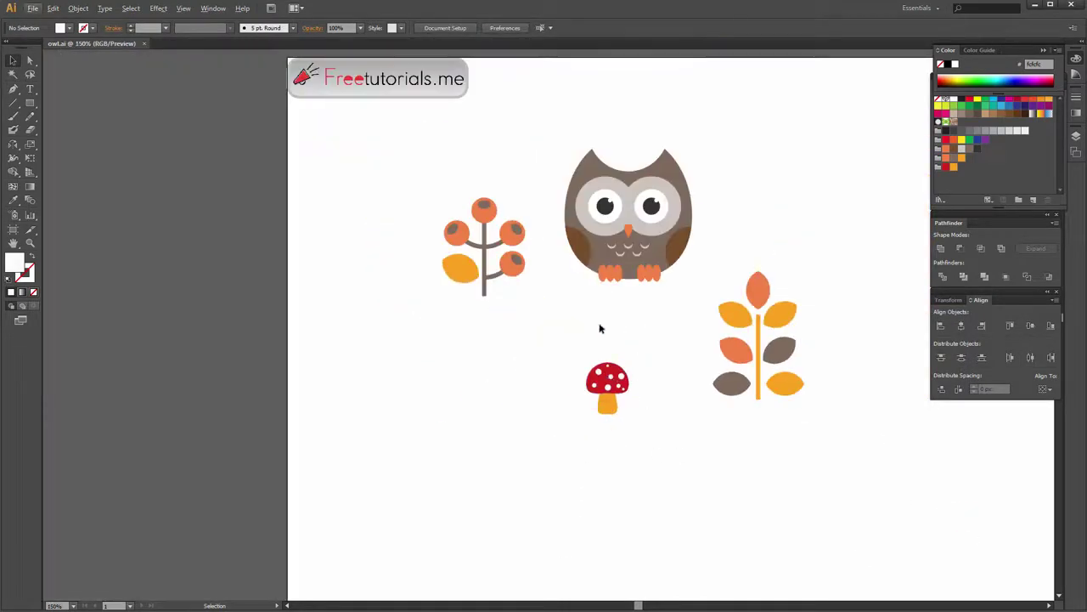
drag(595, 374, 757, 207)
click(570, 471)
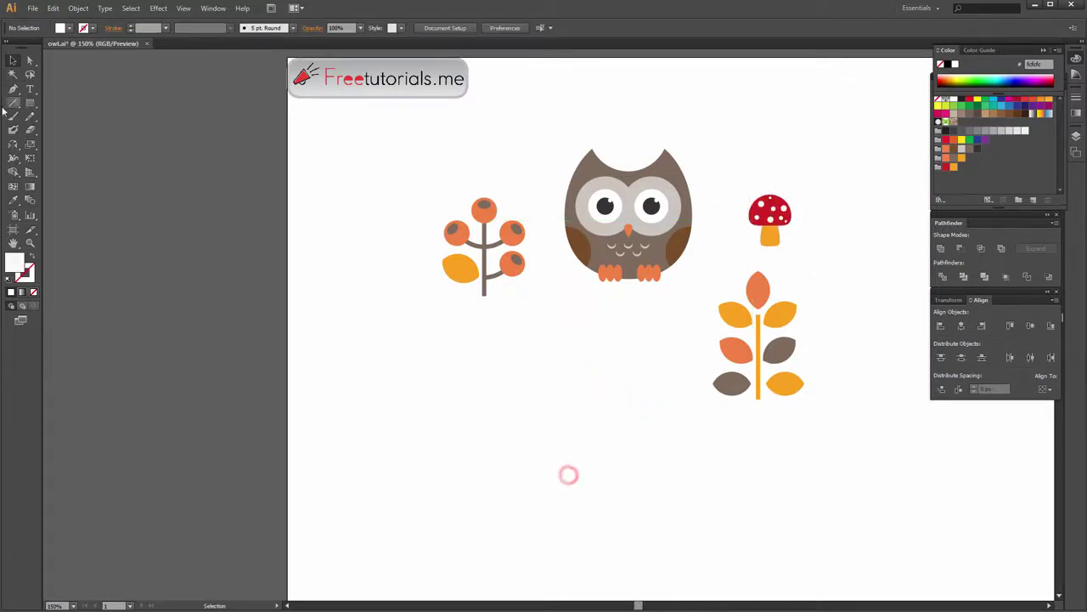
Draw a 30px circle with a black (000000) stroke and no fill.
drag(30, 102, 81, 128)
click(485, 374)
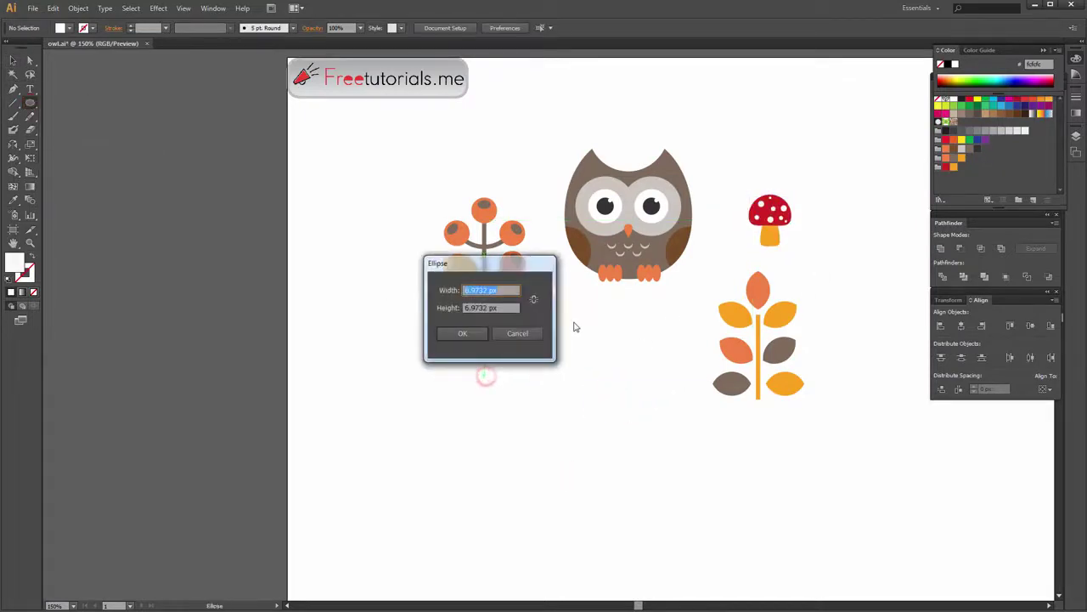
key(Tab)
key(Return)
alt+scroll(510, 390, up, 3)
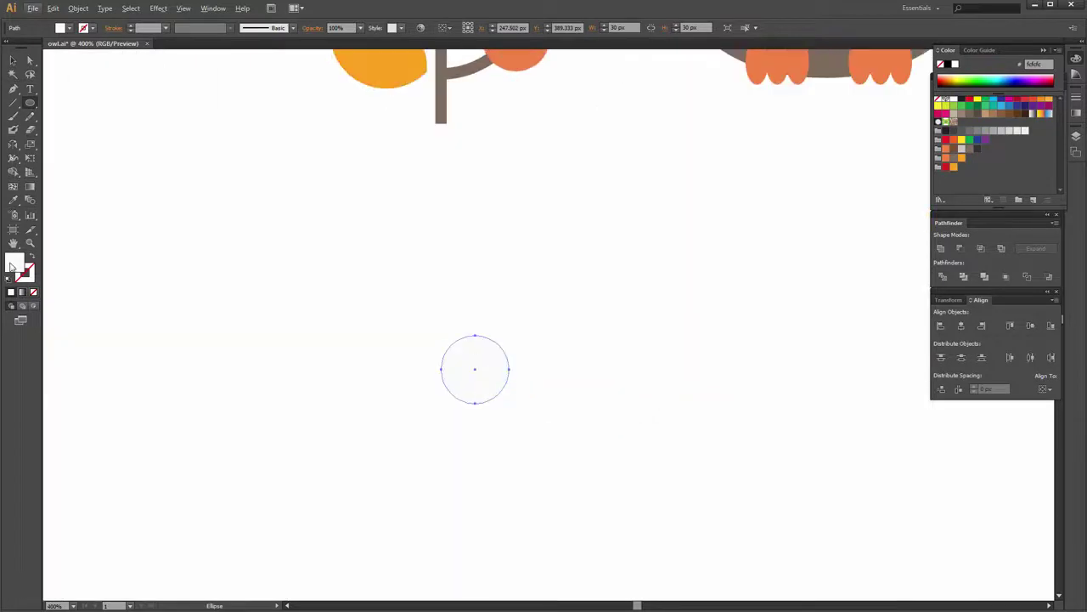
click(33, 259)
double_click(26, 272)
text(000000)
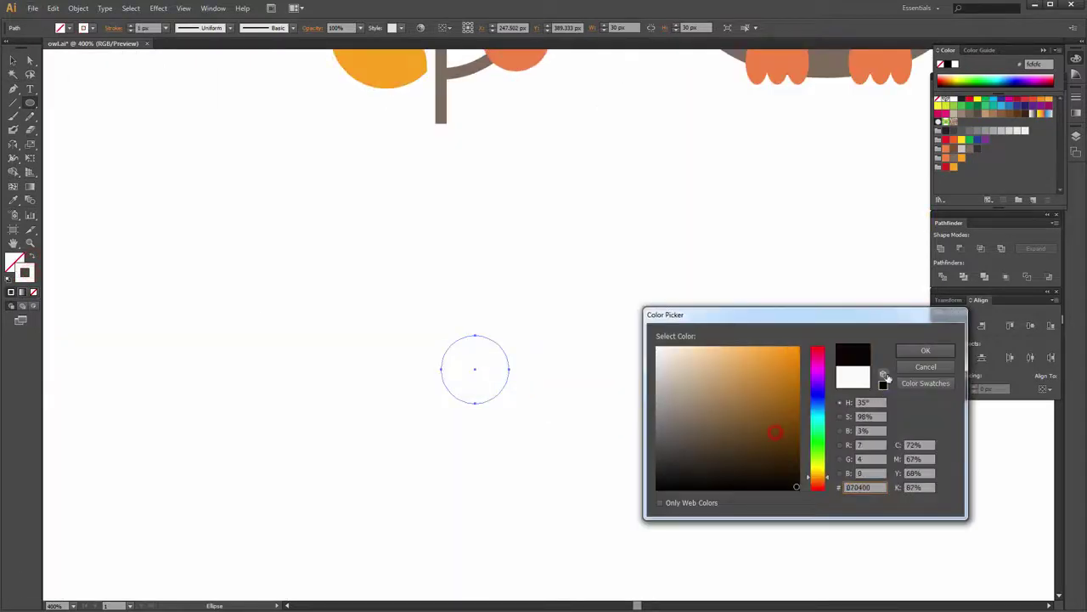
click(902, 350)
Pull the circle's bottom anchor down about 20px into a teardrop.
alt+scroll(497, 365, up, 3)
alt+scroll(497, 365, down, 1)
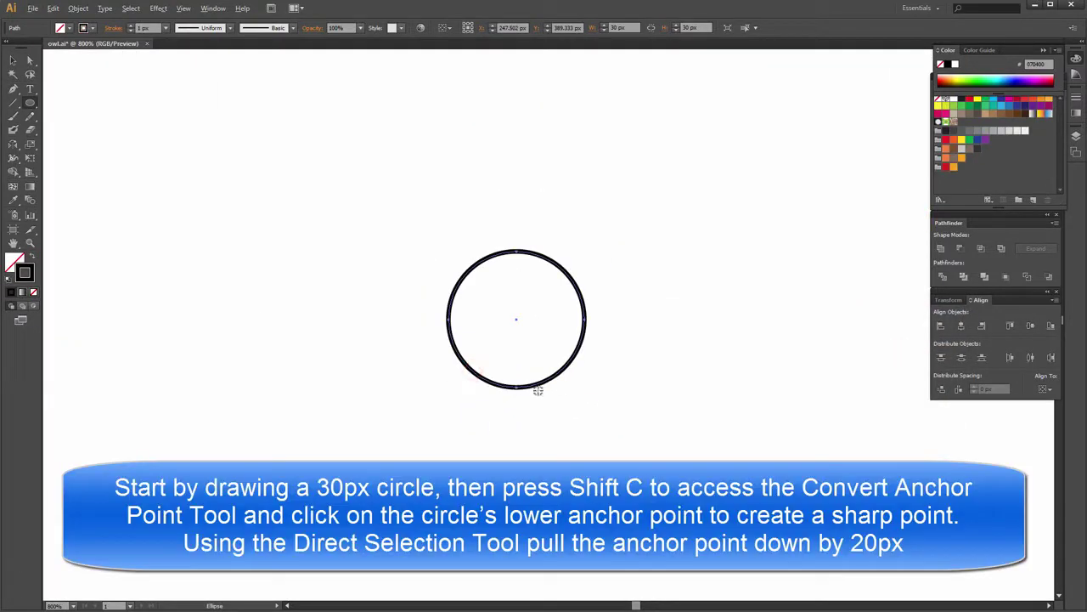
alt+scroll(537, 379, down, 1)
key(a)
drag(482, 360, 484, 433)
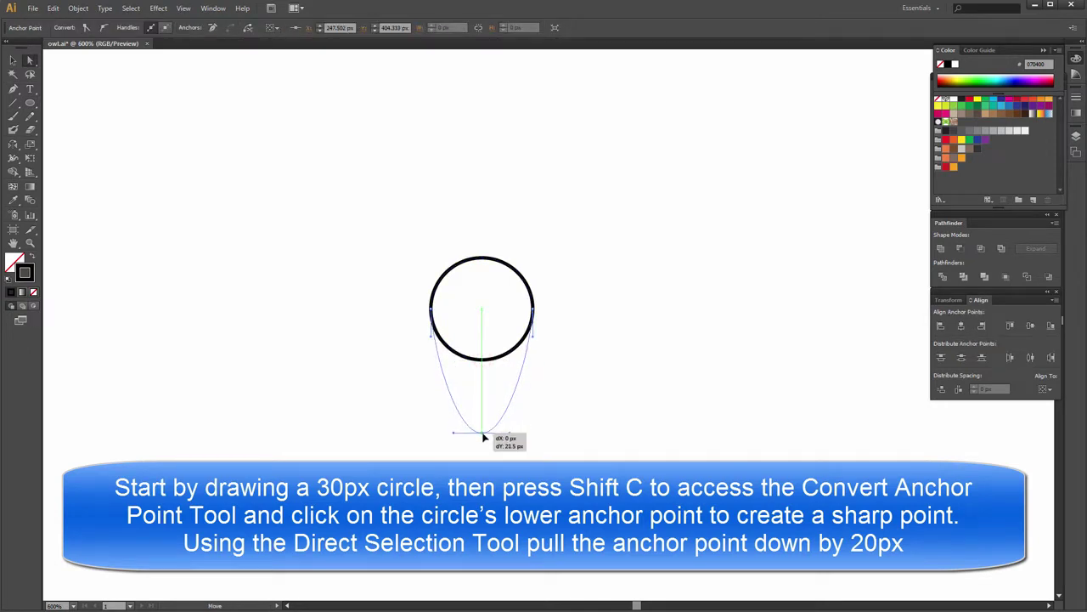
drag(484, 433, 484, 433)
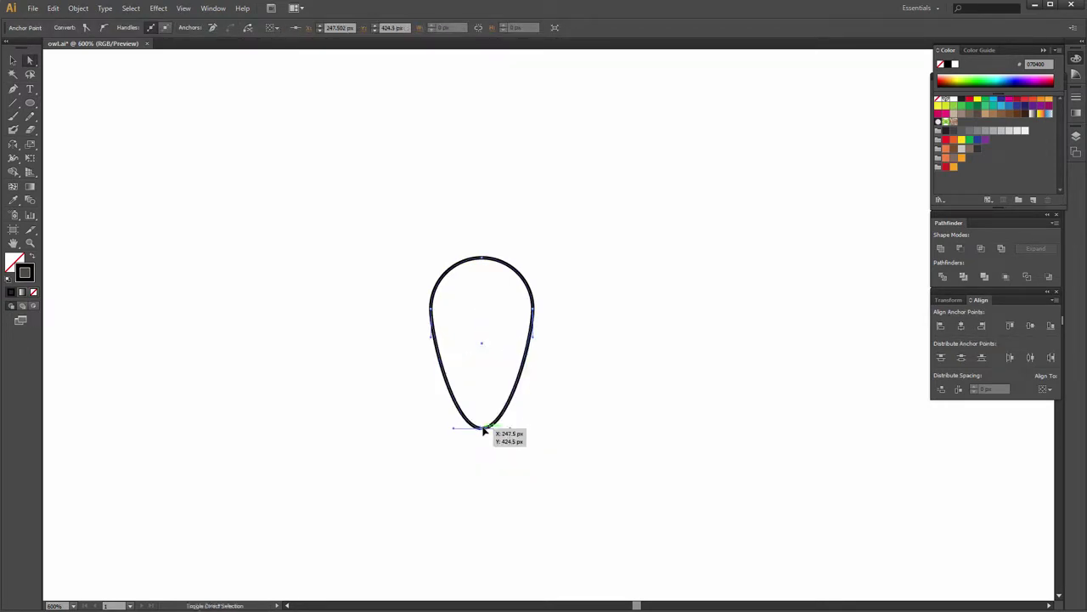
key(v)
click(595, 394)
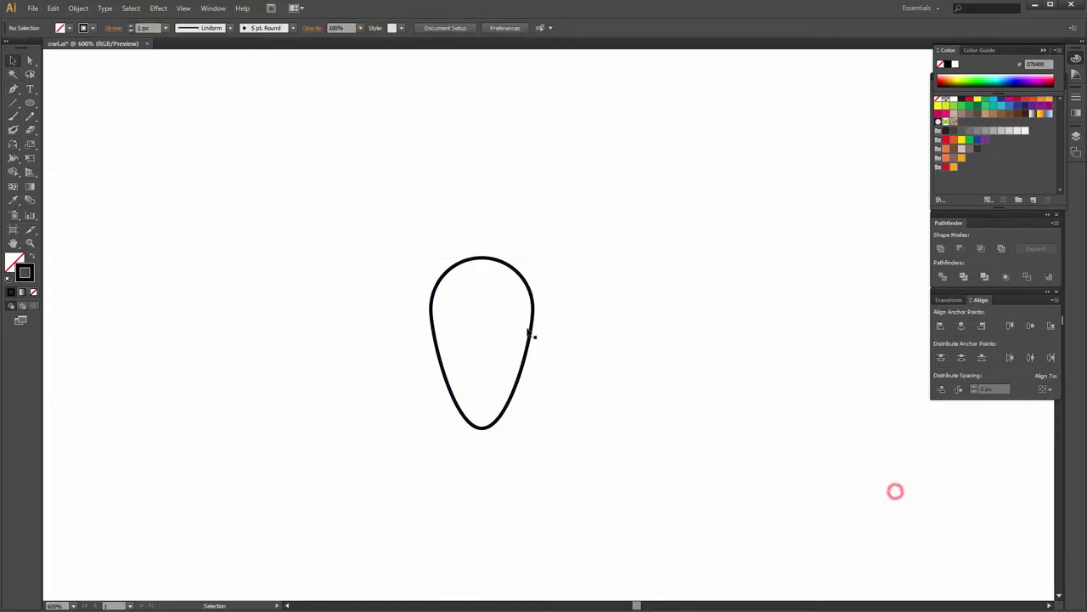
Convert the teardrop's bottom anchor into a sharp corner point.
click(527, 331)
key(a)
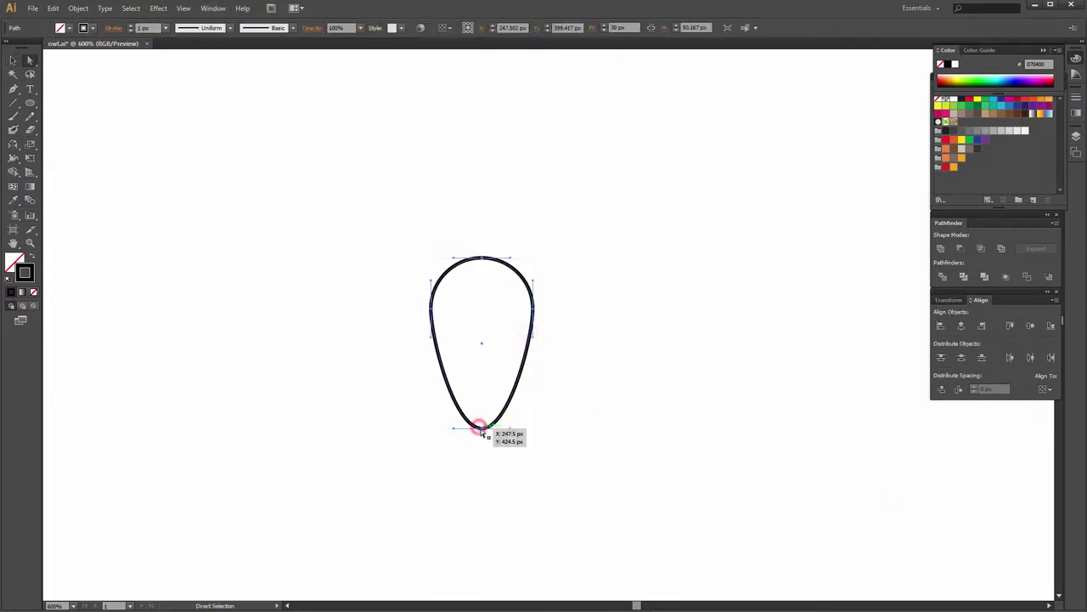
click(482, 430)
click(88, 29)
click(623, 250)
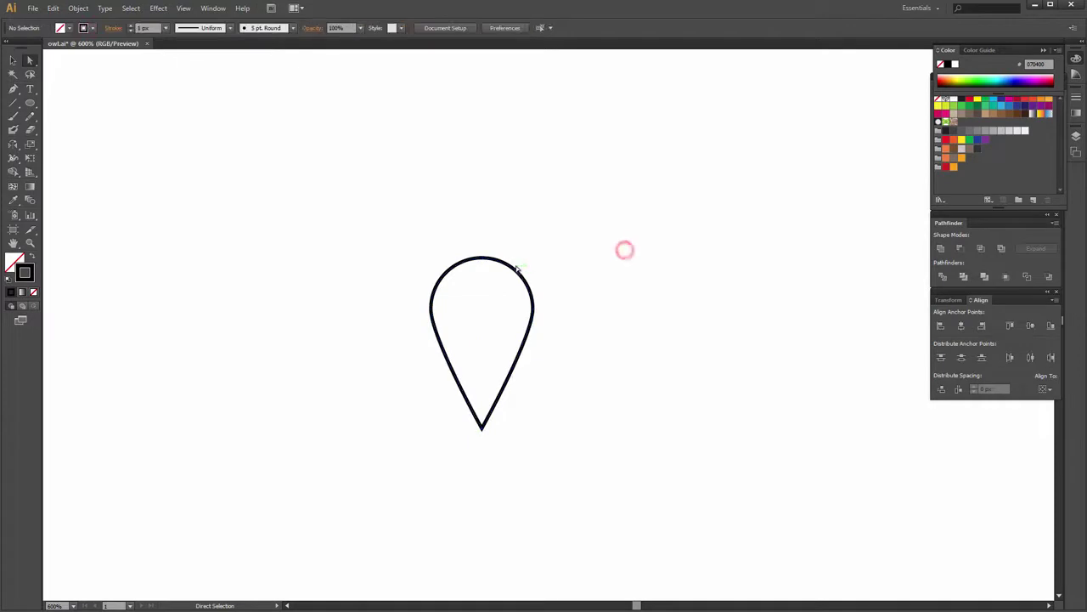
Apply an Effect > Warp > Bulge of -80% to the teardrop.
click(13, 60)
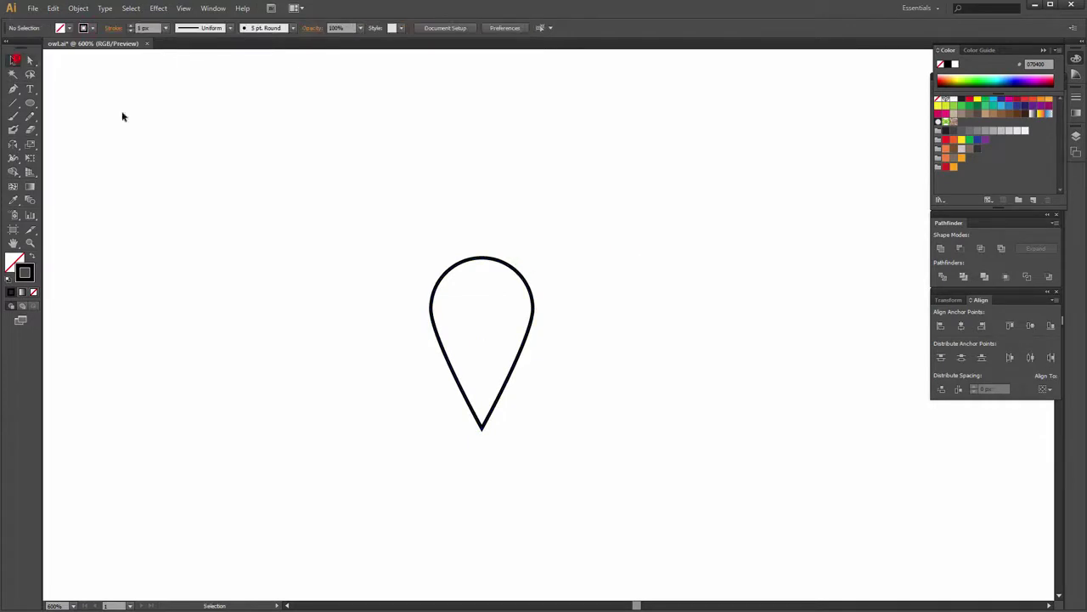
click(467, 258)
click(158, 7)
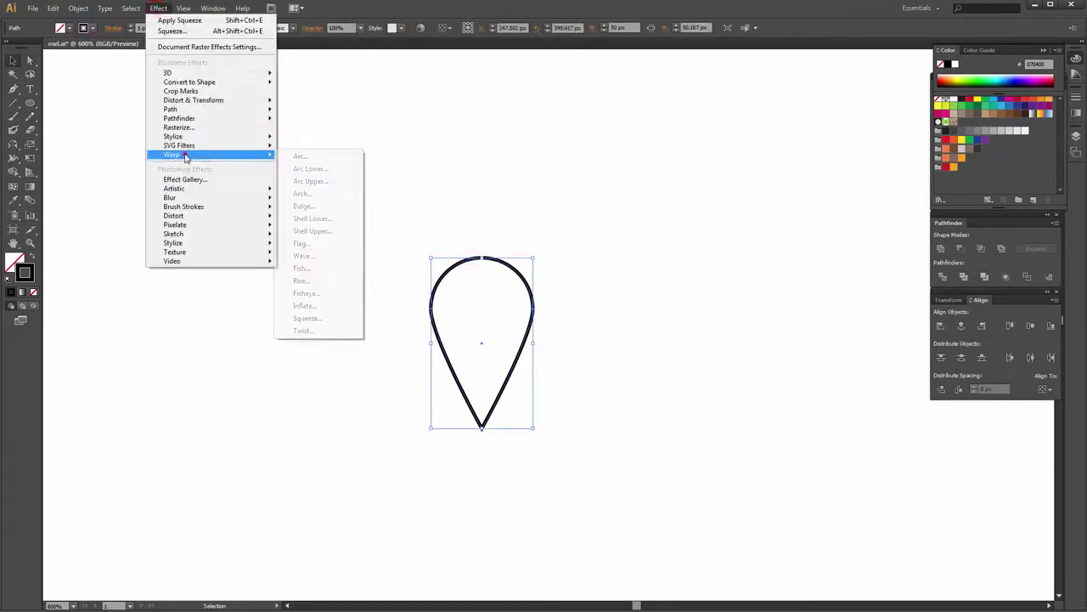
click(181, 154)
click(304, 206)
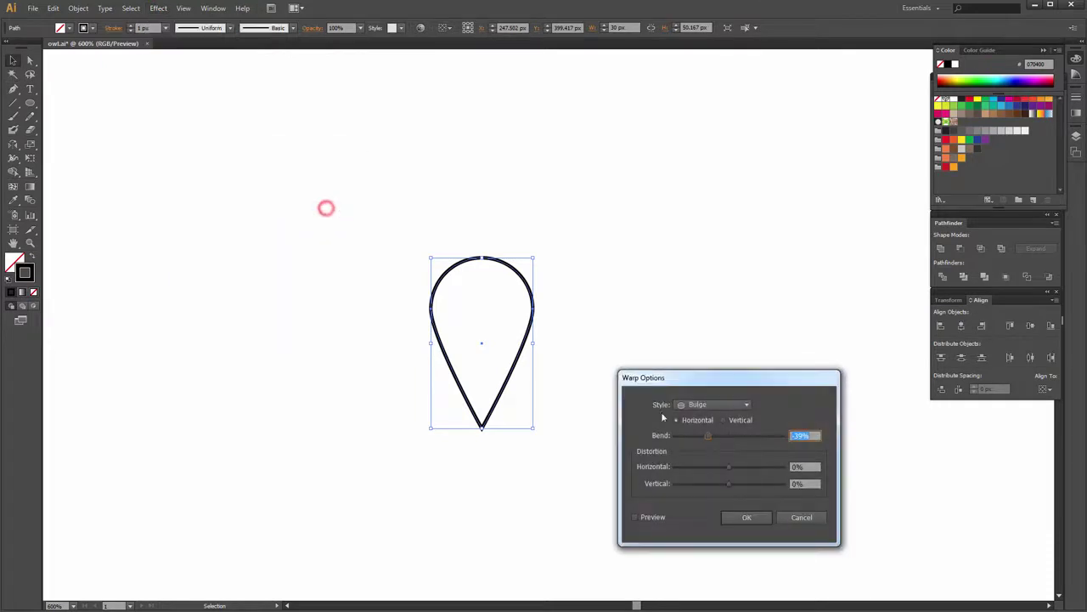
click(636, 517)
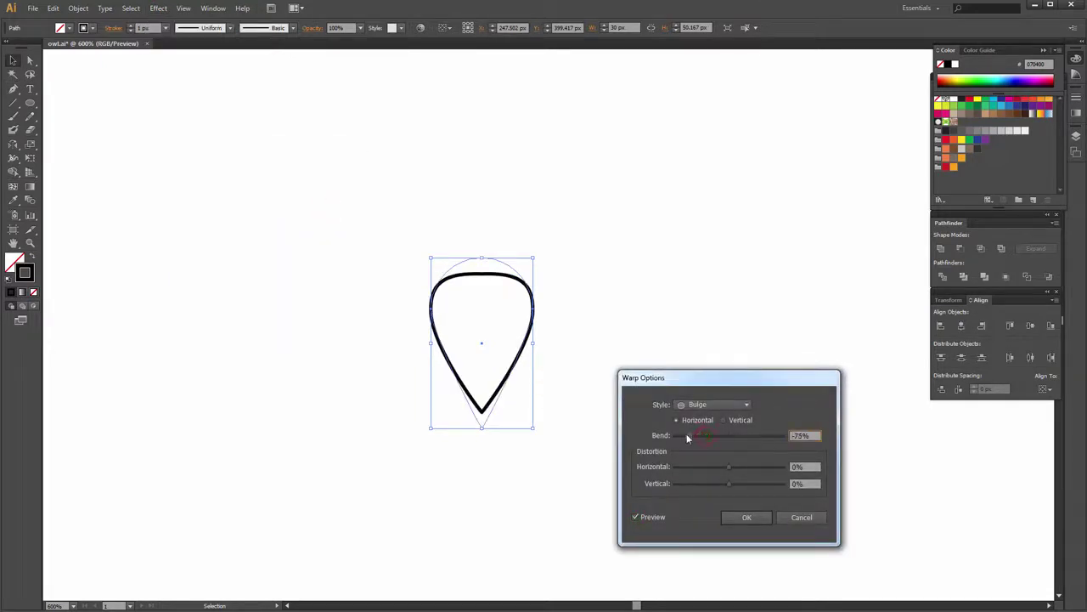
drag(687, 437, 686, 435)
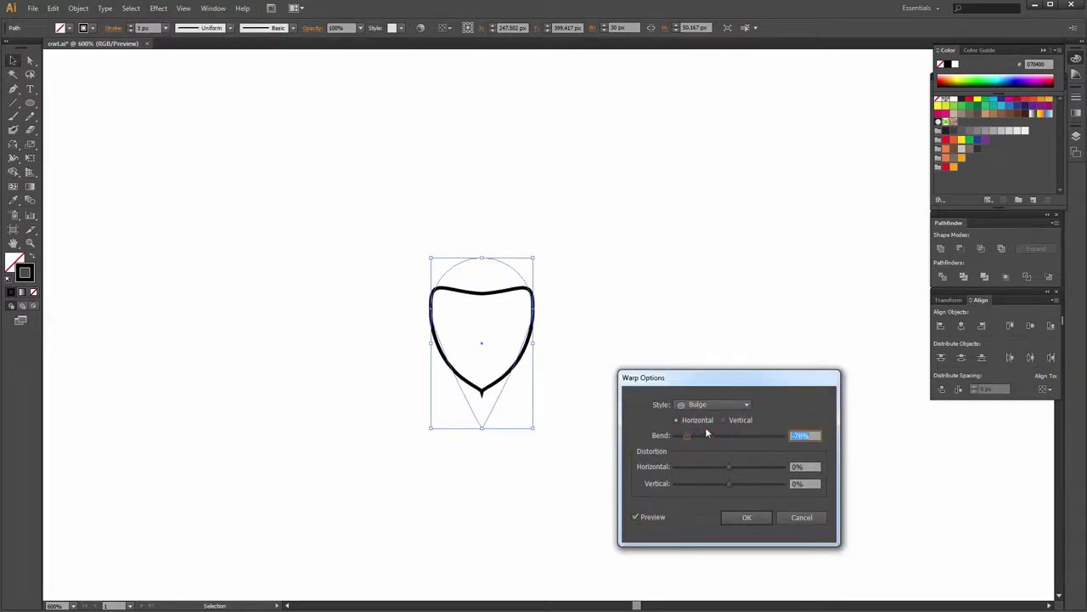
click(738, 518)
click(78, 8)
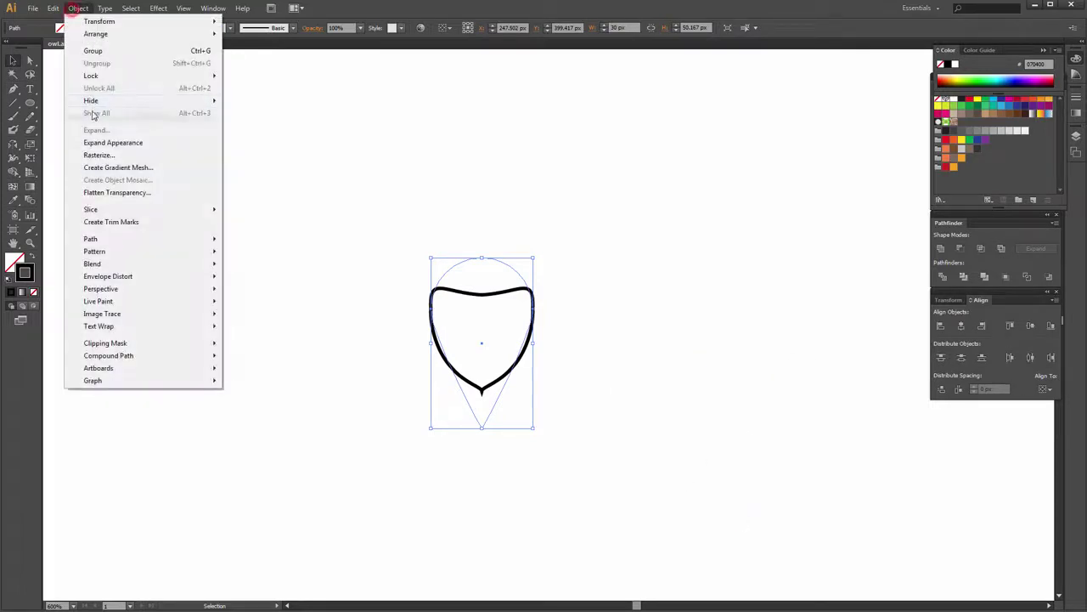
Expand the warp, then make a 34×20 px oval cap with its bottom raised 10px.
click(88, 142)
click(649, 221)
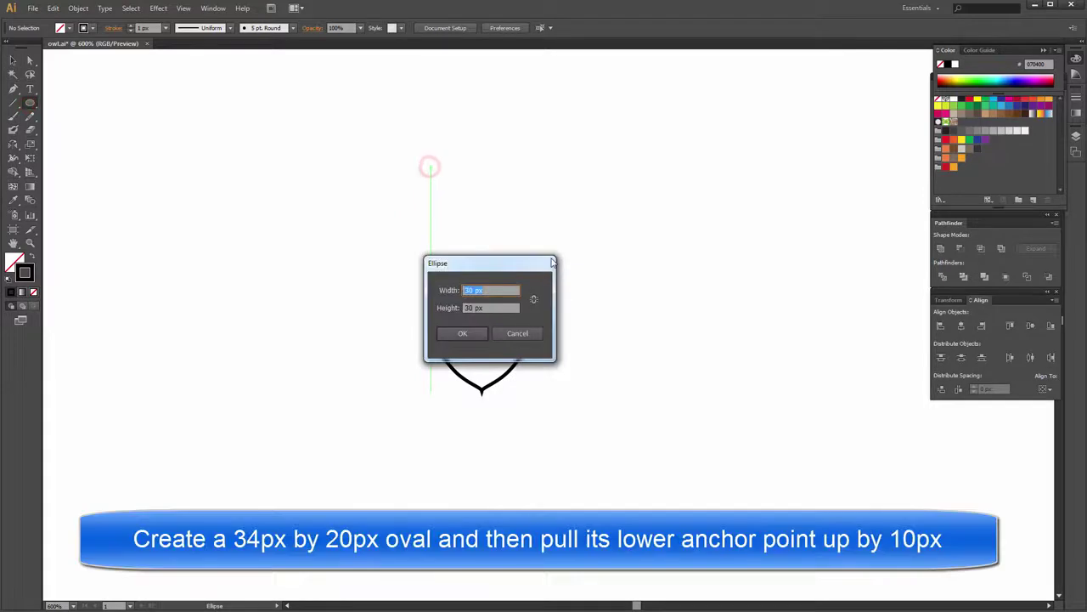
text(0)
key(Return)
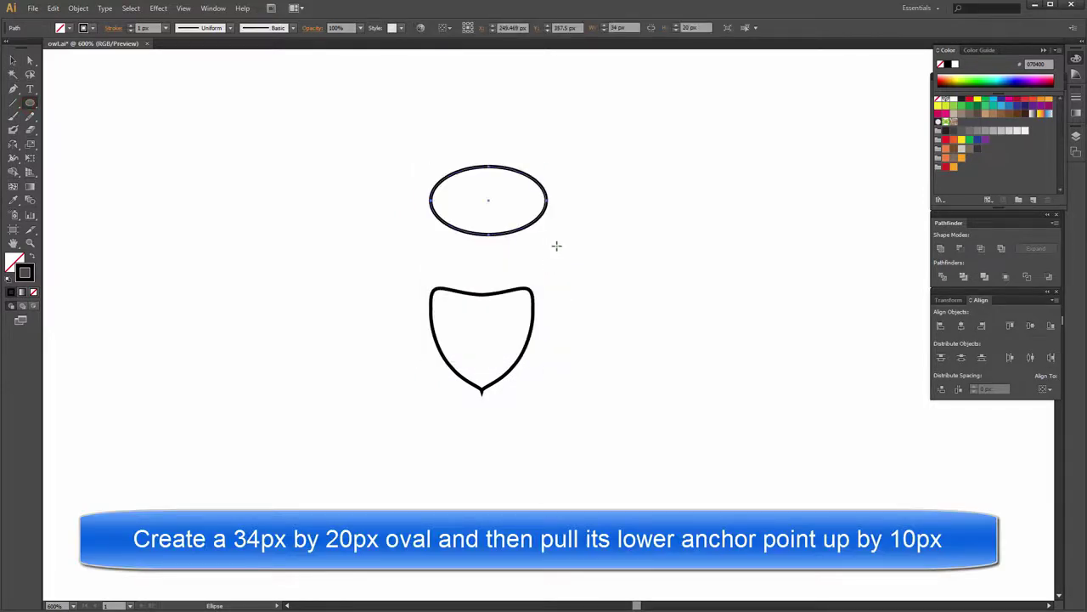
key(v)
key(a)
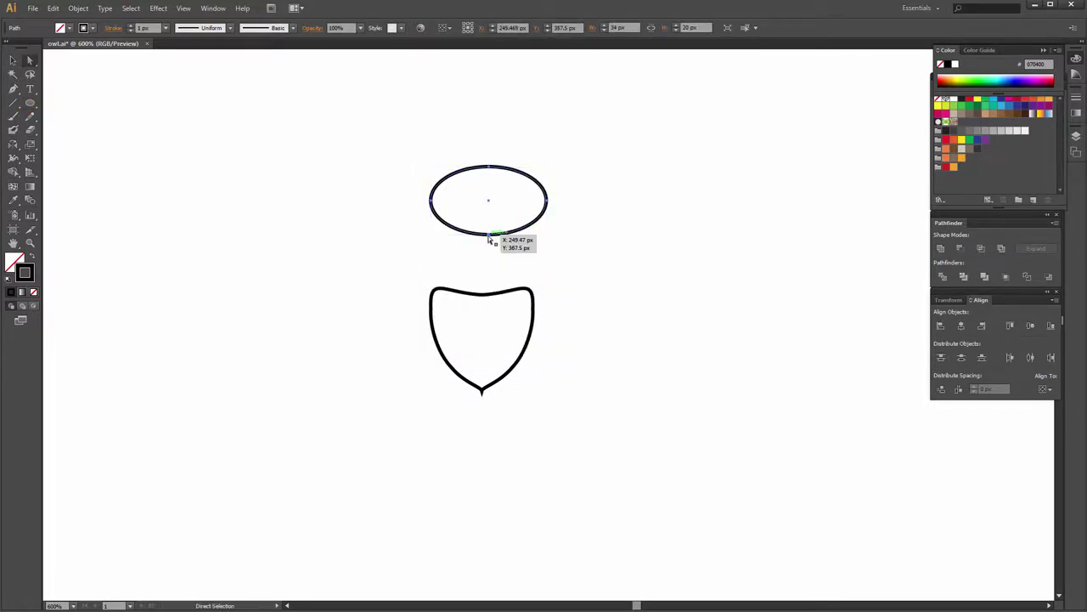
click(490, 234)
drag(489, 233, 489, 202)
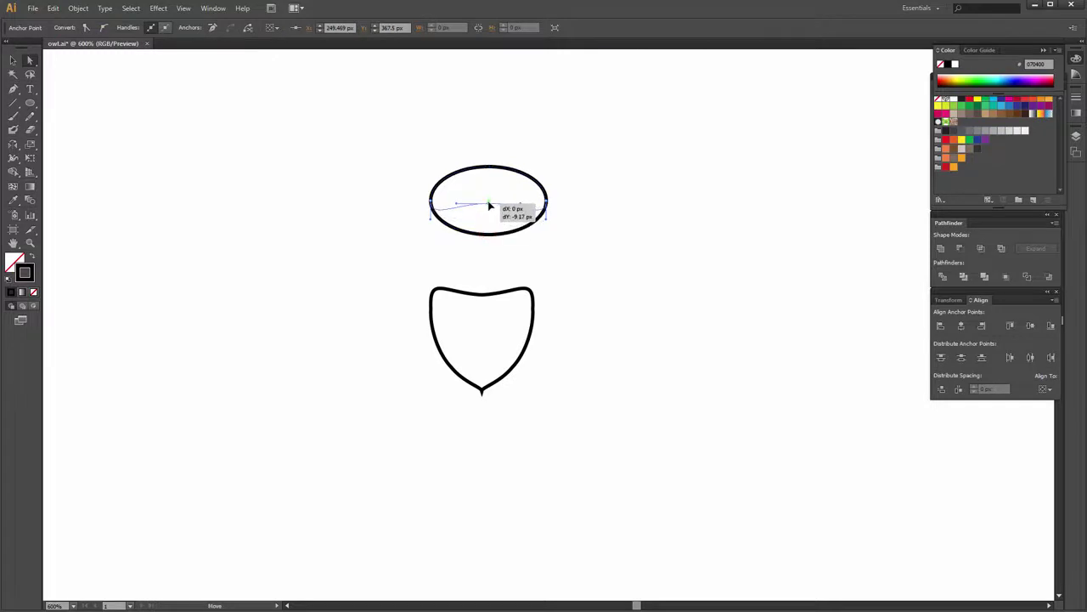
click(621, 184)
Draw a 3×10 px rounded rectangle for the acorn stem.
key(l)
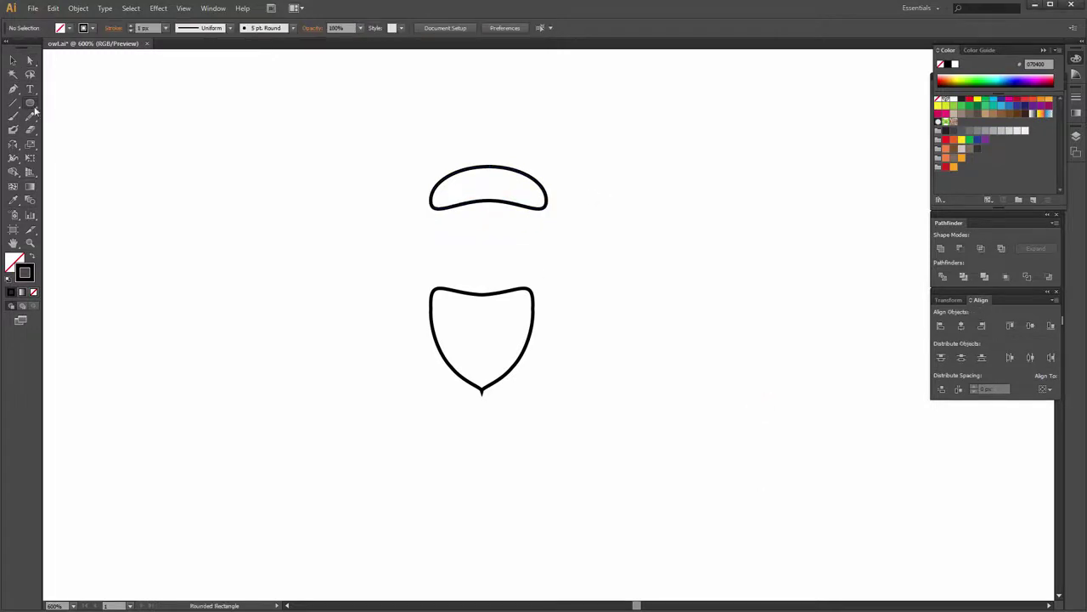
drag(30, 104, 77, 118)
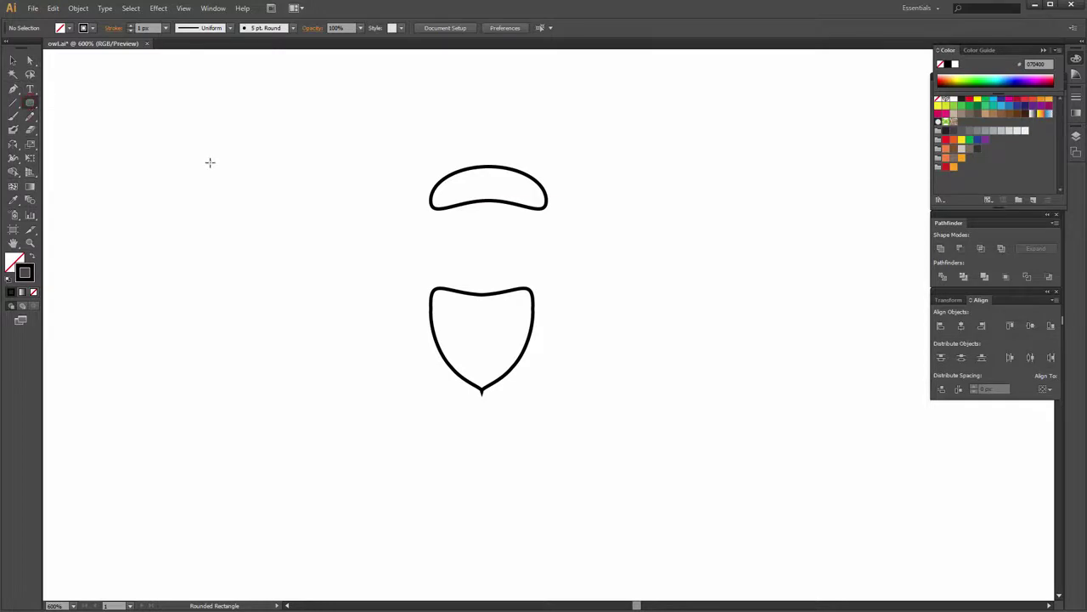
click(638, 276)
drag(565, 249, 704, 231)
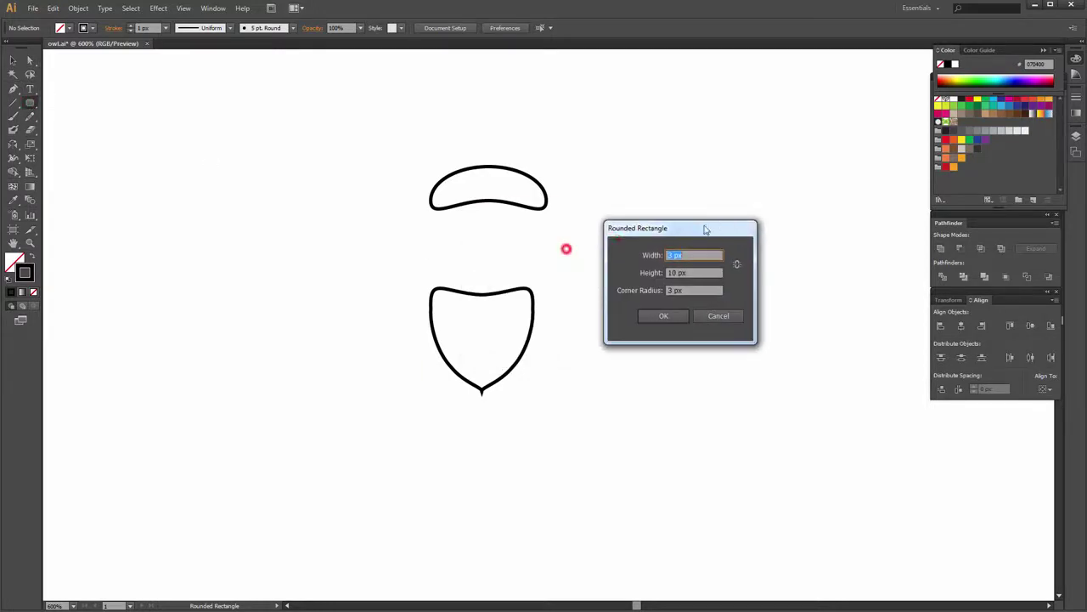
click(663, 315)
scroll(649, 296, up, 1)
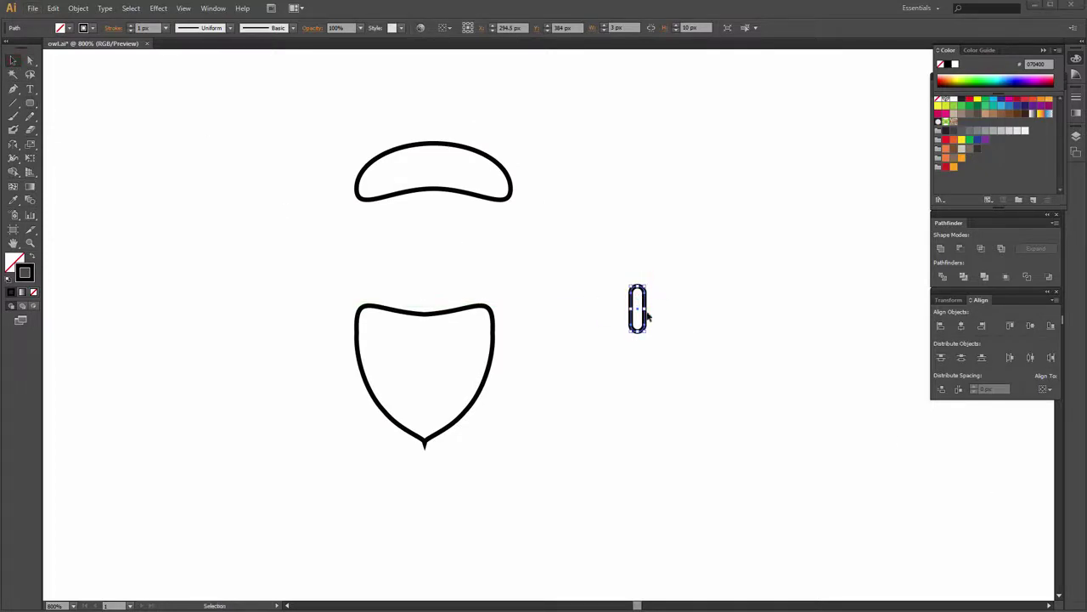
Give the rectangle a vertical Arch warp and expand its appearance.
click(159, 9)
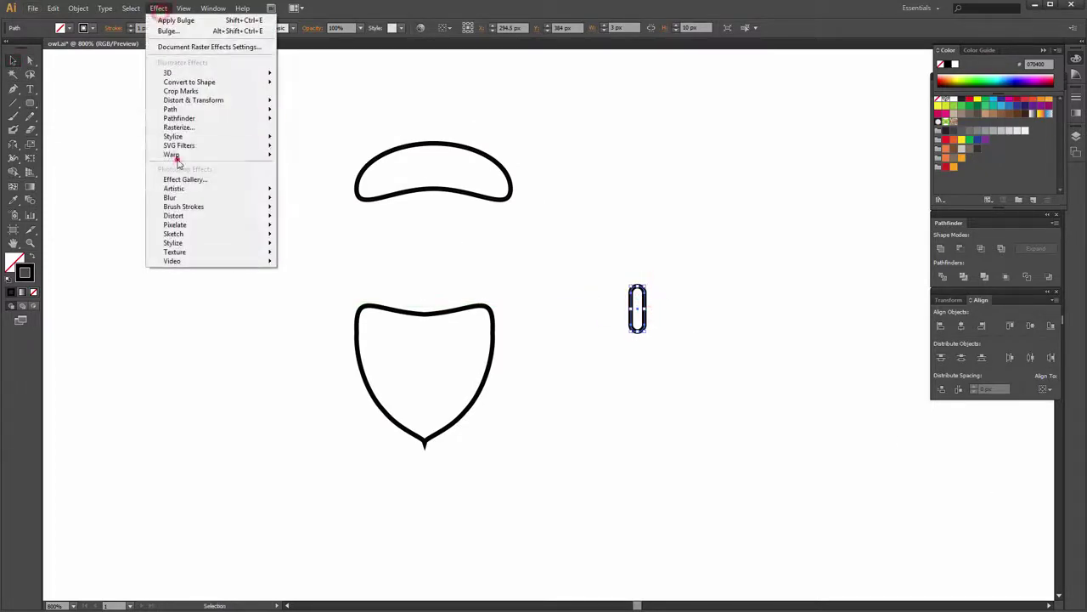
click(328, 198)
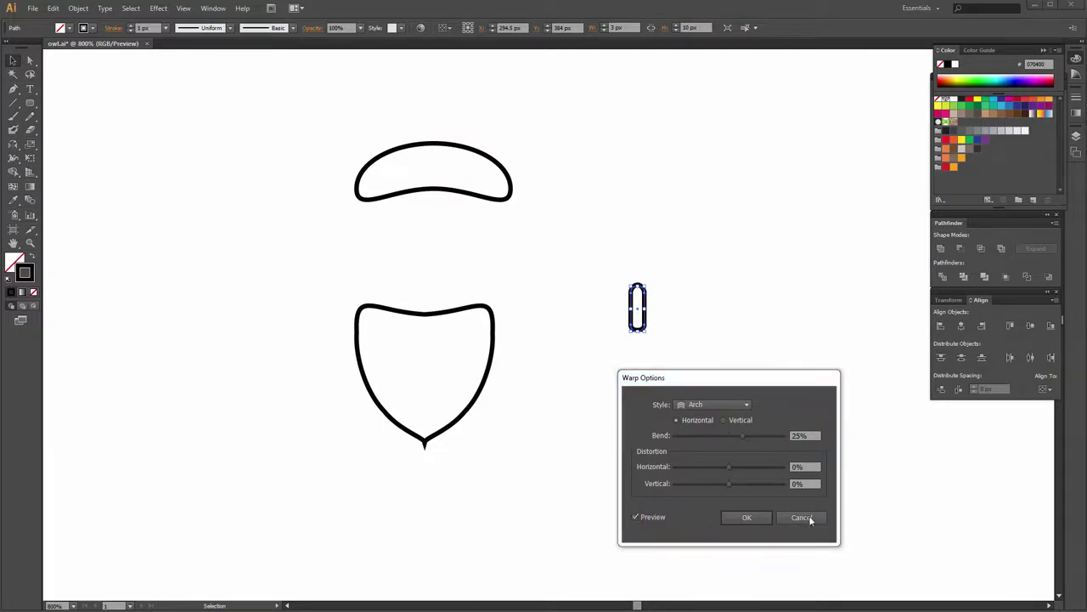
click(725, 420)
click(732, 517)
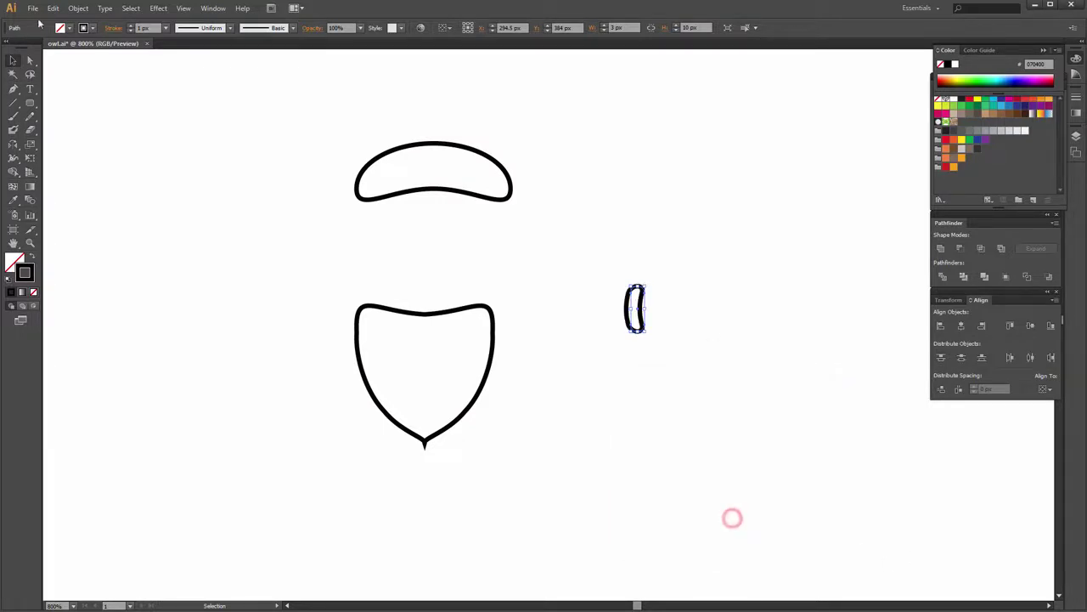
click(78, 7)
click(109, 141)
click(688, 280)
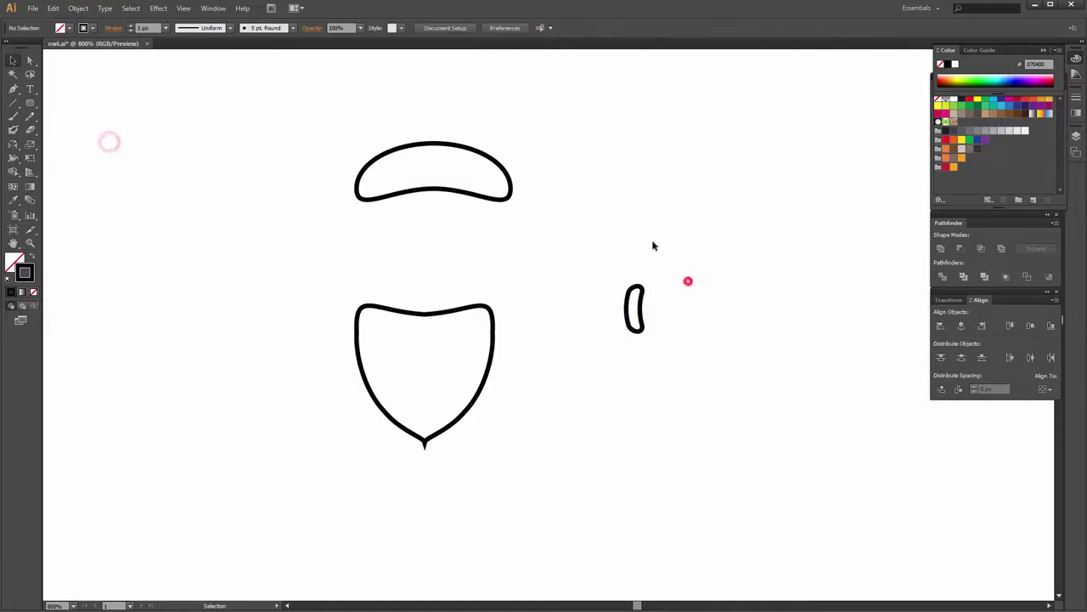
Place the stem centred on top of the cap and unite them in Pathfinder.
drag(633, 309, 437, 144)
click(508, 141)
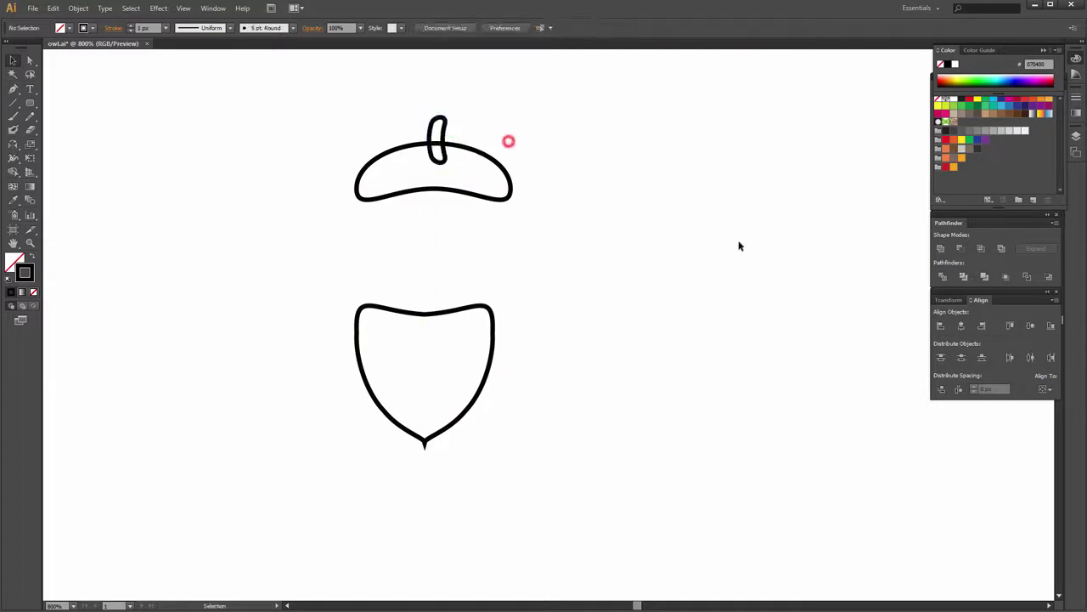
drag(528, 175, 528, 175)
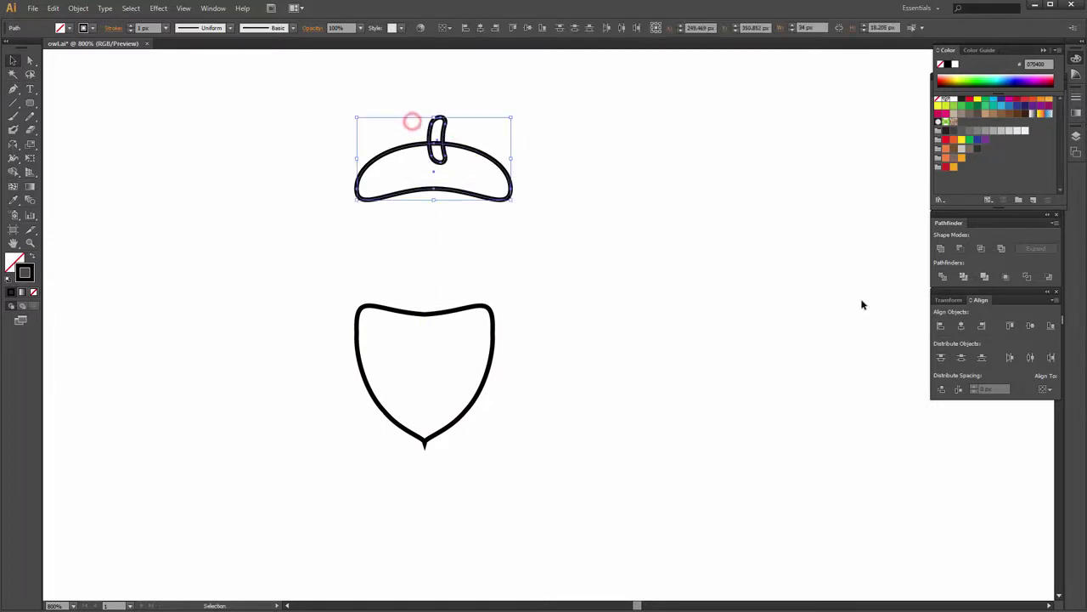
click(961, 325)
click(679, 271)
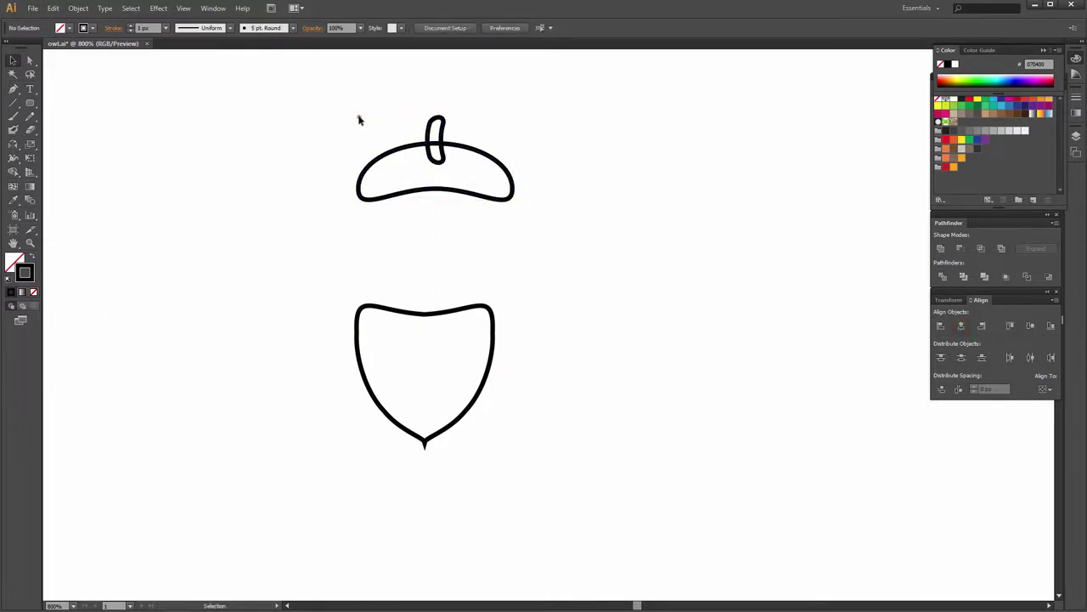
drag(359, 120, 517, 213)
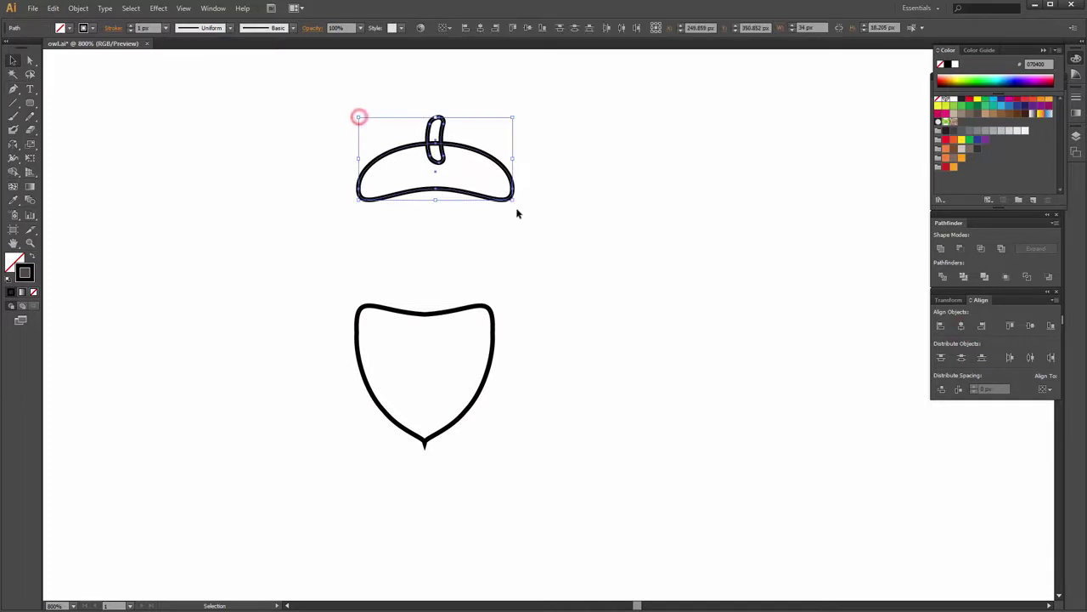
click(943, 247)
click(753, 253)
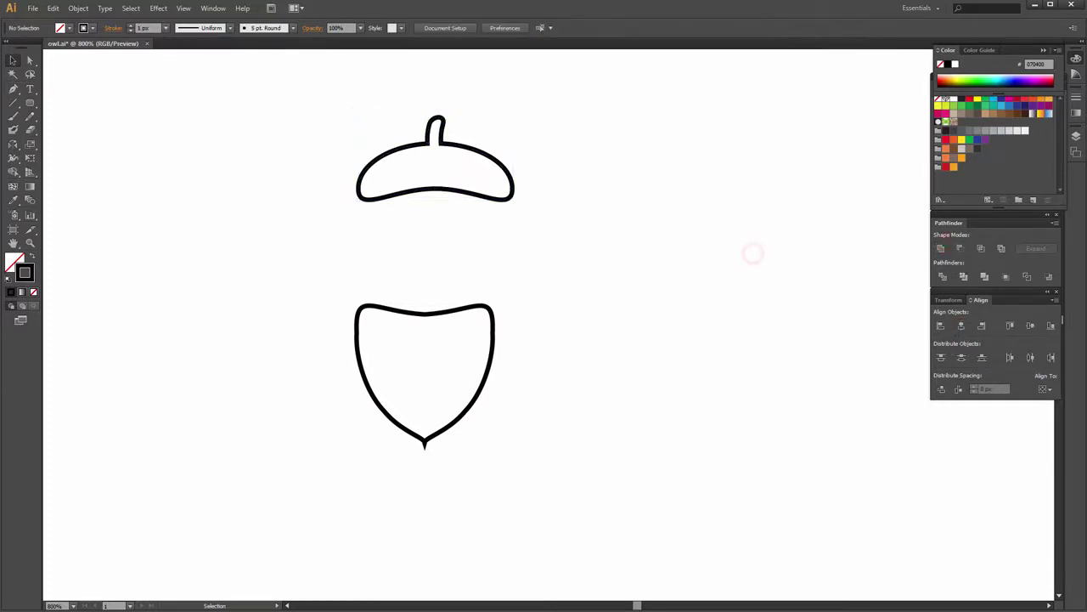
key(ctrl+minus)
key(ctrl+minus)
key(ctrl+minus)
Fill the acorn cap brown with no outline.
click(472, 302)
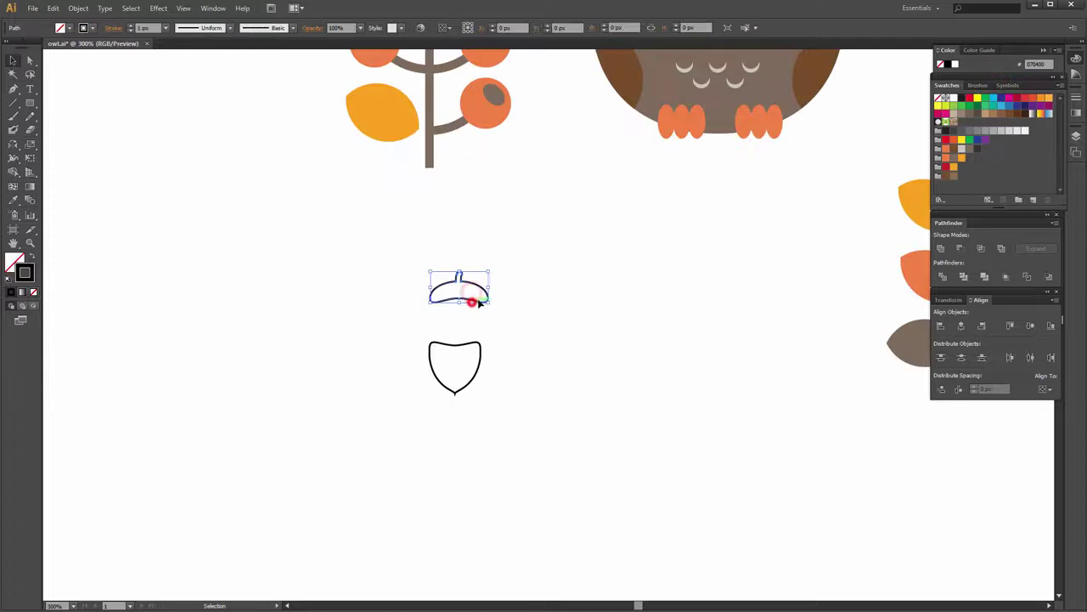
click(31, 256)
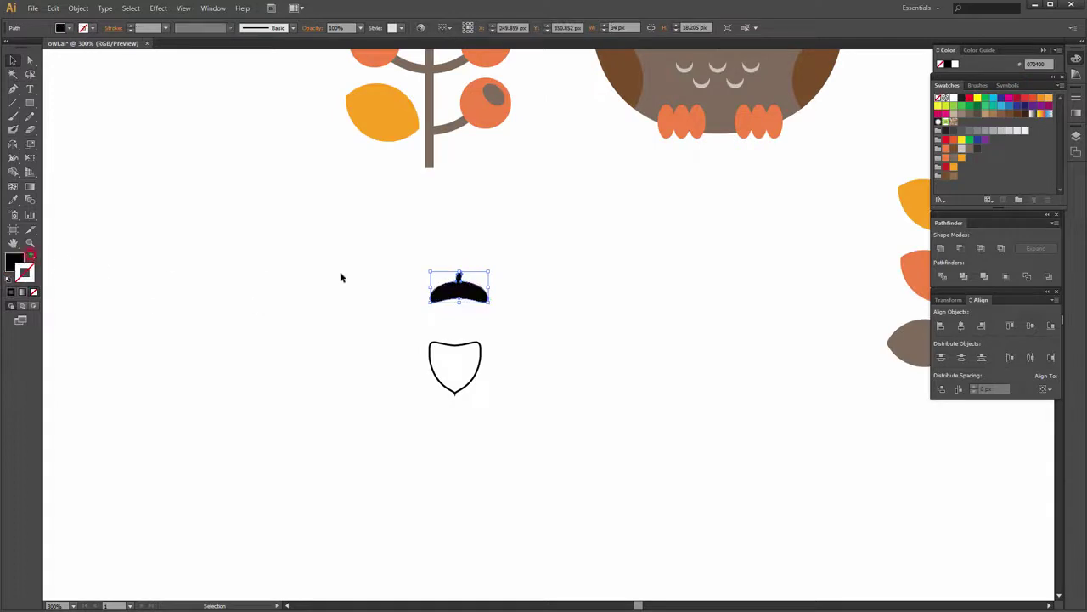
click(954, 175)
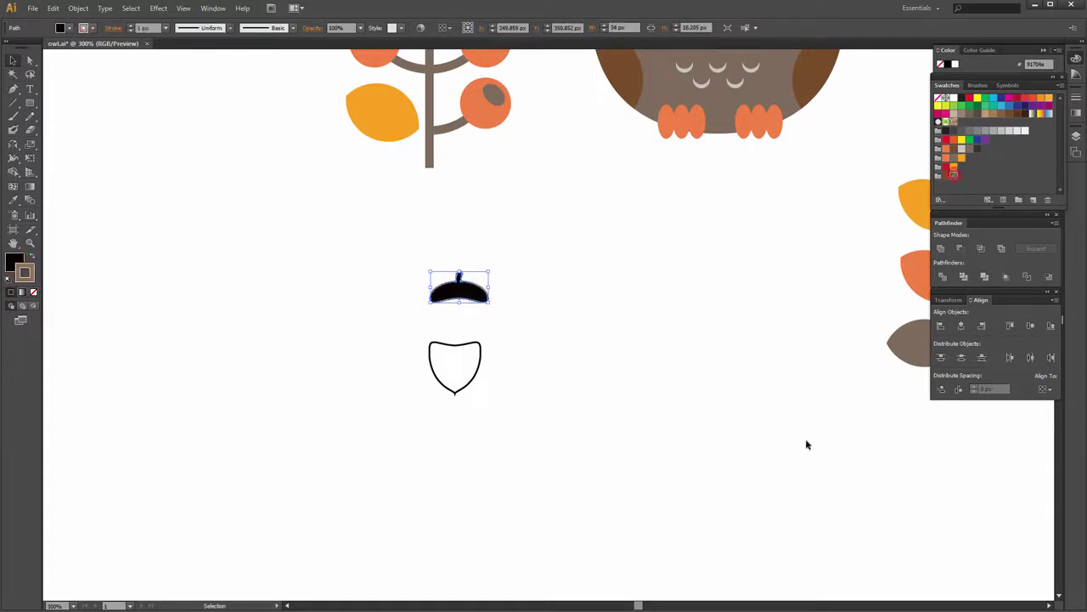
click(33, 257)
click(33, 292)
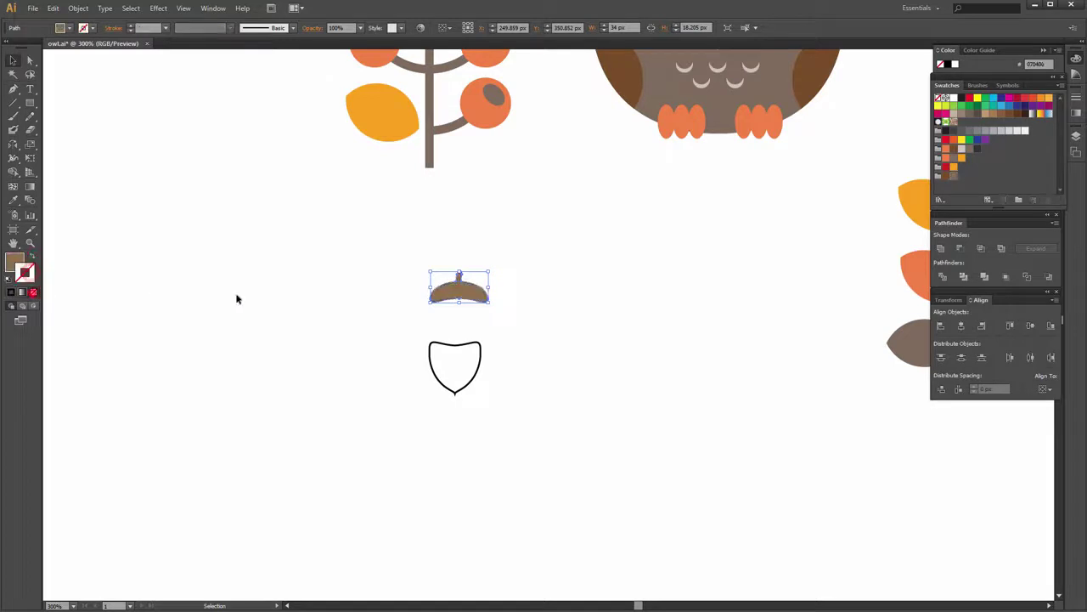
click(700, 300)
Change the cap's fill to a darker brown, still without an outline.
click(459, 291)
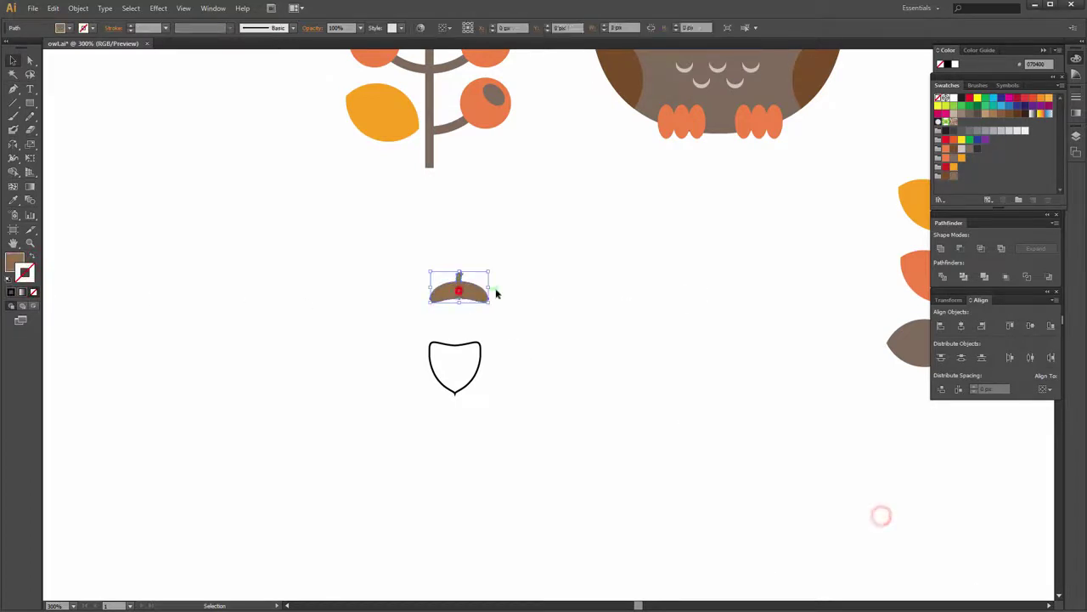
click(950, 175)
click(781, 252)
click(445, 294)
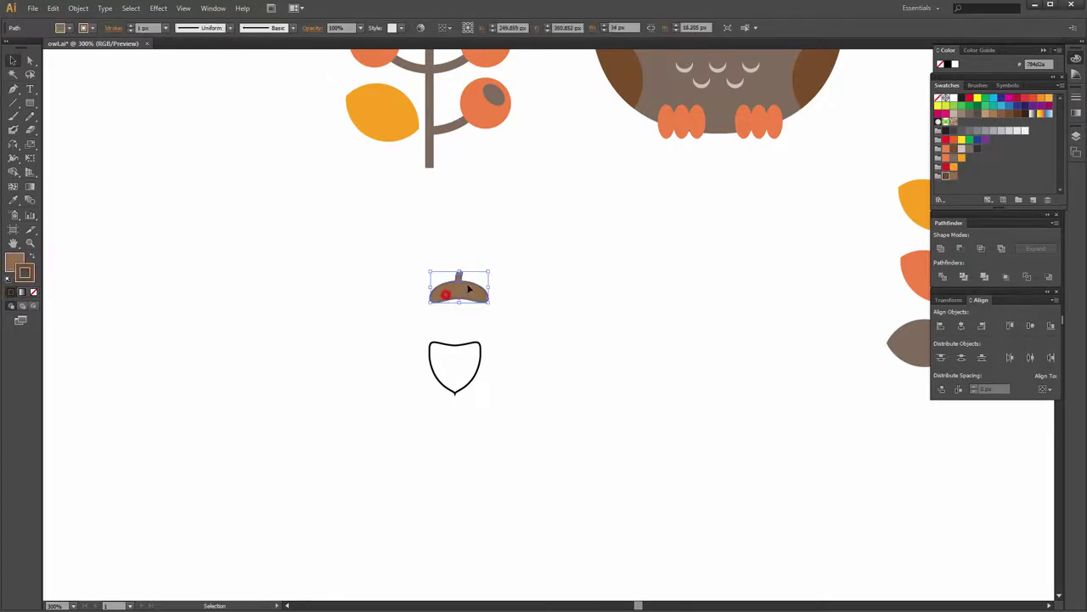
click(33, 257)
click(34, 291)
click(202, 283)
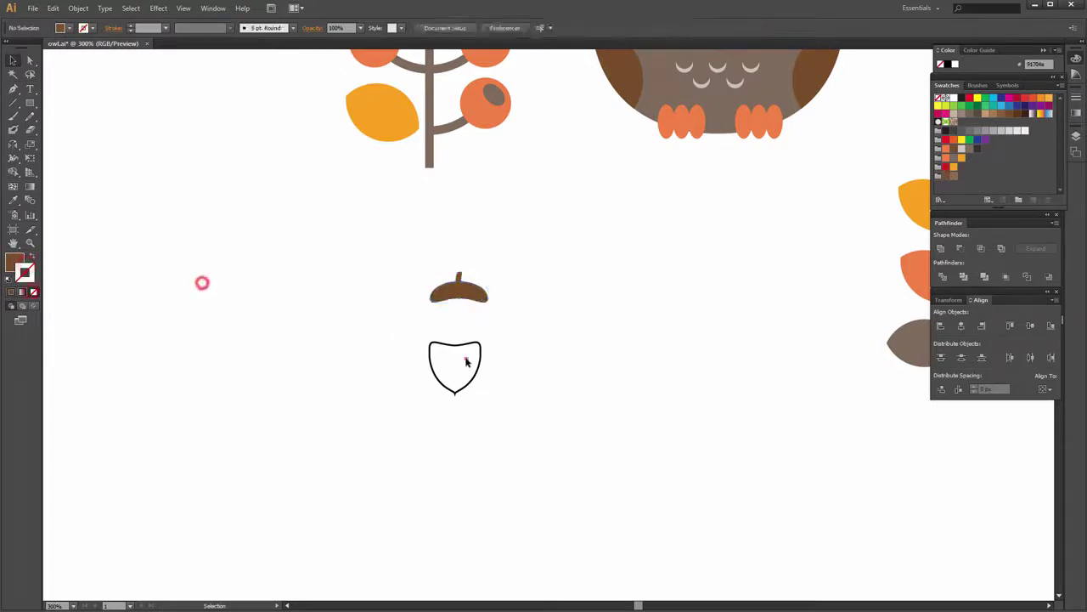
Fill the acorn body a lighter brown.
click(480, 346)
click(955, 175)
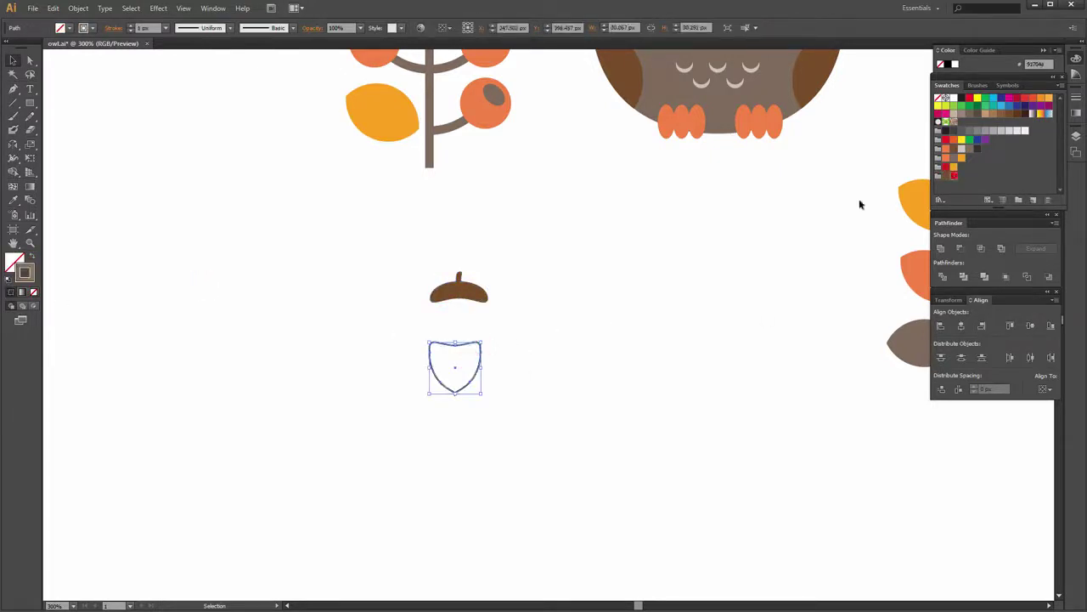
click(31, 258)
click(596, 342)
click(470, 370)
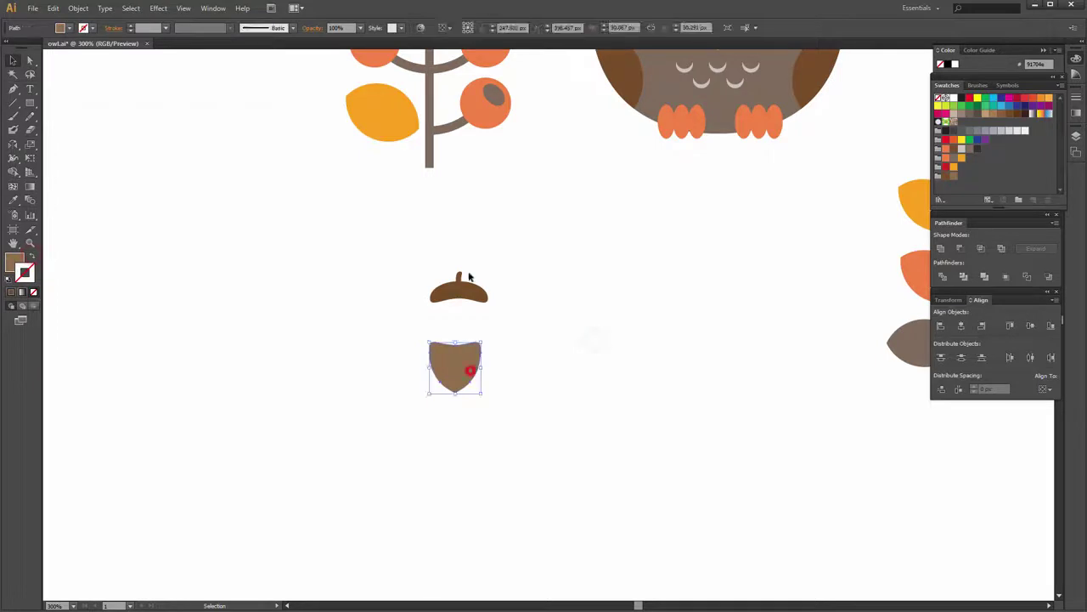
Set the cap onto the body and move the acorn near the berry branch.
click(460, 278)
scroll(474, 311, up, 1)
drag(461, 289, 450, 348)
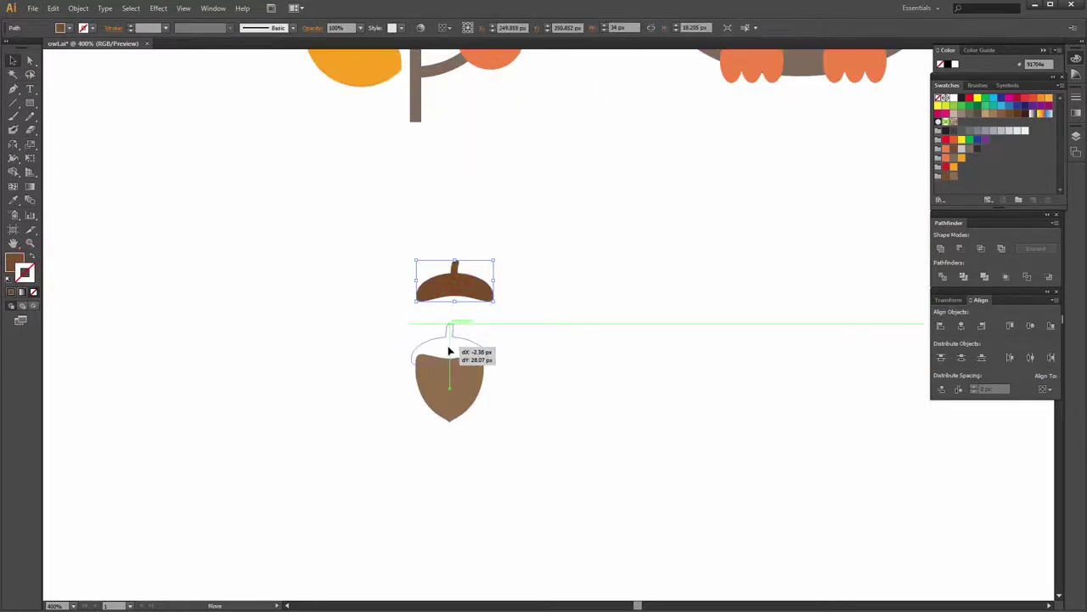
click(544, 360)
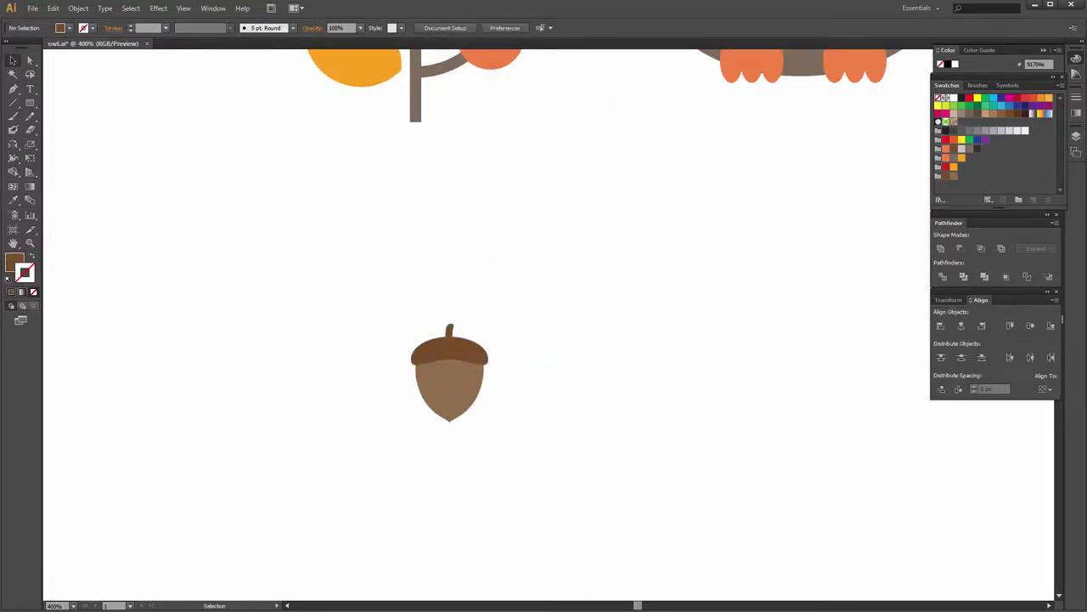
scroll(620, 452, down, 2)
scroll(537, 384, down, 1)
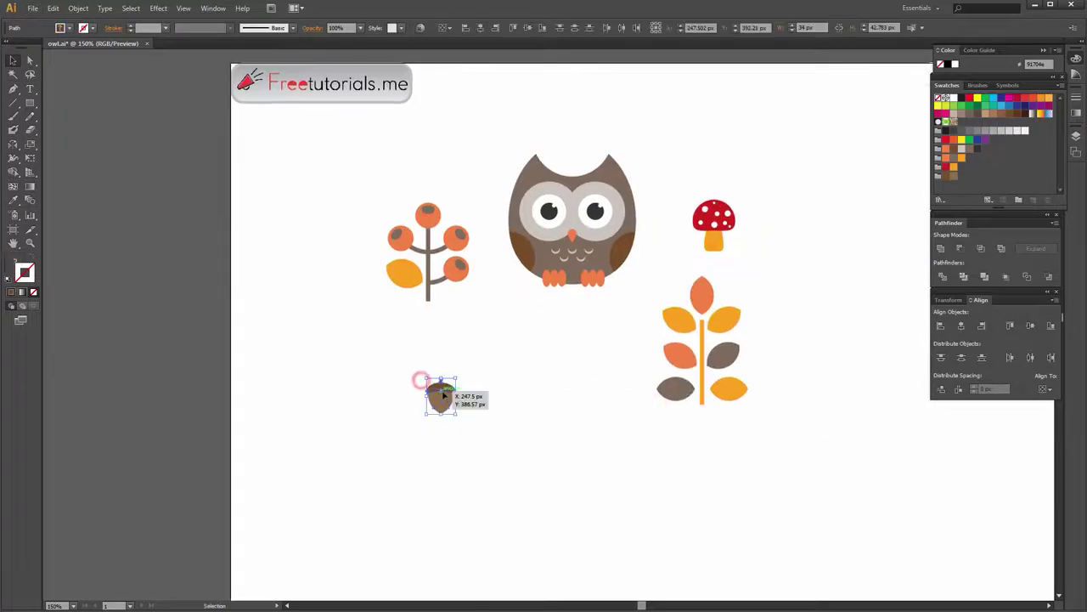
drag(437, 392, 303, 269)
Move the leaf sprig up beside the mushroom and group the mushroom's parts.
mouse_move(675, 259)
mouse_down()
mouse_move(723, 340)
mouse_move(838, 218)
mouse_up()
drag(705, 184, 714, 247)
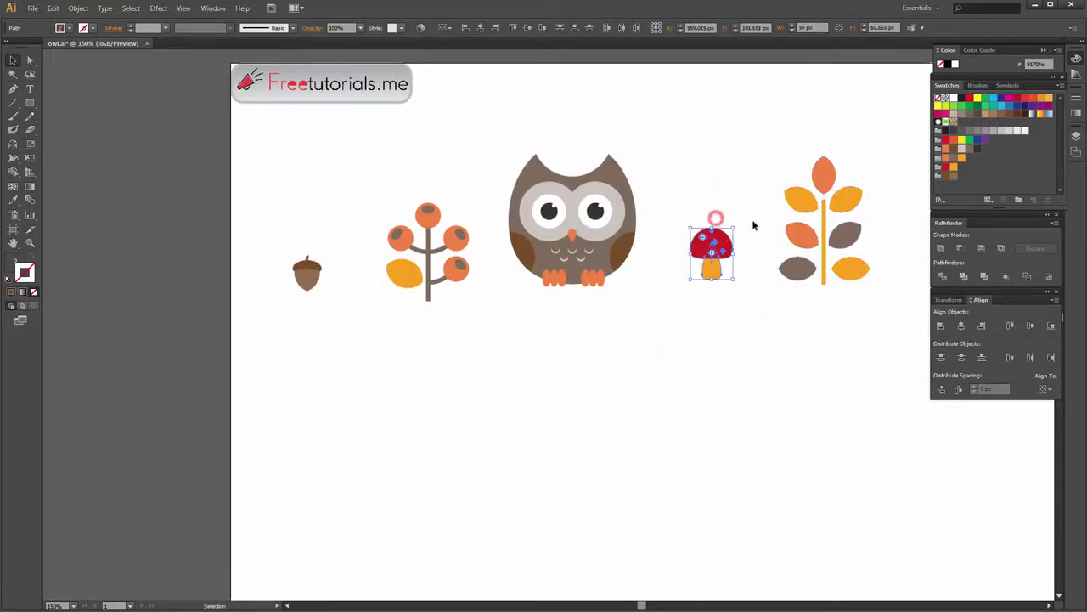
right_click(720, 241)
click(748, 299)
click(659, 348)
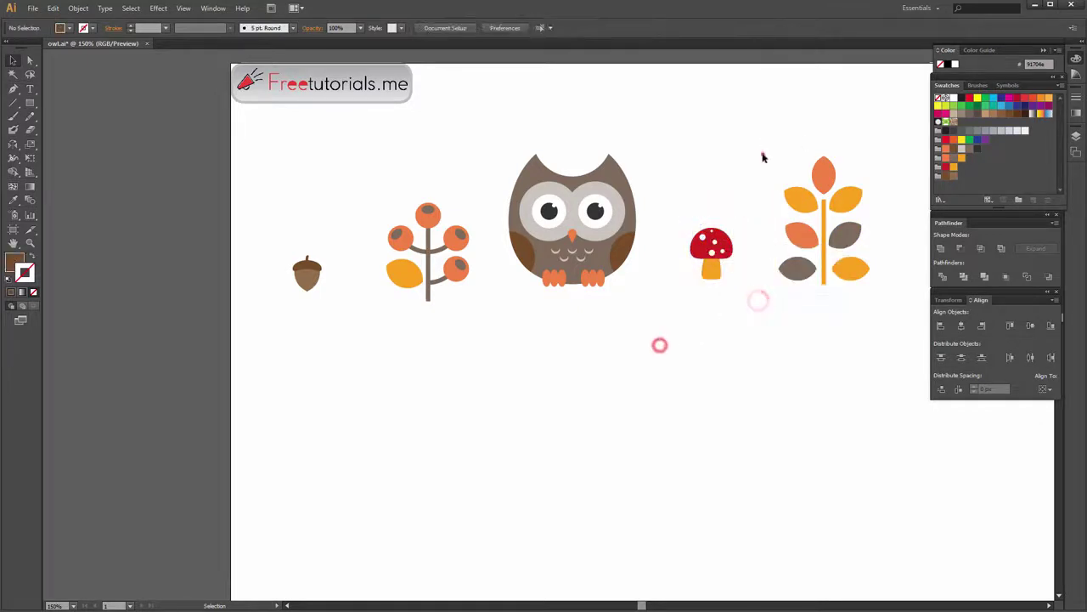
Group the leaf sprig's parts and the berry branch's parts, each into one object.
drag(760, 152, 883, 304)
right_click(835, 224)
click(851, 278)
click(737, 351)
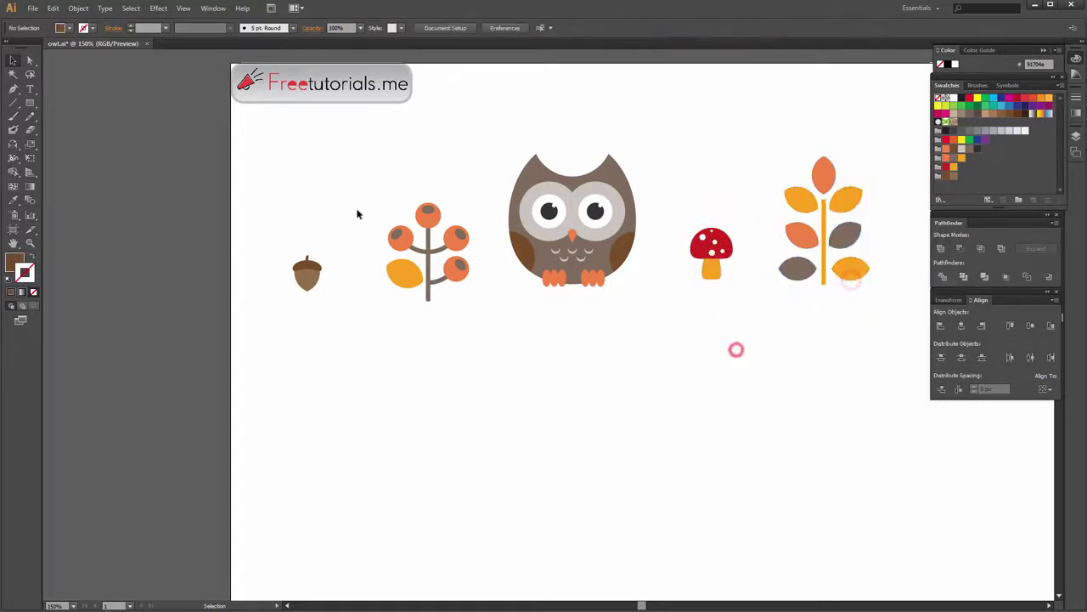
drag(374, 191, 466, 302)
right_click(433, 212)
click(462, 265)
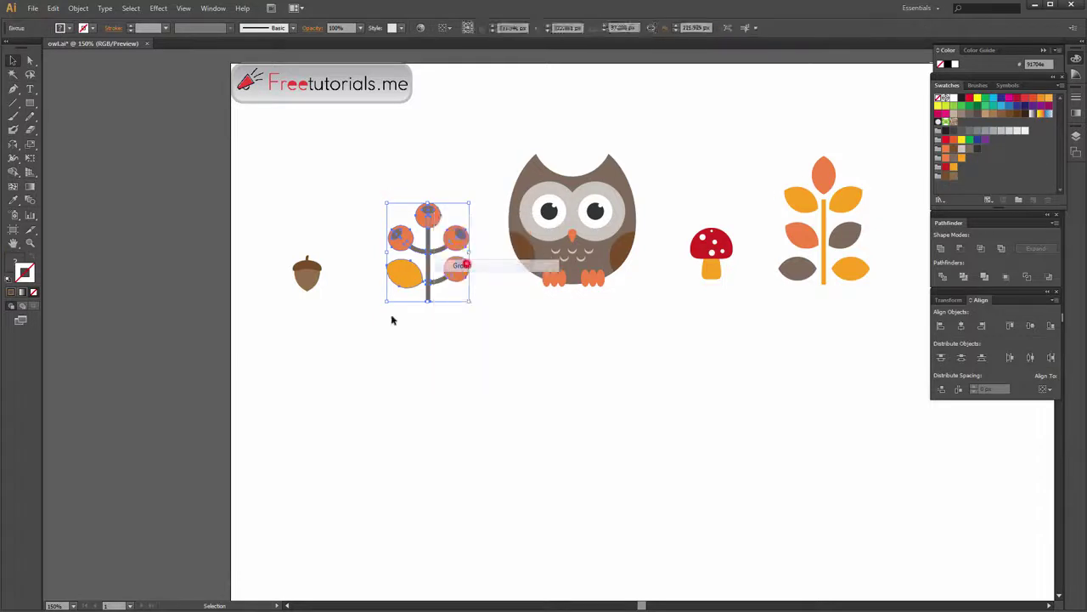
click(380, 330)
Group the acorn's parts and the owl's parts, each into one object.
drag(286, 246, 325, 294)
right_click(306, 270)
click(334, 323)
click(500, 354)
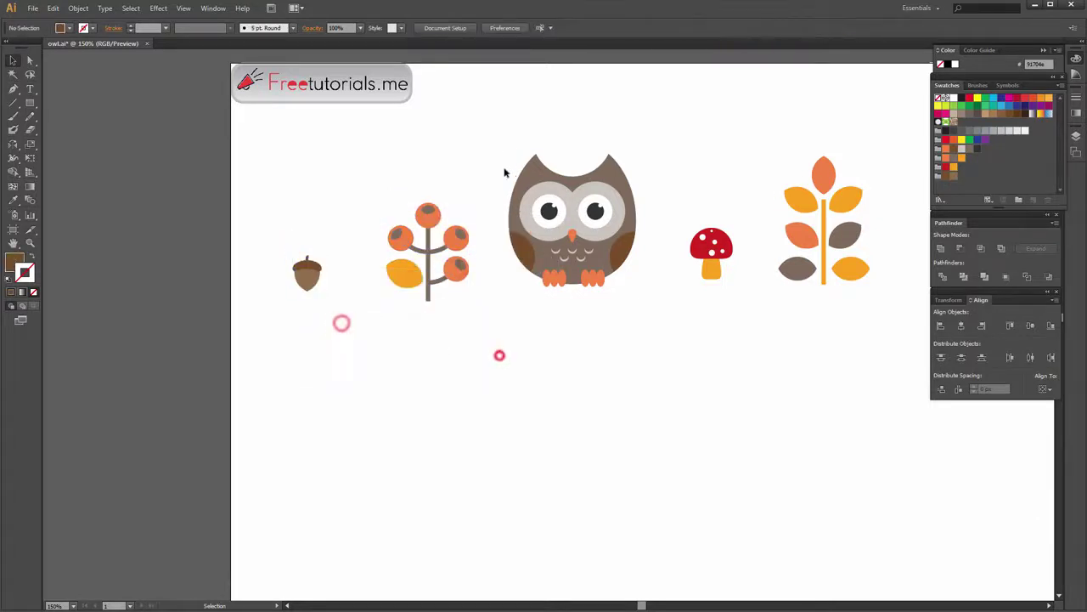
drag(504, 141, 656, 313)
right_click(554, 226)
click(582, 279)
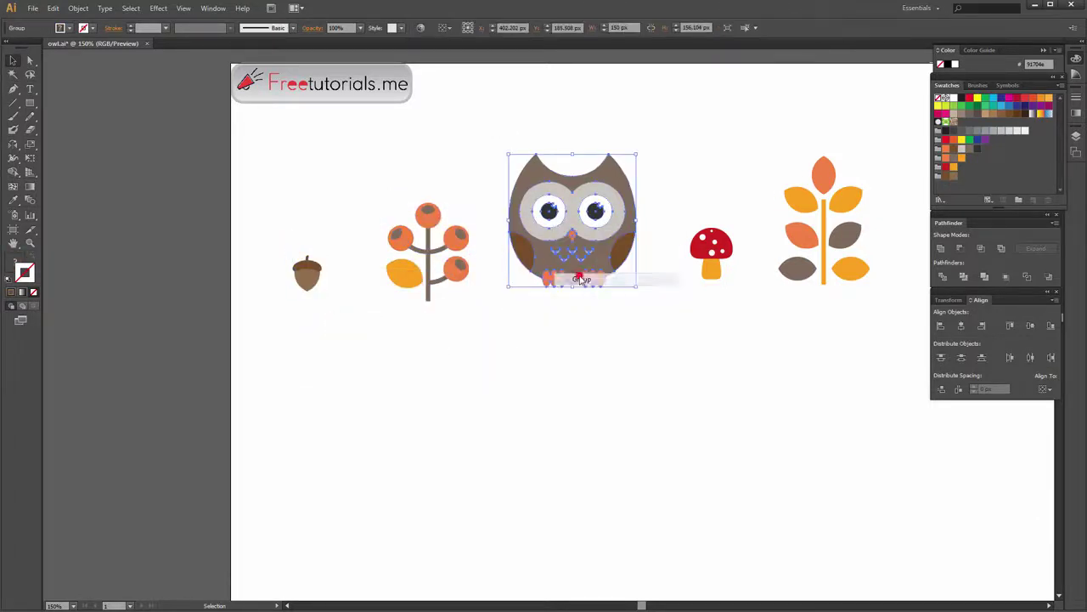
click(517, 373)
drag(763, 468, 715, 475)
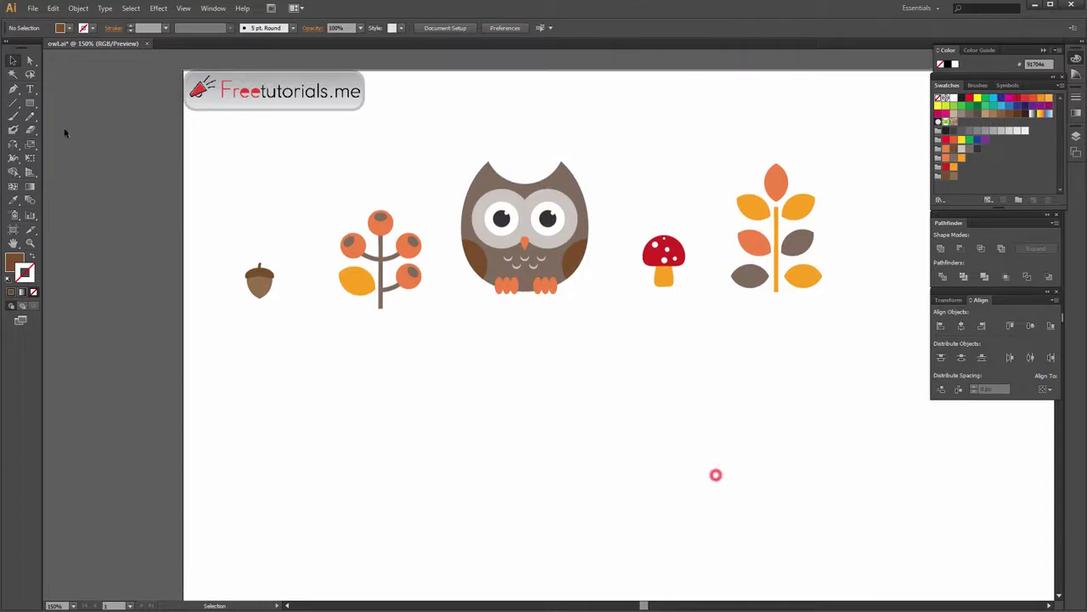
Draw a 1920 by 1080 beige rectangle snapped to the artboard corner.
click(29, 102)
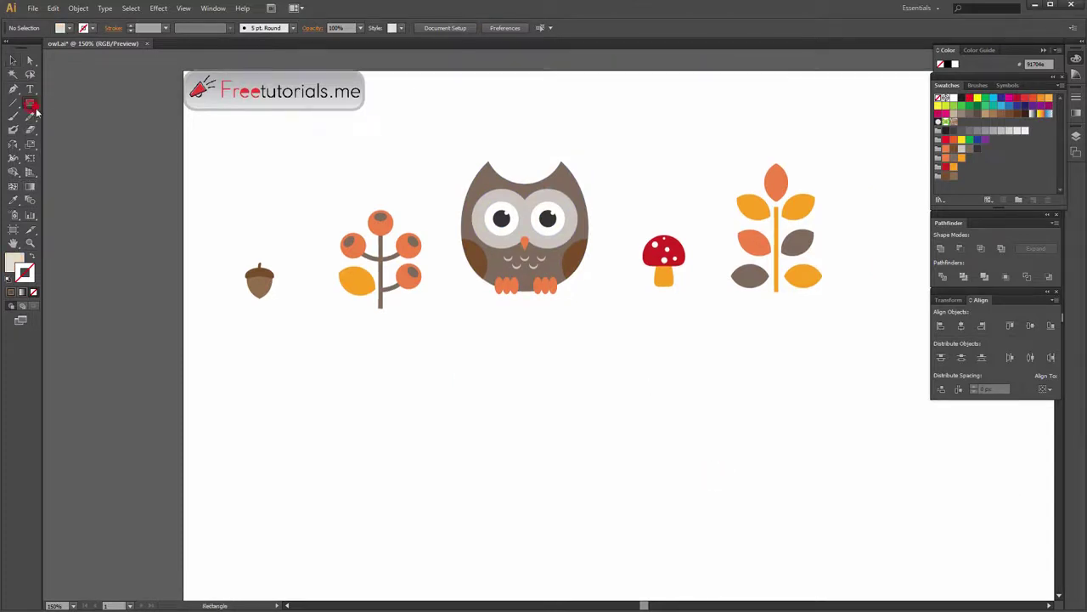
click(526, 377)
text(1920)
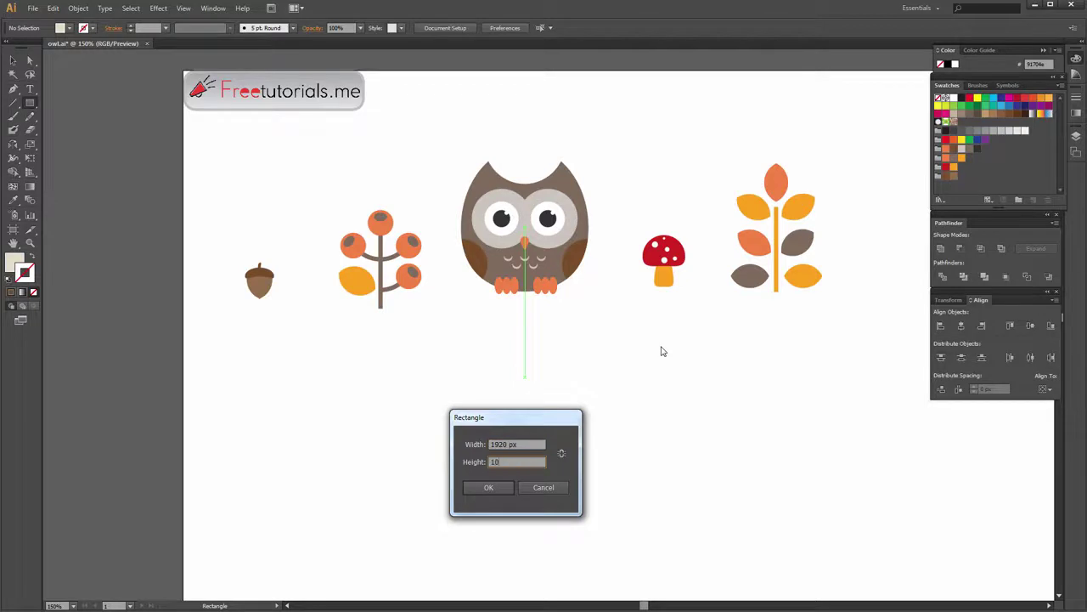
text(80)
key(Return)
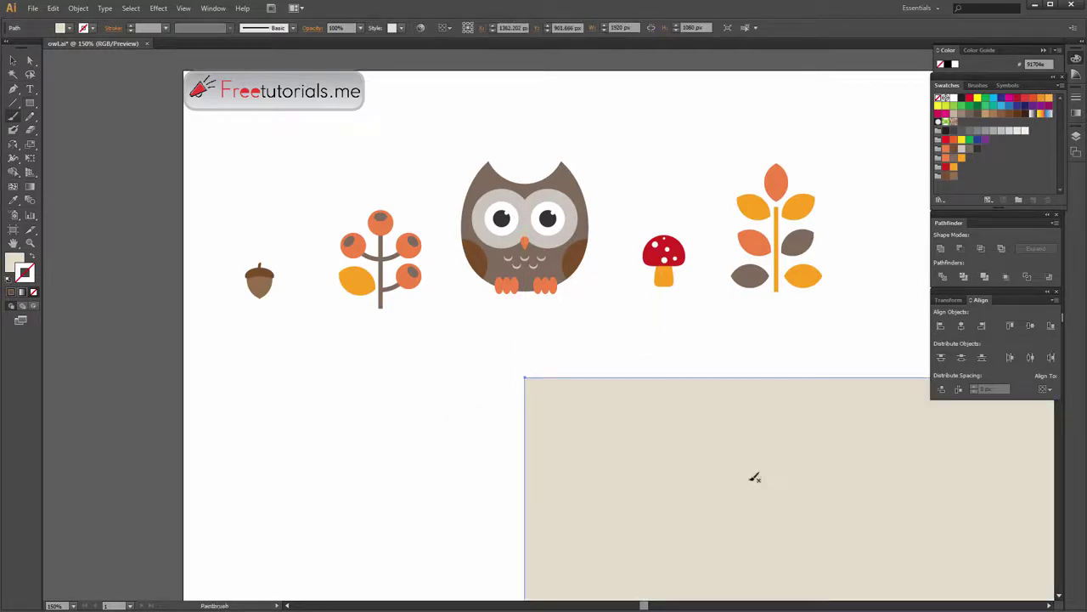
key(v)
mouse_move(803, 473)
mouse_down()
mouse_move(468, 161)
mouse_move(474, 175)
mouse_move(463, 174)
mouse_up()
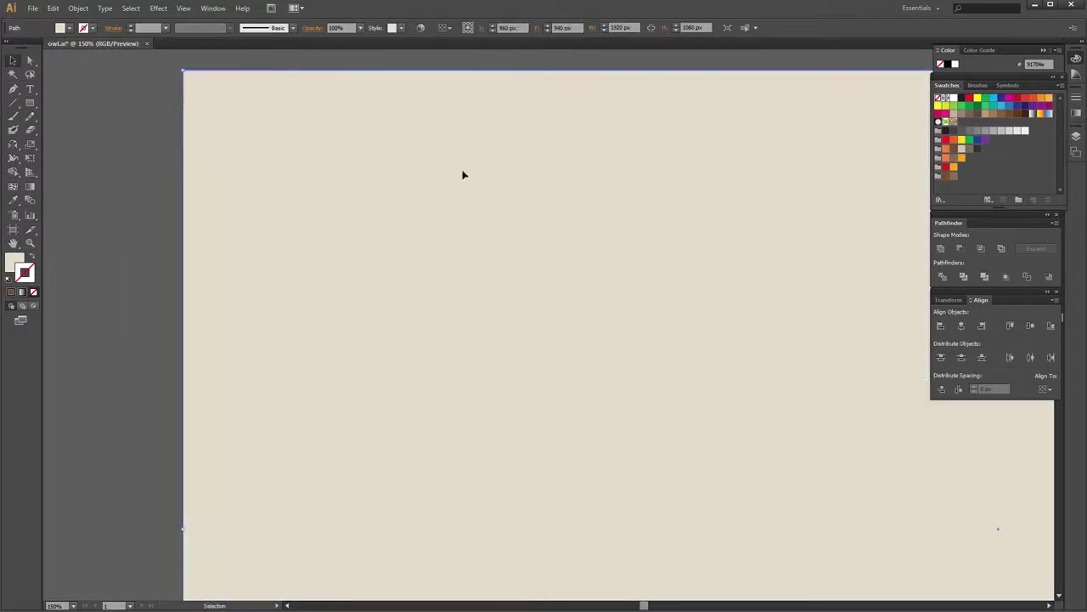
Send the beige rectangle behind all the artwork as the background.
right_click(285, 144)
click(371, 303)
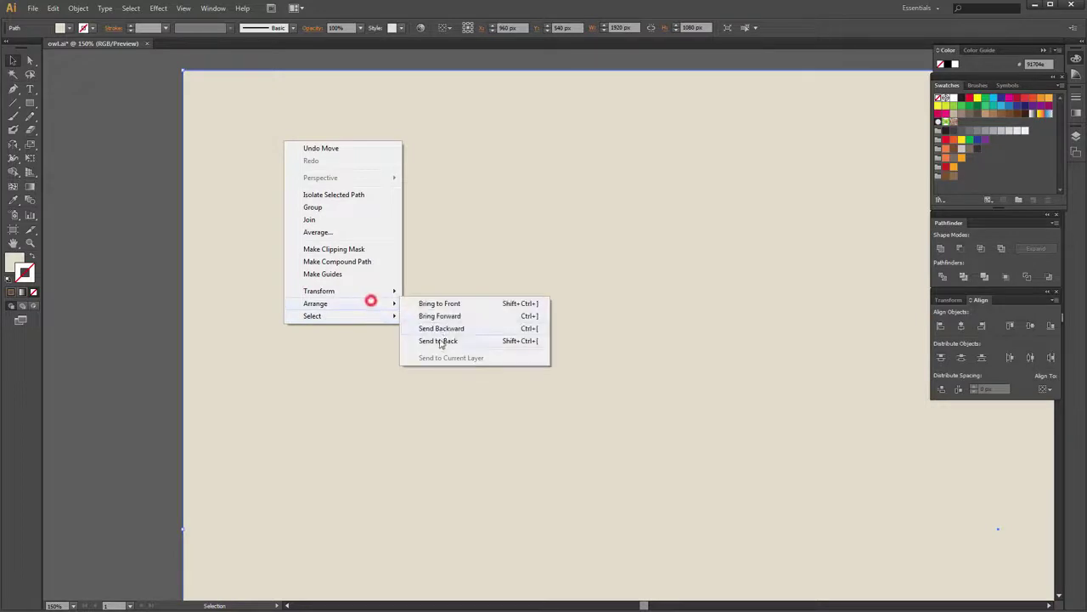
click(438, 342)
click(449, 96)
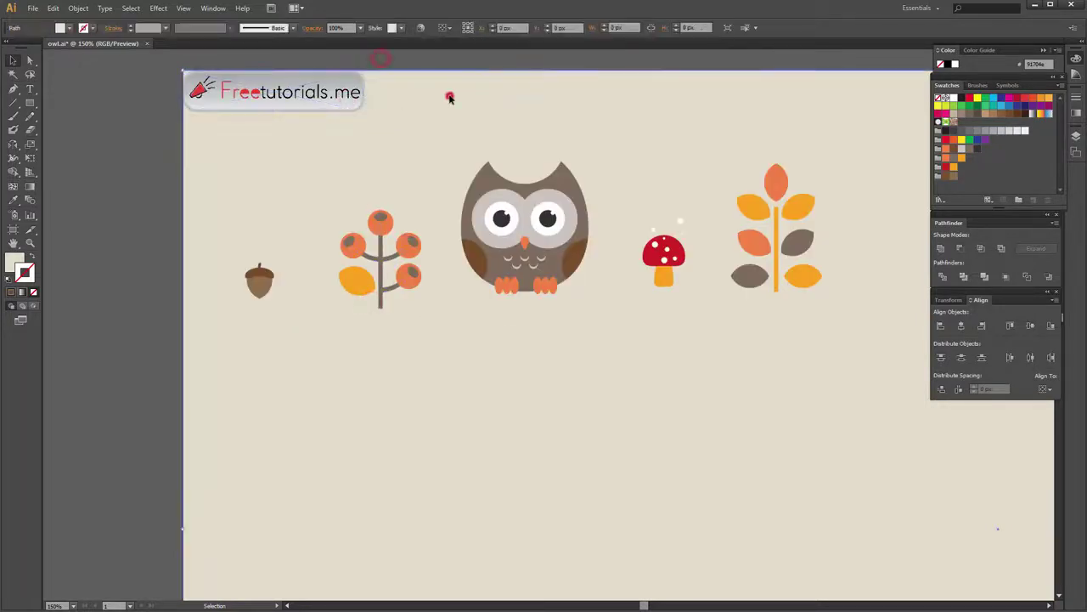
click(127, 242)
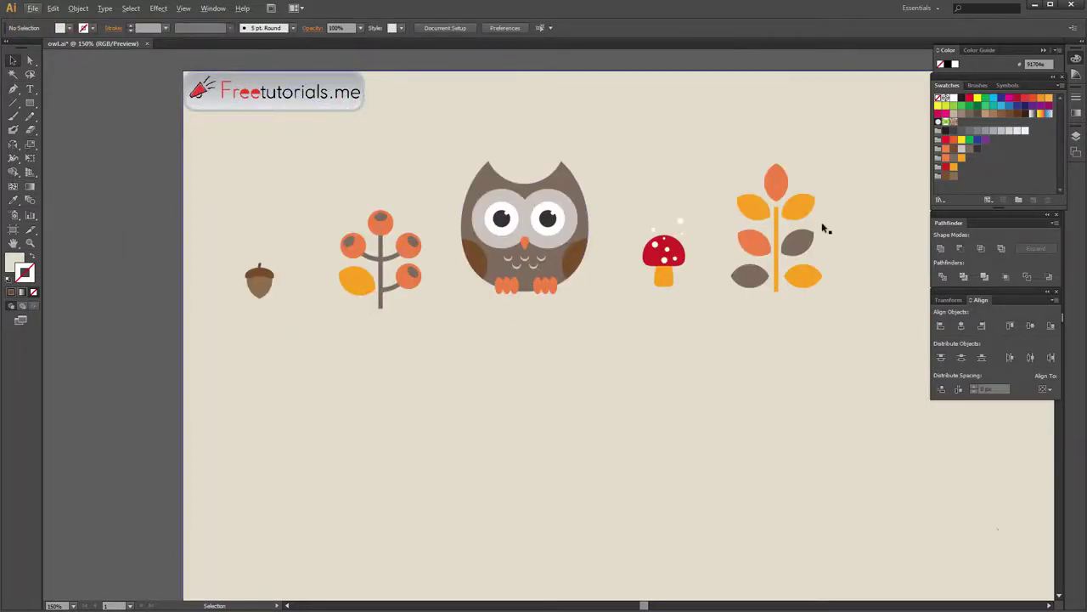
scroll(662, 242, up, 4)
Move the stray white spot back onto the mushroom cap.
click(615, 164)
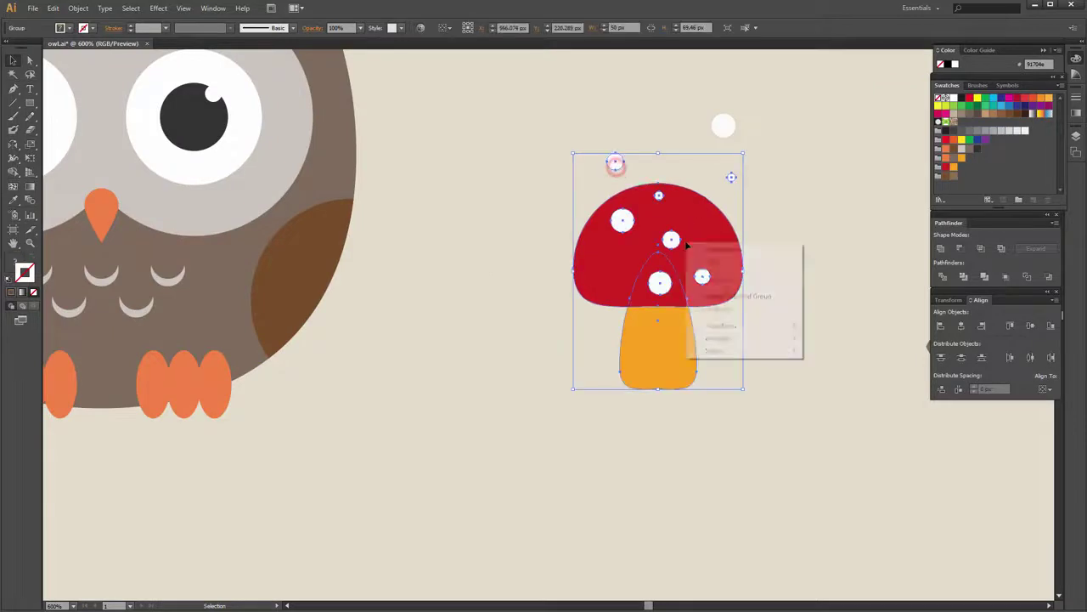
click(792, 224)
mouse_move(723, 127)
mouse_down()
mouse_move(603, 283)
mouse_move(702, 222)
mouse_up()
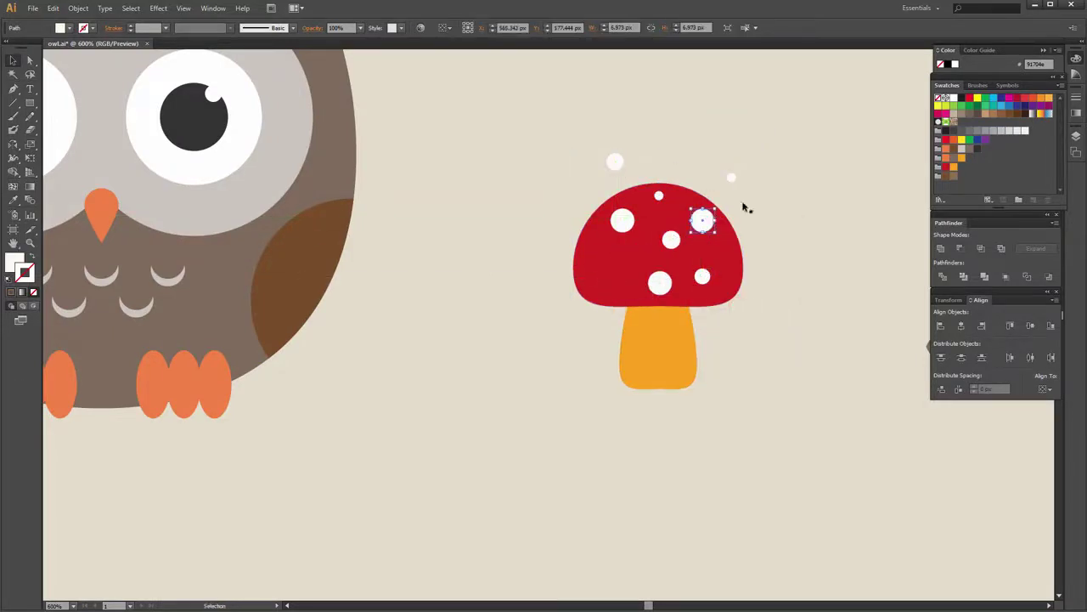
click(760, 194)
Fit the artboard in view and place owl copies at the corners and centre.
key(ctrl+0)
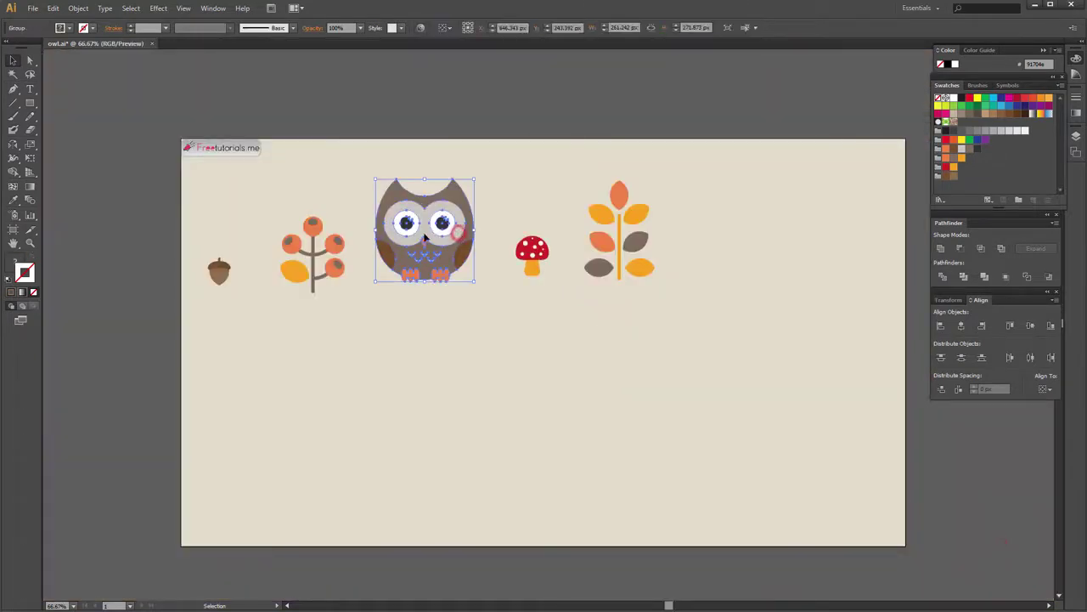
mouse_move(433, 225)
mouse_down()
mouse_move(728, 222)
mouse_move(375, 219)
mouse_up()
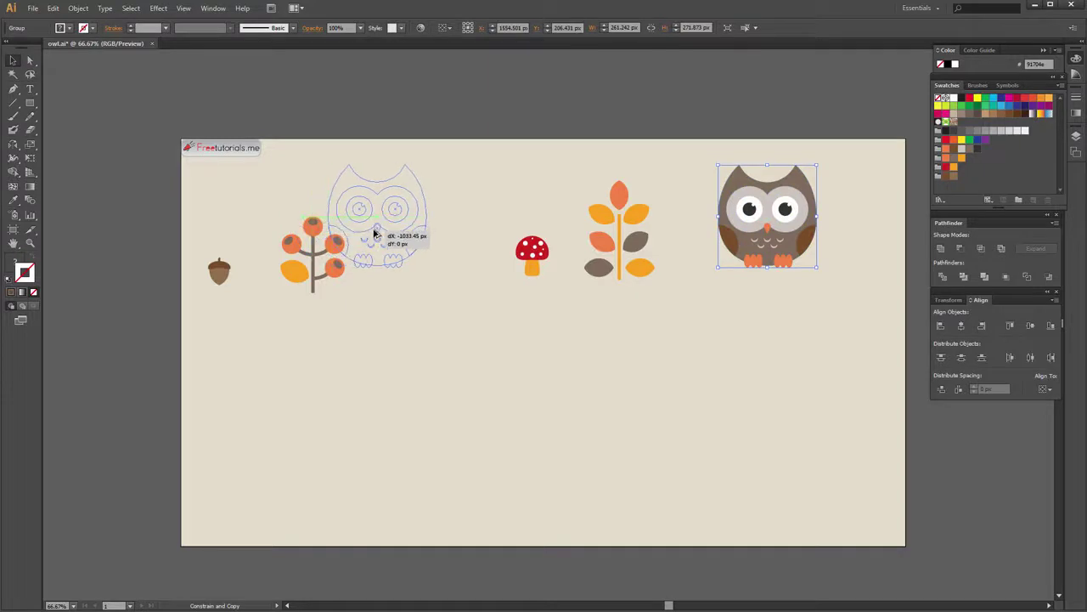
mouse_move(763, 231)
mouse_down()
mouse_move(724, 231)
mouse_move(746, 459)
mouse_move(389, 467)
mouse_move(565, 349)
mouse_up()
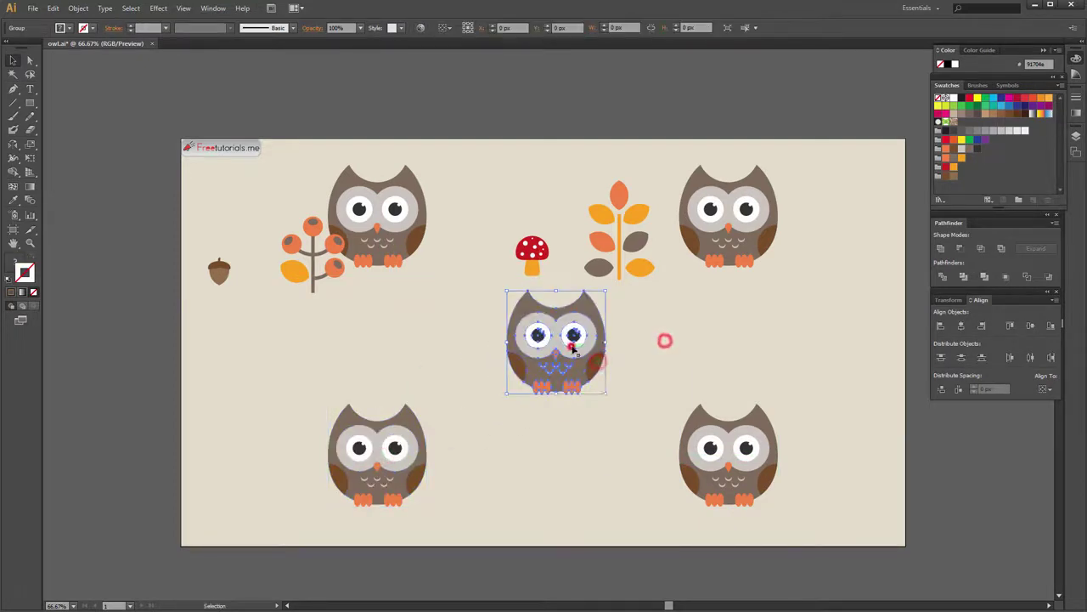
right_click(576, 346)
Ungroup the centre owl and delete its right pupil.
click(598, 411)
click(574, 337)
scroll(575, 337, up, 4)
scroll(577, 346, up, 2)
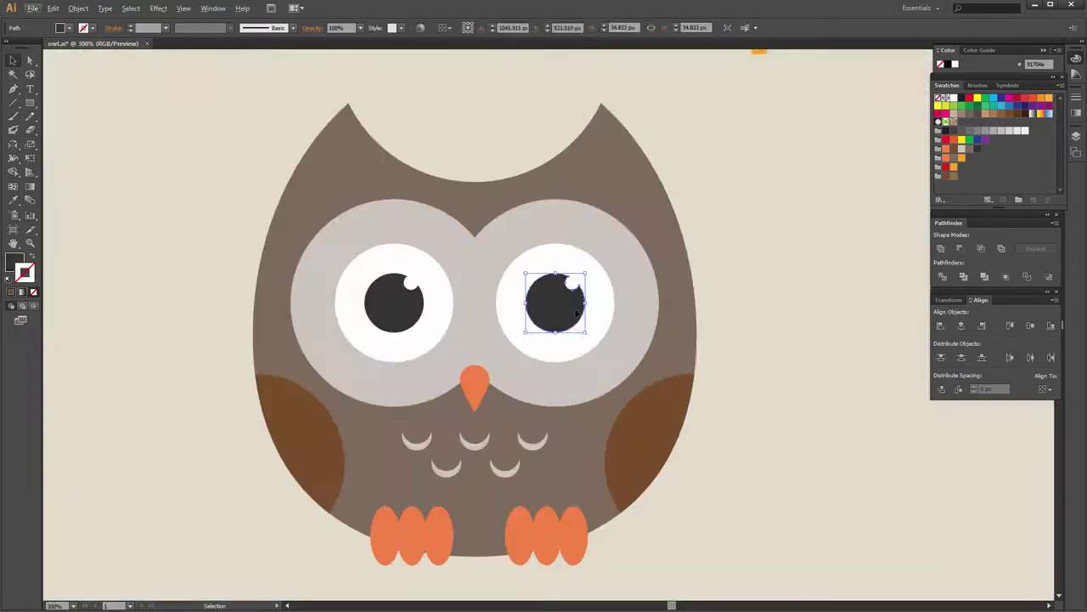
key(Delete)
Copy a chest chevron into the right eye and give it the dark pupil colour.
click(531, 443)
mouse_move(531, 444)
alt+mouse_down()
mouse_move(548, 316)
mouse_move(591, 282)
mouse_move(585, 321)
alt+mouse_up()
key(i)
click(408, 308)
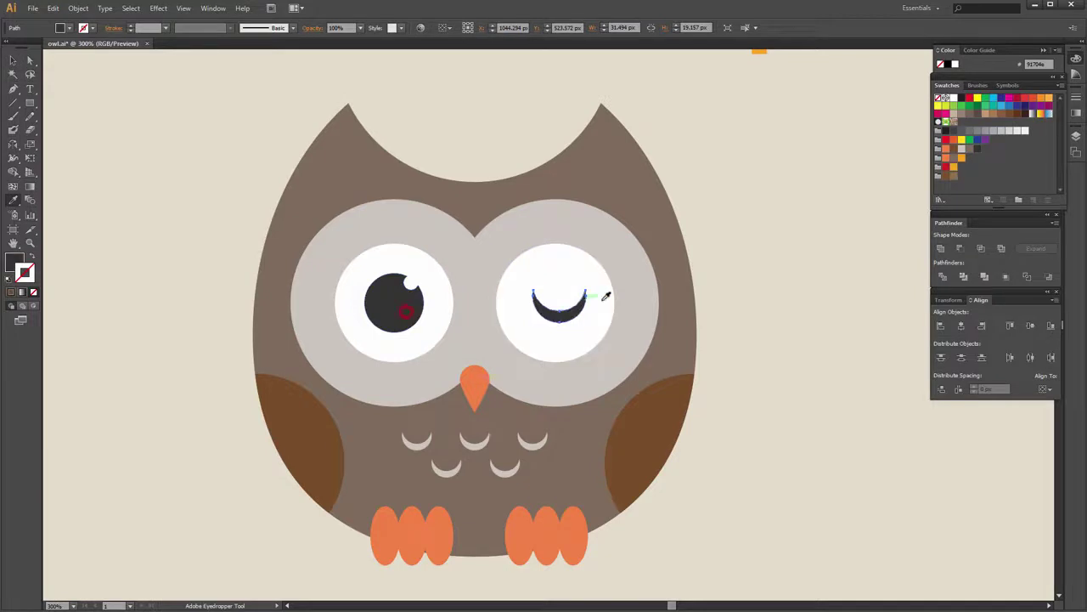
key(c)
click(764, 290)
click(646, 325)
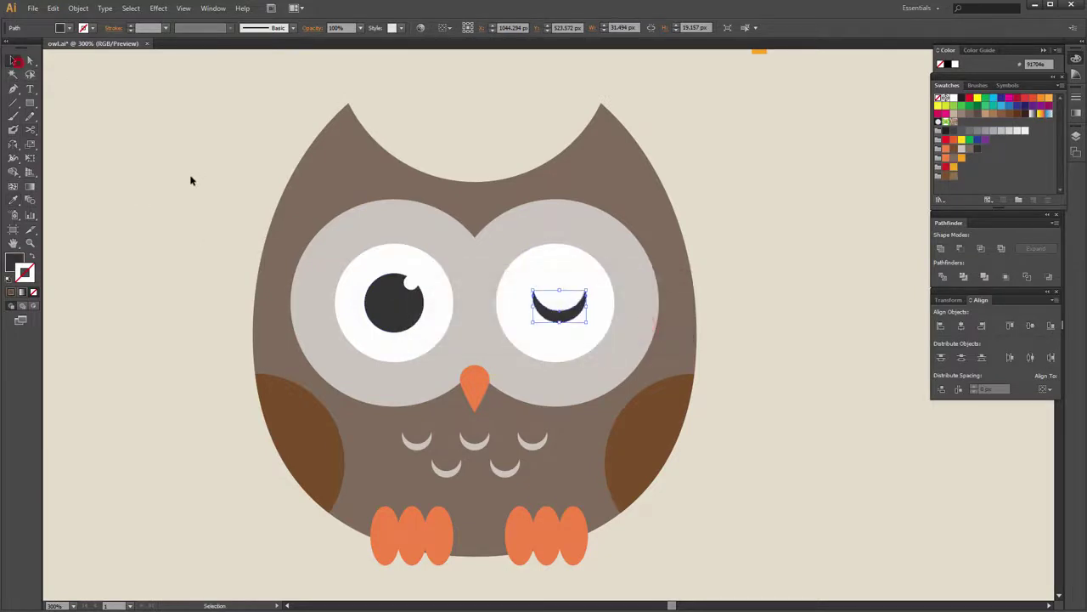
scroll(686, 250, down, 3)
scroll(721, 275, down, 2)
scroll(731, 270, down, 1)
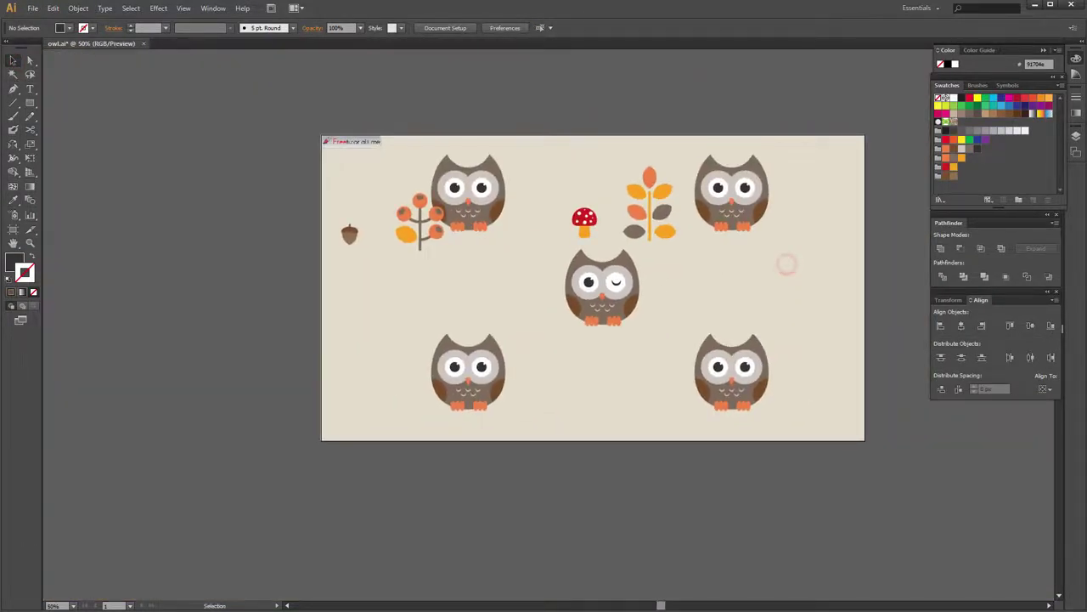
Reposition the mushroom, leaf sprig and berry branch, and copy a mushroom, acorns and a rotated berry branch around the centre owl.
click(650, 199)
drag(585, 221, 416, 314)
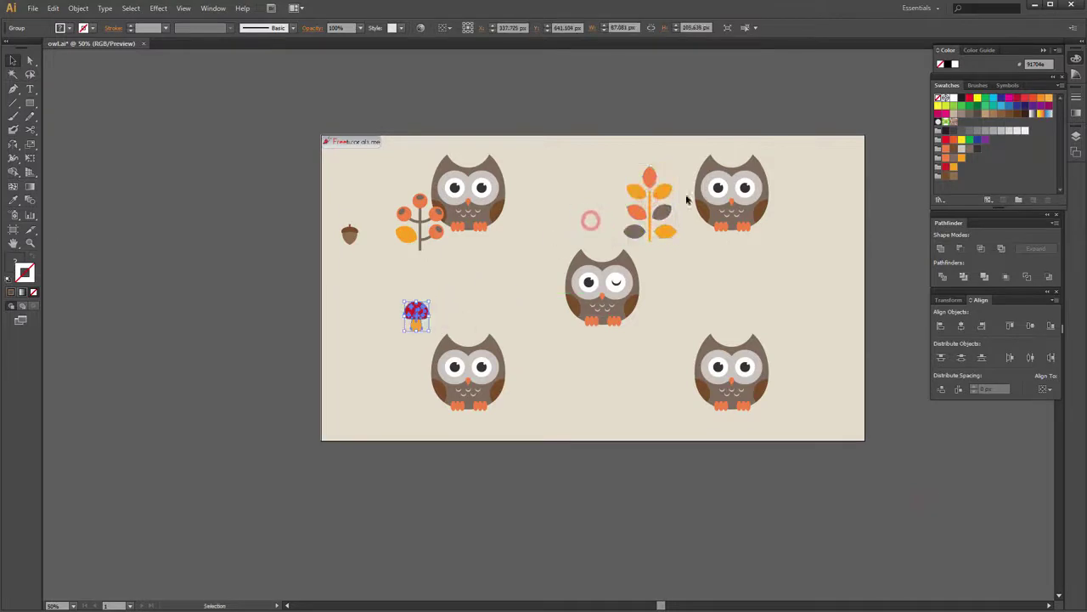
drag(644, 214, 572, 206)
drag(420, 222, 378, 391)
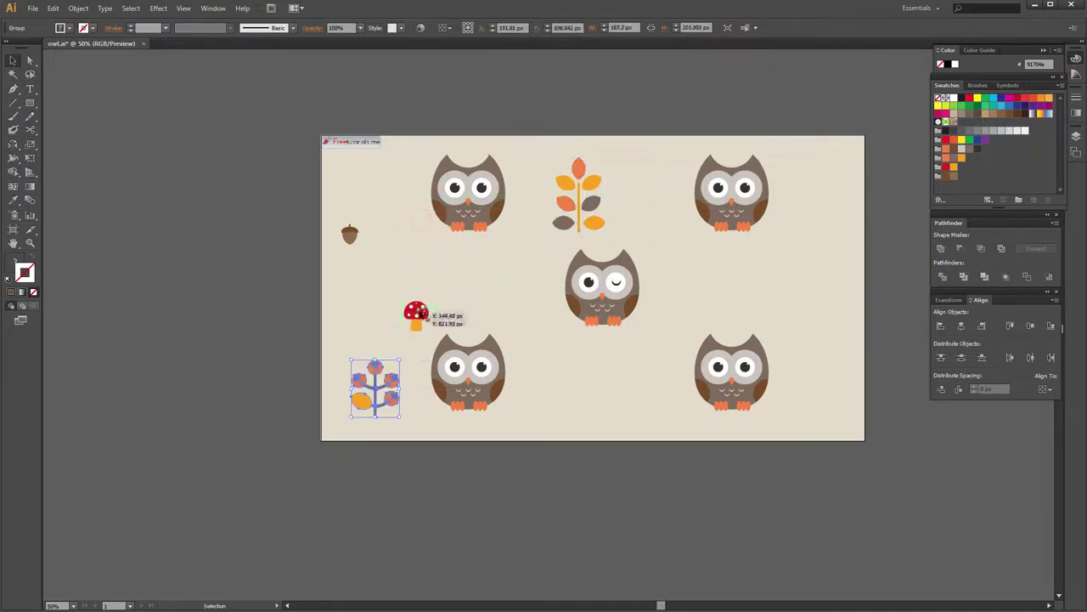
mouse_move(416, 314)
mouse_down()
mouse_move(702, 274)
mouse_move(801, 201)
mouse_up()
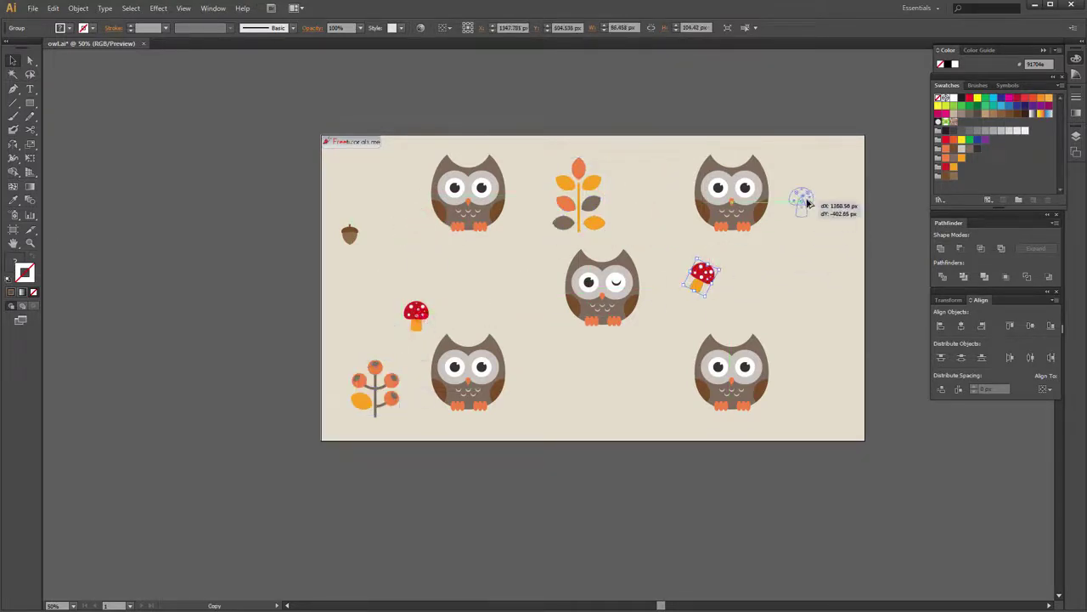
mouse_move(350, 235)
mouse_down()
mouse_move(647, 201)
mouse_move(805, 285)
mouse_move(611, 383)
mouse_move(667, 382)
mouse_move(674, 353)
mouse_up()
mouse_move(388, 392)
mouse_down()
mouse_move(774, 276)
mouse_move(781, 247)
mouse_up()
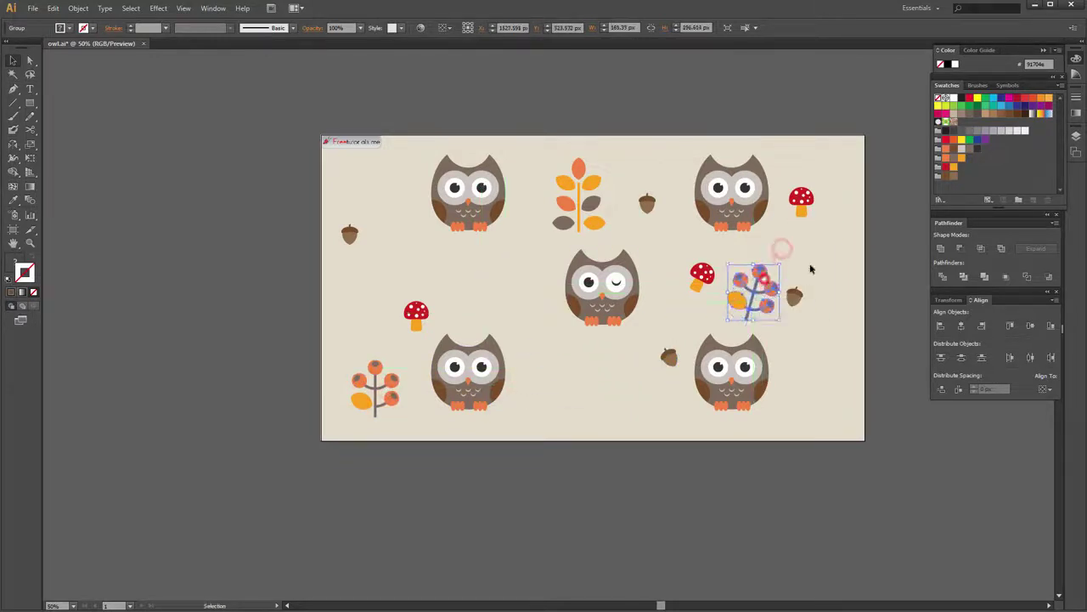
click(813, 262)
Add more mushroom, shrunken berry branch and leaf sprig copies into the remaining gaps.
mouse_move(413, 321)
mouse_down()
mouse_move(431, 289)
mouse_move(691, 161)
mouse_up()
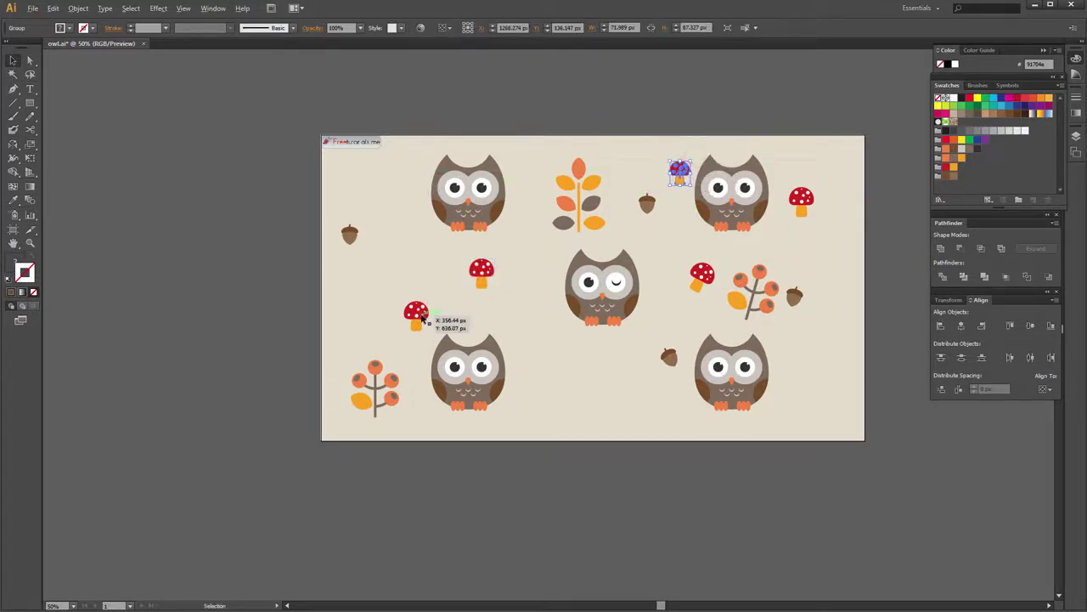
drag(422, 317, 409, 202)
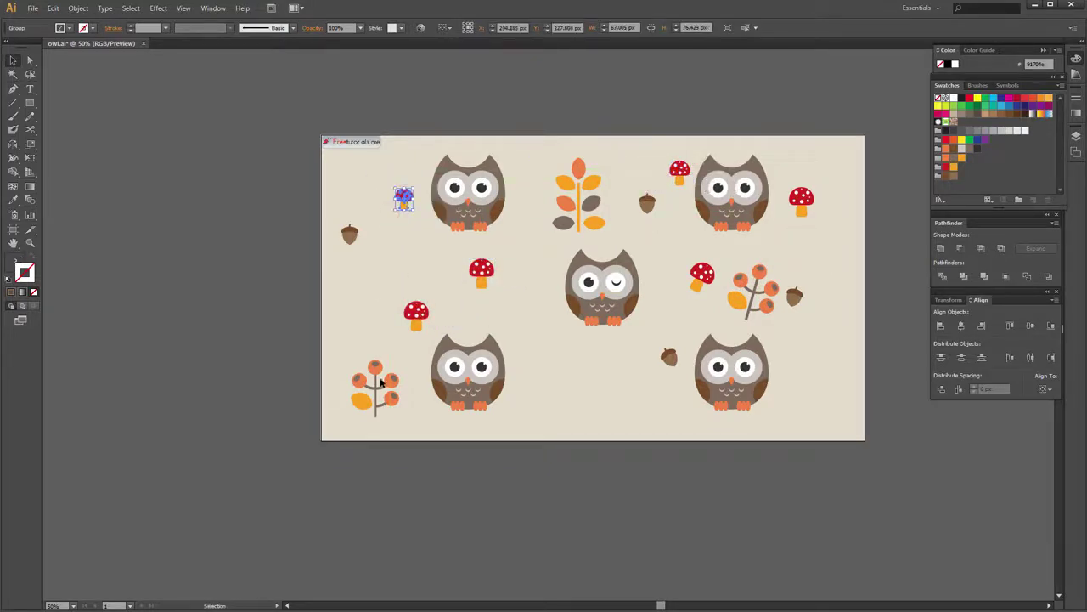
drag(394, 387, 374, 170)
click(391, 240)
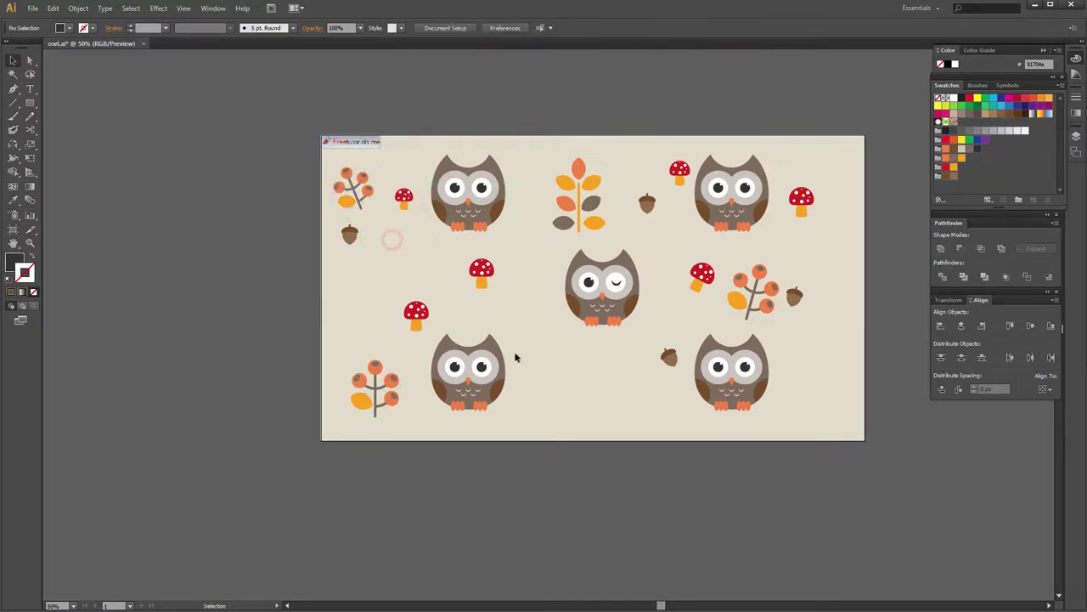
mouse_move(797, 297)
mouse_down()
mouse_move(446, 287)
mouse_move(580, 394)
mouse_move(552, 394)
mouse_move(811, 368)
mouse_up()
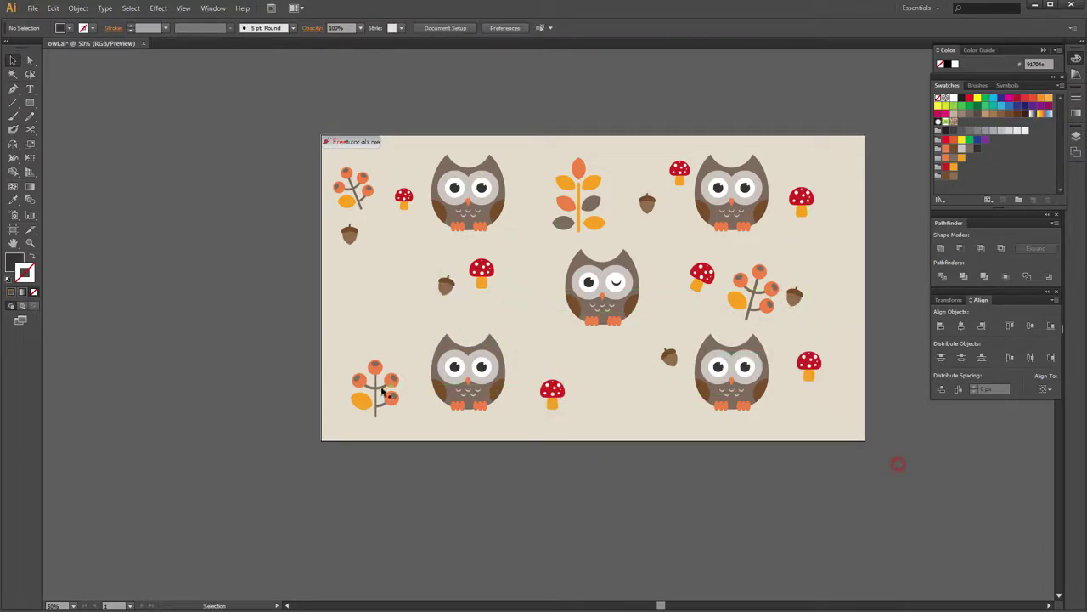
mouse_move(591, 216)
mouse_down()
mouse_move(646, 385)
mouse_move(654, 374)
mouse_up()
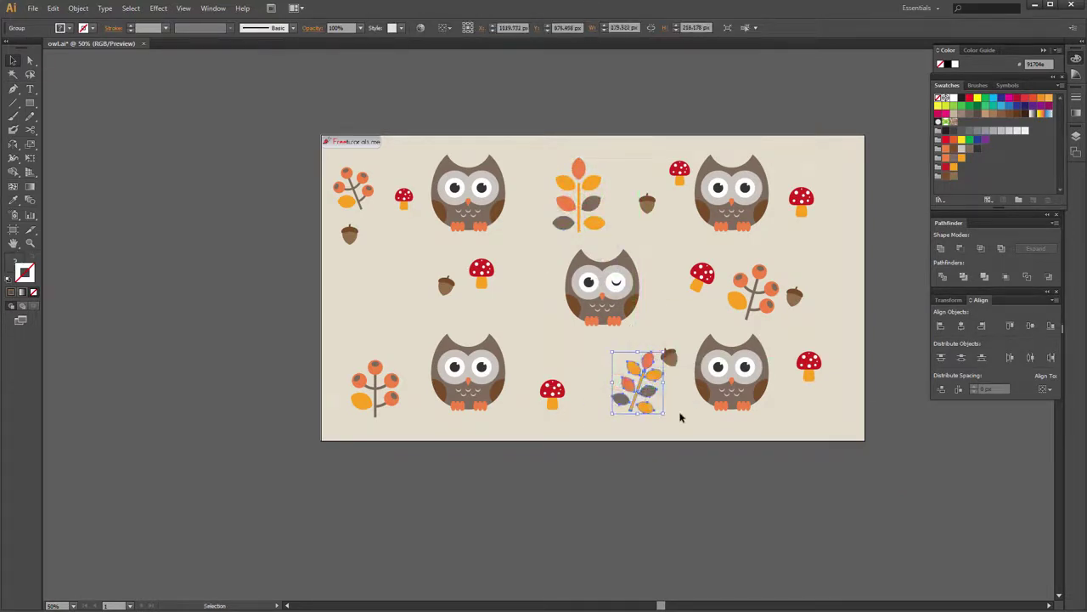
drag(646, 374, 633, 381)
mouse_move(752, 291)
mouse_down()
mouse_move(406, 316)
mouse_move(408, 306)
mouse_up()
click(884, 255)
key(ctrl+plus)
Copy an acorn into the empty space beside the centre owl and top-right mushroom.
drag(828, 234, 760, 281)
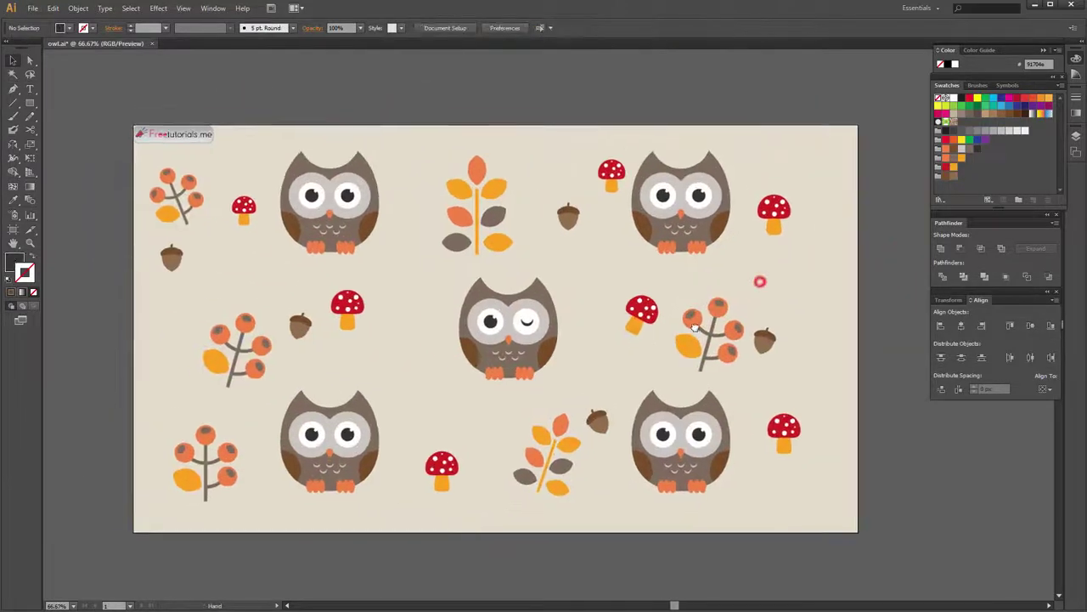
mouse_move(310, 330)
mouse_down()
mouse_move(399, 357)
mouse_move(580, 253)
mouse_move(593, 325)
mouse_move(756, 170)
mouse_move(824, 239)
mouse_move(807, 278)
mouse_move(833, 176)
mouse_up()
click(774, 161)
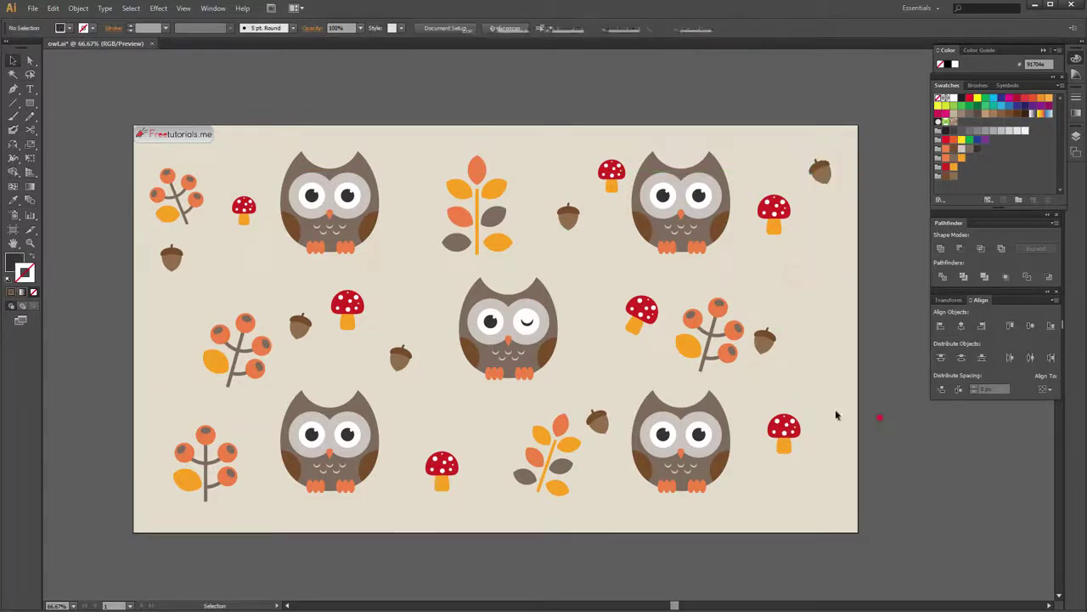
click(878, 417)
scroll(635, 414, right, 2)
Close the Swatches, Pathfinder and Align panels and zoom to view the finished pattern.
click(1043, 52)
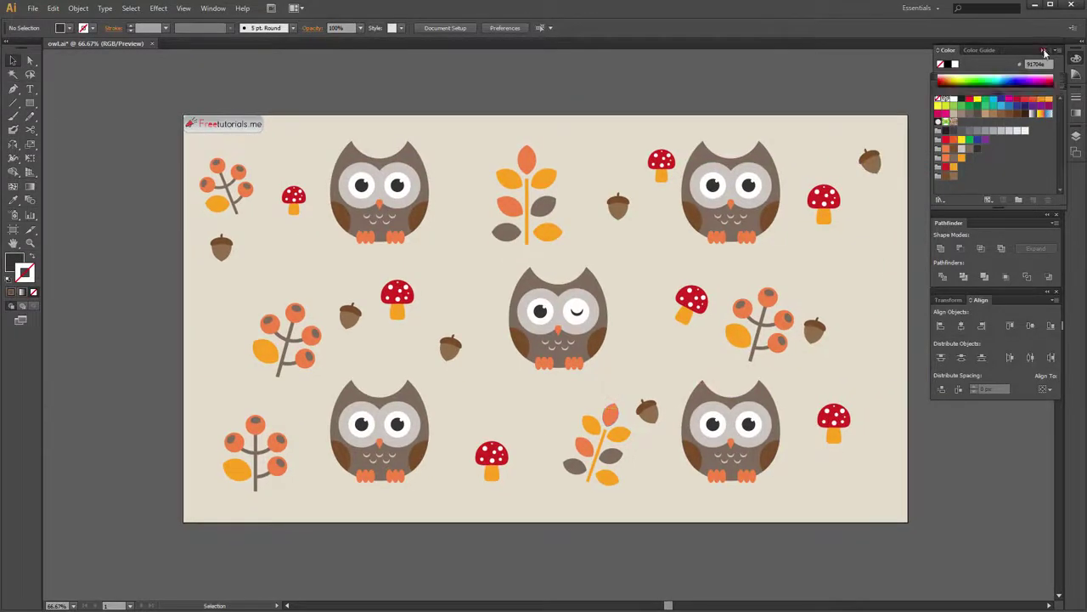
click(1051, 75)
click(949, 77)
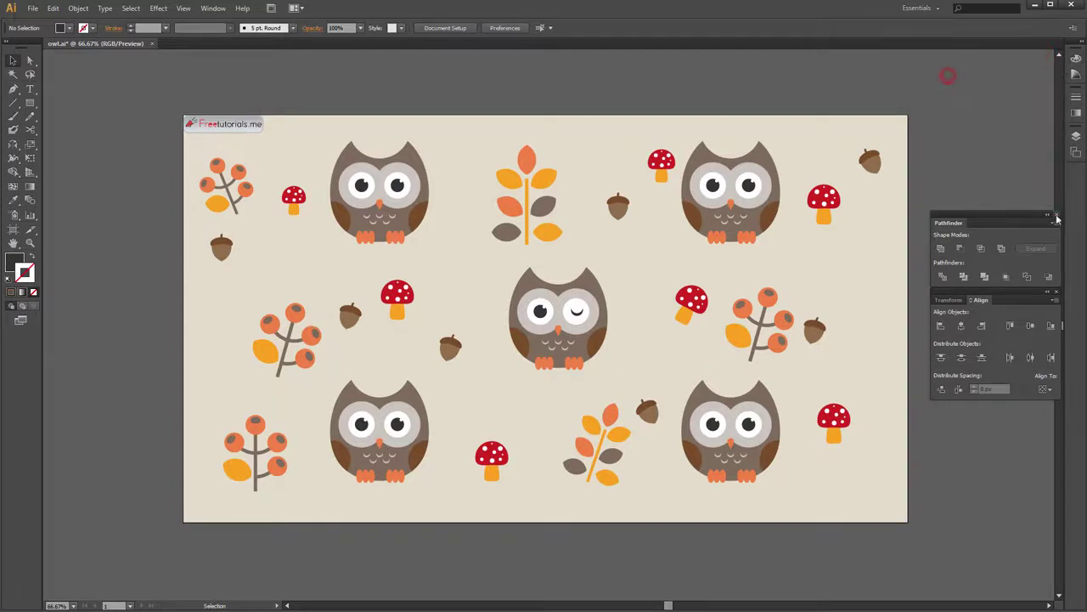
click(1056, 214)
click(1057, 292)
key(ctrl+1)
scroll(800, 225, left, 3)
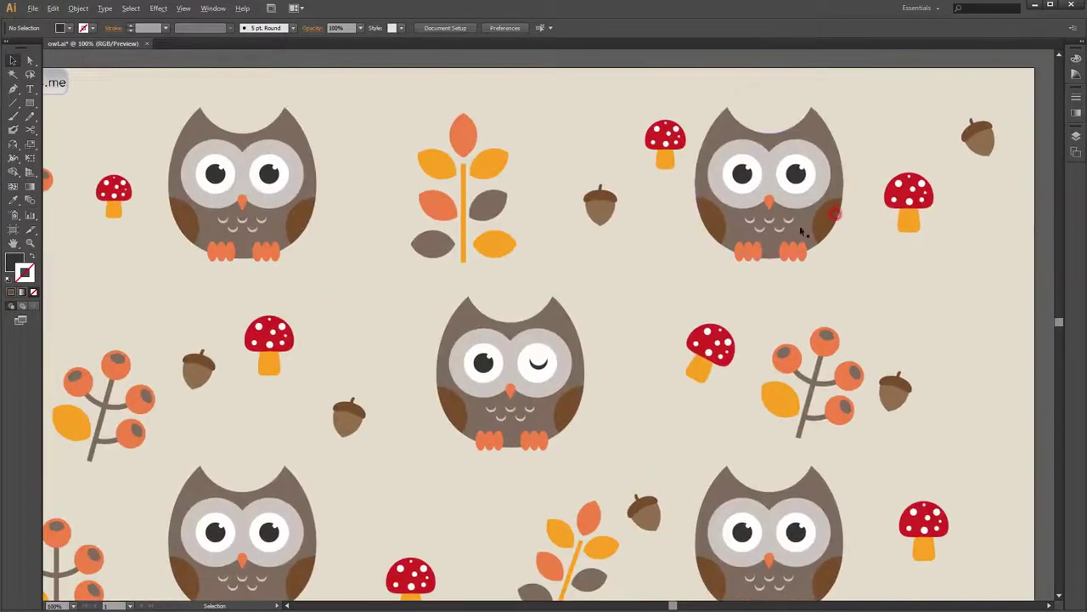
ctrl+alt+click(812, 242)
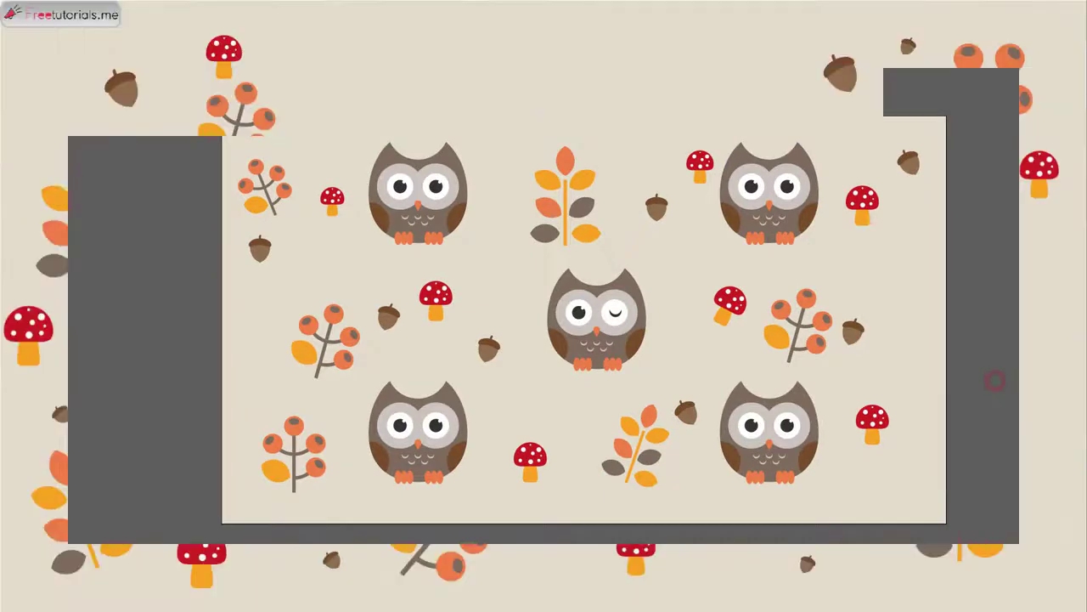